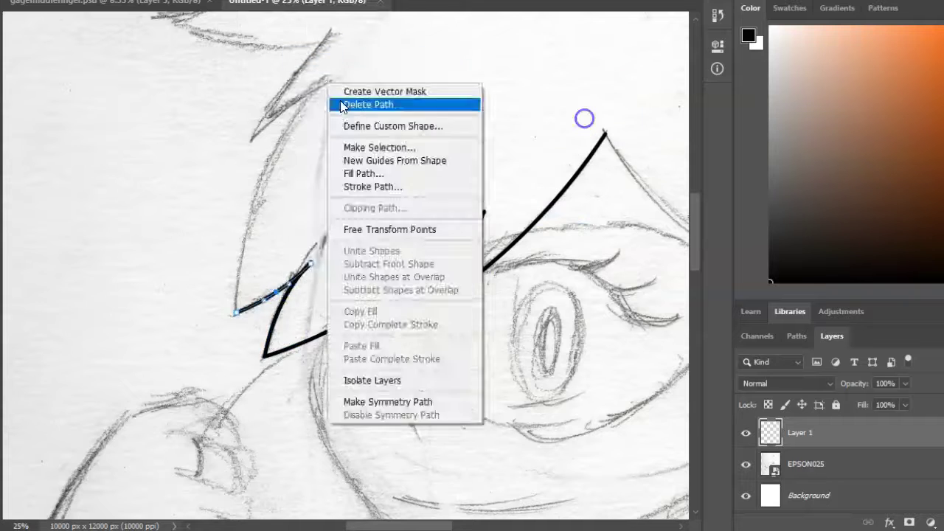
Step: Stroke the path along the long outer edge of the left hair strand with the black brush
right_click(267, 172)
left_click(592, 118)
scroll(484, 135, "up", 5)
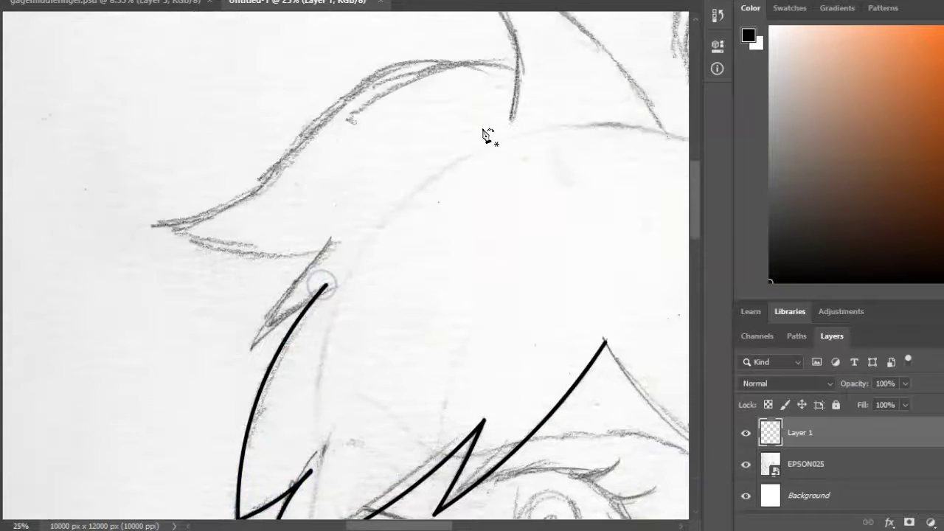
Step: Trace both edges of the small jagged hair spike above the long left strand and stroke them with the brush
right_click(269, 426)
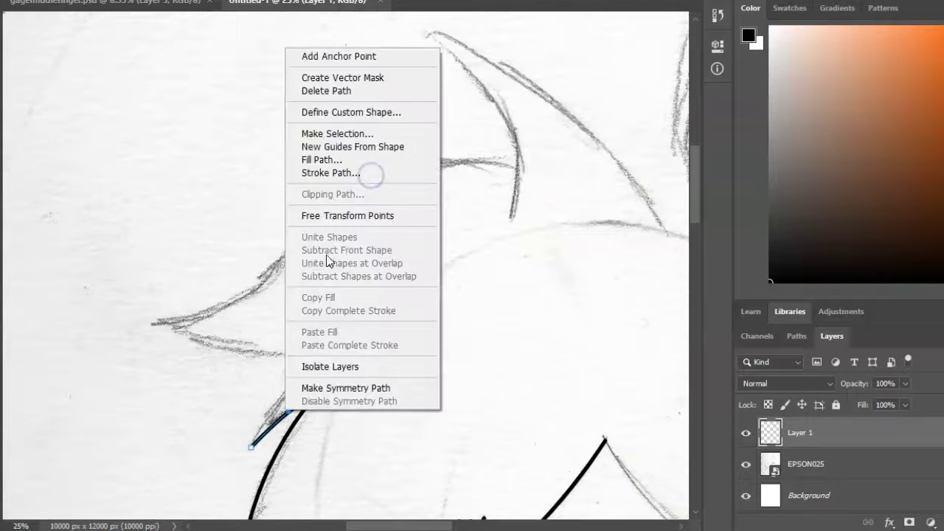
left_click_drag(326, 385, 329, 341)
right_click(338, 374)
right_click(522, 194)
left_click(569, 297)
Step: Trace the big left tuft's S-shaped upper edge out to its tip, stroke it with the brush and delete the path
left_click(518, 168)
left_click(155, 319)
left_click_drag(423, 200, 428, 161)
left_click_drag(243, 232, 240, 295)
right_click(273, 199)
left_click(348, 297)
right_click(516, 165)
left_click(520, 192)
Step: Stroke the curved lower edge of the big left tuft back to the jagged spike and delete the path
right_click(253, 326)
left_click(295, 91)
right_click(406, 173)
left_click(421, 215)
Step: Trace and stroke both curved edges of the pointed tuft on top of the head, deleting the used paths
scroll(462, 221, "up", 2)
left_click(510, 266)
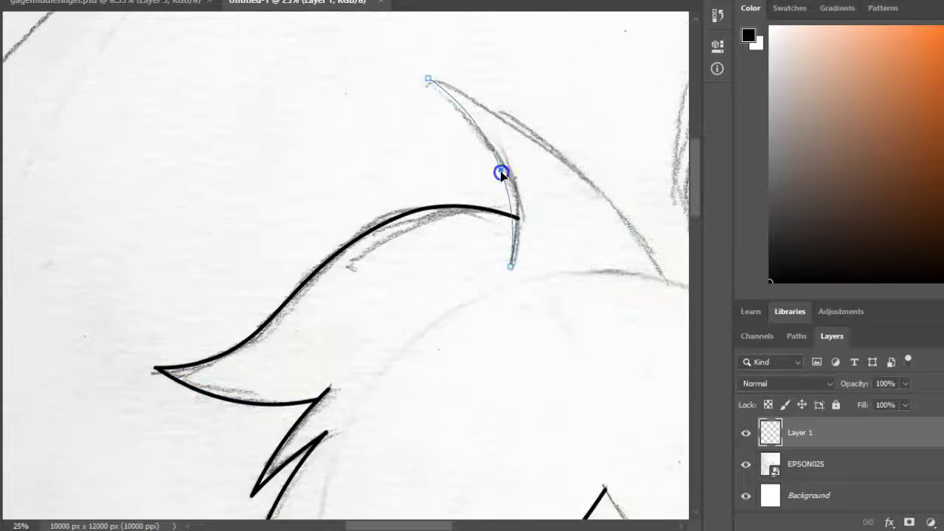
right_click(516, 198)
left_click(544, 297)
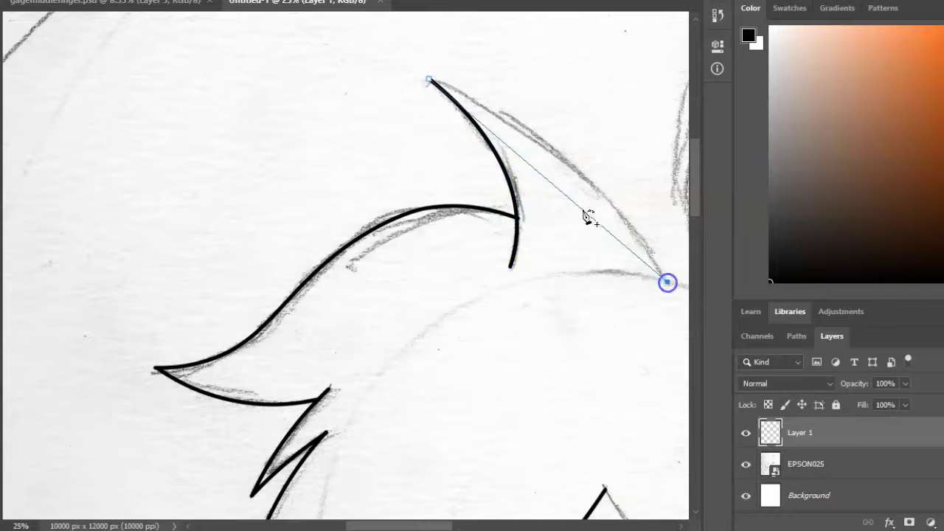
right_click(587, 216)
left_click(648, 287)
scroll(480, 442, "right", 3)
scroll(450, 377, "up", 2)
right_click(451, 377)
left_click(506, 59)
Step: Trace the inner outline of the tall rounded ear down to the head, stroke it and delete the path
left_click(354, 317)
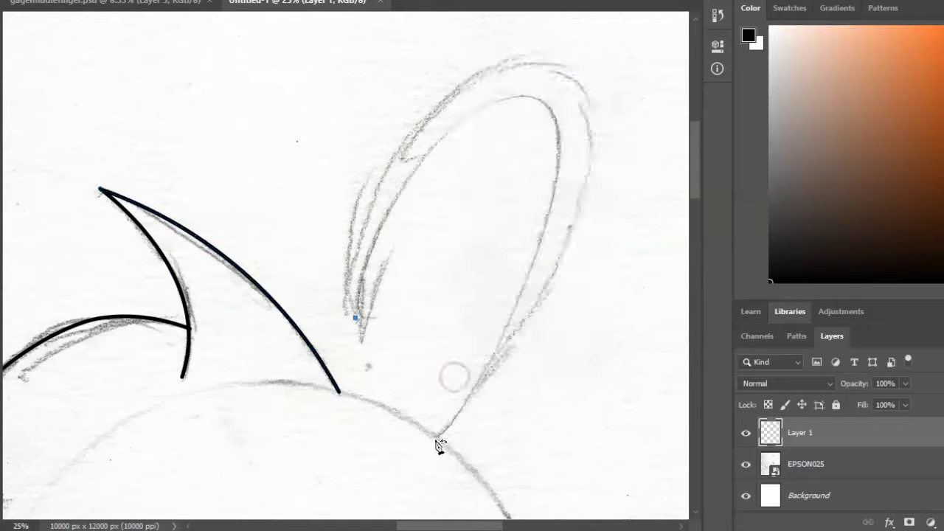
left_click(437, 438)
left_click(445, 149)
left_click_drag(445, 150, 490, 105)
left_click(560, 148)
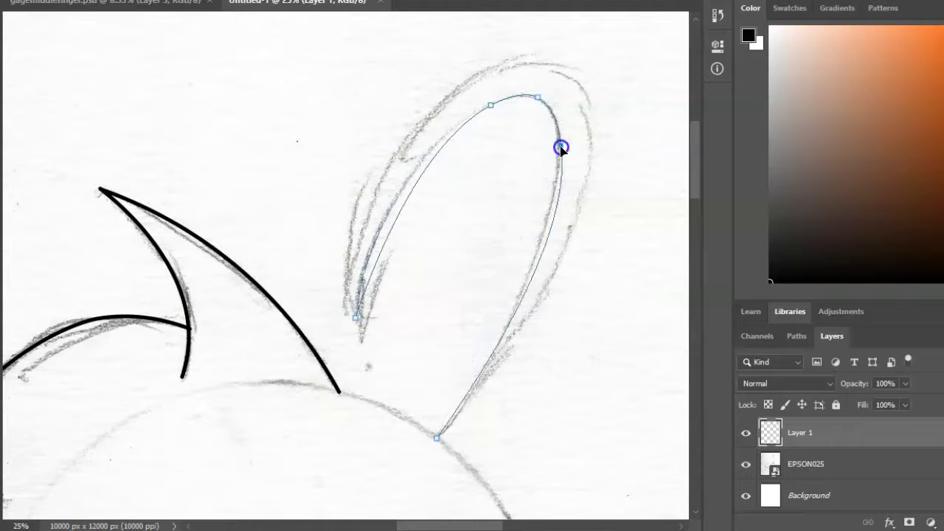
key("Return")
key("Delete")
Step: Trace the outer outline of the tall rounded ear, stroke it with the brush and delete the path
scroll(398, 258, "down", 1)
left_click(438, 425)
left_click(448, 86)
left_click(588, 95)
mouse_move(726, 526)
key("Return")
left_click(588, 118)
key("Delete")
Step: Stroke the rounded head contour from the pointed tuft past the tall ear's base to the hair, and delete the path
scroll(621, 171, "down", 3)
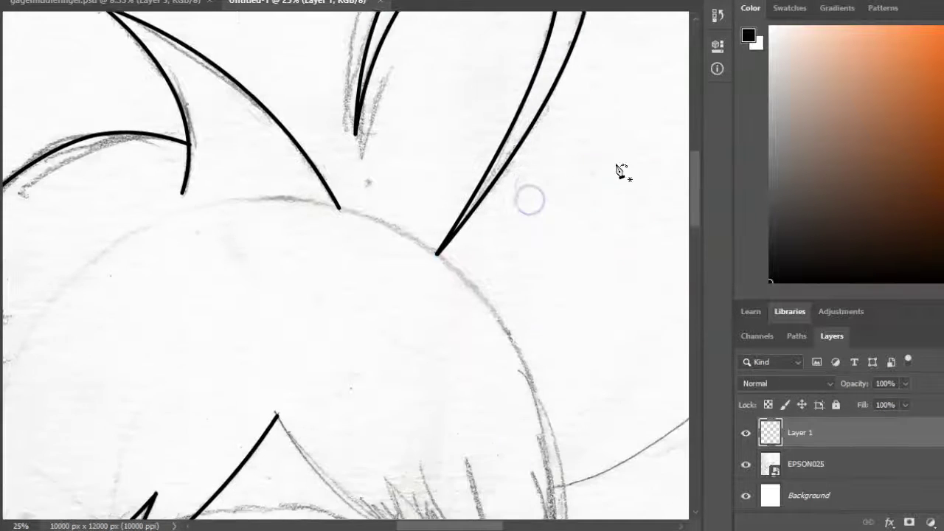
scroll(621, 171, "down", 2)
right_click(512, 185)
left_click(543, 301)
key("Return")
right_click(558, 169)
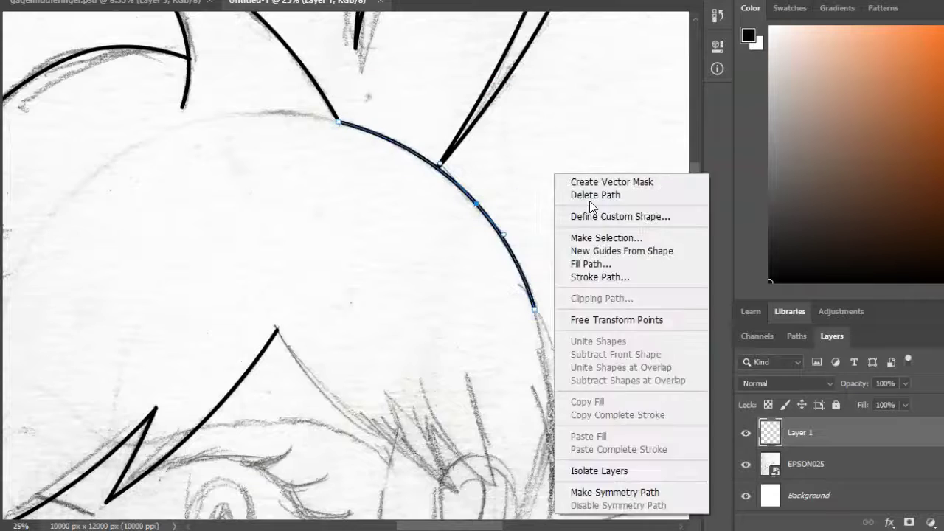
left_click(575, 194)
Step: Stroke the right side of the fringe from its central peak down to the side point, and delete the path
scroll(575, 195, "down", 3)
right_click(374, 298)
left_click(401, 56)
key("Return")
right_click(479, 185)
left_click(497, 212)
Step: Trace and stroke the two edges of the small fringe spike overlapping the top of the side ear
right_click(451, 339)
left_click(508, 91)
key("Return")
left_click_drag(466, 343, 495, 361)
right_click(474, 317)
left_click(611, 93)
key("Return")
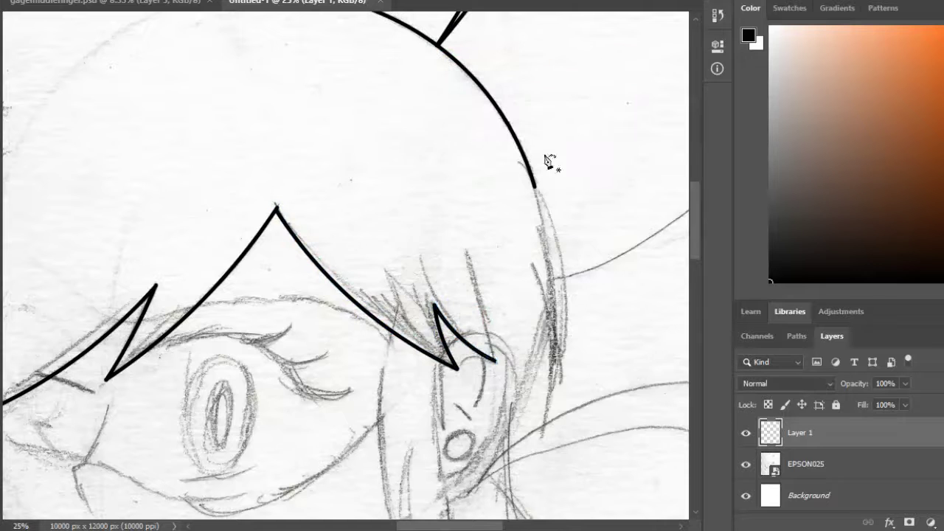
Step: Trace and stroke the straight strand line rising from the fringe point over the side ear
left_click(466, 251)
right_click(467, 251)
left_click(558, 46)
left_click(588, 118)
Step: Trace and stroke the outer and inner edges of the hair lock hanging behind the side ear
scroll(546, 258, "down", 1)
scroll(536, 207, "up", 1)
left_click_drag(545, 341, 554, 347)
right_click(553, 306)
left_click(586, 65)
key("Return")
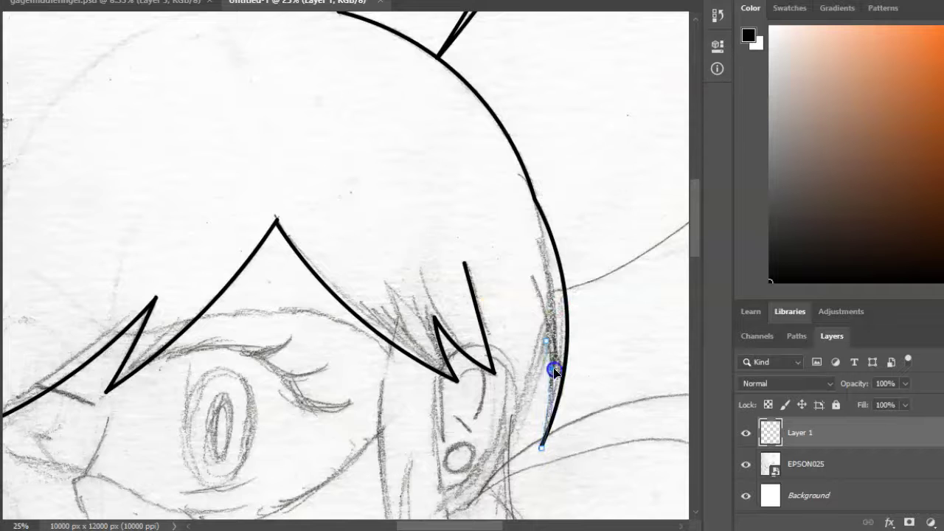
right_click(554, 371)
left_click(567, 39)
key("Return")
Step: Trace and stroke the front lock's face-side edge and the short edge of its notch, deleting the used path
scroll(596, 242, "down", 2)
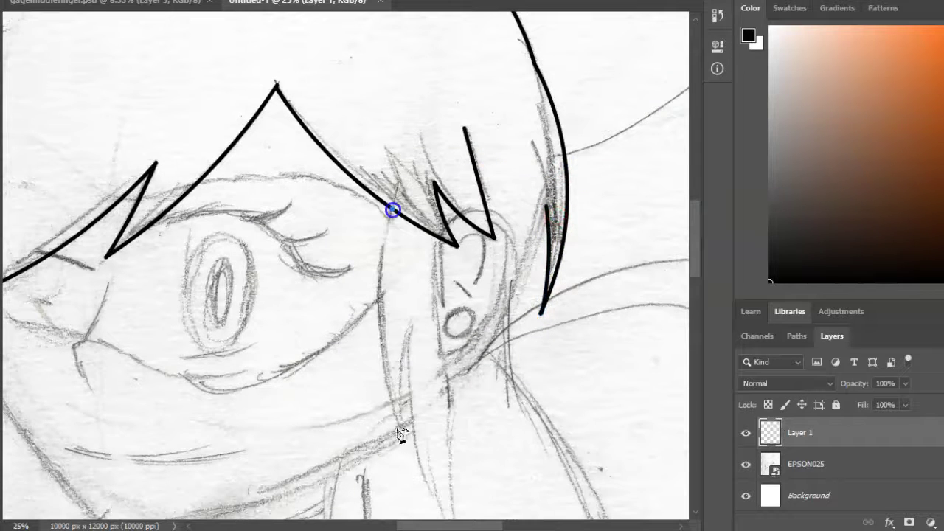
right_click(383, 322)
left_click(421, 80)
key("Return")
scroll(576, 122, "down", 2)
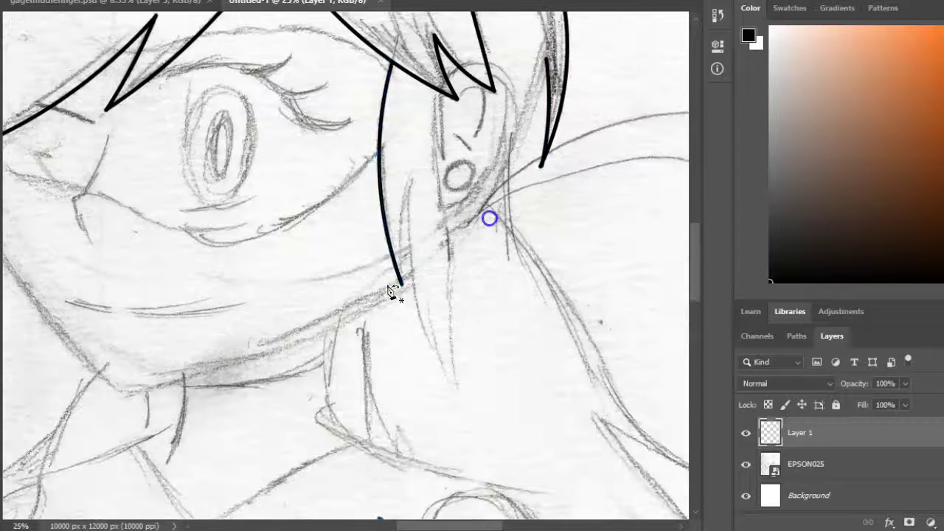
right_click(409, 183)
left_click(442, 66)
key("Return")
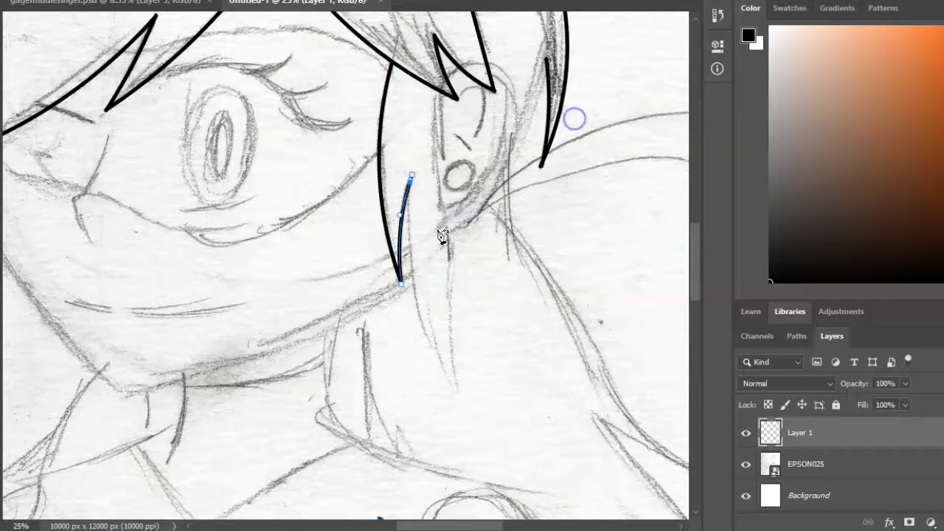
right_click(522, 191)
left_click(568, 213)
Step: Stroke the ear-side edge of the long pointed lock down to its tip
right_click(452, 286)
left_click(508, 295)
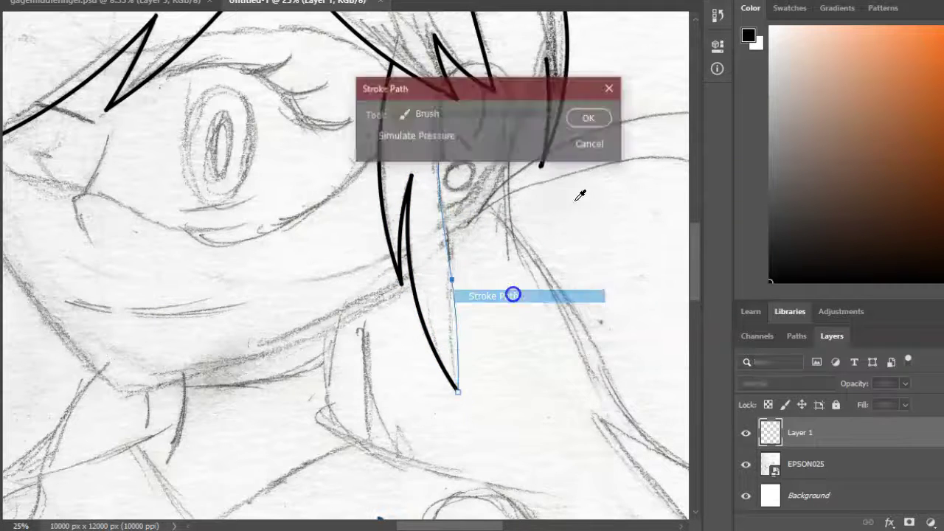
key("Return")
Step: Trace and stroke the outer outline of the side ear, and delete the path
scroll(600, 232, "up", 2)
right_click(511, 292)
left_click(560, 301)
key("Return")
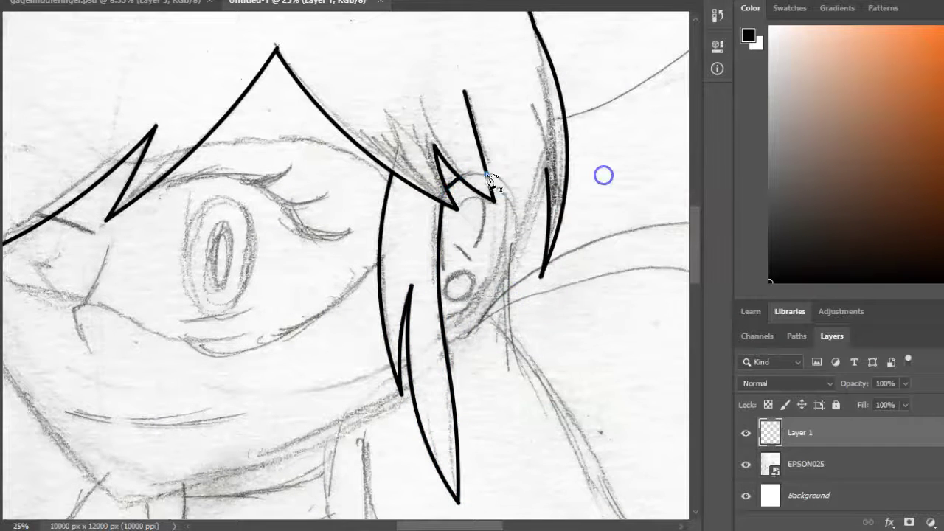
right_click(502, 267)
left_click(570, 213)
Step: Trace and stroke the small inner mark and the upper inner curve of the side ear, deleting the used path
right_click(461, 261)
left_click(582, 158)
key("Return")
right_click(487, 200)
left_click(530, 331)
key("Return")
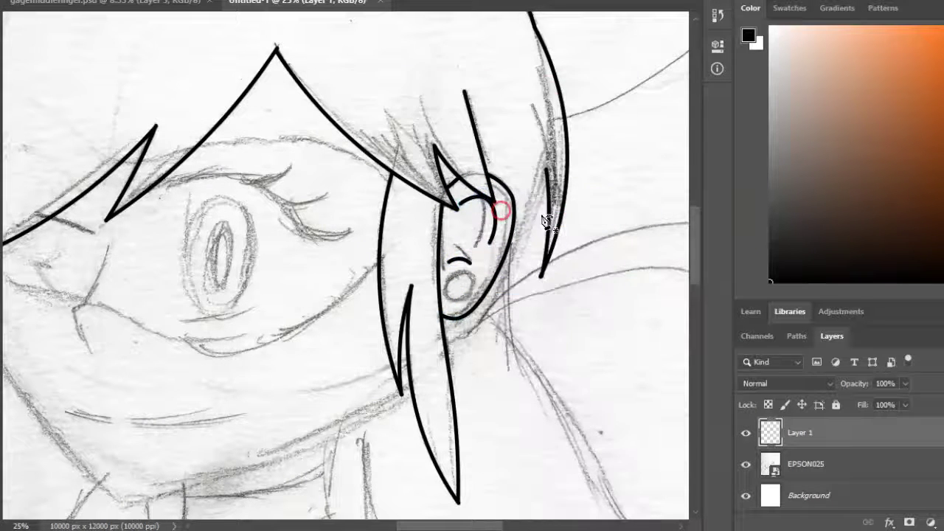
scroll(505, 206, "down", 2)
right_click(590, 184)
left_click(594, 205)
Step: Try to trace and stroke the whole nose profile as a single path
scroll(594, 209, "down", 1)
scroll(345, 392, "up", 3)
scroll(345, 392, "left", 3)
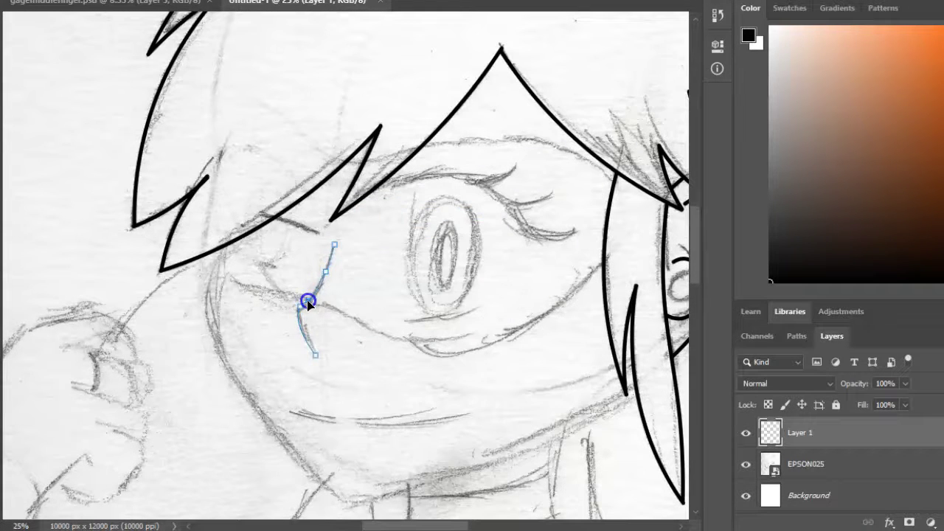
right_click(333, 319)
left_click(392, 65)
right_click(338, 306)
left_click(392, 65)
key("Return")
right_click(332, 310)
key("Escape")
Step: Trace the nose as separate lower and upper curved segments and stroke each with the brush
right_click(306, 337)
left_click(368, 66)
left_click(592, 118)
right_click(398, 221)
key("Escape")
left_click(332, 244)
right_click(341, 287)
left_click(400, 297)
left_click(427, 240)
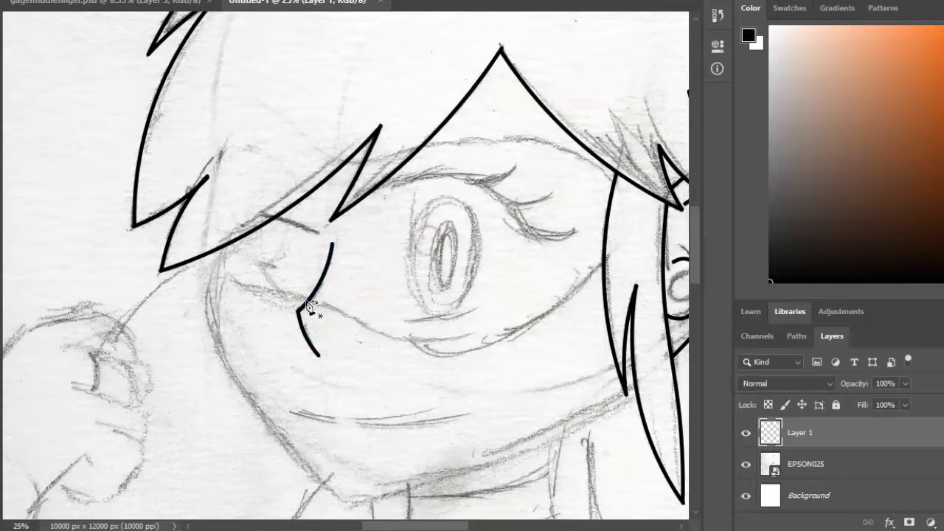
Step: Stroke the curve below the large eye and the arc above it between the hair strands, and delete the path
right_click(416, 347)
left_click(467, 324)
key("Return")
right_click(544, 163)
left_click(582, 267)
key("Return")
right_click(560, 168)
left_click(611, 192)
Step: Trace the left side of the face from the hair down to the chin, stroke it and delete the path
scroll(212, 102, "down", 5)
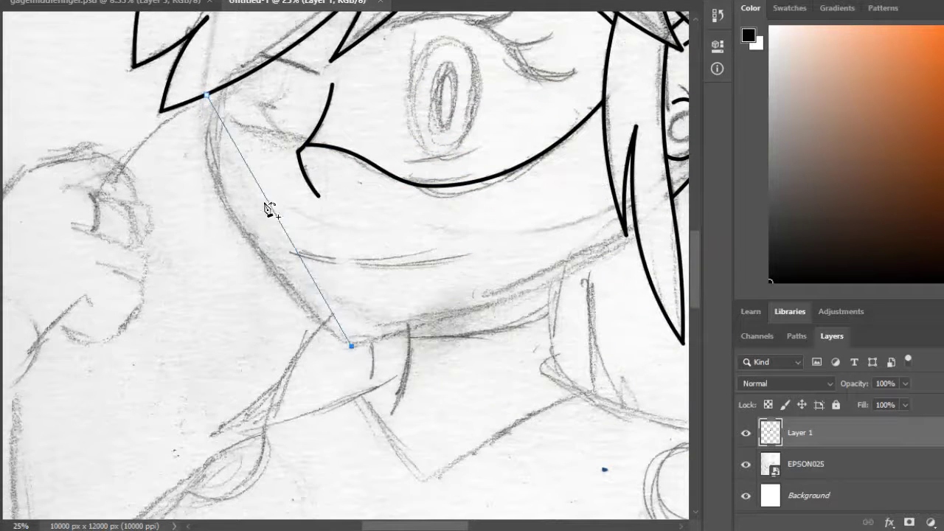
right_click(212, 92)
left_click(295, 126)
left_click(221, 88)
left_click(351, 344)
right_click(266, 264)
left_click(309, 371)
left_click(578, 124)
right_click(489, 188)
left_click(531, 216)
Step: Stroke the jawline from the chin up to the front hair lock
right_click(559, 265)
left_click(575, 297)
key("Return")
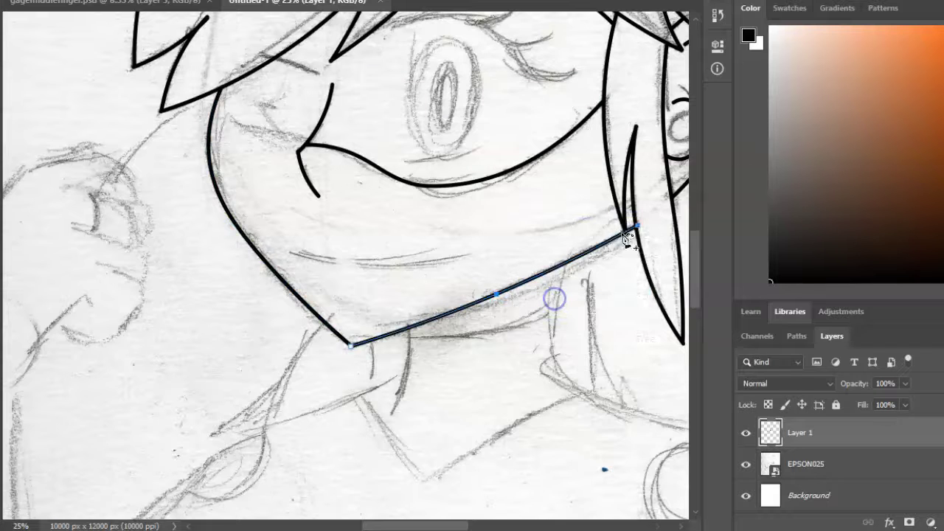
Step: Trace and stroke the line from the left face edge to the nose and a short line bridging the fringe spike
scroll(590, 258, "up", 5)
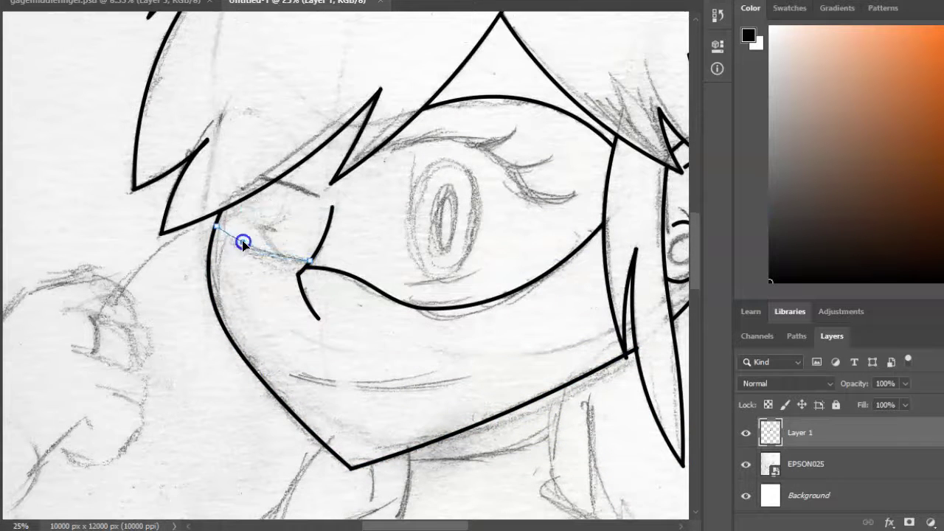
right_click(293, 258)
left_click(310, 290)
key("Return")
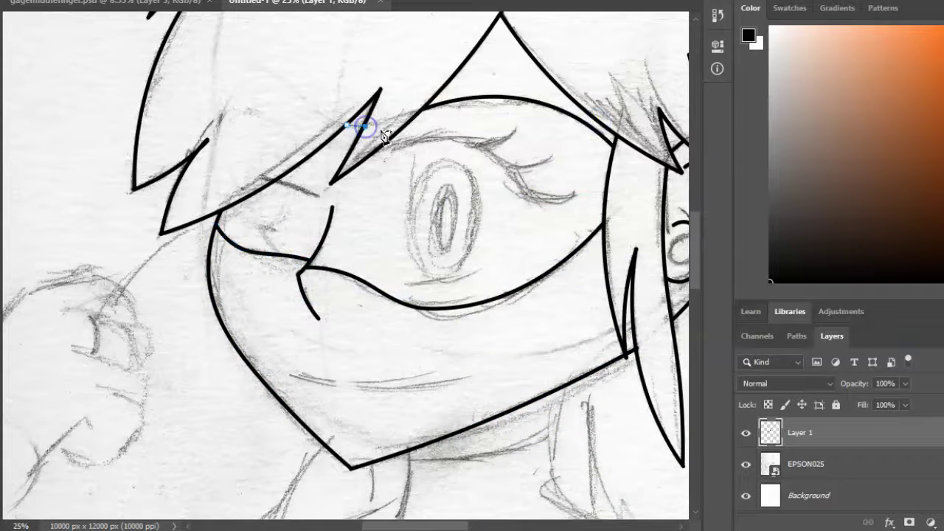
left_click_drag(352, 129, 362, 127)
scroll(460, 148, "up", 10)
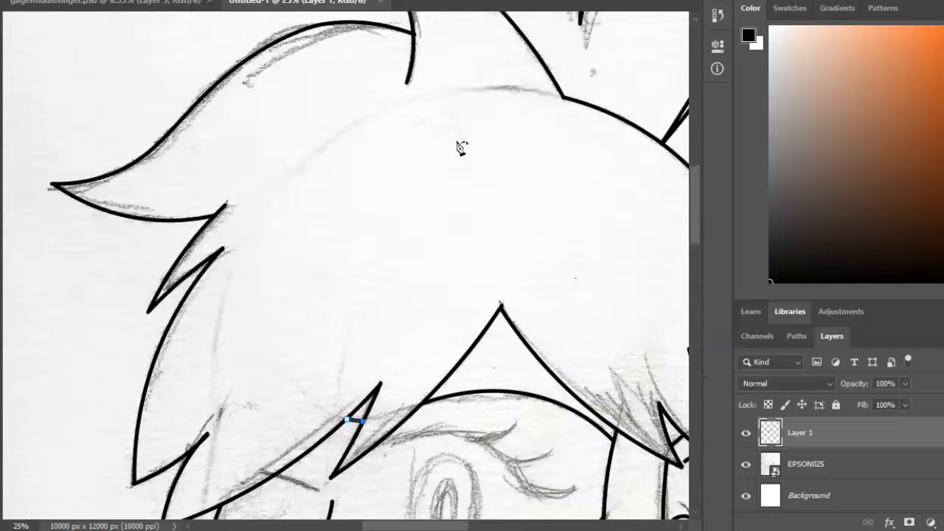
Step: Trace and stroke the short tapered line beneath the iris of the large eye
scroll(398, 255, "down", 11)
right_click(485, 249)
left_click(506, 297)
key("Return")
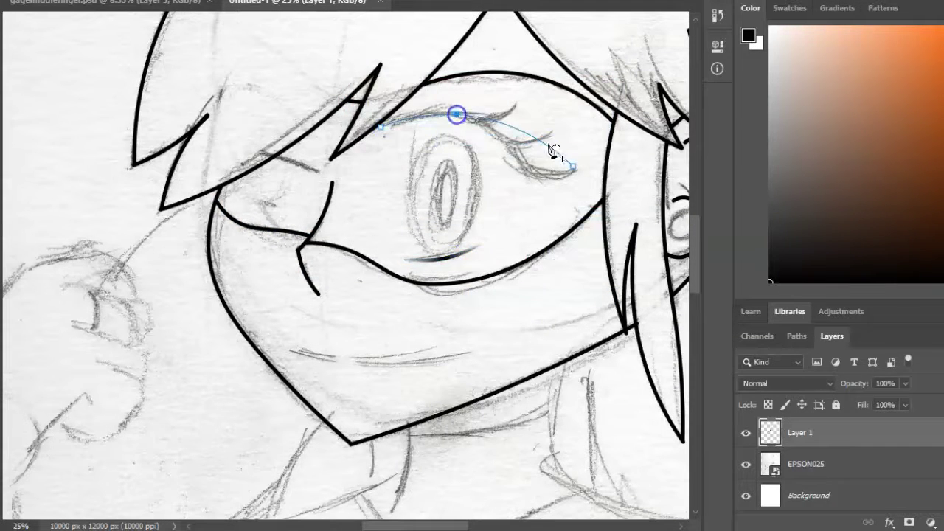
Step: Trace the upper eyelid curve to the outer lash tip and stroke it with the brush
right_click(510, 140)
left_click(577, 227)
left_click(568, 112)
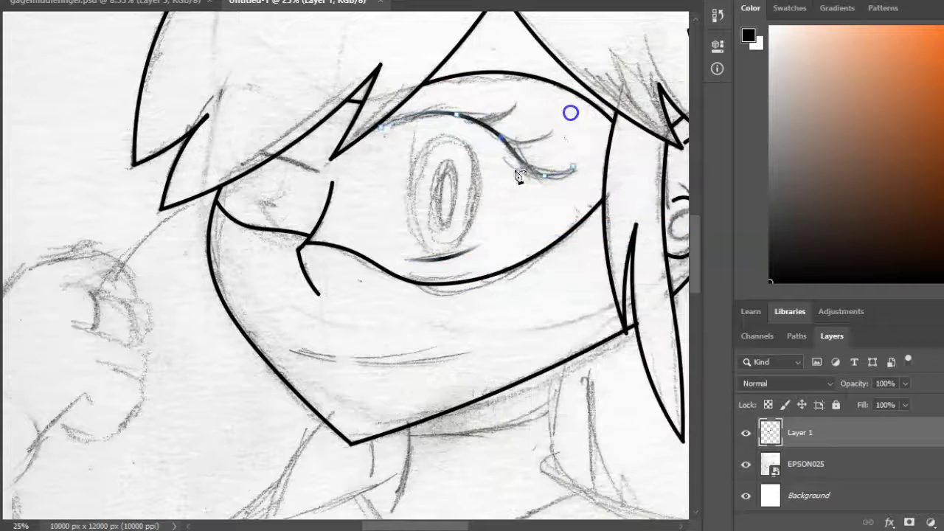
Step: Stroke the large eye's upper eyelid and lash curves, and trace and stroke the short slanted line above the far eye
right_click(522, 117)
left_click(545, 185)
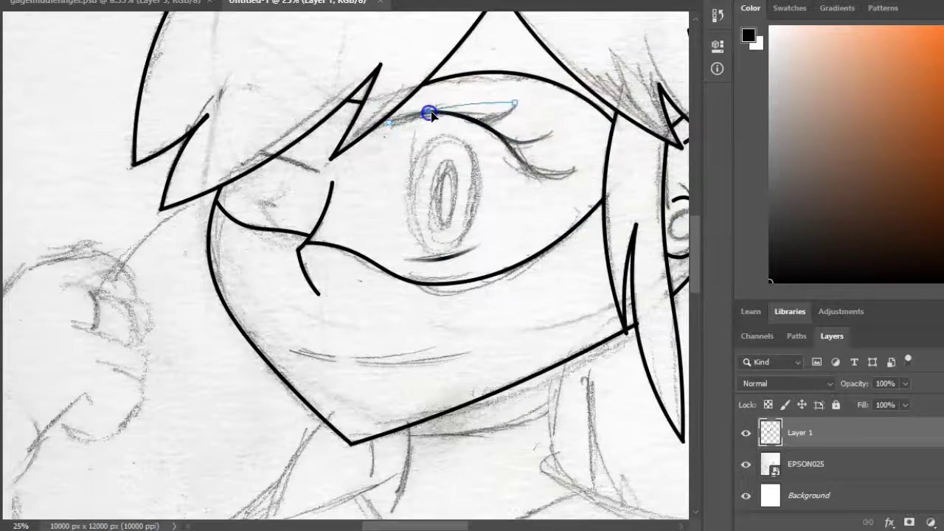
left_click(489, 121)
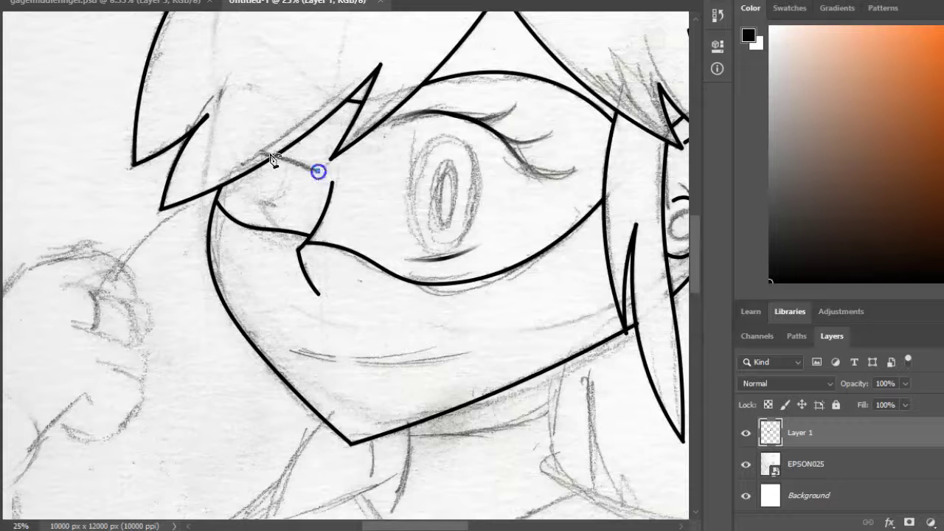
right_click(303, 155)
right_click(364, 185)
left_click(260, 140)
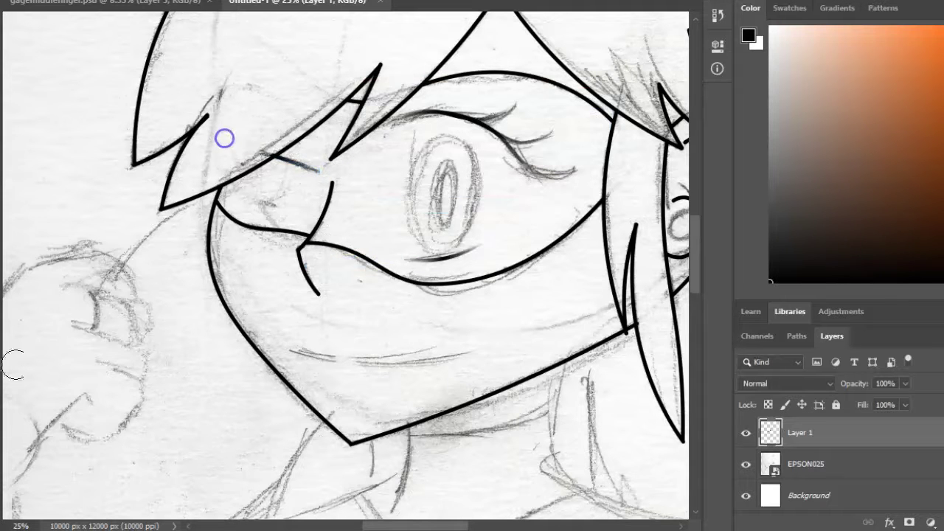
Step: Trace and stroke the mouth line, and erase a small gap in it near the middle
scroll(288, 319, "down", 1)
right_click(409, 310)
right_click(408, 311)
left_click(450, 298)
right_click(109, 11)
left_click(359, 330)
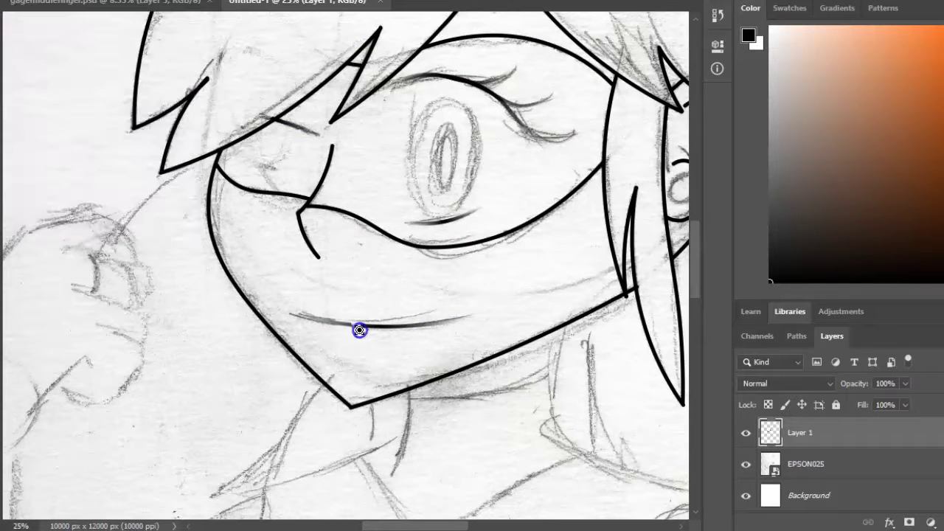
Step: Trace the neck edge nearest the long hair lock from the jawline down to the collar and stroke it
scroll(398, 393, "up", 4)
scroll(406, 331, "down", 7)
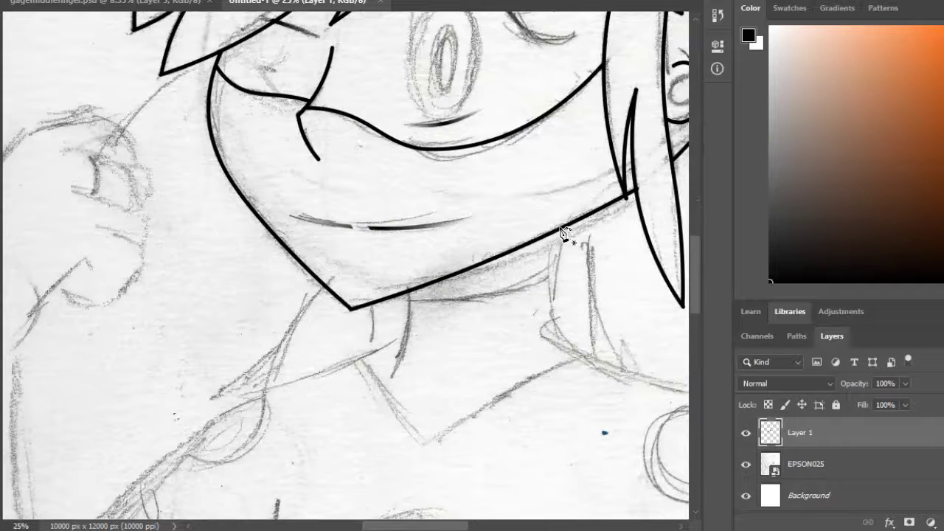
right_click(550, 283)
left_click(597, 296)
left_click(592, 143)
right_click(583, 258)
right_click(554, 250)
left_click(589, 296)
key("Escape")
right_click(568, 257)
left_click(502, 313)
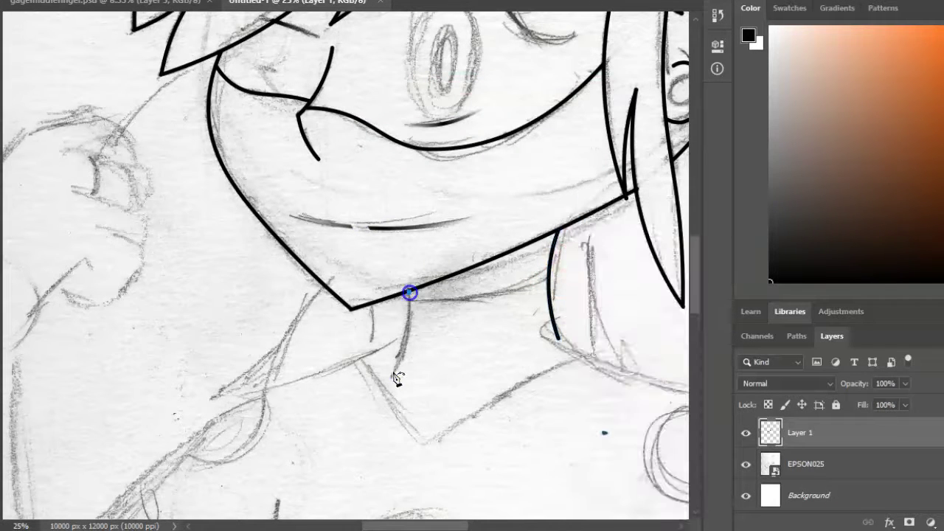
Step: Trace and stroke the opposite neck edge, from the jawline near the chin down towards the shoulder
right_click(410, 315)
left_click(512, 101)
left_click(590, 118)
right_click(582, 118)
key("Escape")
right_click(492, 271)
left_click(552, 213)
scroll(516, 291, "up", 2)
scroll(225, 391, "down", 3)
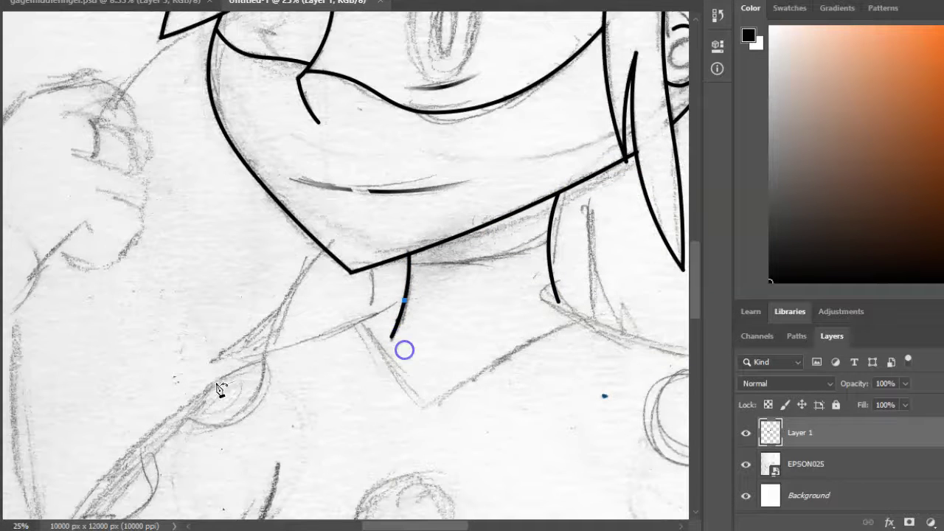
Step: Stroke the shoulder line from the neck out to the raised arm and the curved shadow line beneath the chin
key("Return")
scroll(443, 191, "down", 5)
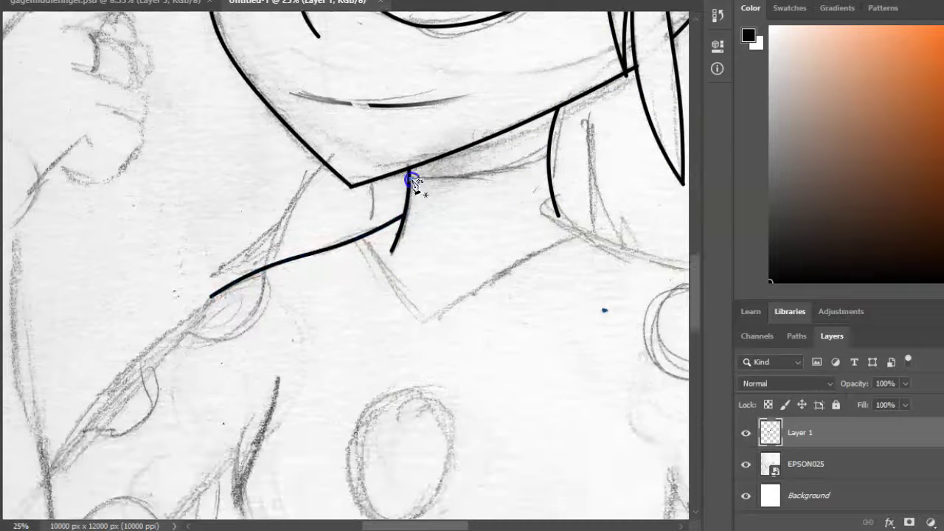
right_click(490, 174)
left_click(541, 213)
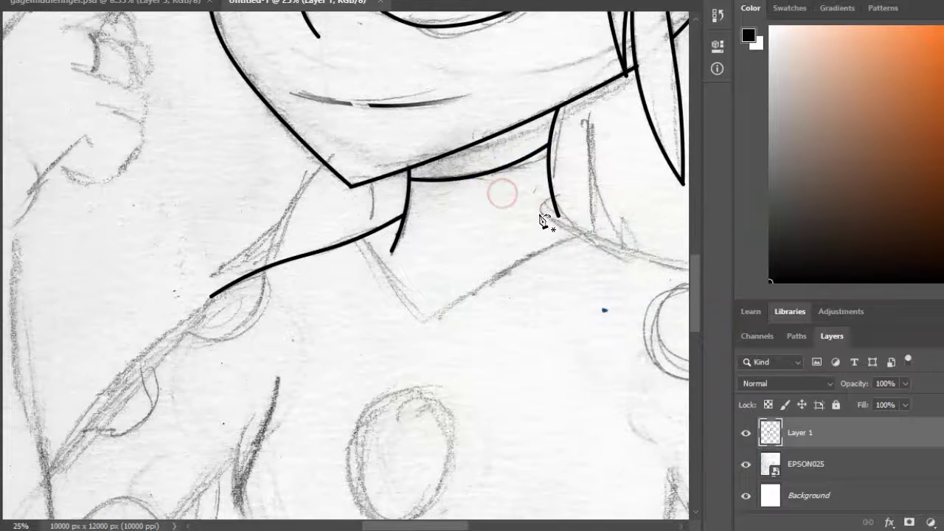
Step: Trace and stroke both sides of the V-shaped neckline between the two shoulders
scroll(623, 151, "down", 2)
scroll(622, 151, "down", 8)
right_click(491, 102)
left_click(489, 231)
right_click(437, 158)
left_click(474, 175)
right_click(381, 101)
left_click(553, 130)
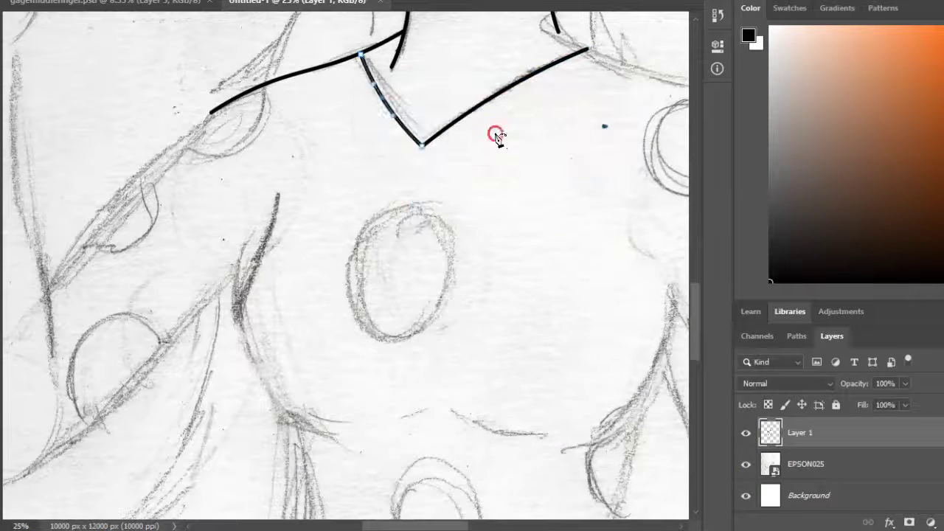
Step: Trace and stroke the other shoulder line, from the base of the neck out to the lowered arm
scroll(392, 512, "right", 6)
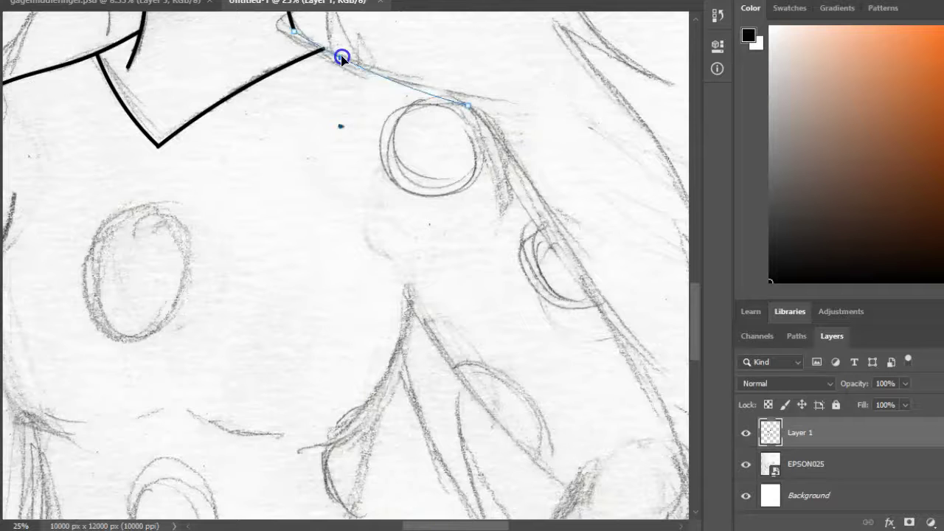
right_click(446, 93)
left_click(487, 222)
left_click(578, 116)
scroll(440, 514, "left", 6)
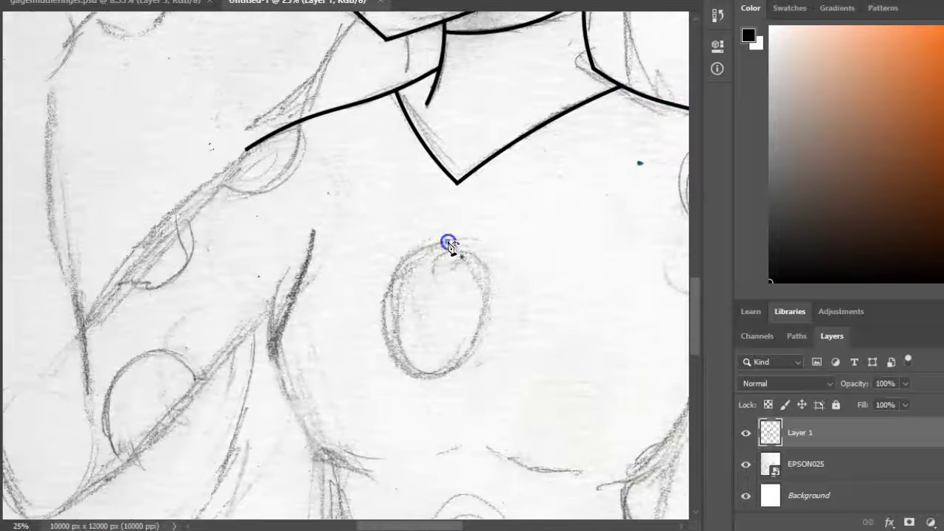
Step: Trace the large oval spot on the chest as a closed path and stroke it
right_click(449, 243)
left_click(445, 324)
left_click(590, 116)
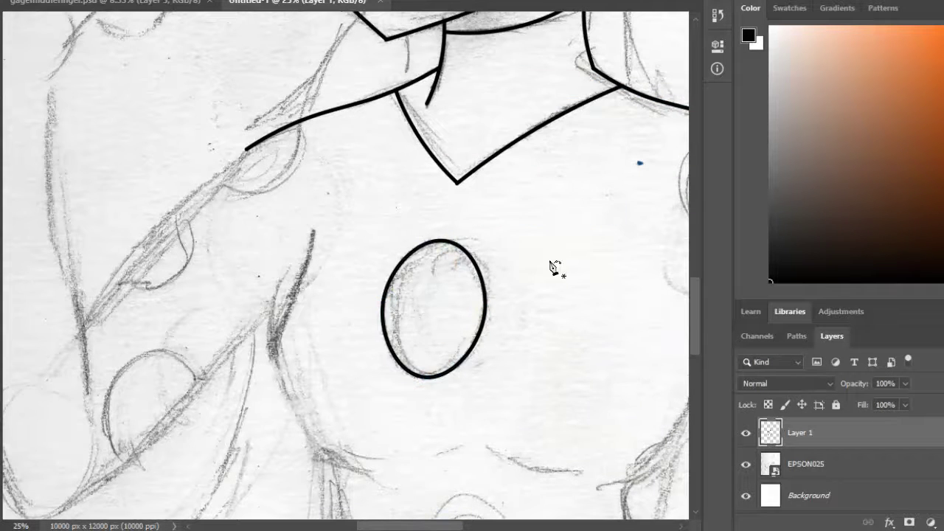
Step: Trace and stroke the raised arm's inner forearm line from the wrist down past the elbow crease
scroll(415, 506, "left", 6)
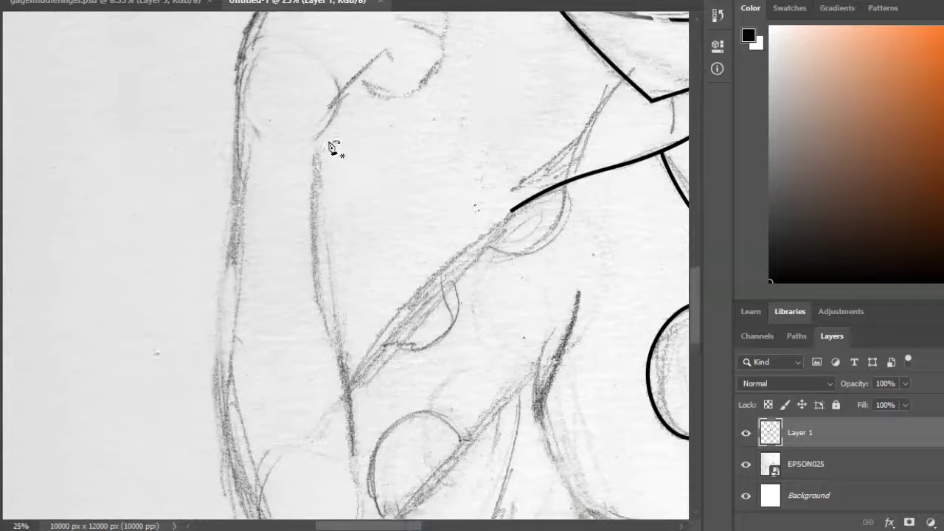
left_click(315, 77)
right_click(338, 328)
left_click(384, 312)
key("Return")
Step: Trace and stroke the raised arm's upper edge, joining the shoulder line to the elbow crease
right_click(435, 310)
left_click(472, 214)
right_click(429, 258)
left_click(472, 346)
key("Return")
scroll(560, 221, "down", 2)
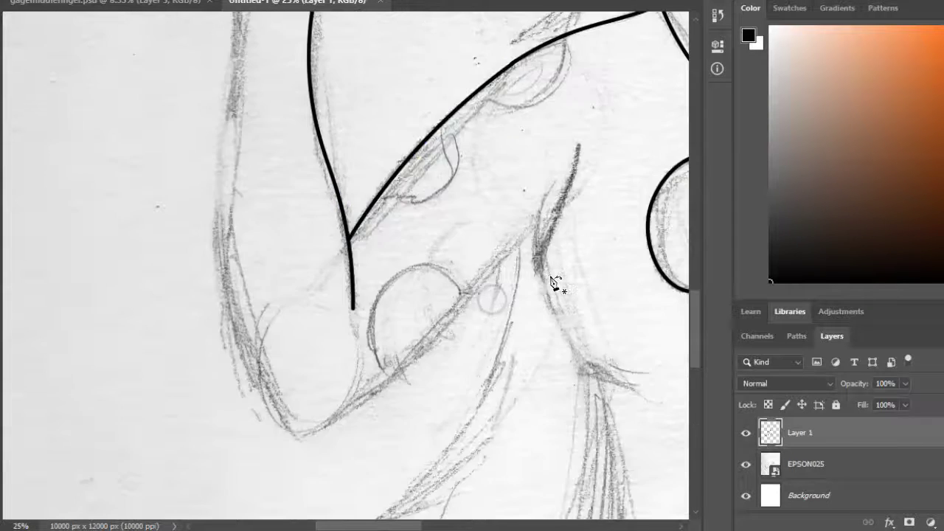
Step: Stroke the short armpit line beside the raised arm and the curved side of the chest below it
right_click(560, 210)
left_click(603, 298)
left_click(576, 118)
scroll(554, 193, "down", 2)
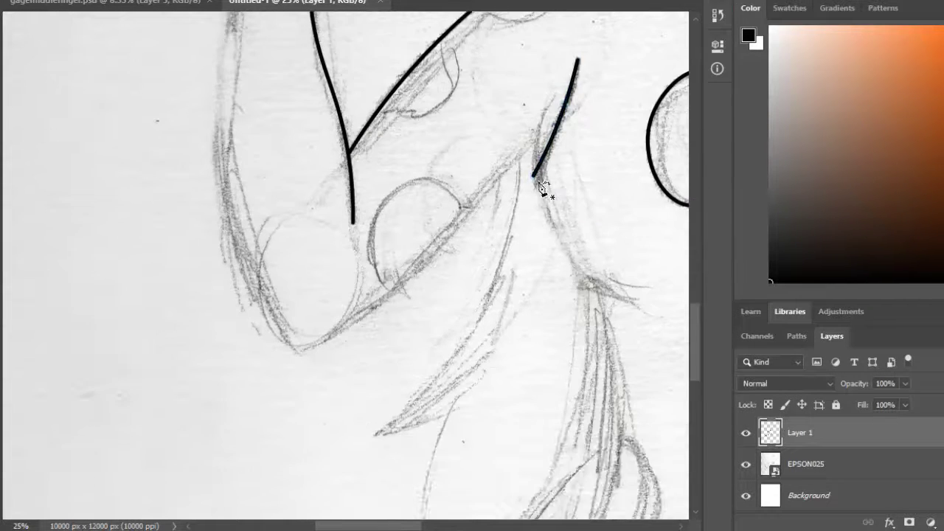
right_click(611, 209)
left_click(649, 293)
scroll(546, 148, "down", 1)
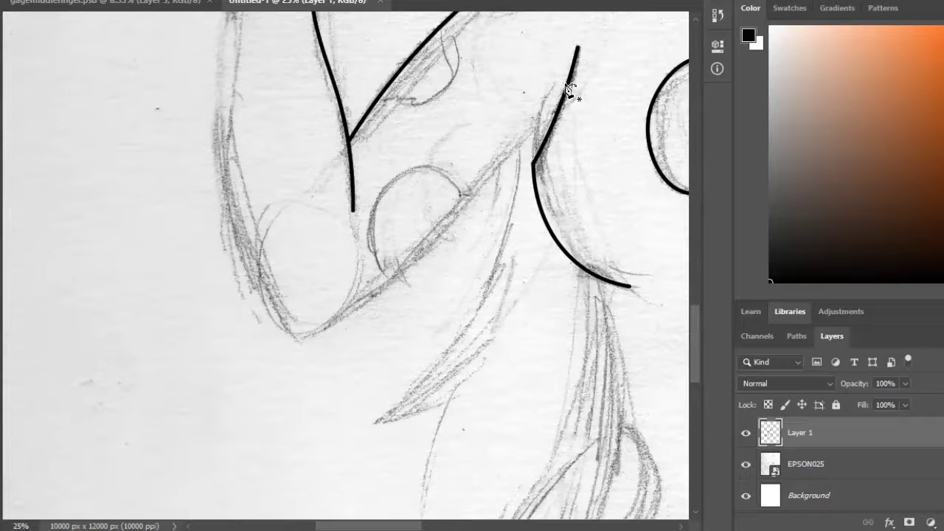
Step: Trace and stroke the underside of the raised upper arm from the elbow tip to the armpit, and delete the path
left_click(298, 340)
left_click(400, 270)
right_click(500, 162)
left_click(501, 299)
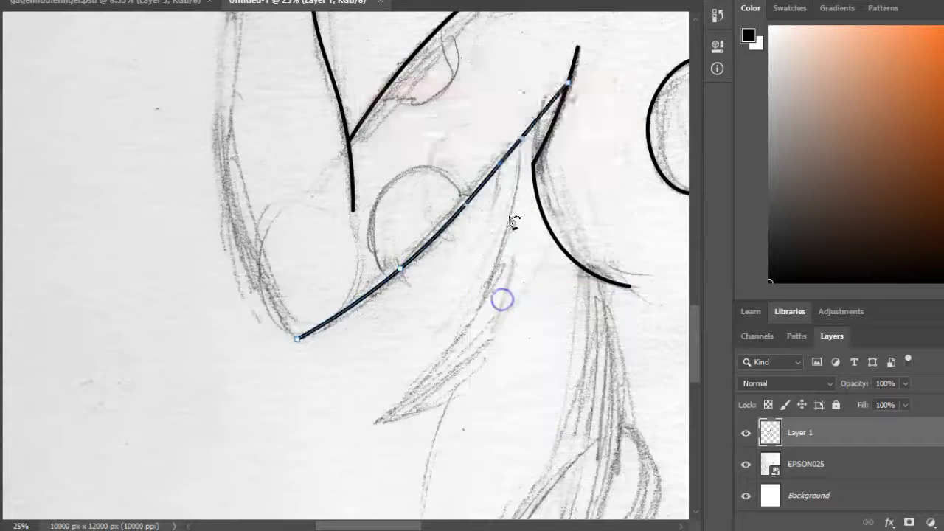
left_click(589, 118)
right_click(415, 186)
left_click(441, 204)
Step: Trace and stroke the raised arm's outer edge from the elbow tip up to the wrist, and delete the path
scroll(268, 342, "up", 3)
left_click(300, 478)
scroll(244, 195, "up", 3)
scroll(243, 195, "down", 3)
left_click(226, 331)
scroll(236, 221, "up", 1)
left_click(242, 174)
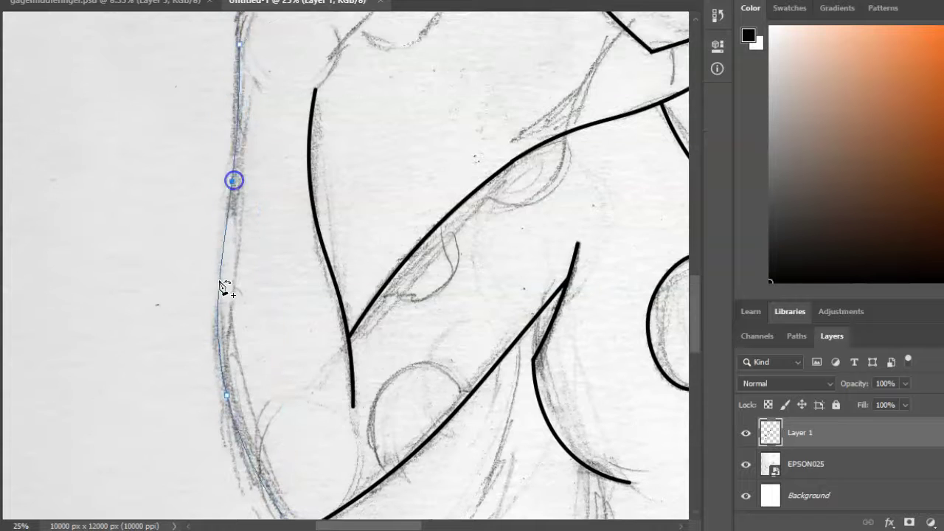
left_click(223, 280)
right_click(276, 262)
left_click(278, 399)
left_click(590, 116)
scroll(491, 217, "up", 3)
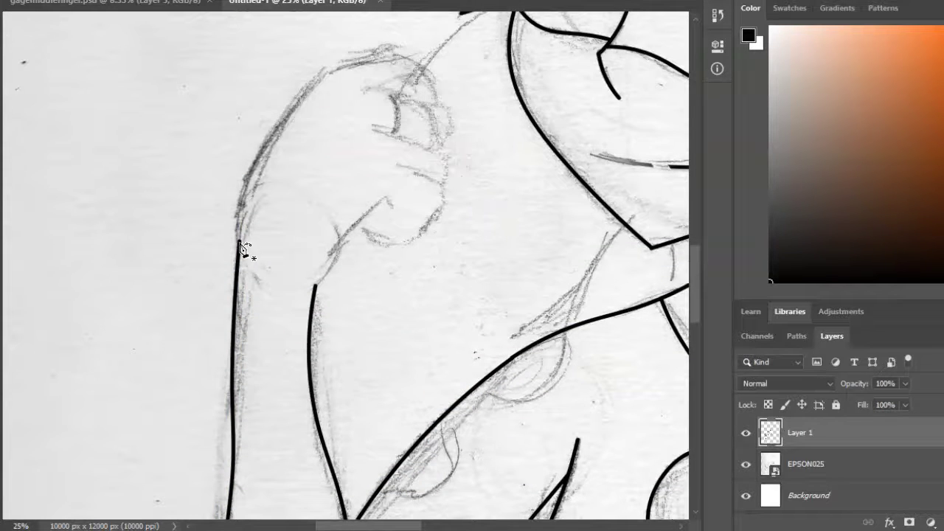
right_click(276, 133)
right_click(488, 143)
left_click(516, 168)
Step: Trace and stroke the half-round spot on the underside of the raised arm near the elbow, and delete the path
scroll(442, 332, "down", 5)
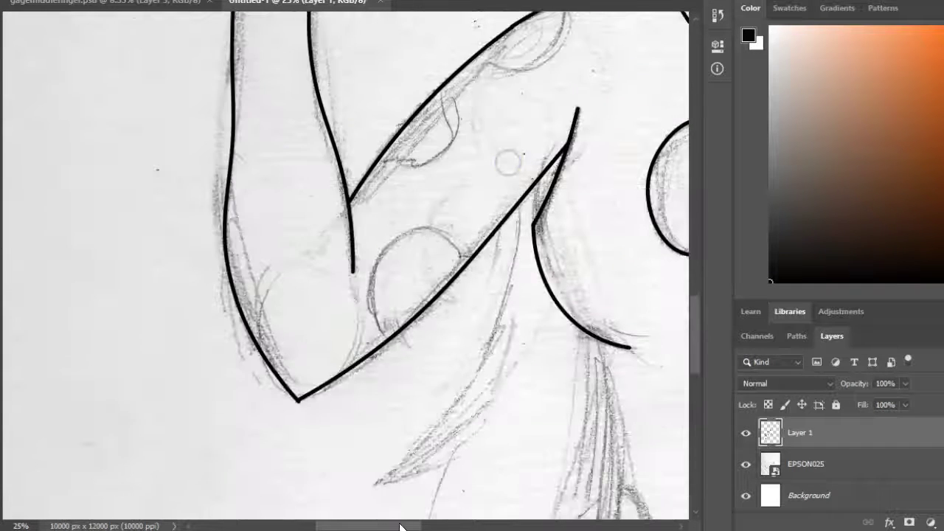
right_click(435, 248)
left_click(474, 297)
right_click(522, 153)
left_click(553, 174)
Step: Trace and stroke the half-round spot midway along the raised arm's upper edge, and delete the path
left_click(376, 157)
left_click(444, 153)
right_click(443, 124)
left_click(471, 226)
scroll(480, 162, "up", 2)
right_click(480, 161)
left_click(509, 184)
Step: Trace and stroke the half-round spot where the raised arm meets the shoulder
left_click(476, 156)
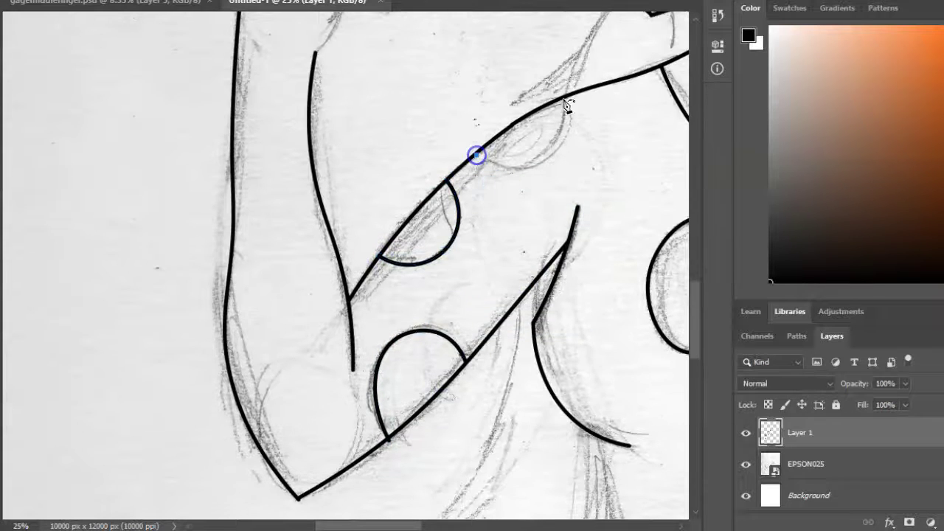
right_click(568, 162)
left_click(615, 268)
Step: Trace the round spot below the lowered arm's shoulder as a closed path and stroke it
scroll(489, 512, "down", 5)
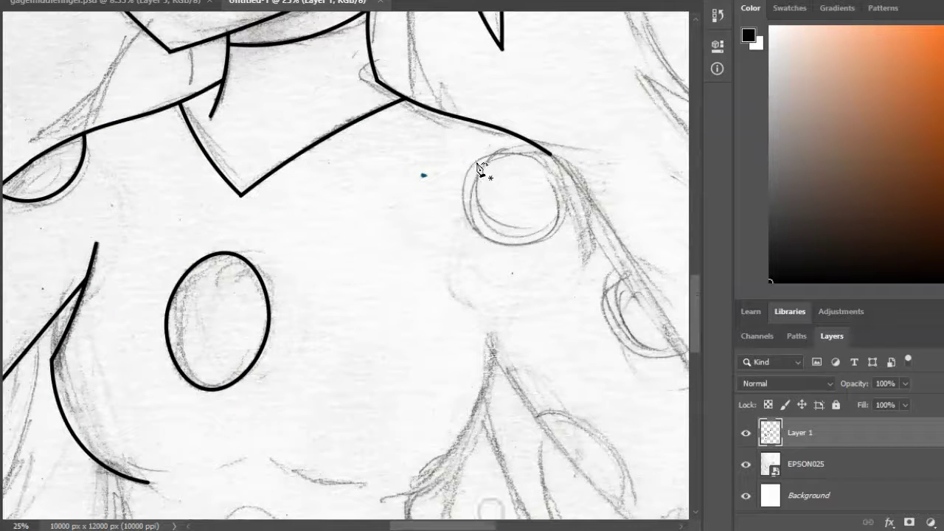
left_click(476, 162)
right_click(516, 209)
left_click(559, 297)
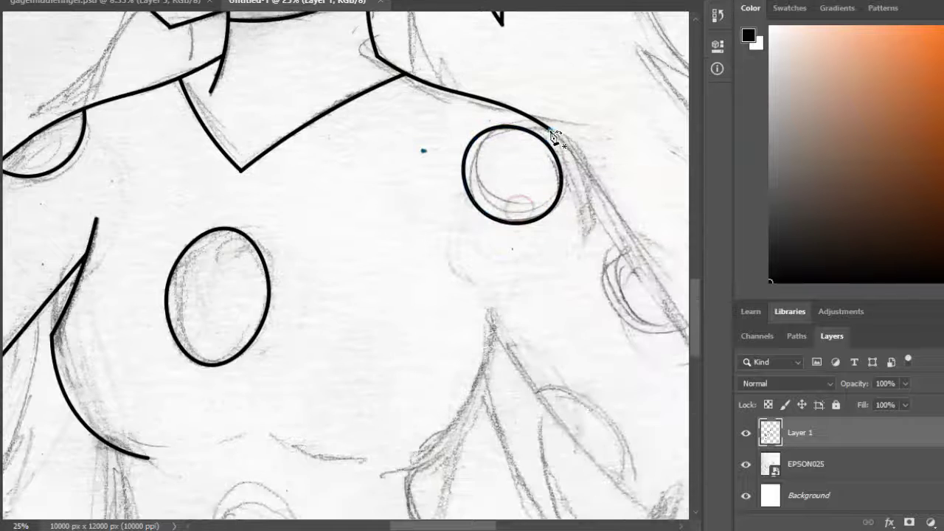
Step: Trace and stroke the lowered arm's outer edge from the shoulder down to the elbow
scroll(498, 520, "down", 3)
scroll(521, 449, "down", 1)
left_click(574, 418)
right_click(480, 243)
left_click(526, 295)
Step: Trace and stroke the half-round spot on the lowered arm's outer edge
right_click(432, 238)
left_click(467, 212)
left_click(425, 126)
left_click(408, 195)
right_click(476, 213)
left_click(489, 214)
Step: Trace and stroke the lowered arm's elbow corner and the outer forearm line down to the wrist
scroll(301, 158, "down", 6)
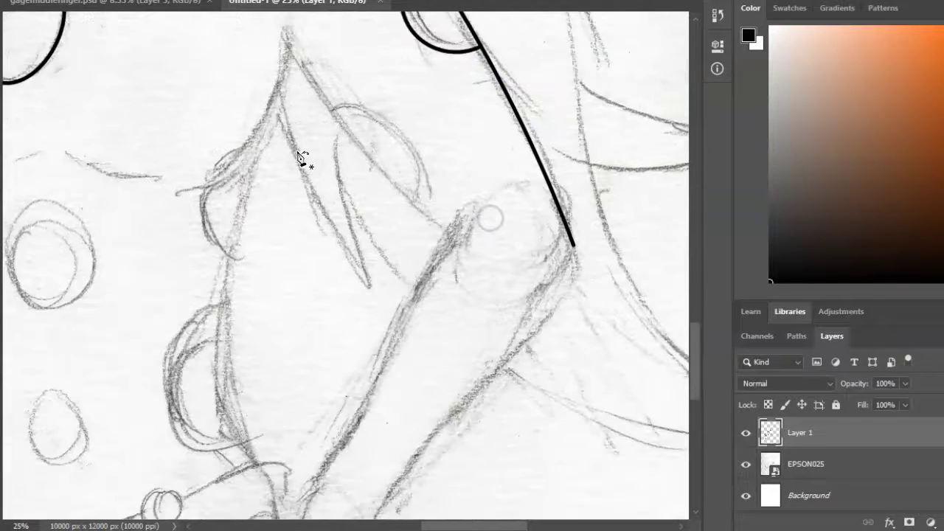
left_click(583, 149)
left_click(526, 214)
right_click(586, 148)
left_click(598, 229)
right_click(586, 147)
left_click(627, 126)
left_click(573, 122)
left_click(581, 148)
right_click(582, 144)
left_click(603, 270)
Step: Trace and stroke the lowered arm's inner forearm line from the wrist up to the elbow crease
scroll(552, 147, "up", 4)
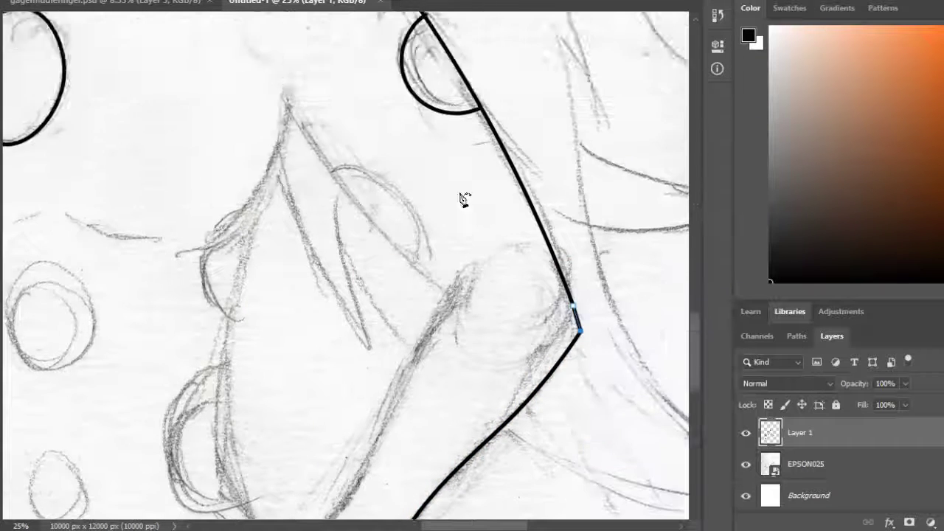
scroll(413, 280, "down", 5)
left_click(295, 390)
scroll(294, 389, "up", 1)
left_click(459, 92)
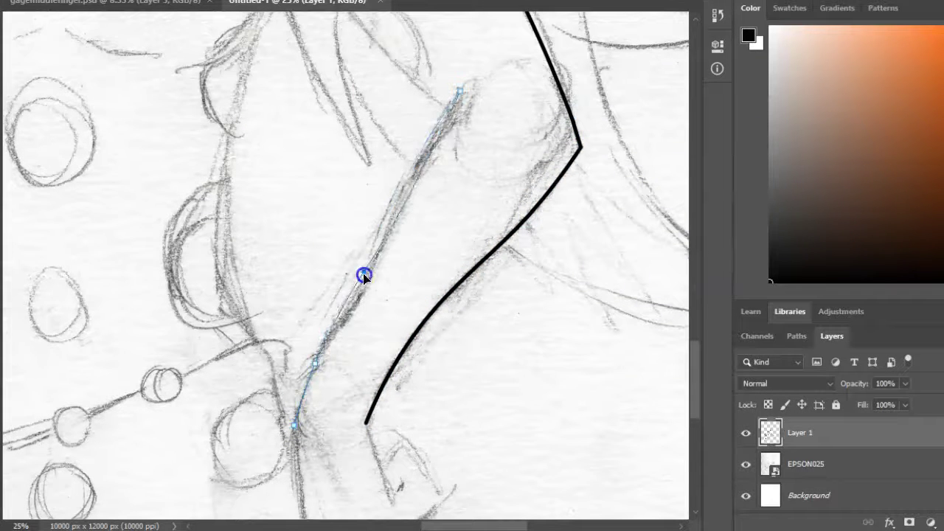
right_click(408, 190)
left_click(432, 273)
left_click(590, 118)
Step: Trace and stroke the curved side of the chest beneath the lowered arm's armpit
scroll(314, 129, "up", 5)
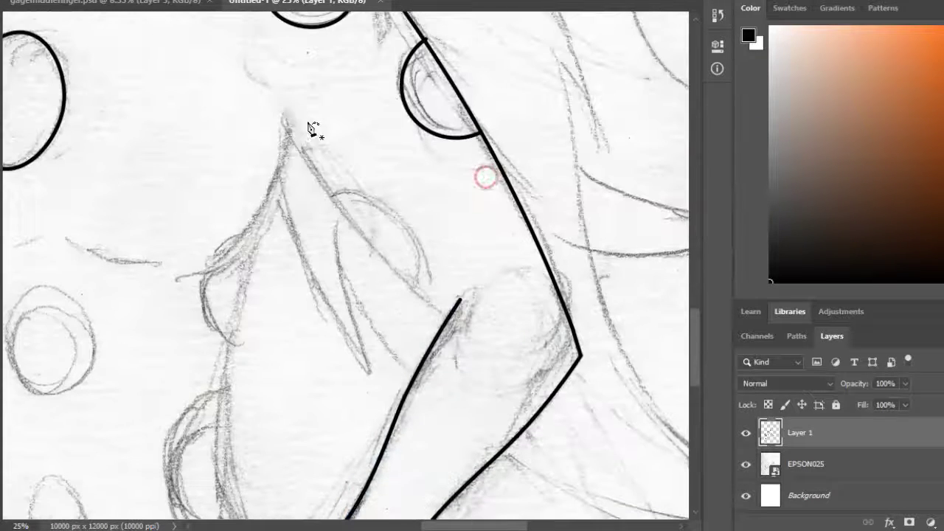
right_click(279, 193)
left_click(303, 276)
left_click(594, 120)
Step: Trace and stroke the underside of the lowered upper arm from the armpit to the elbow crease
scroll(406, 196, "up", 3)
scroll(442, 295, "down", 2)
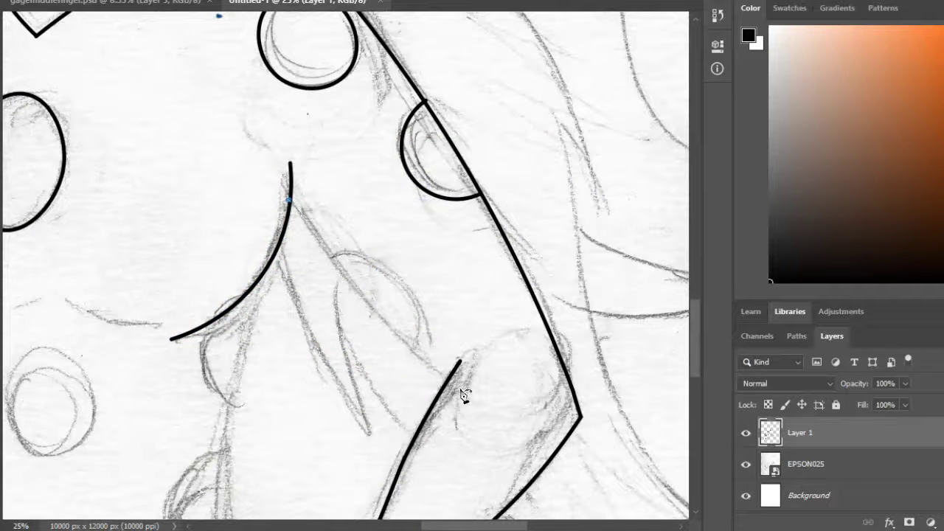
right_click(390, 313)
left_click(453, 57)
key("Return")
Step: Trace and stroke the half-round spot on the underside of the lowered upper arm
right_click(415, 351)
left_click(440, 434)
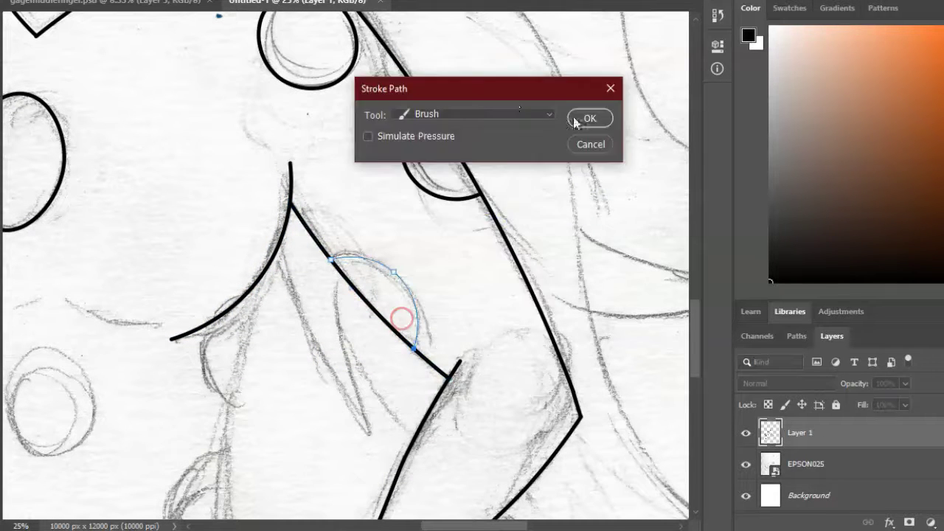
key("Return")
Step: Trace and stroke the outer edge of the lowered hand from the wrist down to the knuckles
scroll(524, 217, "down", 3)
scroll(250, 177, "down", 6)
right_click(284, 155)
key("Escape")
scroll(295, 280, "down", 3)
left_click_drag(295, 277, 302, 327)
left_click(308, 417)
right_click(295, 312)
left_click(326, 80)
right_click(358, 200)
left_click(421, 210)
Step: Trace and stroke the straight line from the inner wrist into the palm and the small hook at its end
left_click(366, 278)
left_click(392, 354)
right_click(406, 331)
left_click(443, 86)
right_click(400, 344)
left_click(453, 110)
key("Return")
Step: Trace and stroke the inner curve and the outer edge of the fist's uppermost curled finger
right_click(398, 322)
left_click(454, 90)
left_click(588, 118)
left_click(405, 291)
left_click(442, 350)
right_click(428, 320)
left_click(457, 91)
left_click(589, 120)
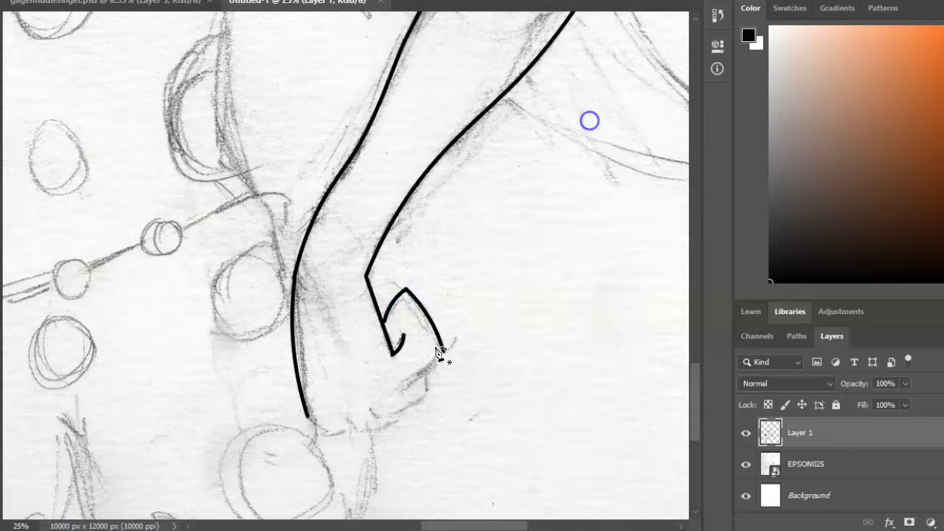
Step: Trace and stroke the underside of the uppermost curled finger and the outline of the finger below it
right_click(424, 378)
left_click(457, 147)
left_click(590, 116)
scroll(362, 391, "down", 1)
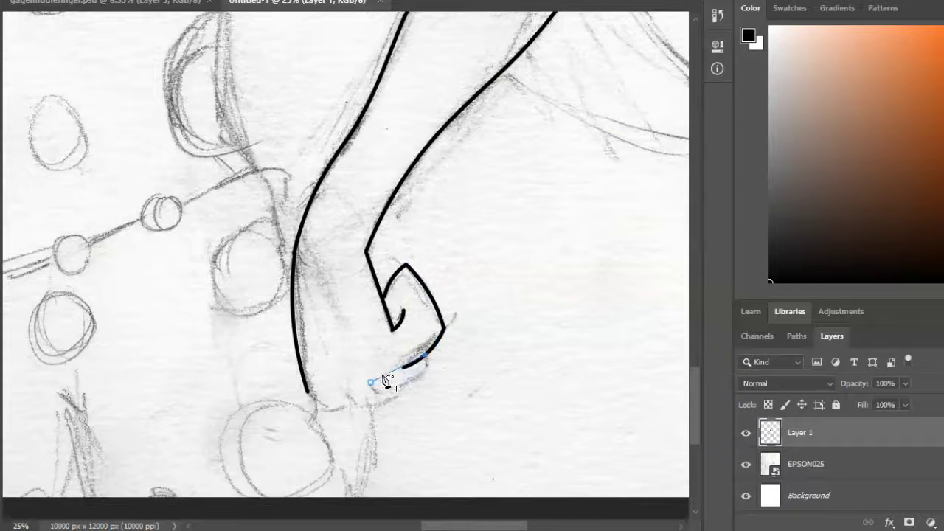
right_click(405, 386)
left_click(467, 143)
left_click(594, 115)
Step: Trace and stroke the last two curled fingers, closing the fist against the hand's outer edge
scroll(553, 278, "down", 2)
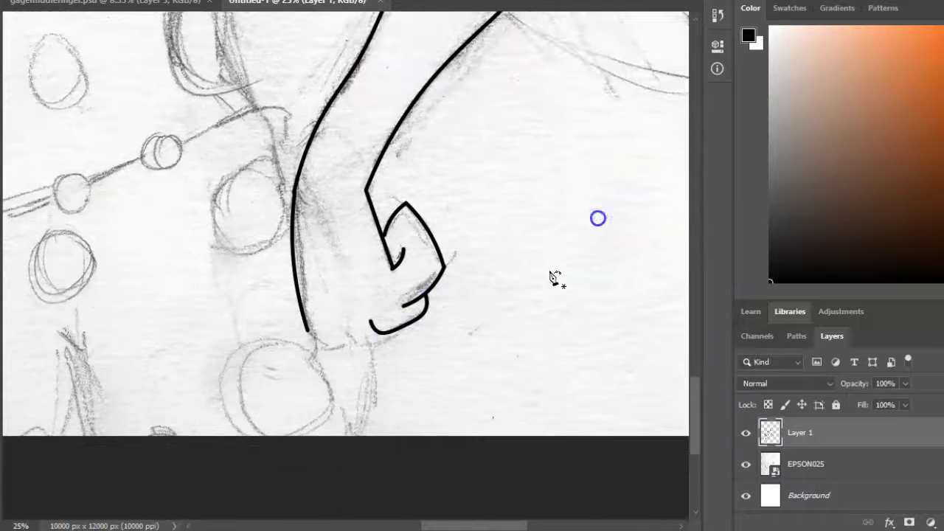
right_click(408, 349)
left_click(450, 113)
left_click(590, 116)
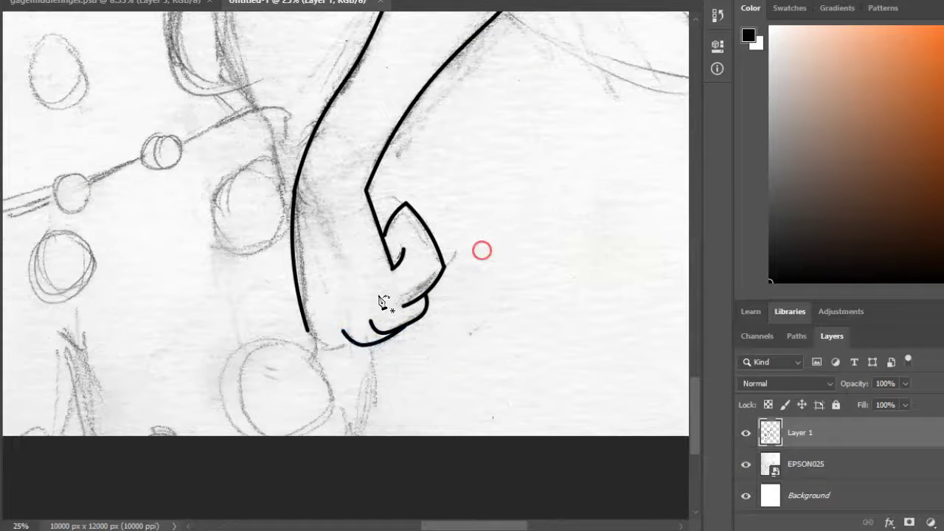
right_click(330, 339)
left_click(413, 141)
left_click(590, 116)
Step: Try to trace and stroke the short line running from the fist down to the page edge
scroll(376, 326, "down", 1)
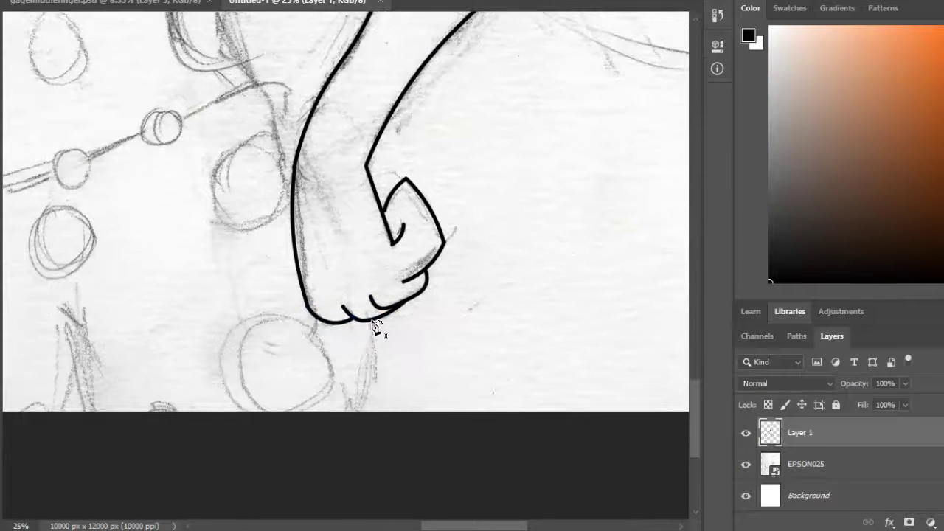
right_click(376, 375)
left_click(450, 147)
left_click(585, 116)
Step: Trace and stroke the side of the torso from the chest curve to the wrist, and the short line beneath the fist
scroll(310, 126, "up", 5)
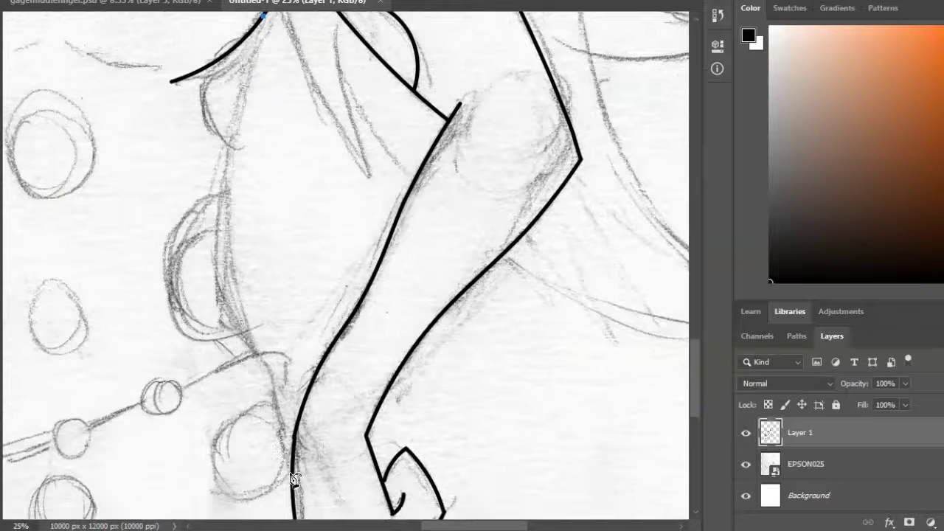
left_click(298, 415)
left_click_drag(286, 288, 246, 286)
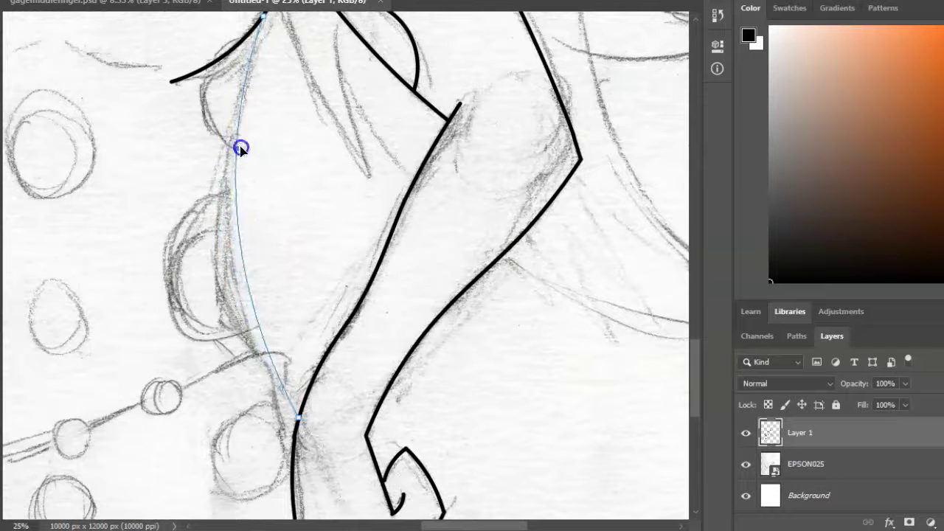
scroll(579, 169, "down", 3)
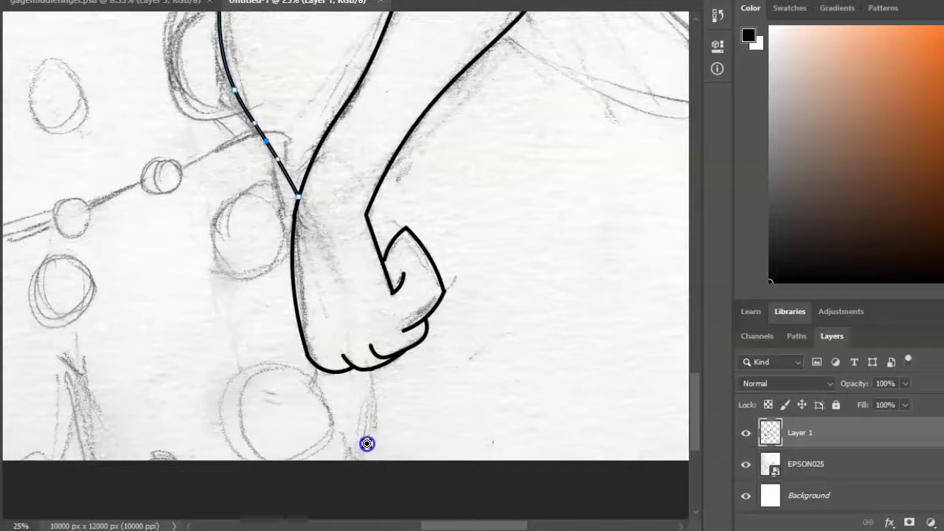
right_click(377, 413)
left_click(420, 96)
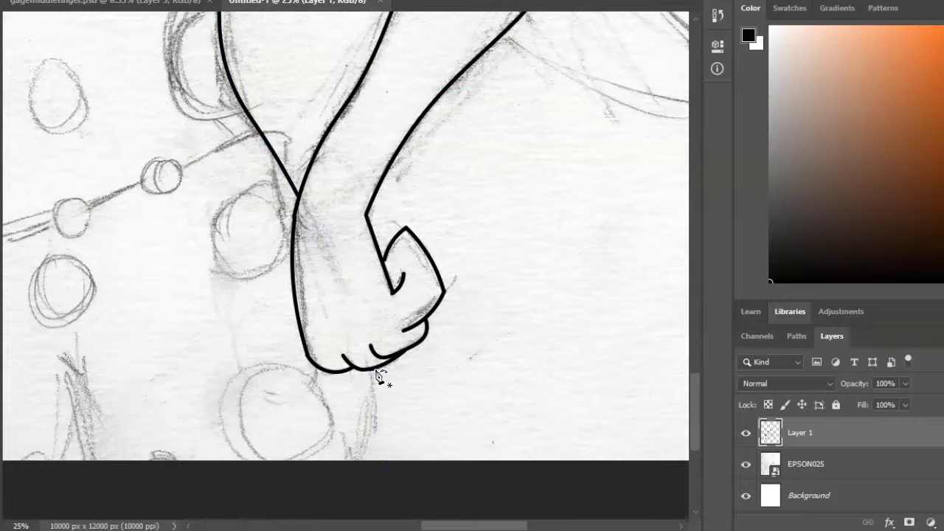
right_click(379, 418)
left_click(452, 160)
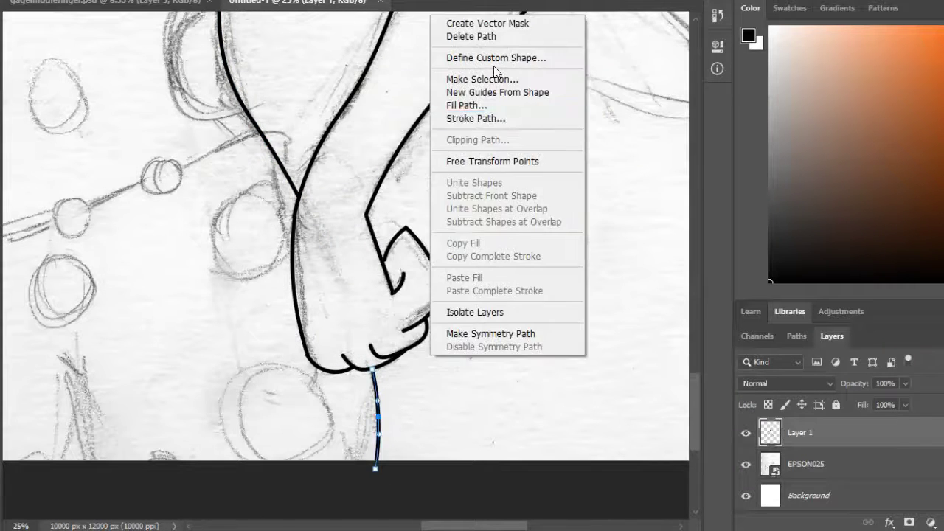
Step: Trace and stroke the partial spot beneath the chest curve and the large oval spot in the middle of the torso
scroll(507, 413, "up", 1)
scroll(517, 368, "up", 2)
scroll(516, 369, "left", 2)
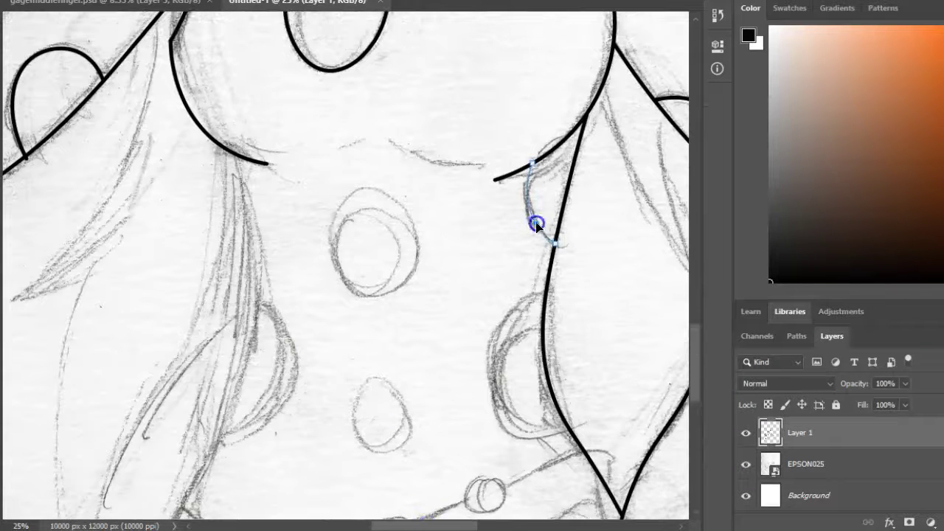
right_click(533, 224)
left_click(580, 218)
right_click(398, 247)
left_click(449, 297)
key("Return")
Step: Trace and stroke the opposite side of the torso from the chest through the waist and hip to the page edge
scroll(512, 227, "up", 1)
scroll(512, 227, "down", 1)
scroll(111, 451, "down", 3)
scroll(111, 451, "up", 3)
left_click(255, 275)
scroll(221, 309, "down", 1)
left_click(188, 324)
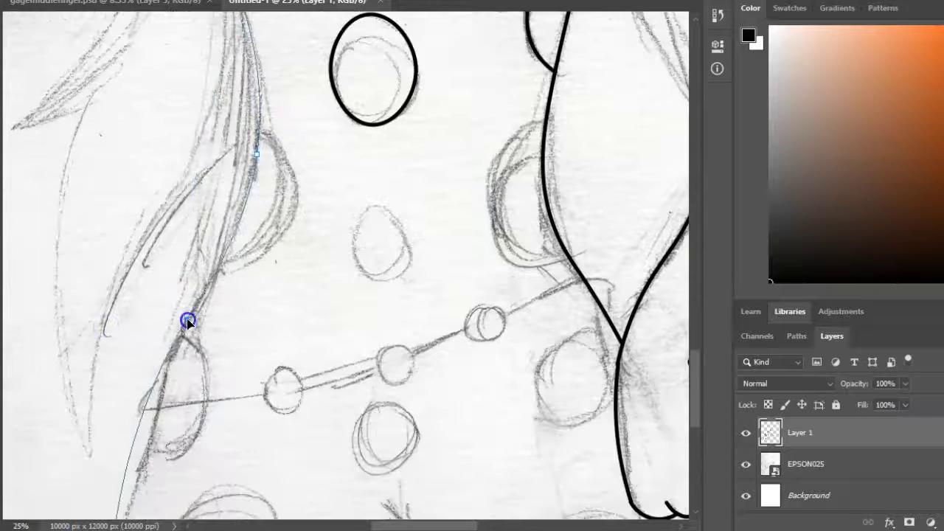
scroll(185, 332, "down", 2)
right_click(181, 344)
left_click(236, 105)
scroll(472, 194, "up", 2)
left_click(601, 118)
scroll(561, 170, "down", 2)
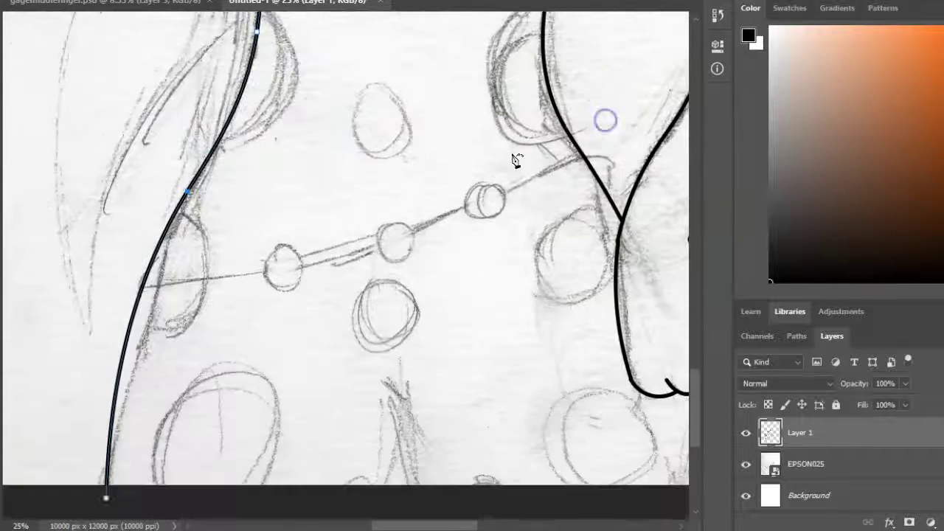
Step: Trace and stroke the half-round spot on the waist edge beside the lowered arm
scroll(341, 219, "up", 1)
scroll(560, 142, "up", 2)
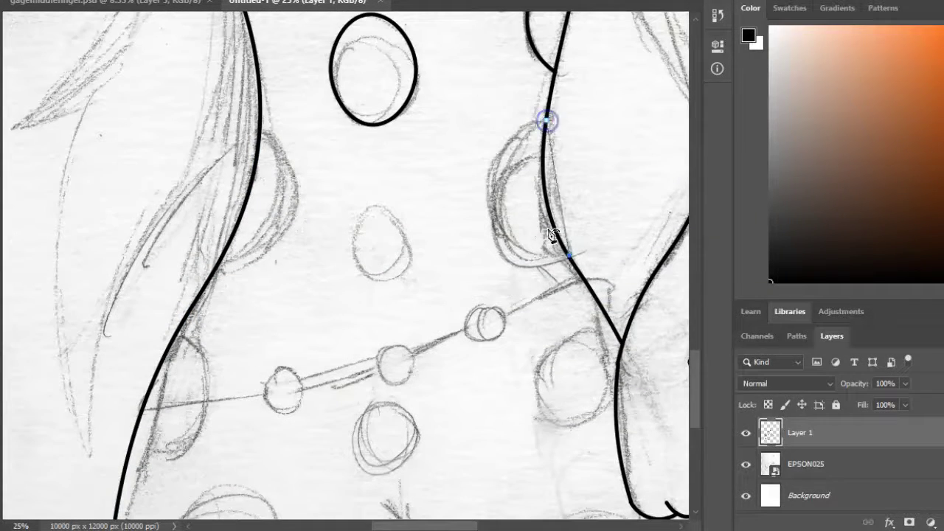
right_click(543, 190)
left_click(575, 295)
left_click(594, 119)
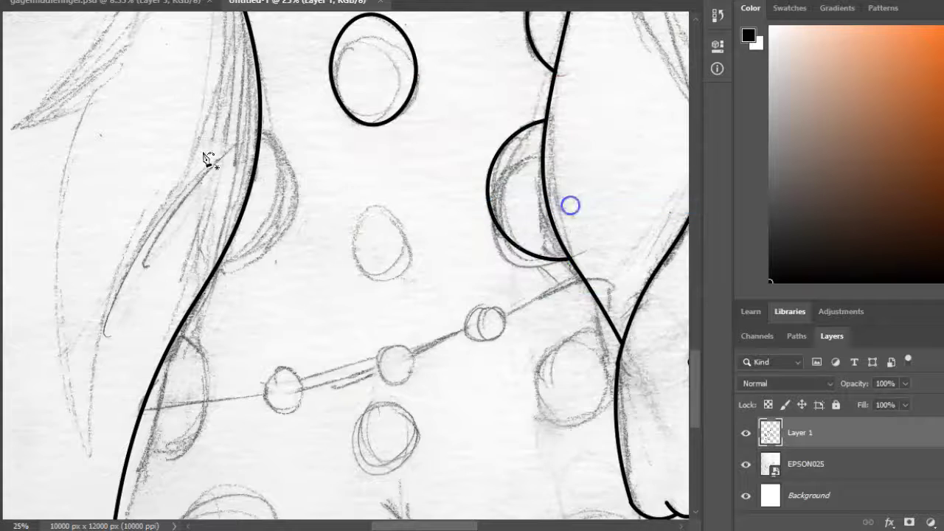
Step: Trace and stroke the half-round spot on the opposite waist edge
left_click(219, 263)
right_click(264, 208)
left_click(290, 295)
key("Return")
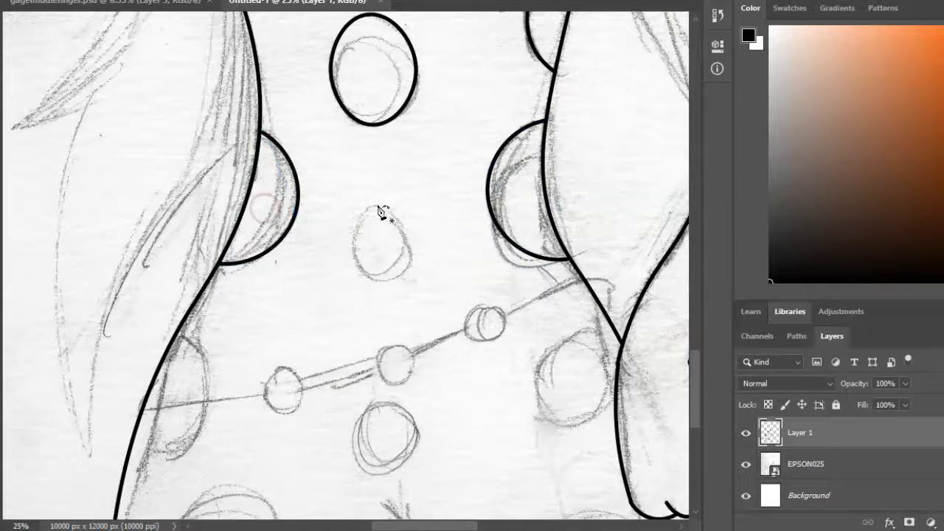
Step: Trace and stroke the small oval spot on the belly above the beaded belt
right_click(380, 245)
left_click(413, 292)
left_click(587, 119)
Step: Trace and stroke the inner thigh line nearer the fist and the short crease at its upper end
scroll(385, 332, "down", 5)
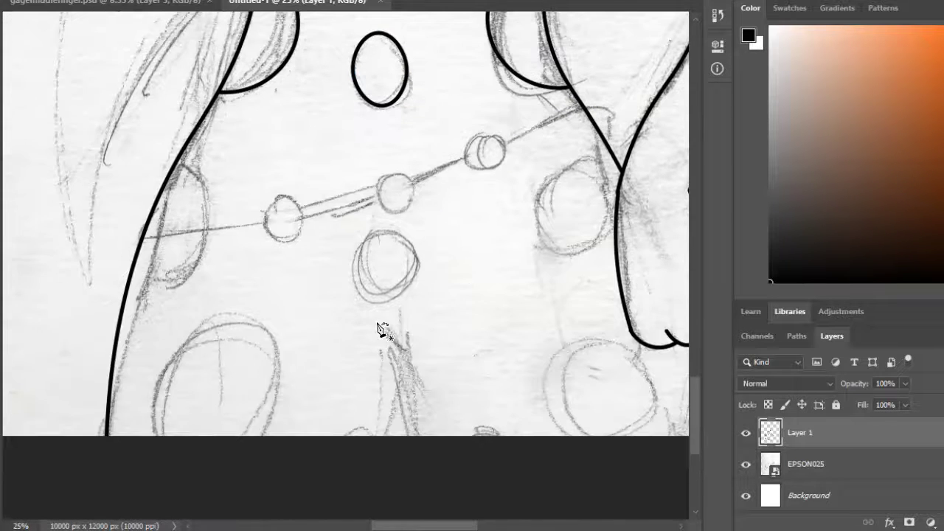
right_click(421, 389)
left_click(499, 311)
right_click(395, 347)
left_click(472, 325)
left_click(597, 121)
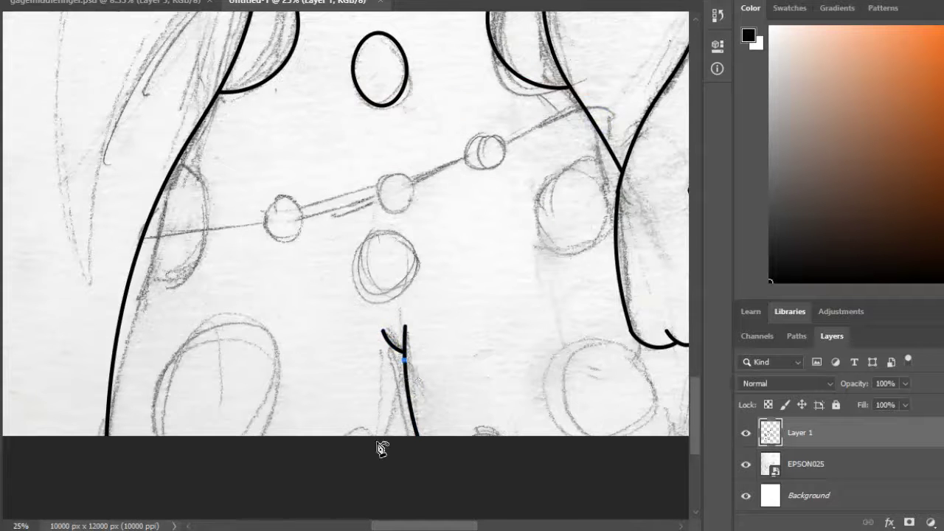
Step: Trace and stroke the other inner thigh line from the crotch down to the page edge
right_click(393, 408)
left_click(424, 178)
left_click(588, 118)
right_click(503, 286)
key("Escape")
scroll(442, 310, "up", 4)
Step: Trace and stroke the round spot between the beaded belt and the crotch
left_click(380, 294)
scroll(443, 317, "down", 1)
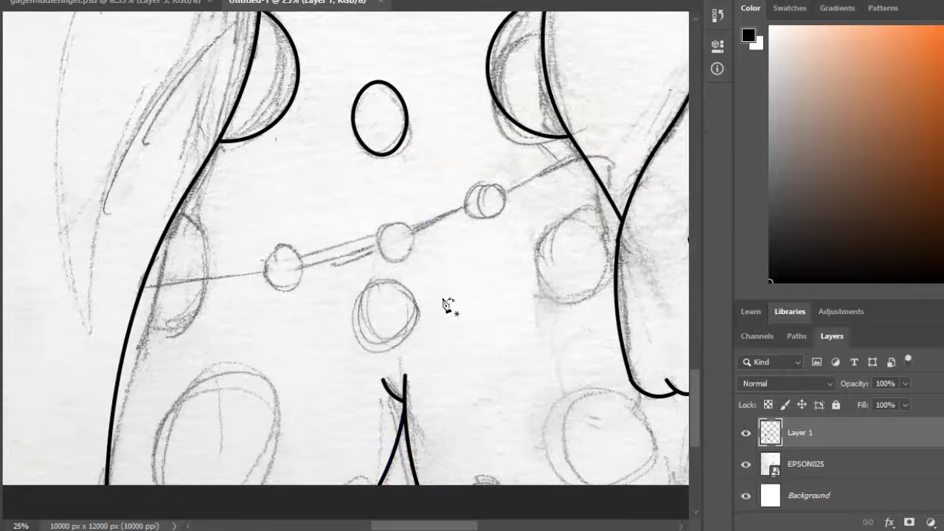
right_click(357, 319)
left_click(543, 68)
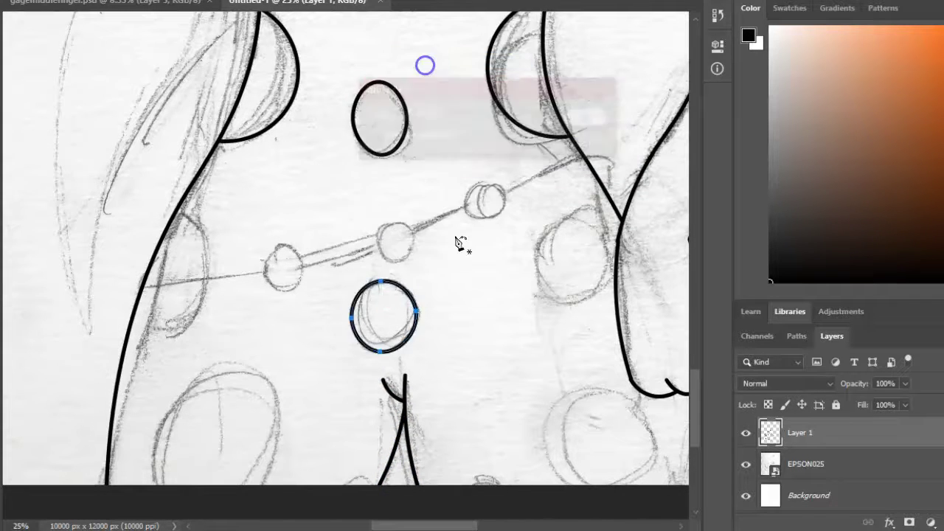
left_click(586, 119)
Step: Trace and stroke the half-round spot on the hip edge where the beaded belt meets it
scroll(195, 200, "down", 2)
right_click(179, 306)
left_click(201, 294)
left_click(590, 116)
Step: Trace and stroke the round spot on the hip beside the lowered hand
scroll(415, 217, "down", 2)
left_click(399, 180)
scroll(415, 218, "up", 2)
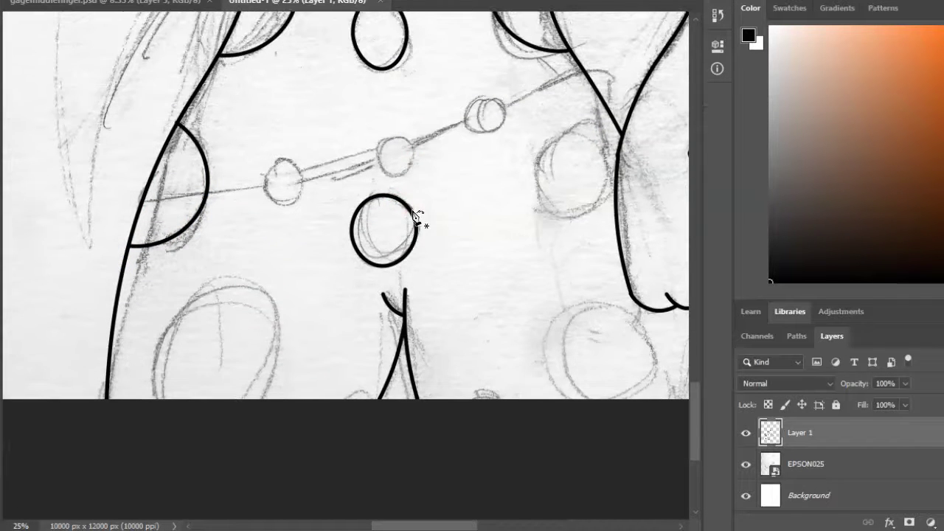
left_click(565, 168)
right_click(568, 177)
left_click(616, 292)
left_click(587, 119)
Step: Trace and stroke the large spot on the thigh farther from the fist, running off the page edge
scroll(163, 384, "down", 2)
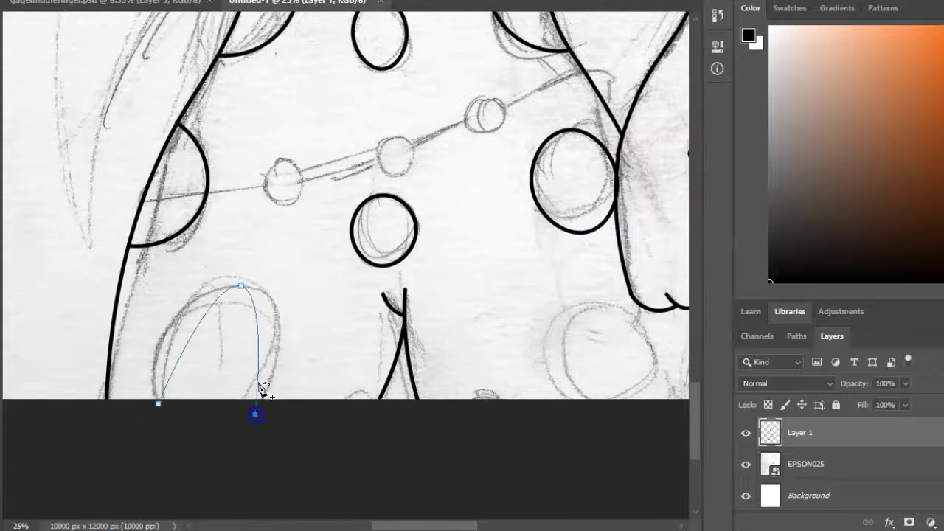
right_click(200, 342)
left_click(242, 99)
left_click(588, 116)
Step: Trace the large round spot on the thigh beside the fist at the page edge
right_click(381, 110)
left_click(446, 18)
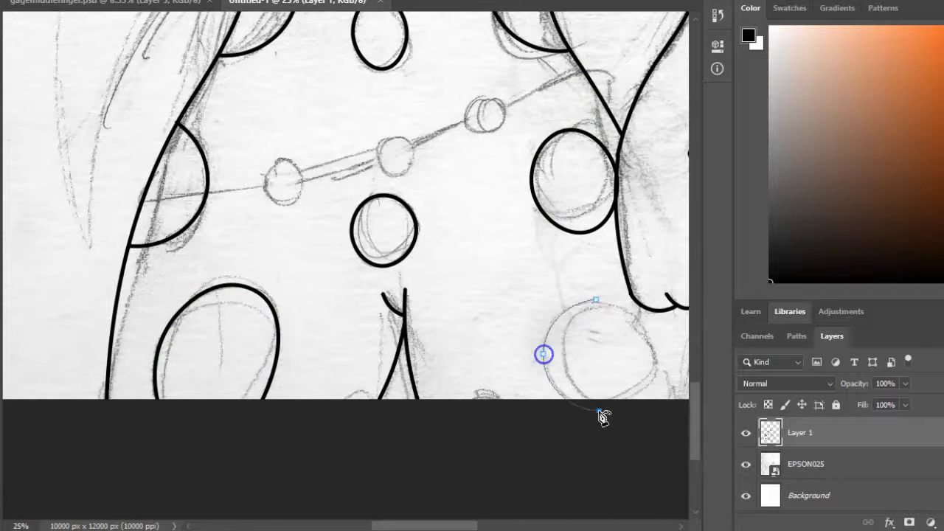
scroll(582, 288, "up", 10)
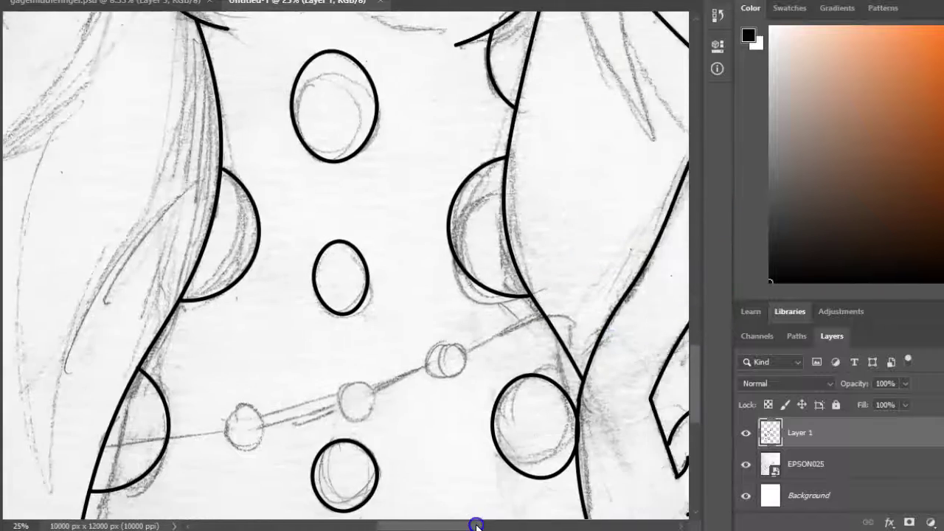
Step: Trace and stroke the long edge of the pointed strand hanging from the armpit between torso and arm
right_click(297, 261)
left_click(340, 44)
left_click(588, 116)
right_click(383, 162)
left_click(389, 214)
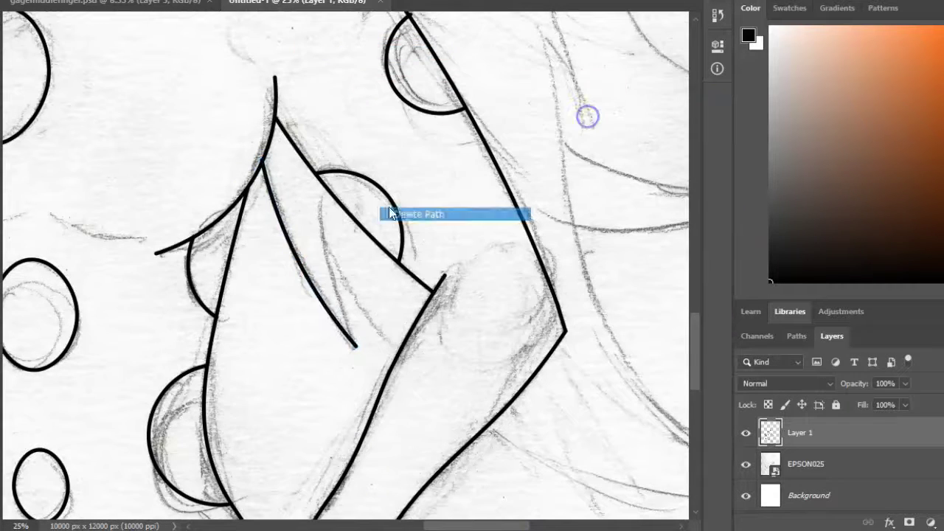
Step: Trace and stroke the pointed strand's return edge from its tip back up toward the upper arm
right_click(342, 298)
left_click(385, 68)
left_click(588, 116)
right_click(372, 302)
left_click(413, 44)
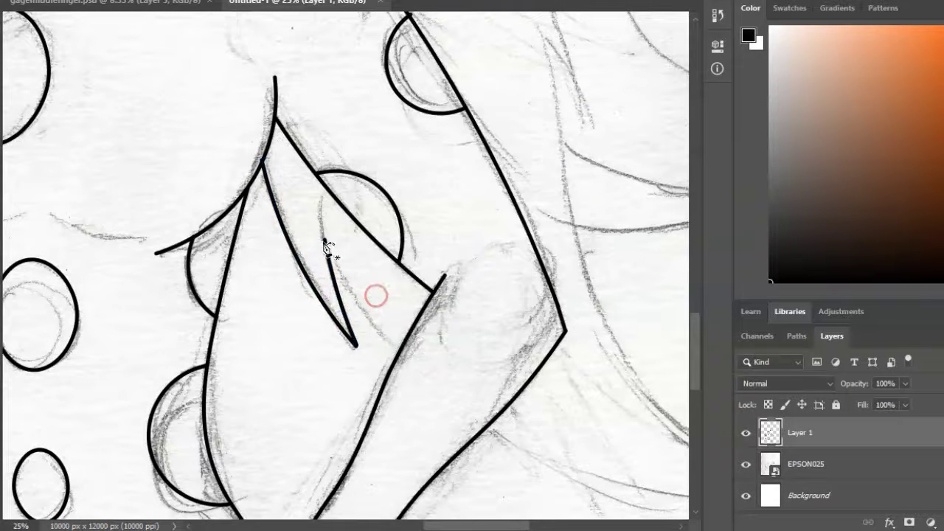
Step: Trace and stroke the neighbouring strand line from the notch down to the inner forearm
right_click(361, 306)
left_click(421, 52)
left_click(592, 116)
right_click(402, 332)
left_click(442, 6)
Step: Trace and stroke the lower edge of the large hair shape from the outer forearm to its pointed tip
scroll(506, 506, "down", 5)
scroll(506, 506, "right", 5)
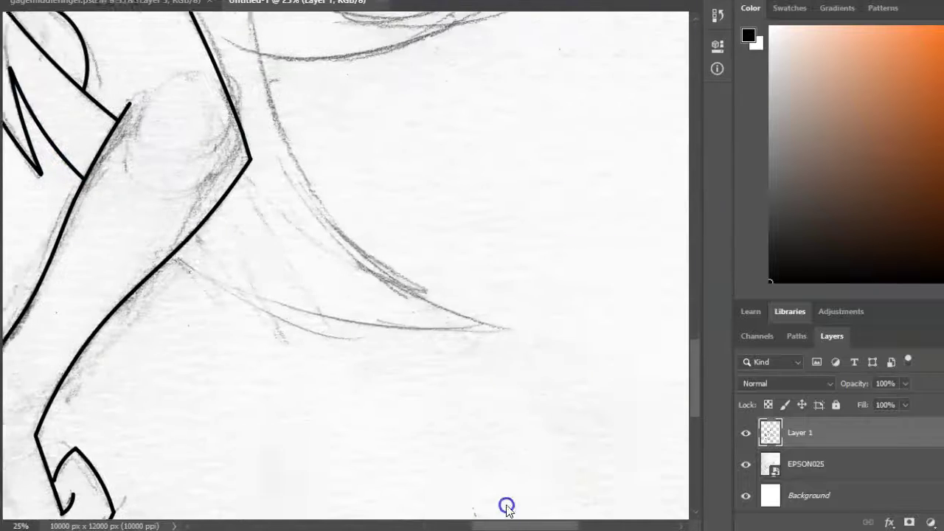
right_click(363, 326)
left_click(409, 77)
left_click(596, 119)
Step: Trace and stroke the long outer curve of the hair beside the elbow down to its pointed tip
scroll(285, 151, "up", 3)
scroll(569, 371, "up", 5)
left_click(375, 443)
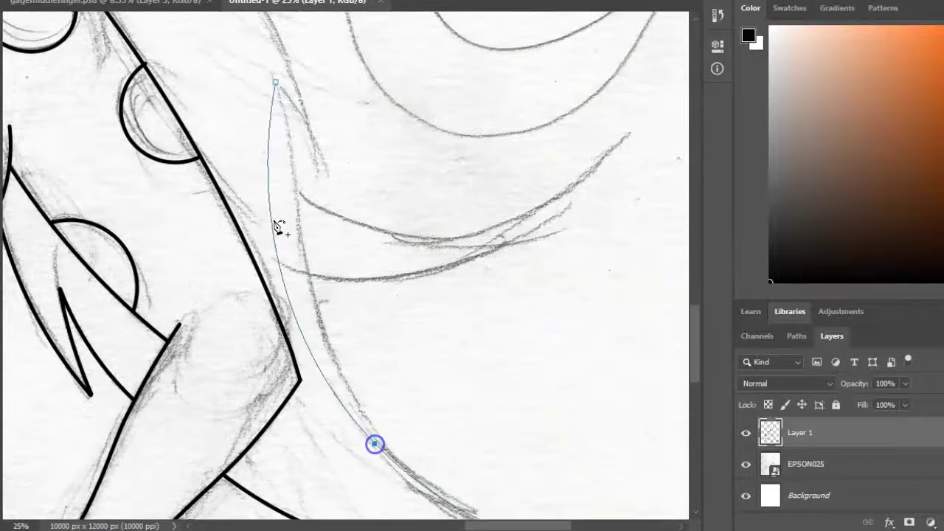
right_click(305, 238)
left_click(354, 44)
left_click(590, 118)
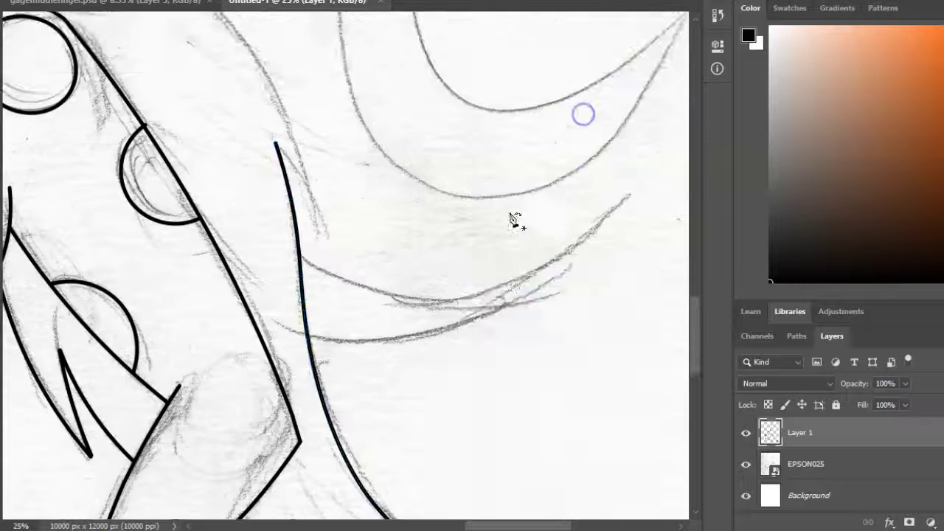
Step: Trace and stroke the hair strand curving down beside the upper arm
scroll(442, 295, "up", 5)
right_click(273, 276)
left_click(361, 299)
left_click(578, 119)
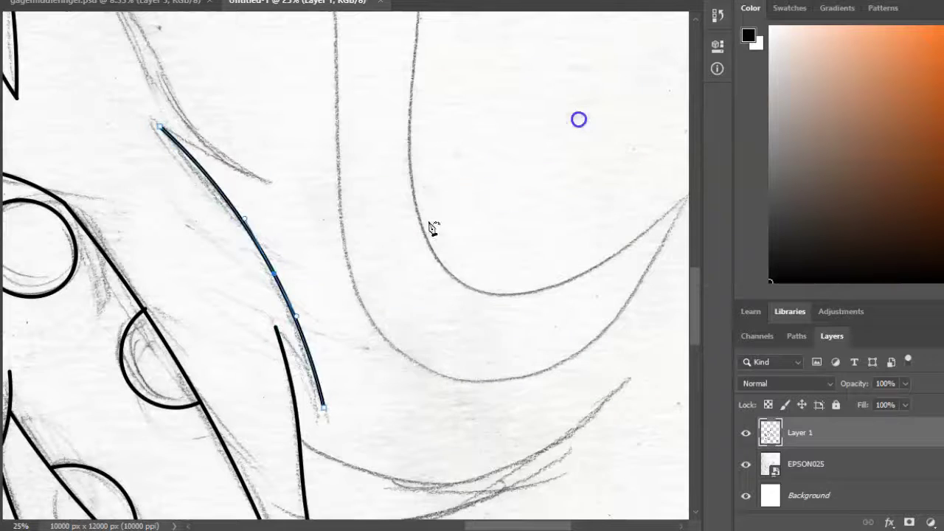
Step: Trace and stroke the short line joining that strand's lower tip to the start of the long hair curve
right_click(313, 361)
left_click(386, 131)
left_click(578, 119)
scroll(457, 259, "up", 5)
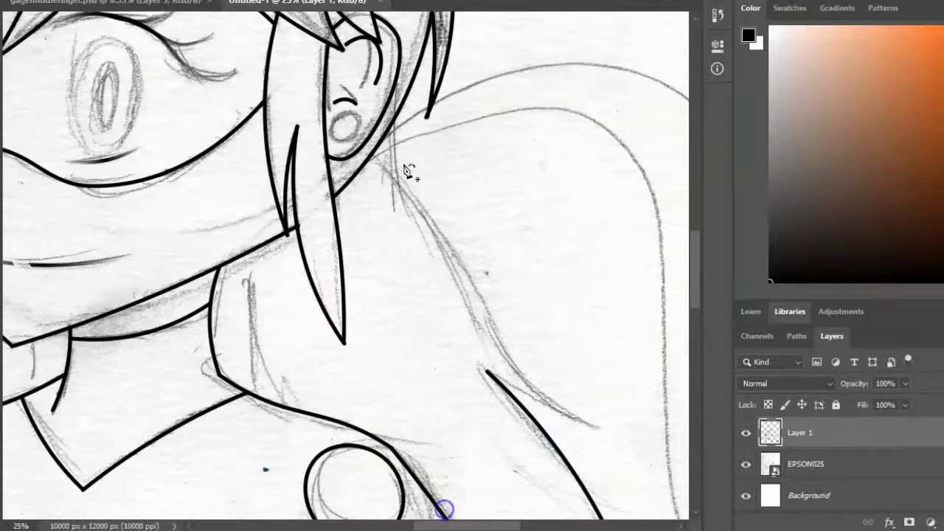
Step: Trace and stroke the hair edge from below the ear to its pointed tip, plus the short line back to the neighbouring strand
right_click(454, 249)
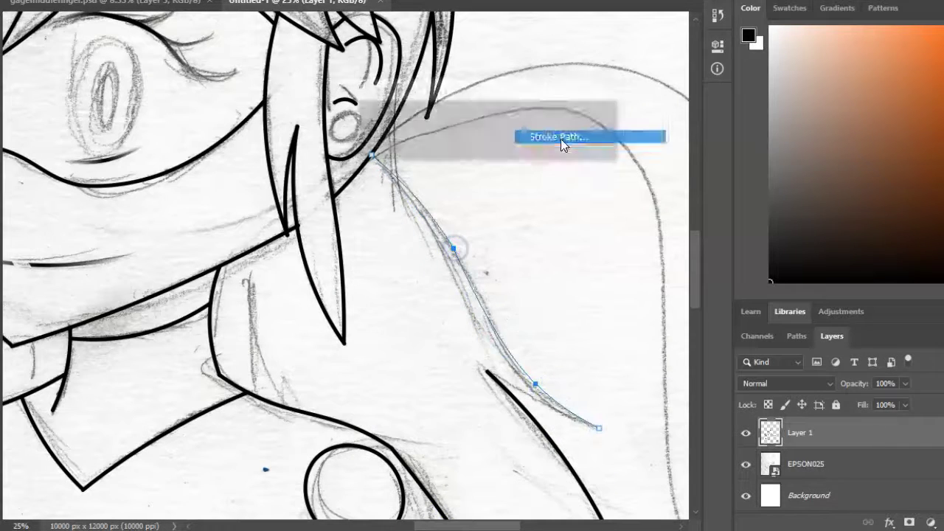
left_click(562, 142)
left_click(560, 236)
right_click(549, 414)
left_click(579, 161)
left_click(585, 217)
scroll(585, 216, "down", 5)
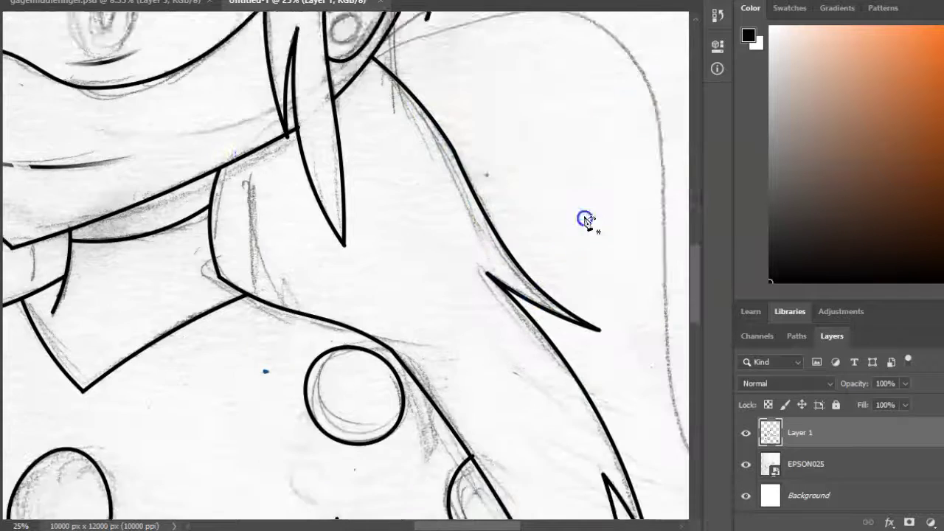
Step: Trace and stroke the slightly curved line running from the jaw down to the collar beside the neck
left_click(241, 69)
right_click(242, 138)
left_click(317, 243)
left_click(585, 120)
scroll(398, 181, "up", 5)
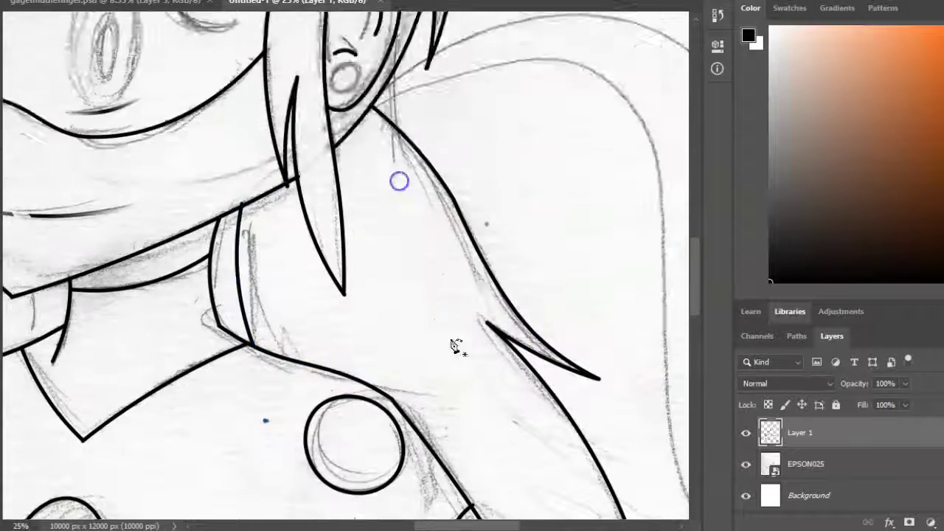
Step: Trace and stroke the hair lines on the raised-arm side of the neck
right_click(313, 310)
right_click(322, 188)
left_click(354, 212)
left_click(248, 358)
left_click(308, 335)
right_click(323, 333)
right_click(312, 186)
right_click(321, 331)
right_click(432, 193)
left_click(447, 214)
Step: Trace and stroke both edges of the pointed hair strand below the raised arm's elbow
scroll(430, 216, "down", 3)
scroll(432, 216, "down", 10)
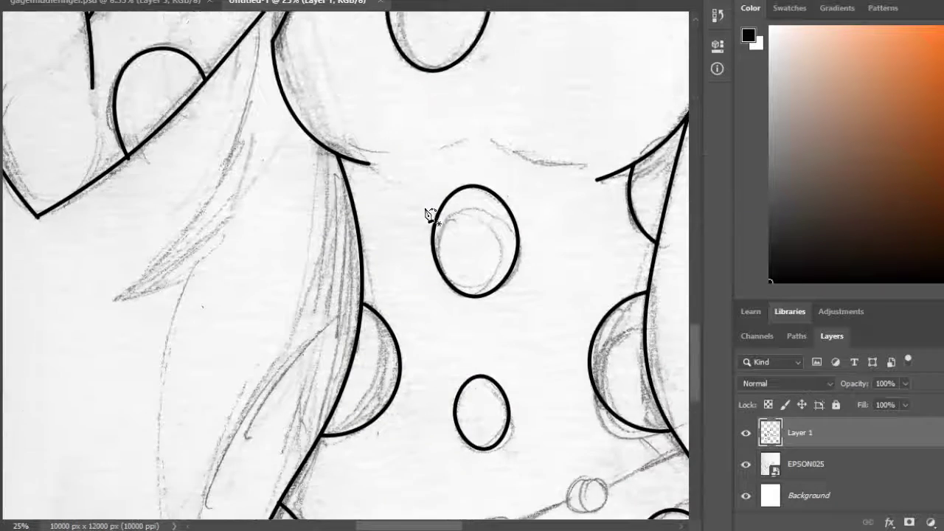
scroll(118, 368, "up", 2)
right_click(233, 210)
left_click(250, 304)
left_click(606, 122)
scroll(274, 258, "down", 5)
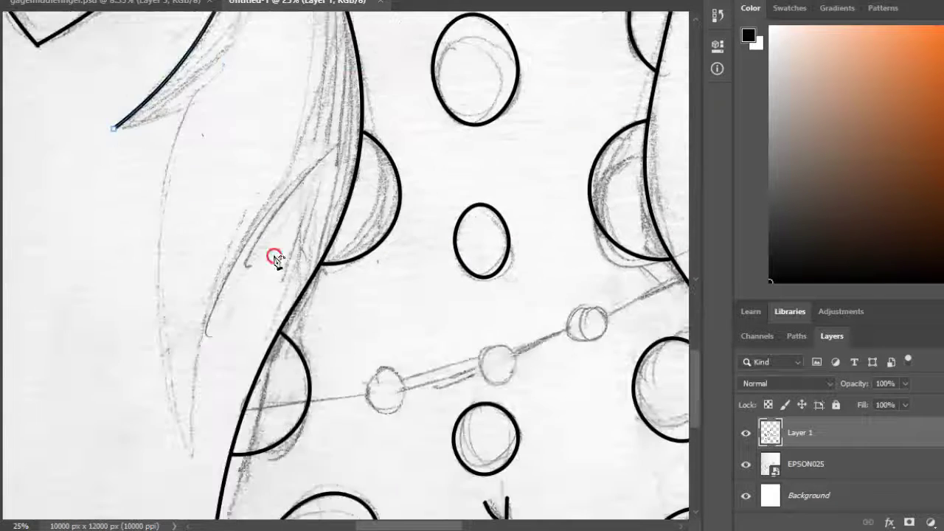
right_click(206, 80)
key("Escape")
scroll(207, 143, "down", 2)
Step: Trace and stroke the long outer hair curve from the short strand beside the waist down to the lowest tip
left_click(189, 394)
left_click(160, 234)
right_click(205, 194)
left_click(249, 296)
key("Return")
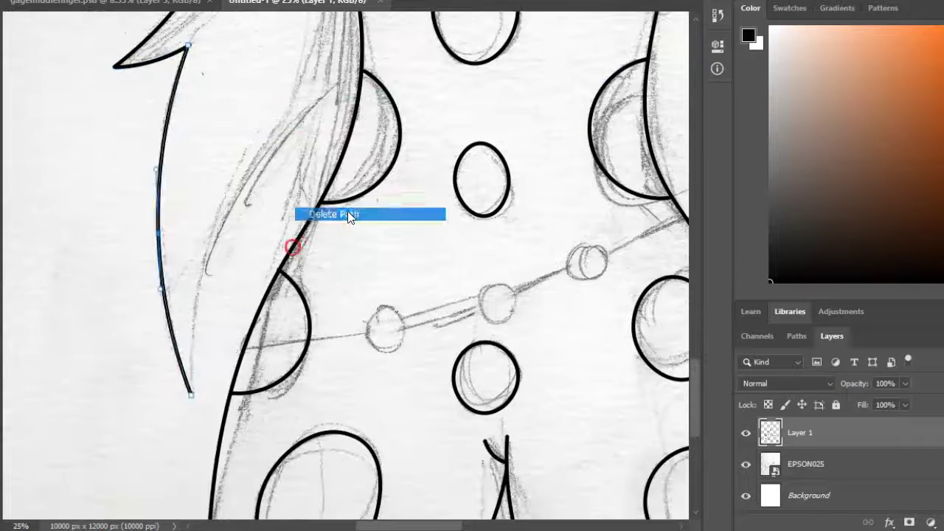
Step: Trace and stroke the inner hair curve from the lowest tip up to the waist outline
left_click(339, 103)
right_click(231, 158)
left_click(276, 260)
key("Return")
scroll(306, 212, "down", 1)
scroll(325, 258, "up", 2)
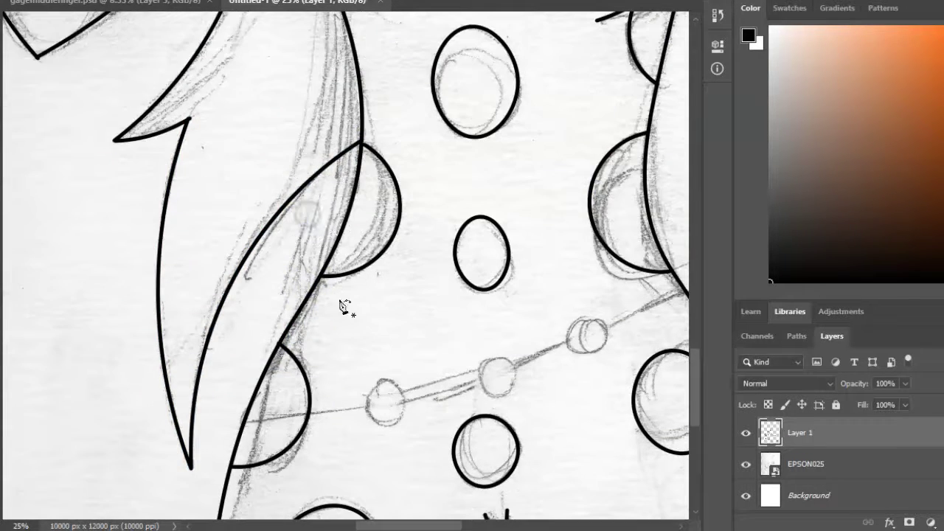
Step: Trace and stroke the small arc between the hip outline and the wrist of the lowered hand
scroll(383, 354, "down", 4)
scroll(427, 331, "right", 5)
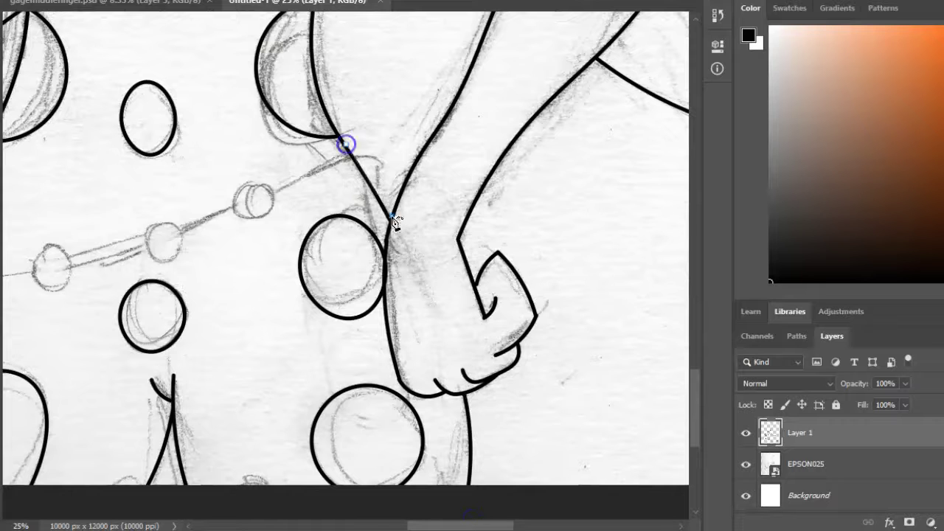
right_click(381, 159)
left_click(500, 179)
key("Return")
scroll(368, 177, "up", 1)
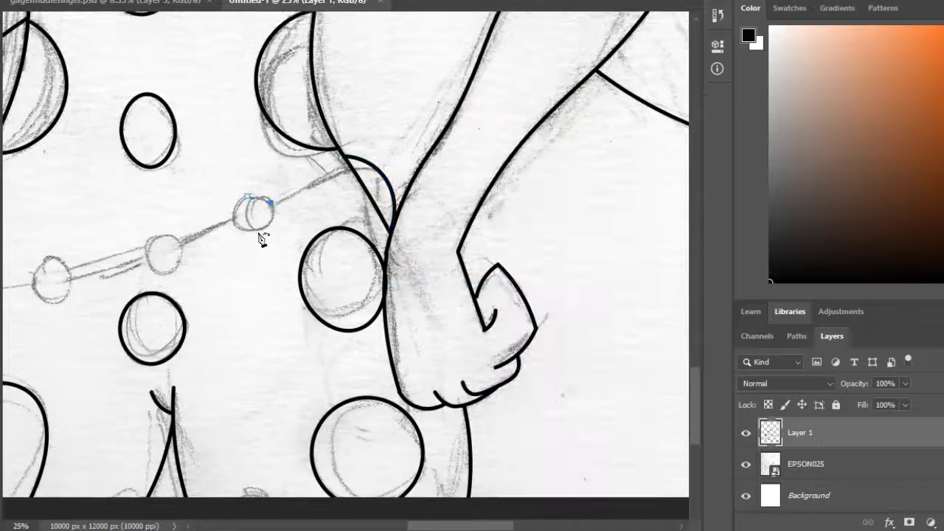
Step: Trace and stroke the three small round beads on the belt across the hips
right_click(249, 202)
left_click(267, 289)
left_click(579, 120)
scroll(368, 221, "down", 2)
scroll(369, 221, "left", 5)
left_click_drag(395, 184, 424, 225)
right_click(414, 194)
right_click(305, 198)
left_click_drag(289, 198, 305, 248)
right_click(301, 197)
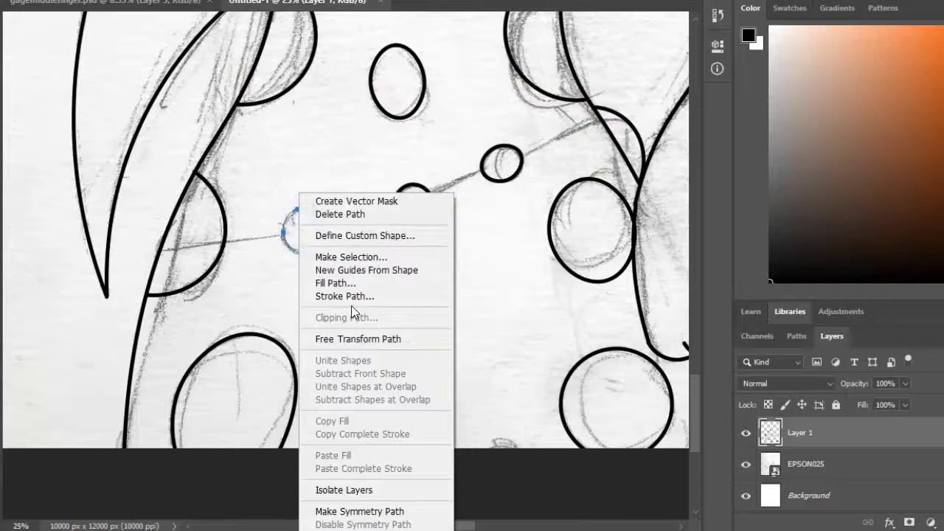
left_click(336, 296)
scroll(413, 243, "up", 3)
scroll(479, 221, "down", 3)
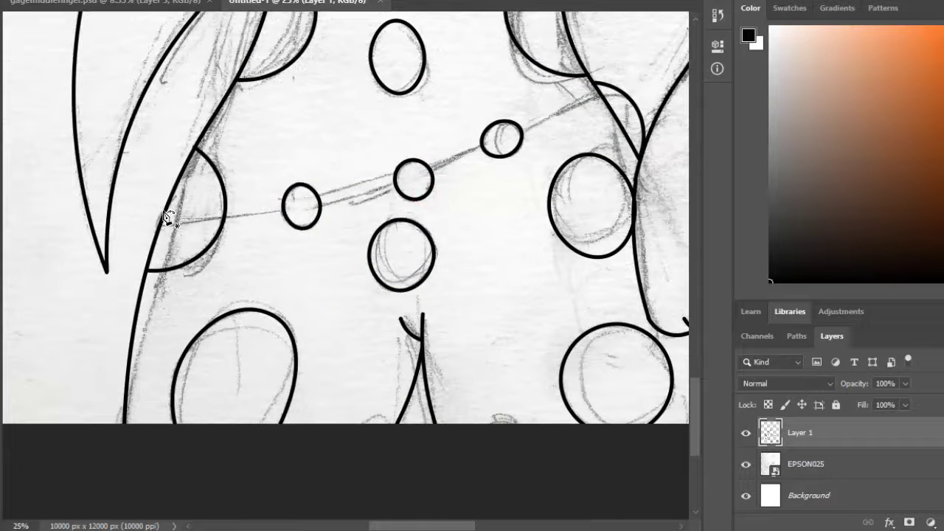
Step: Trace and stroke the two belt segments that connect the three beads
right_click(359, 198)
left_click(390, 316)
left_click(586, 118)
left_click(481, 150)
right_click(478, 156)
left_click(488, 277)
key("Return")
Step: Trace and stroke the belt segments from the two outer beads to the sides of the hips
left_click(597, 199)
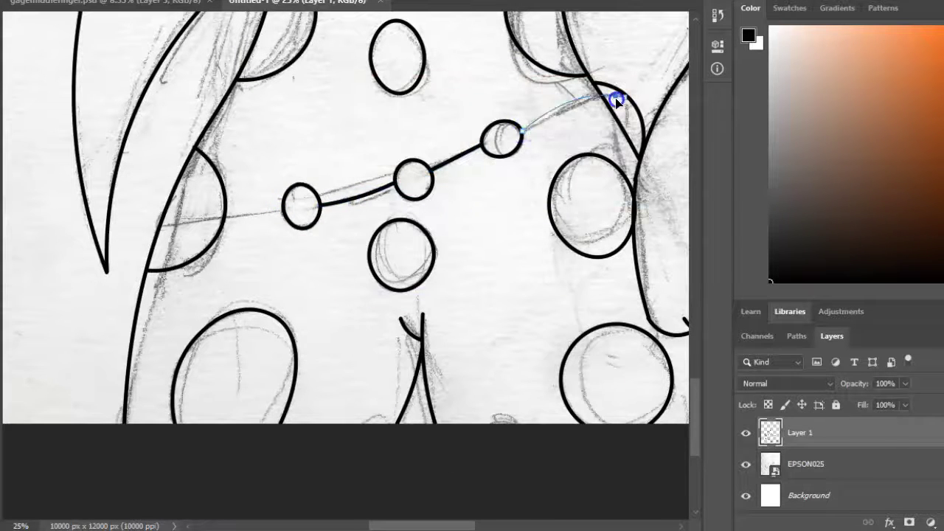
right_click(564, 111)
left_click(586, 189)
right_click(288, 215)
left_click(285, 296)
key("Return")
left_click(411, 213)
Step: Trace and stroke the top outline of the raised fist from the end of the inked arm line over the knuckle
scroll(409, 222, "up", 4)
scroll(390, 368, "down", 1)
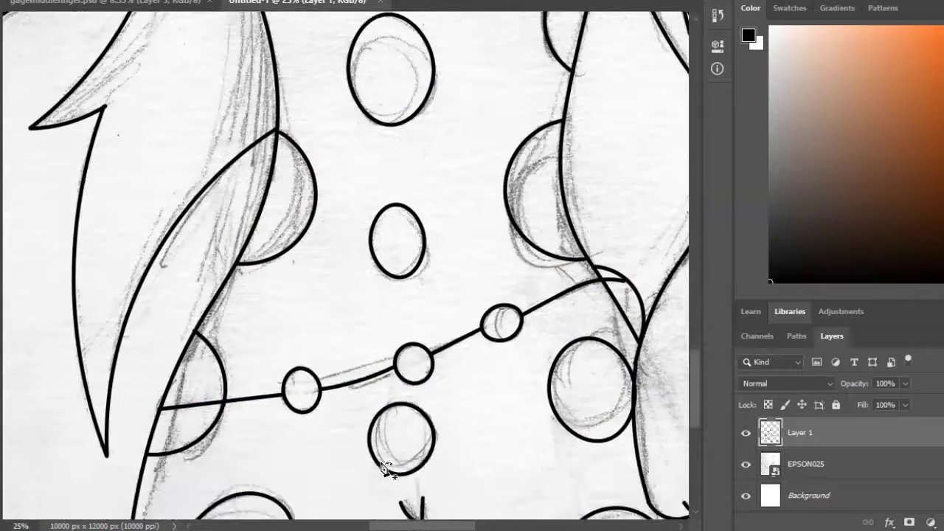
scroll(383, 468, "down", 3)
scroll(253, 305, "up", 3)
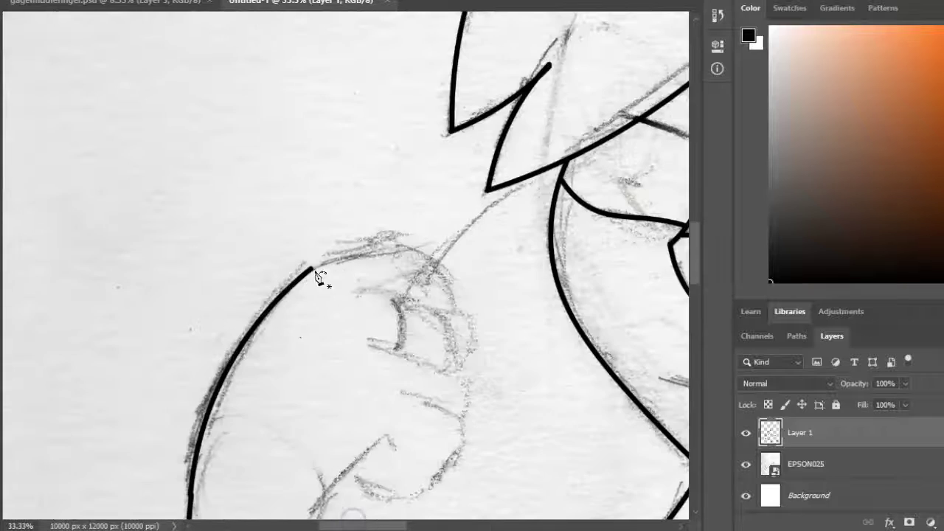
right_click(385, 250)
left_click(423, 291)
key("Return")
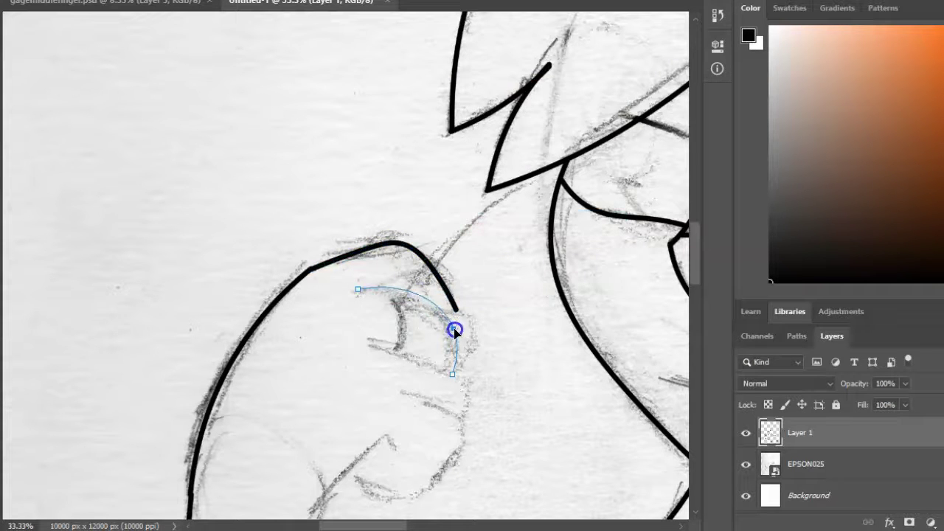
Step: Trace and stroke the uppermost finger line of the raised fist and the short curve joining it to the knuckle outline
right_click(438, 315)
left_click(496, 297)
key("Return")
right_click(461, 322)
left_click(518, 303)
left_click(598, 111)
scroll(372, 277, "down", 2)
Step: Trace and stroke the next two curved finger lines of the raised fist
right_click(454, 298)
left_click(512, 280)
left_click(590, 118)
left_click(531, 219)
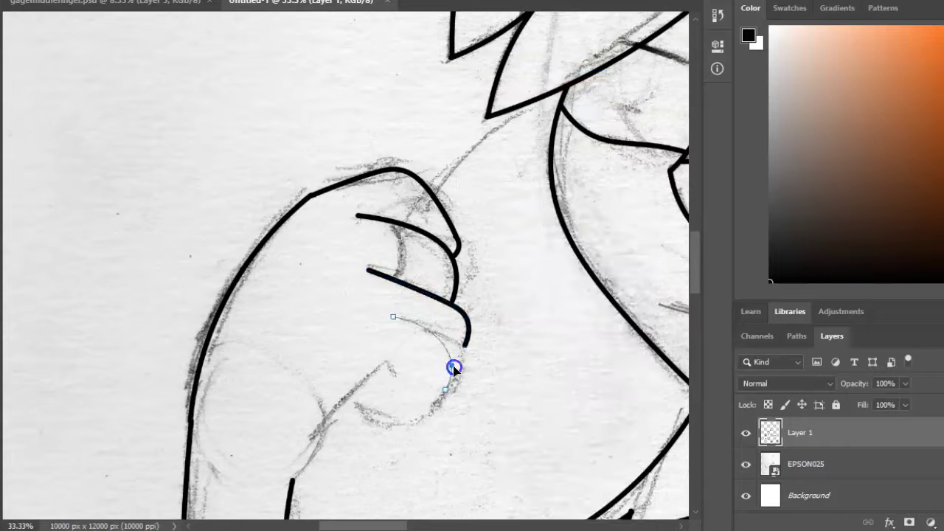
right_click(460, 345)
left_click(518, 327)
left_click(597, 120)
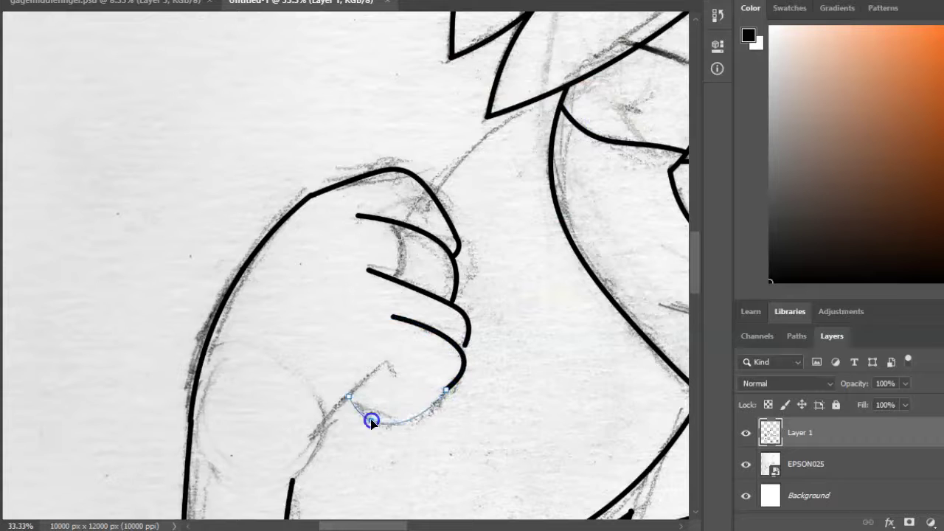
Step: Trace and stroke the rounded lower edge of the fist and the short crease inside the palm
right_click(421, 394)
left_click(452, 154)
left_click(597, 120)
left_click(395, 381)
left_click(387, 360)
right_click(396, 368)
left_click(494, 132)
left_click(597, 120)
Step: Trace and stroke the slanted palm line from the crease to the wrist and the wrist curve down to the forearm
left_click(388, 362)
left_click(335, 406)
right_click(360, 432)
left_click(417, 200)
left_click(597, 120)
left_click(515, 246)
right_click(325, 446)
left_click(381, 214)
left_click(597, 120)
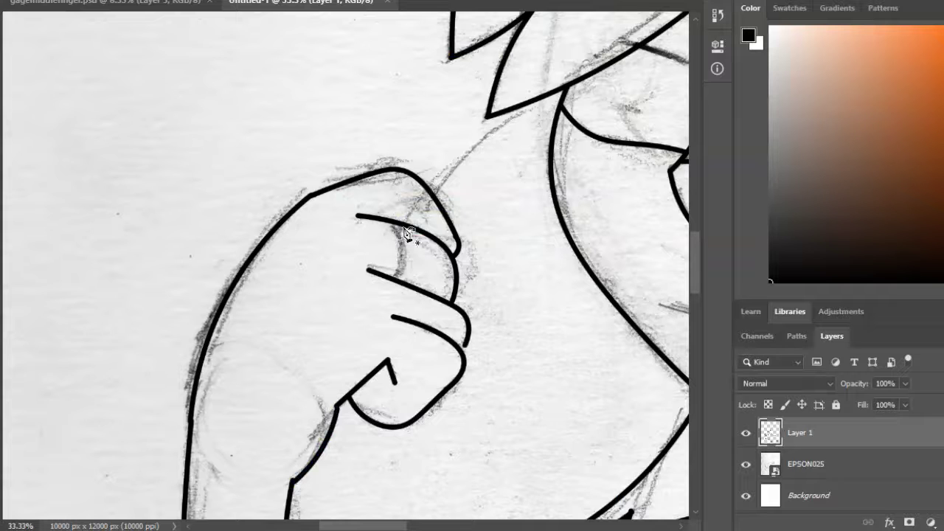
Step: Trace and stroke the short vertical line between the upper fingers and the line running from the fist to the hair
right_click(404, 248)
left_click(491, 204)
left_click(597, 120)
scroll(404, 298, "up", 2)
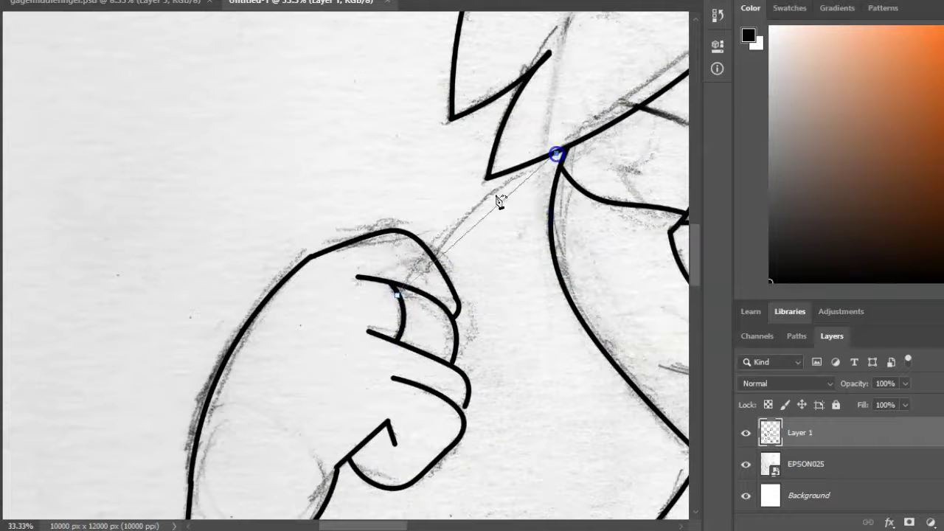
left_click(435, 254)
right_click(480, 191)
left_click(502, 295)
left_click(597, 120)
Step: Trace and stroke a large circle around the outer edge of the button-like disc beside the character
key("ctrl+minus")
key("ctrl+minus")
key("ctrl+minus")
key("ctrl+minus")
key("ctrl+minus")
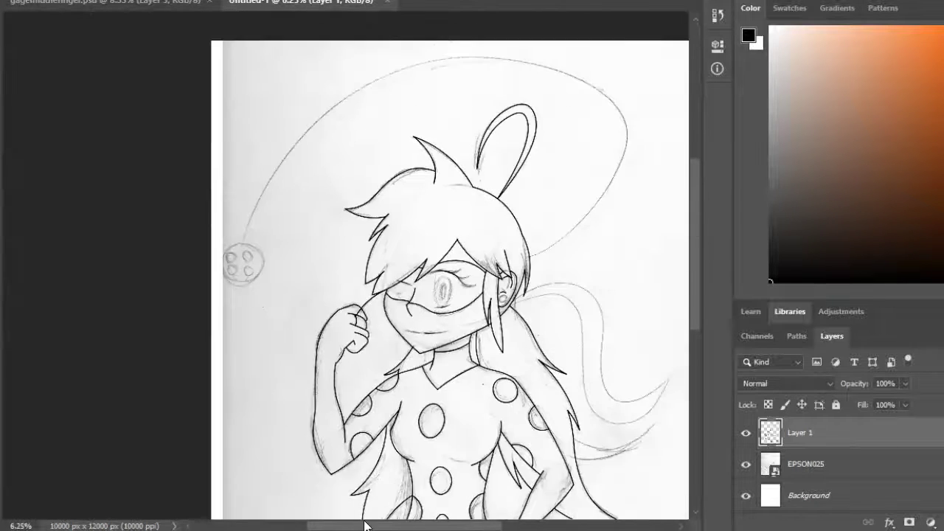
key("ctrl+plus")
key("ctrl+plus")
key("ctrl+plus")
key("ctrl+plus")
key("ctrl+plus")
left_click(514, 144)
left_click(516, 396)
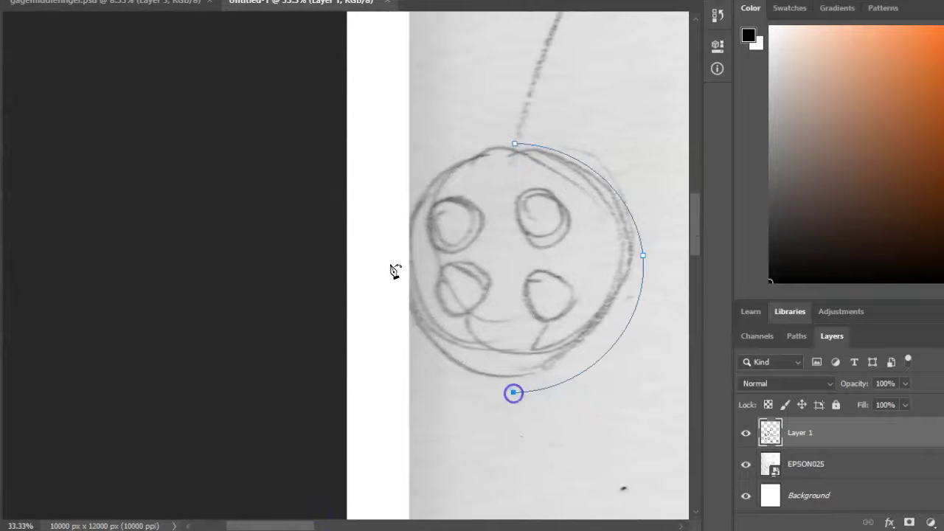
right_click(515, 215)
left_click(537, 295)
left_click(597, 120)
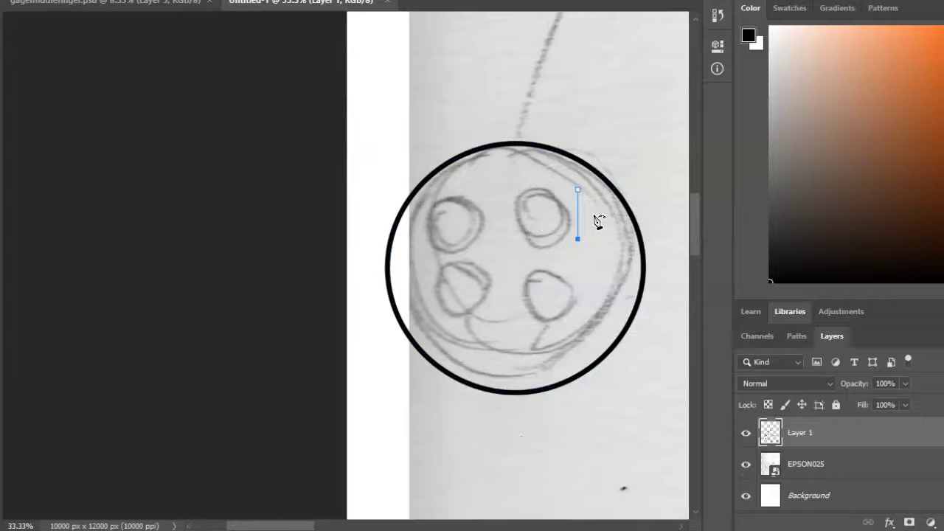
Step: Trace a small circle beside the disc's upper-right dot and stroke it on a new layer
left_click(558, 214)
right_click(573, 213)
left_click(601, 295)
left_click(598, 120)
key("Escape")
left_click(19, 65)
right_click(564, 202)
left_click(594, 303)
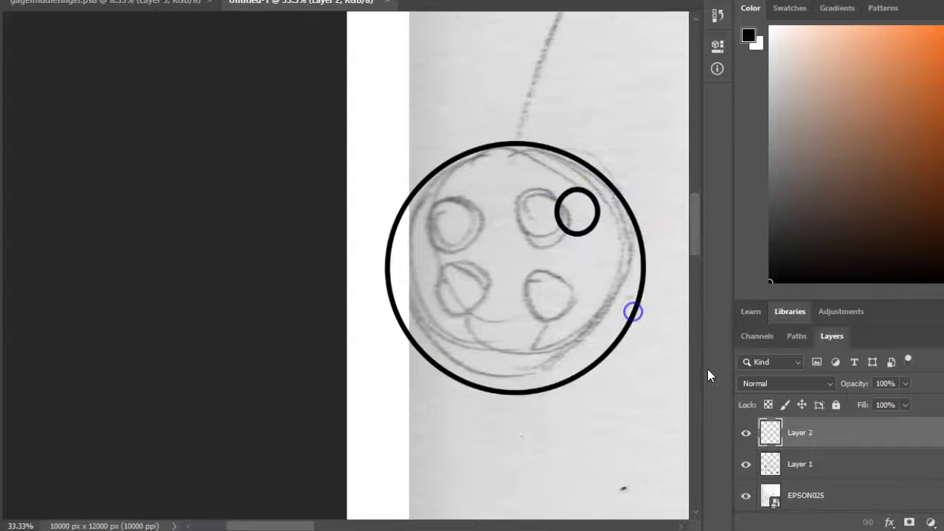
Step: Make the small circle's layer active for repositioning the circle within the disc
left_click_drag(580, 223, 575, 222)
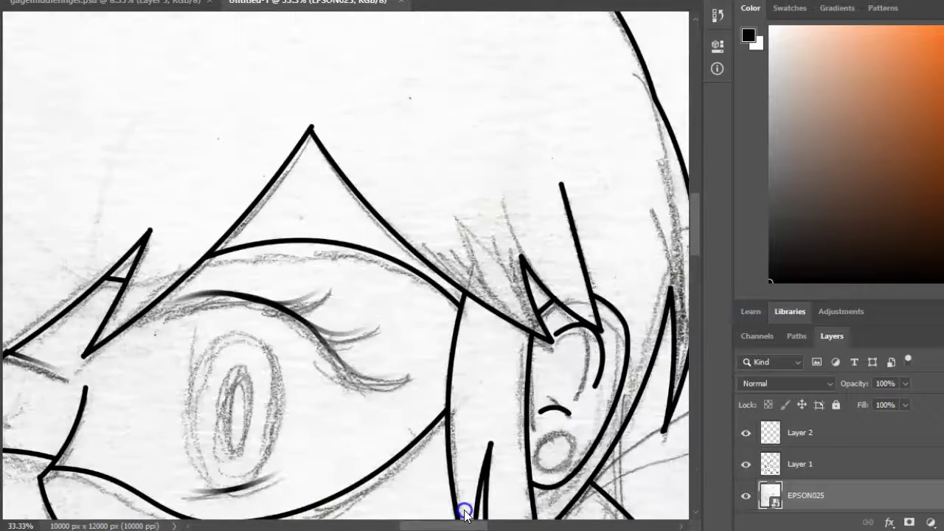
mouse_move(463, 510)
left_mouse_down()
mouse_move(373, 394)
mouse_move(514, 398)
mouse_move(432, 394)
left_mouse_up()
scroll(432, 394, "down", 10)
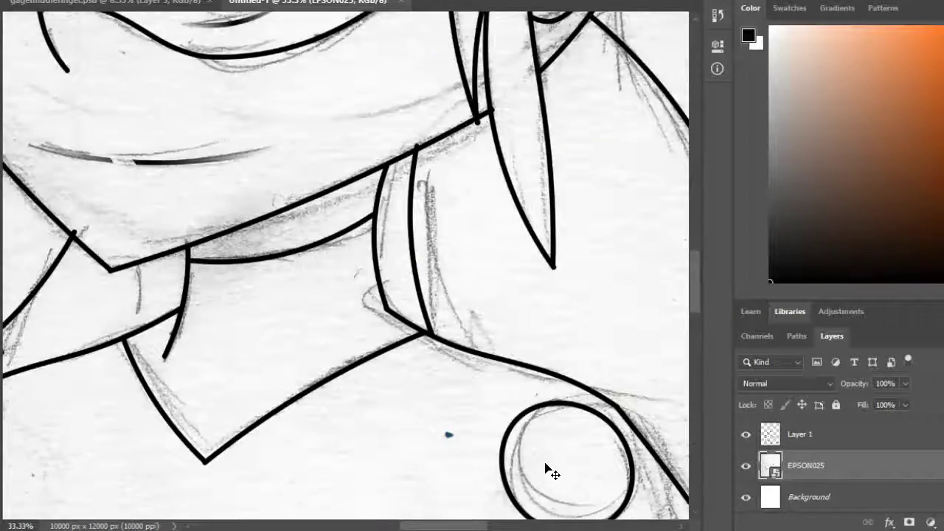
left_click(800, 433)
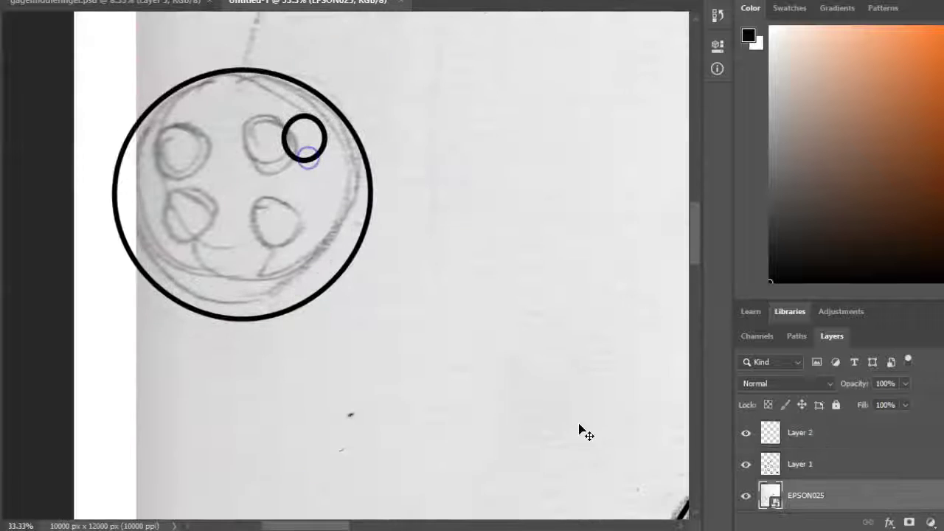
left_click(314, 155)
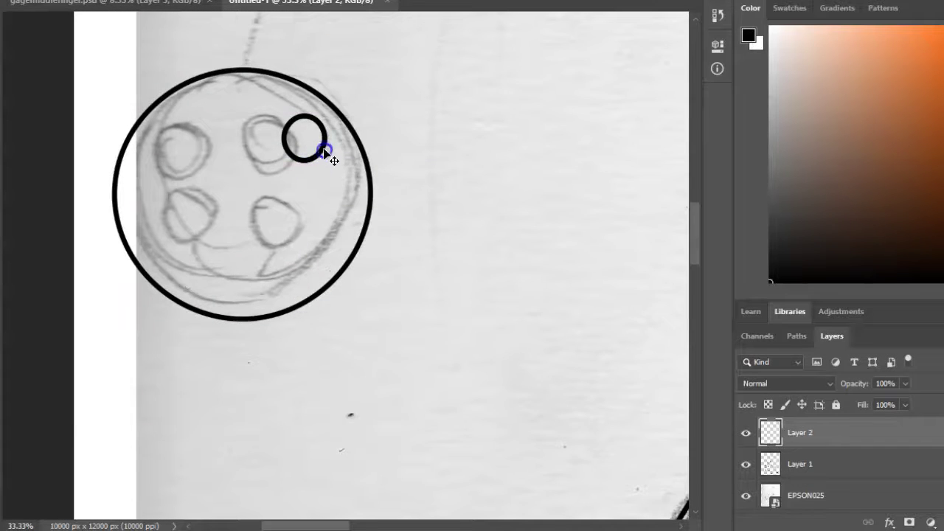
key("ctrl+s")
key("Escape")
key("ctrl+y")
Step: Duplicate the small circle's layer and move the copy across to the other side of the disc
right_click(305, 132)
left_click(343, 238)
right_click(845, 447)
left_click(664, 28)
left_click(627, 94)
left_click_drag(303, 263, 182, 263)
Step: Duplicate the small circles further and arrange them as four outer dots around one central dot in the disc
right_click(845, 432)
left_click(842, 25)
key("Return")
left_click_drag(172, 213, 263, 199)
right_click(828, 435)
left_click(648, 38)
key("Return")
Step: Merge the dot layers and the line art into a single layer above the scanned sketch
scroll(264, 199, "down", 1)
scroll(850, 468, "down", 2)
scroll(855, 435, "up", 2)
right_click(855, 438)
left_click(811, 440)
Step: Trace the long curved string from the top of the disc over the head towards the hair with a path
scroll(358, 491, "down", 1)
scroll(398, 501, "right", 10)
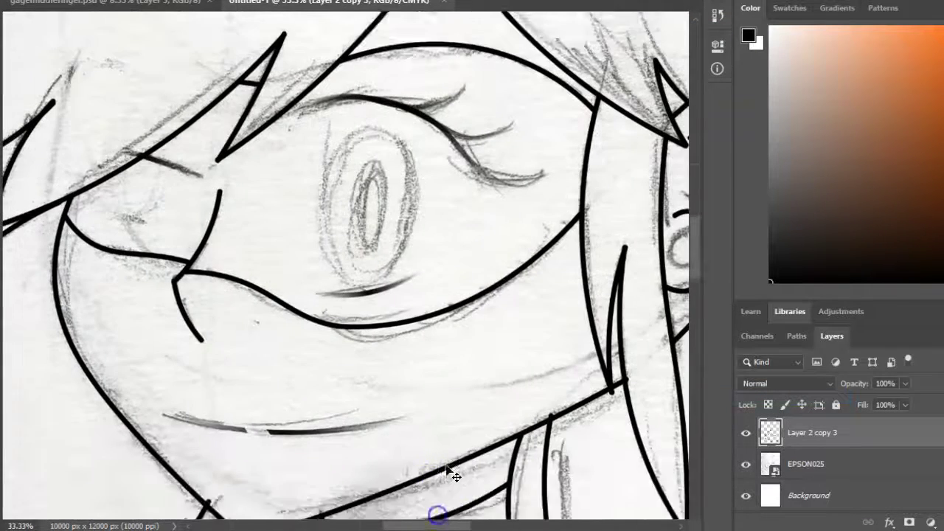
scroll(442, 486, "up", 2)
scroll(446, 471, "down", 3)
scroll(154, 221, "up", 1)
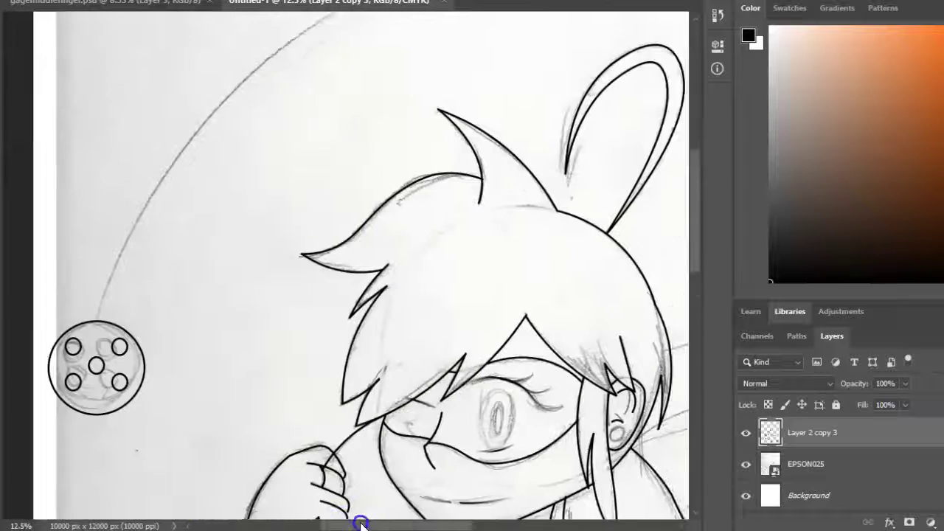
scroll(114, 331, "up", 1)
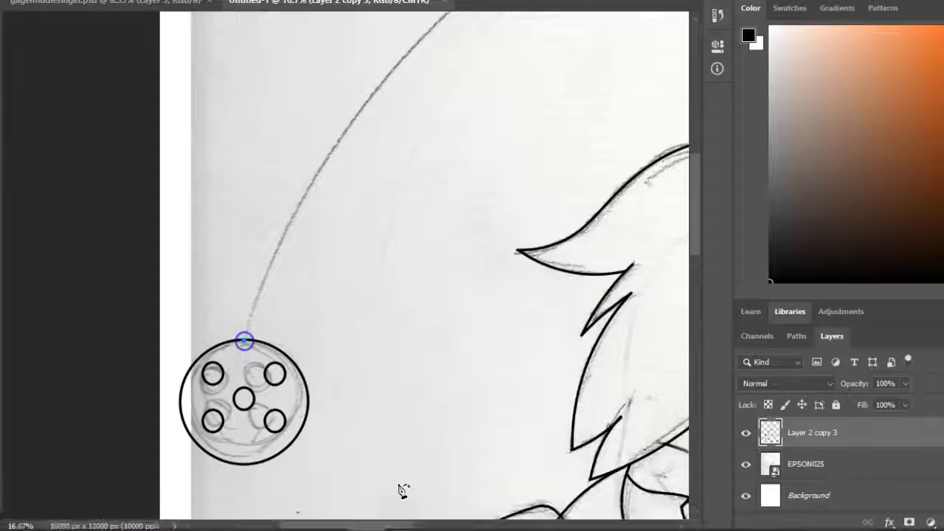
scroll(415, 158, "right", 6)
scroll(415, 158, "up", 3)
scroll(245, 372, "down", 2)
scroll(394, 258, "up", 2)
left_click(499, 182)
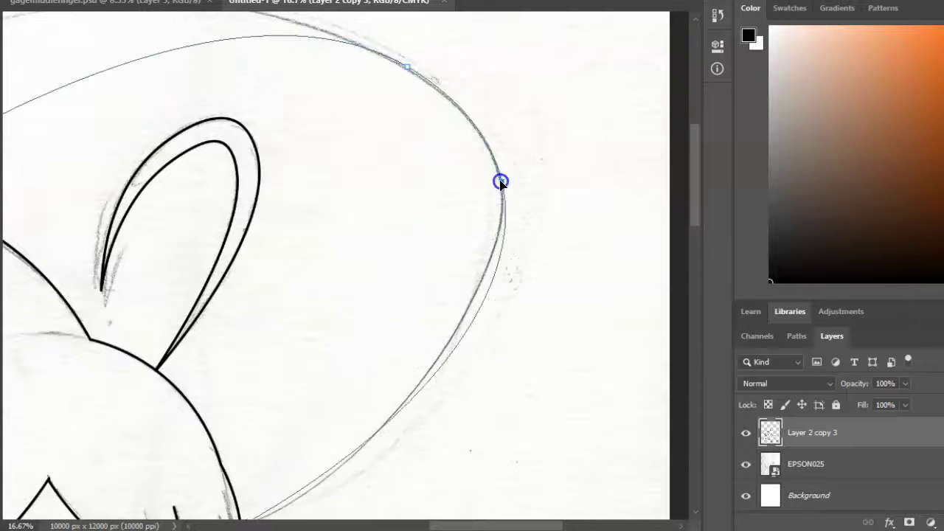
Step: Fit the path to the string's upper and outer arc and stroke it down to the back of the hair
scroll(472, 221, "up", 3)
scroll(472, 221, "left", 2)
left_click(393, 118)
scroll(520, 194, "right", 8)
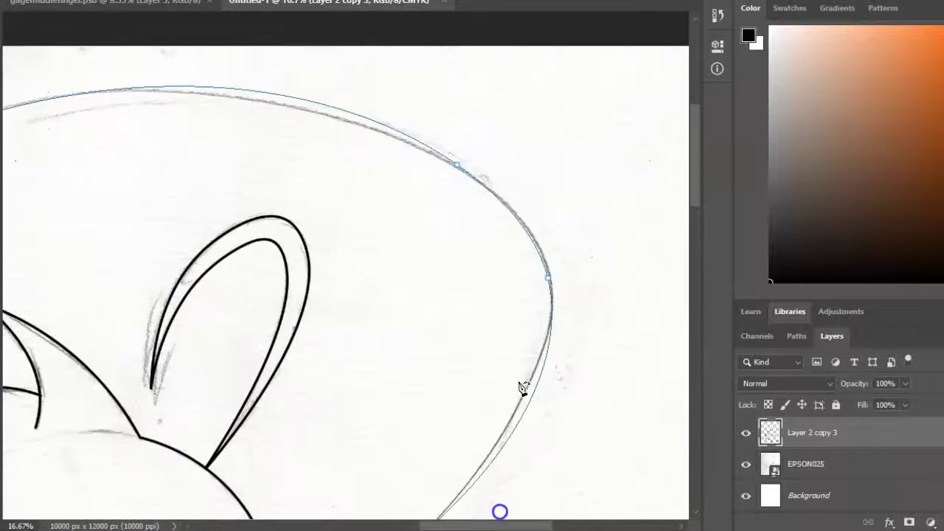
scroll(500, 240, "up", 1)
scroll(500, 240, "down", 5)
scroll(495, 297, "up", 4)
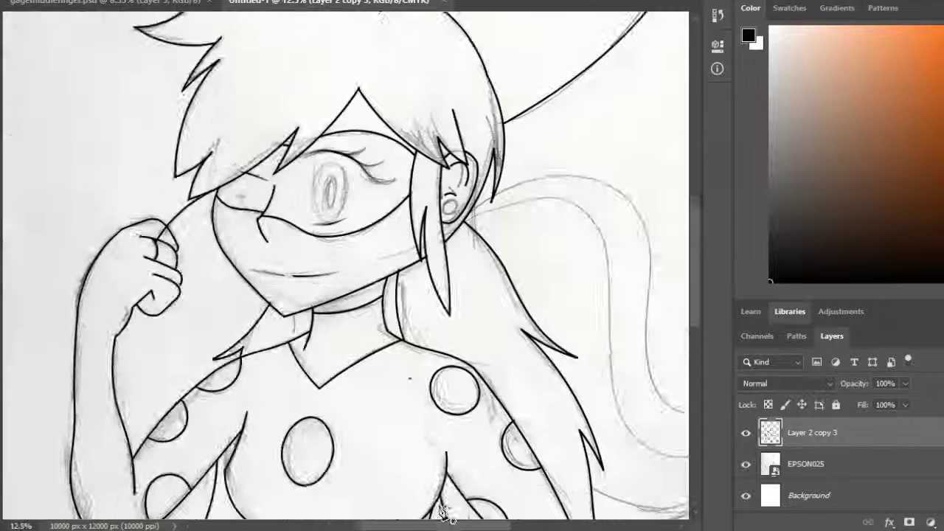
Step: Trace and stroke both edges of the long wavy ribbon from behind the ear to its pointed tip
scroll(209, 217, "right", 4)
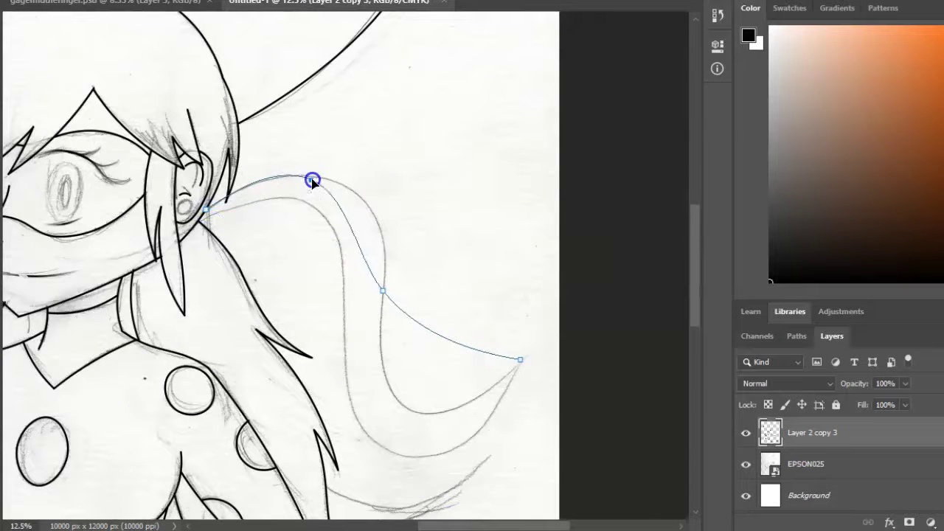
left_click_drag(371, 248, 381, 240)
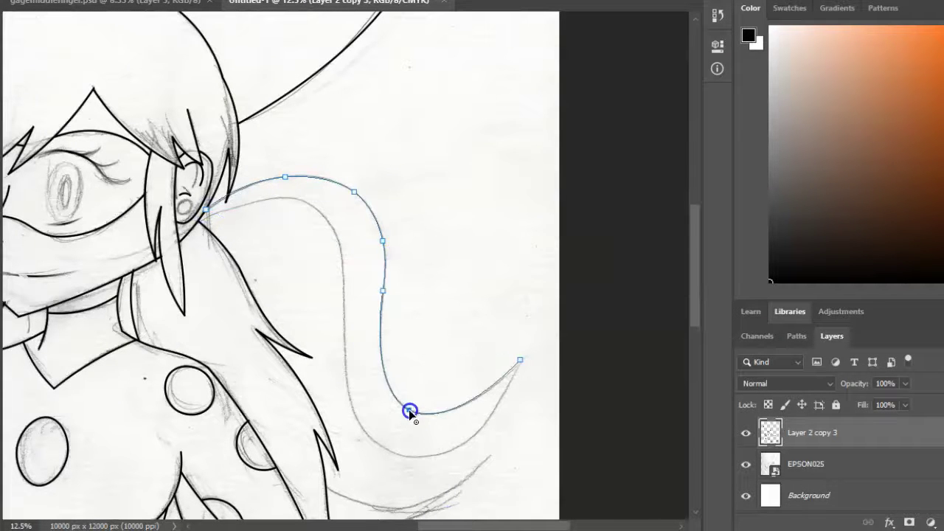
right_click(410, 413)
left_click(552, 54)
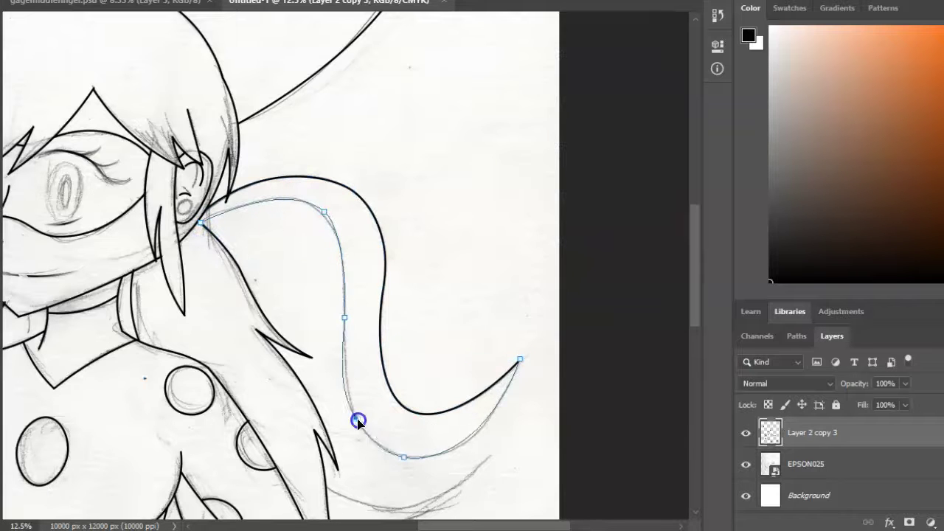
right_click(473, 440)
left_click(497, 214)
Step: Trace and stroke the upper and lower edges of the short curved ribbon end beside the long hair
scroll(324, 349, "down", 3)
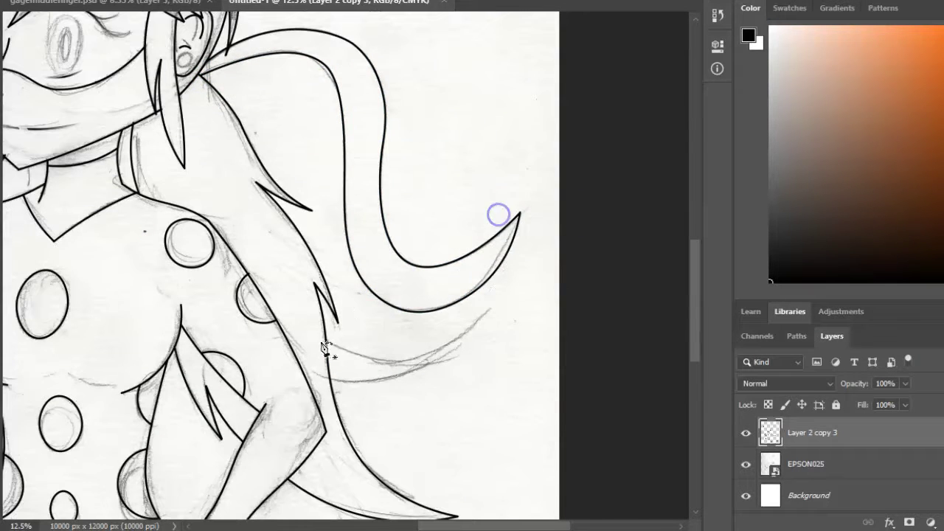
left_click_drag(421, 328, 419, 353)
left_click(590, 152)
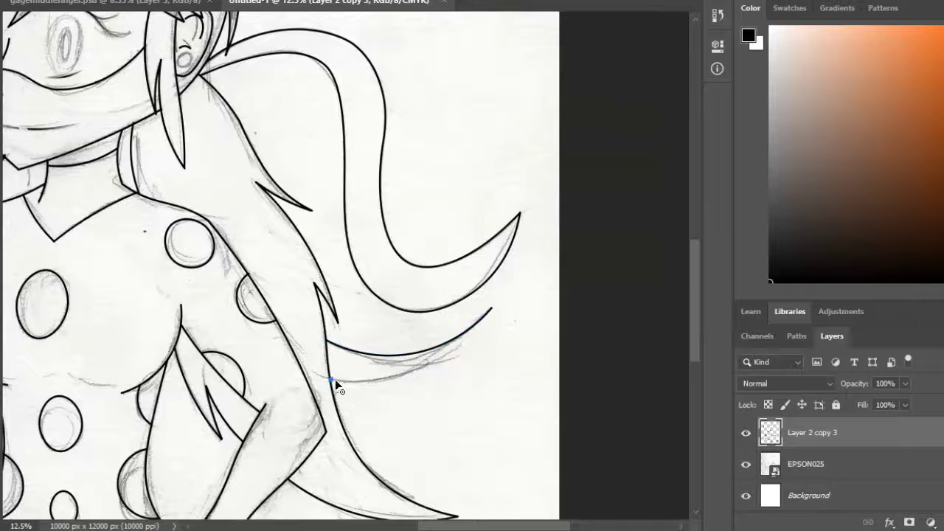
right_click(411, 348)
left_click(480, 46)
scroll(569, 247, "down", 3)
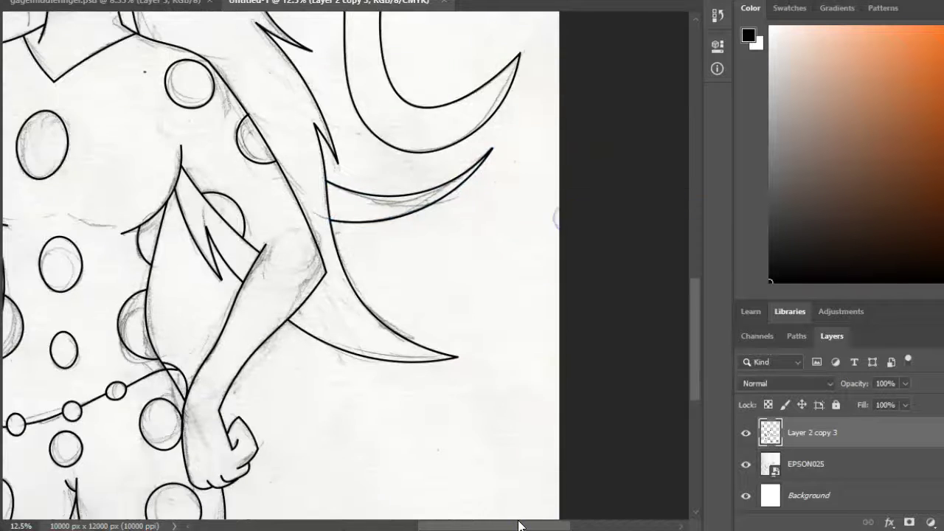
Step: Trace and stroke the iris oval and the narrow pupil oval inside the eye
scroll(442, 343, "up", 5)
scroll(442, 343, "left", 4)
scroll(443, 345, "up", 1)
scroll(385, 222, "up", 2)
right_click(401, 162)
left_click(452, 263)
key("Return")
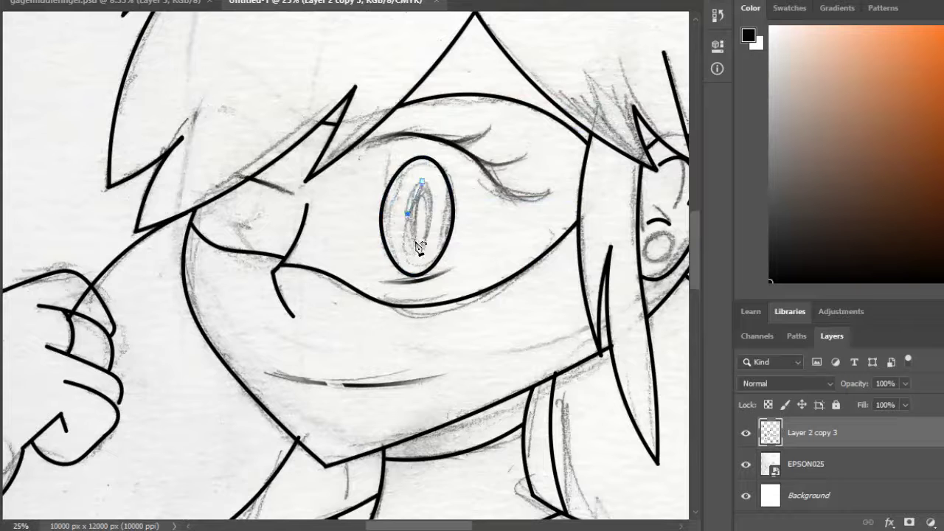
Step: Trace and stroke the small round earring on the earlobe
scroll(477, 521, "right", 3)
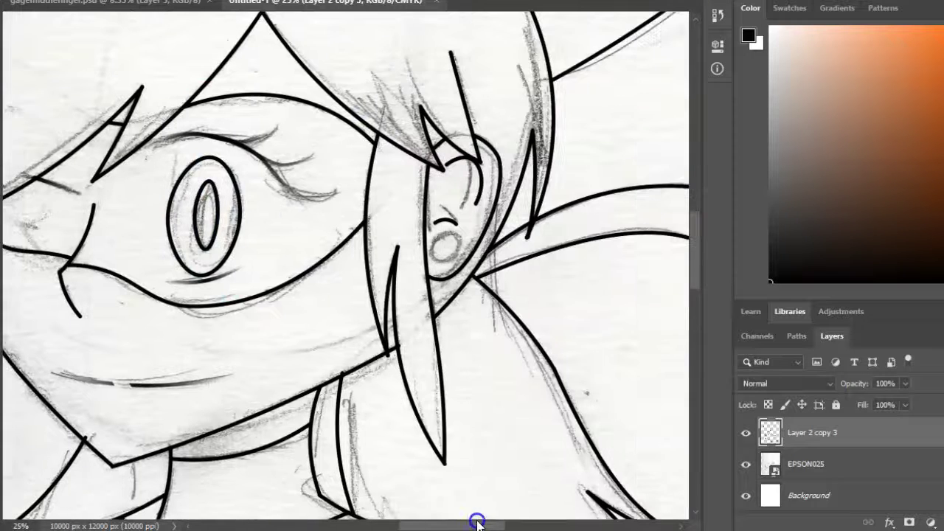
right_click(450, 267)
left_click(495, 278)
key("Return")
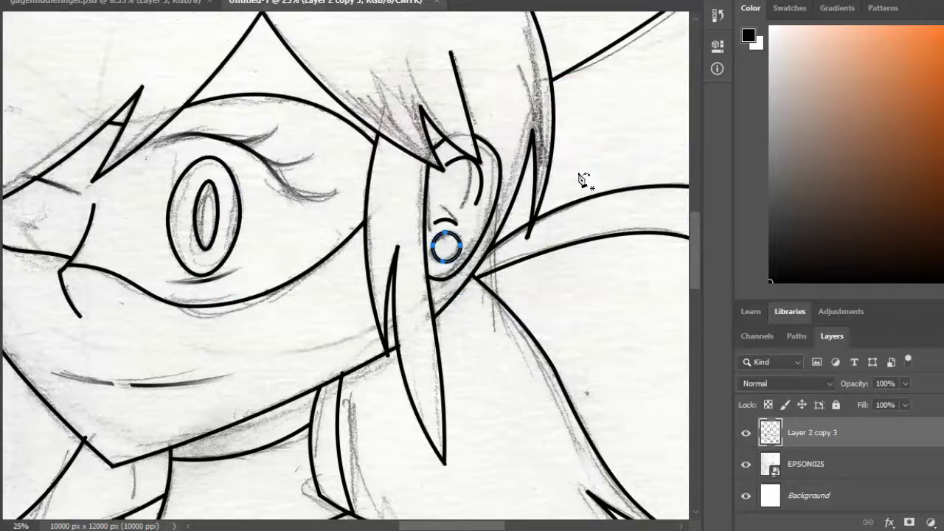
Step: Hide the scanned sketch layer EPSON025 and fill the suit's chest, sleeve and waist spots with black
scroll(582, 180, "down", 5)
left_click(745, 463)
right_click(495, 357)
key("Escape")
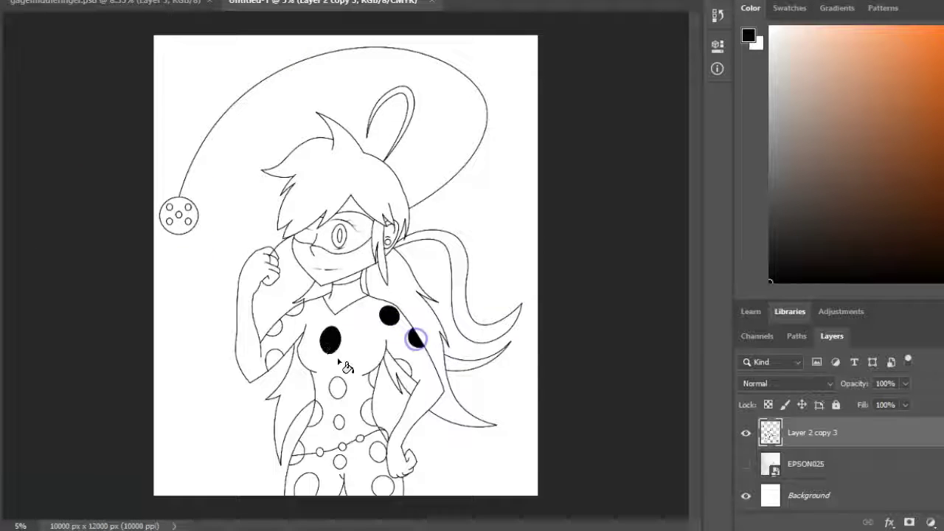
key("ctrl+plus")
key("ctrl+plus")
key("ctrl+plus")
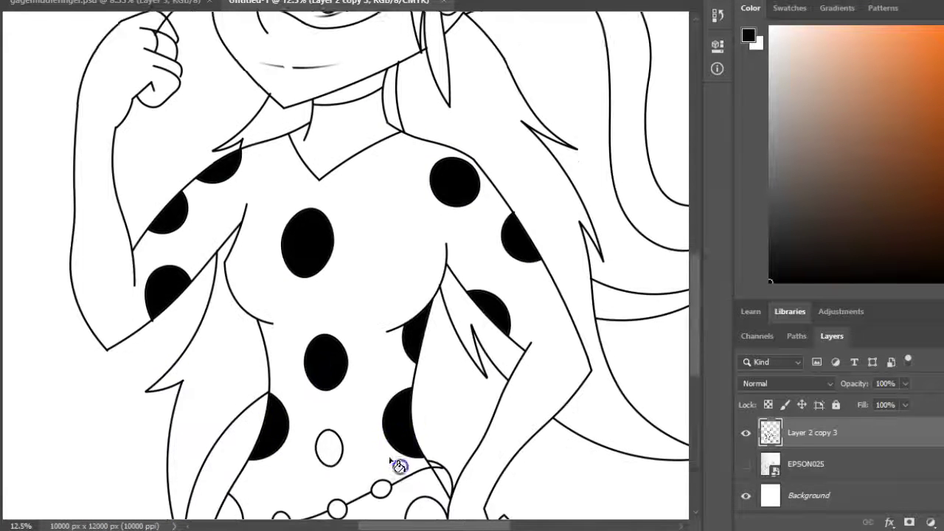
scroll(413, 377, "down", 3)
left_click(231, 450)
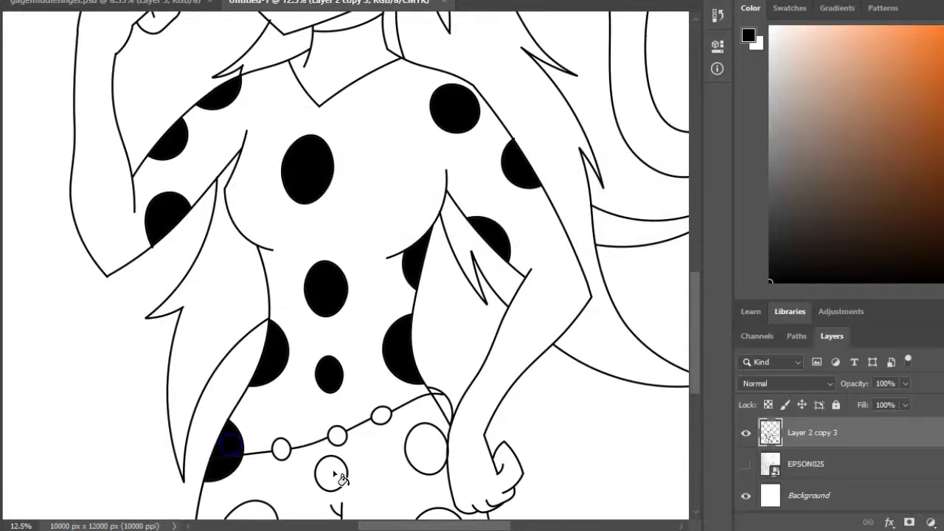
Step: Fill the five small dots inside the disc with black
scroll(236, 450, "up", 10)
scroll(455, 525, "left", 5)
left_click(297, 340)
left_click(321, 359)
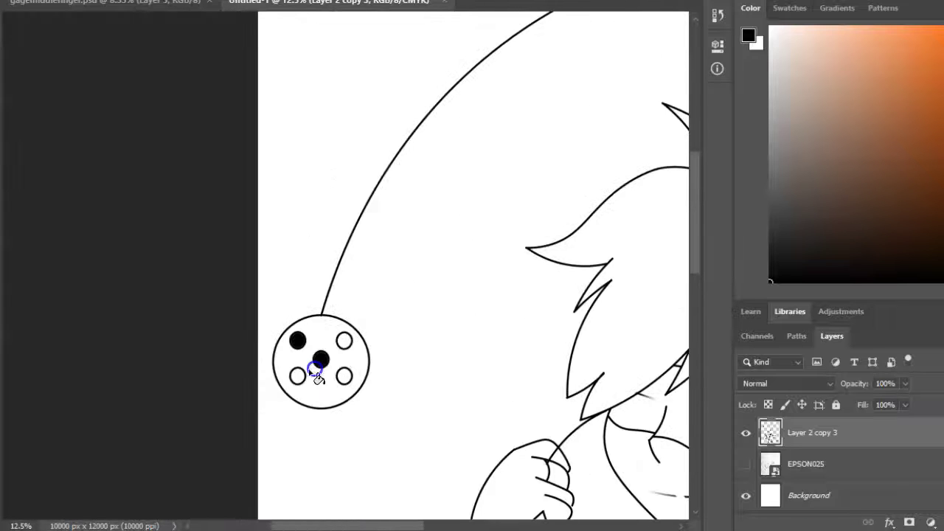
Step: Fill the suit's collar and the remaining hip and thigh spots with black
scroll(299, 380, "down", 7)
left_click(610, 373)
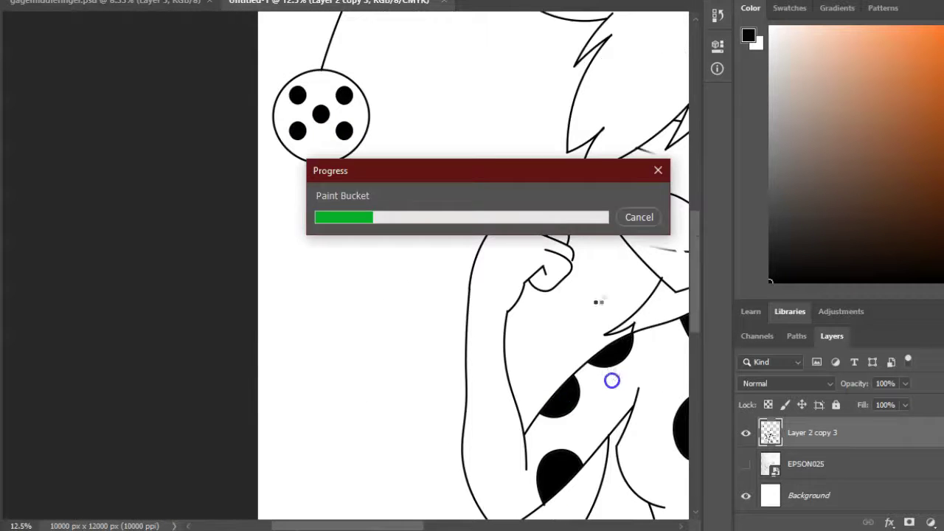
left_click(588, 373)
scroll(626, 449, "down", 3)
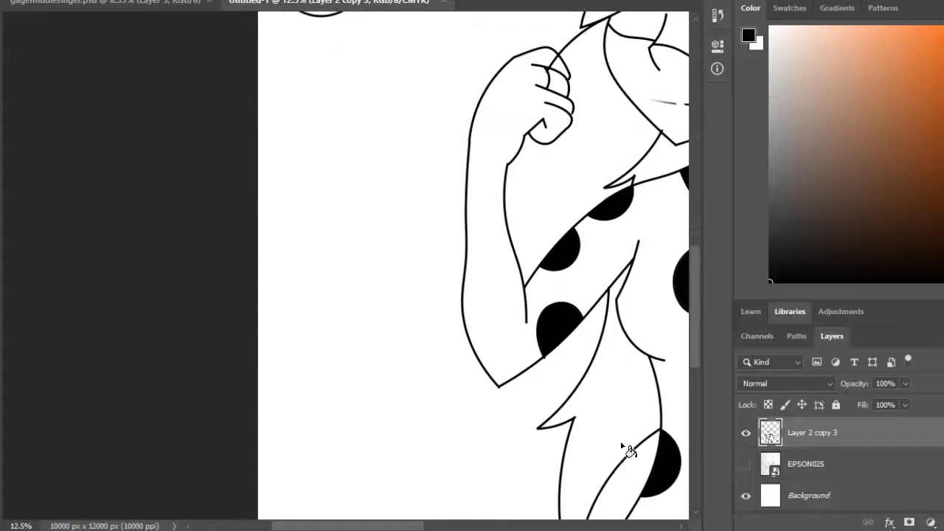
scroll(506, 518, "right", 5)
scroll(295, 463, "down", 3)
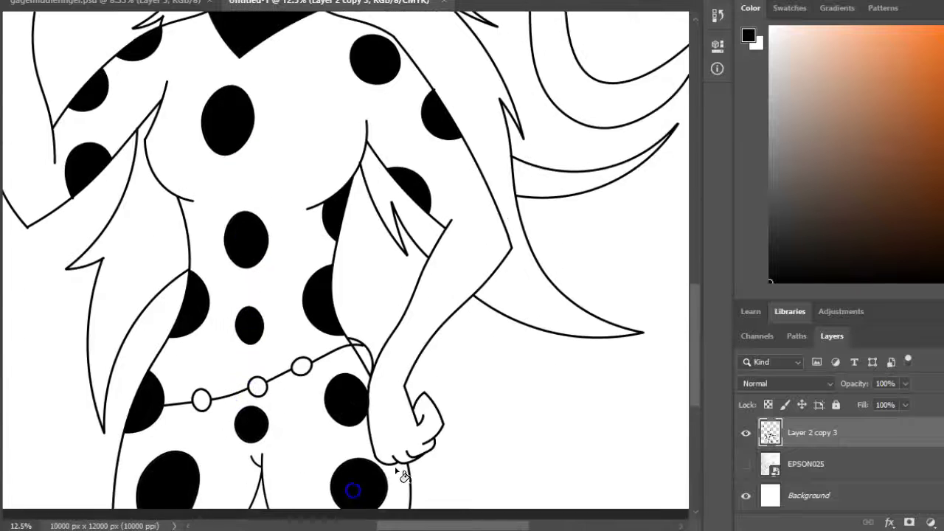
Step: Try to fill the eye's oval with a blue gradient running from top to bottom
scroll(341, 489, "up", 6)
left_click(838, 8)
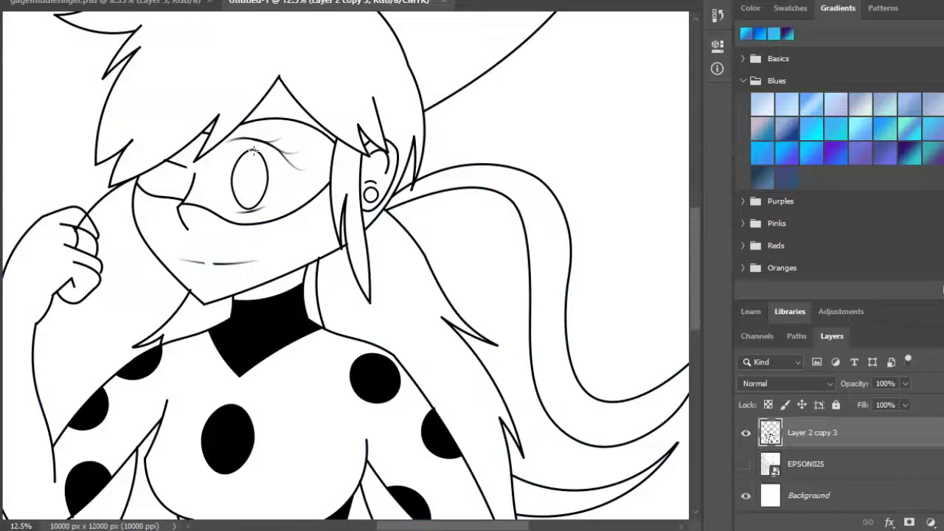
left_click_drag(249, 204, 249, 204)
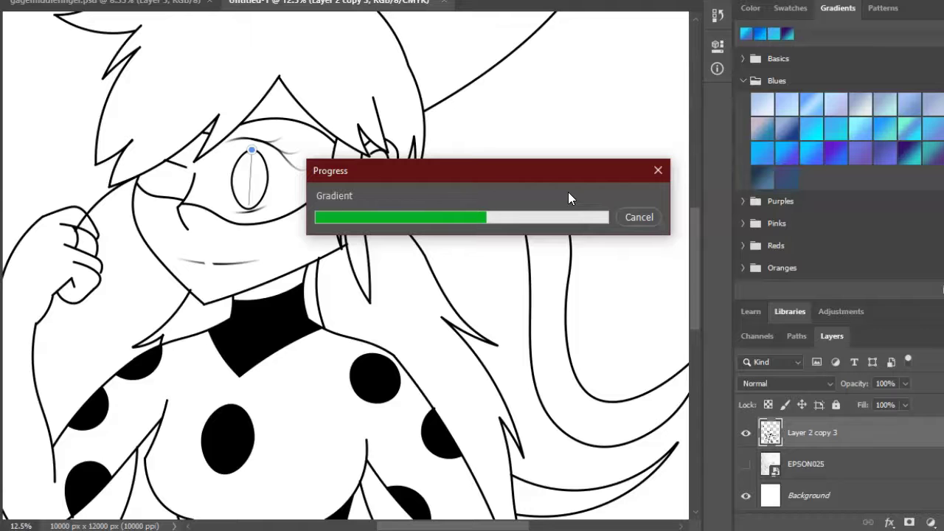
left_click_drag(648, 216, 342, 215)
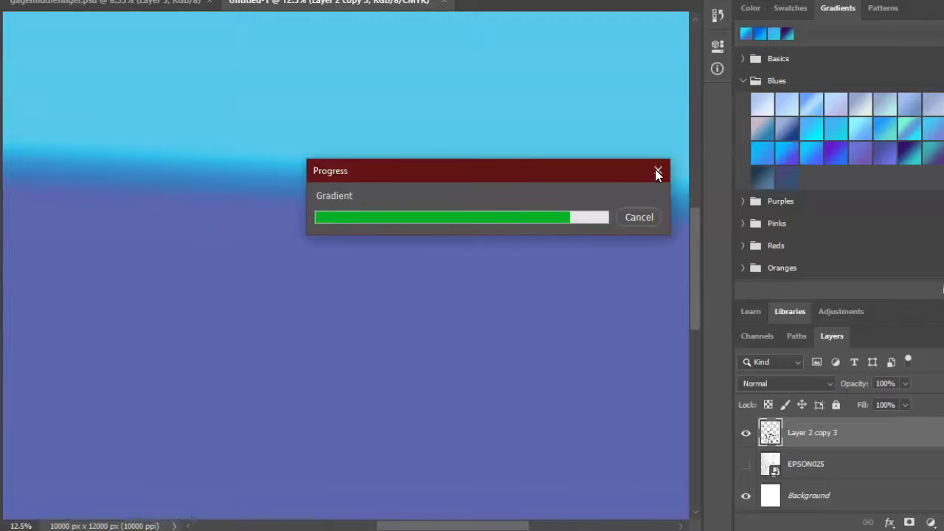
key("ctrl+z")
key("ctrl+z")
Step: Hide the white Background layer behind the line art
right_click(4, 261)
left_click(20, 274)
left_click(750, 7)
left_click(745, 495)
Step: Try to apply a preset from the Blues gradients directly to the artwork
left_click(837, 8)
left_click_drag(811, 127, 347, 266)
key("ctrl+z")
Step: Draw an ellipse about 384 by 660 px over the iris and give it a linear blue gradient fill
right_click(4, 372)
left_click(46, 411)
mouse_move(233, 147)
left_mouse_down()
mouse_move(244, 184)
mouse_move(270, 210)
left_mouse_up()
left_click(500, 162)
left_click(562, 193)
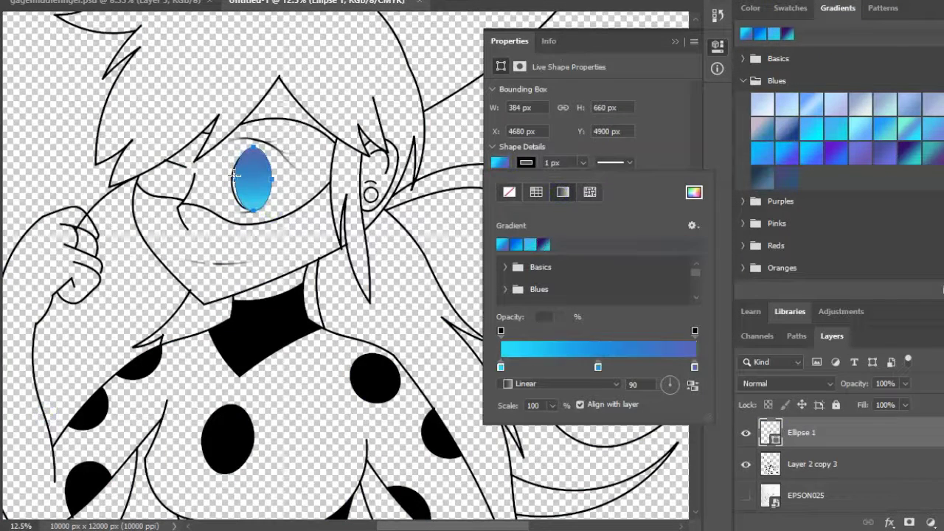
Step: Give the iris ellipse a solid black 20 px stroke and adjust its position over the eye
left_click(526, 162)
left_click(545, 162)
left_click(611, 162)
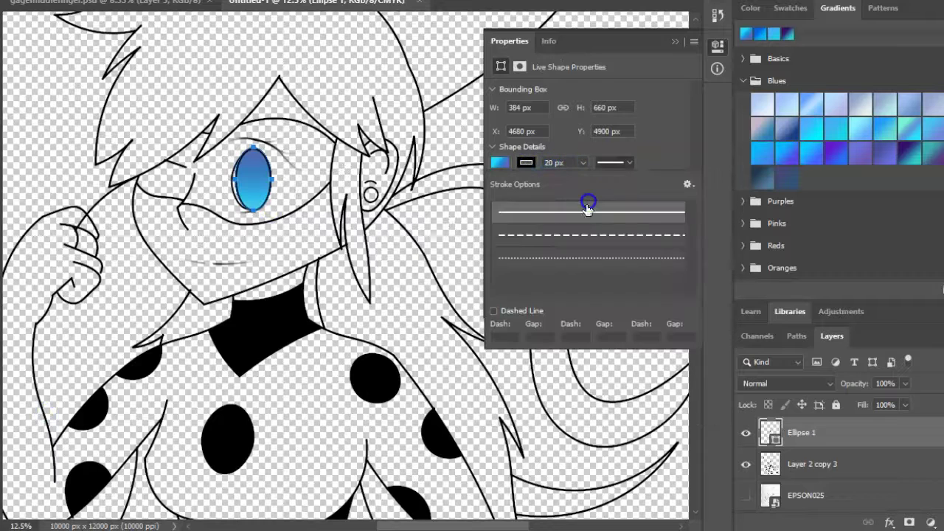
left_click(677, 40)
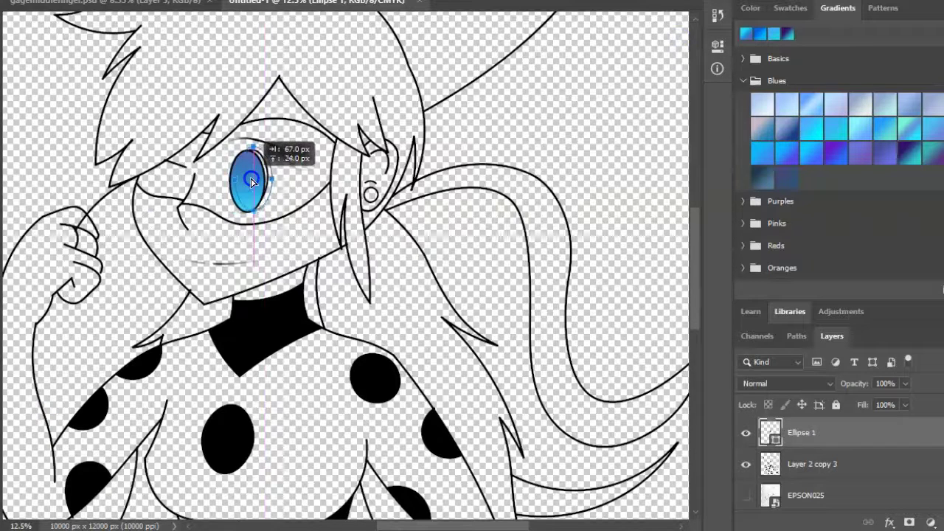
Step: Hide the gradient ellipse, erase the old iris outline from the line-art layer and show the ellipse again
left_click(746, 433)
left_click(821, 469)
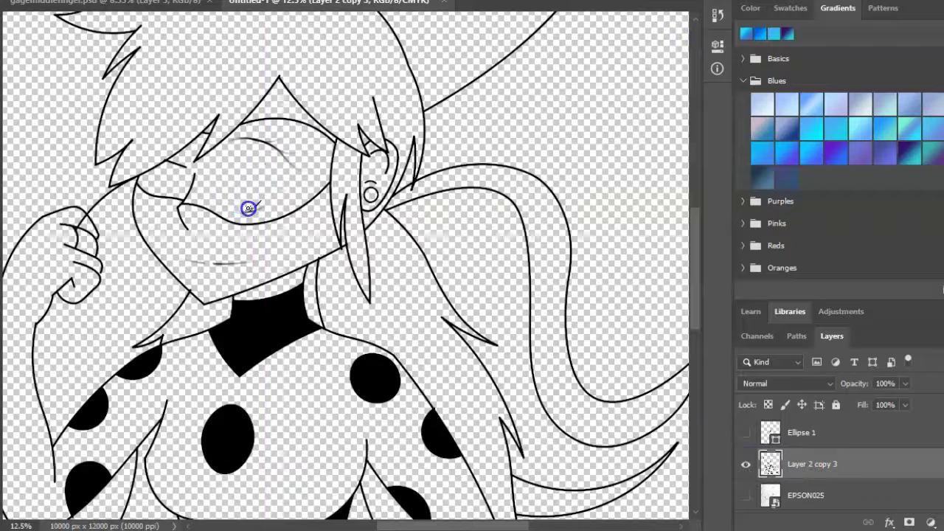
left_click(804, 432)
left_click(745, 433)
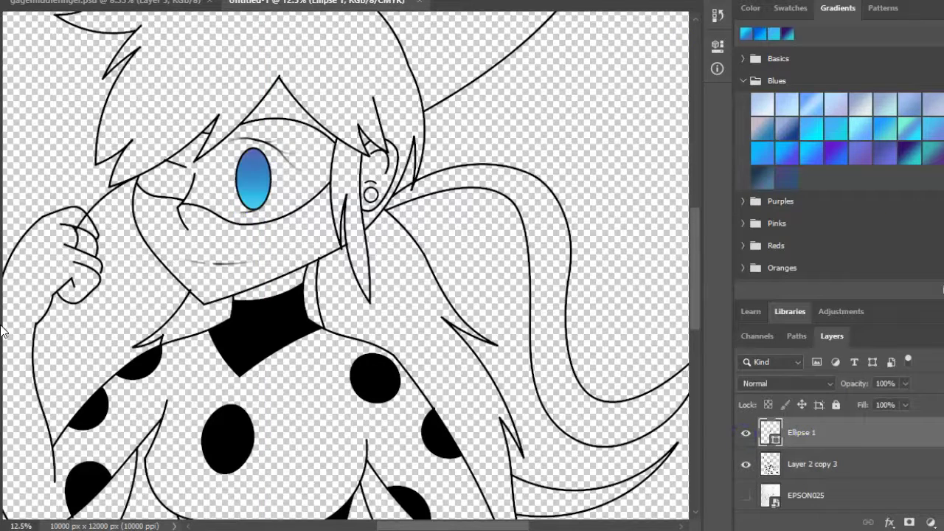
Step: Draw a narrow oval pupil path inside the blue iris and stroke it in black on the line-art layer
left_click(750, 10)
left_click_drag(261, 171, 408, 174)
key("ctrl+plus")
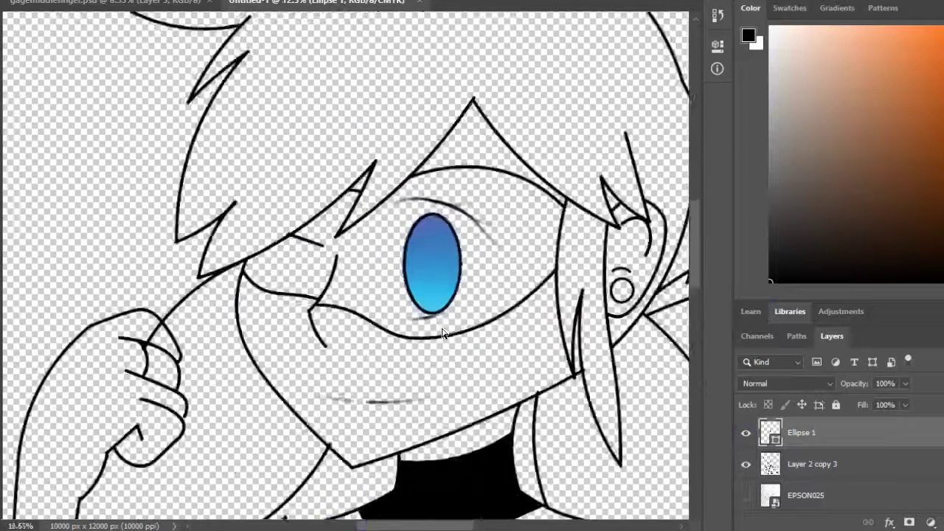
right_click(455, 222)
left_click(355, 237)
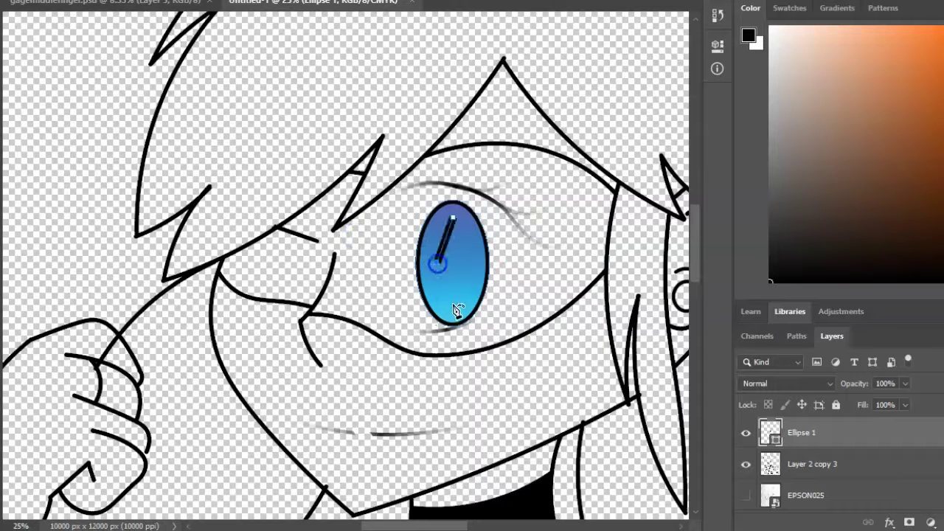
right_click(456, 252)
left_click(447, 263)
right_click(467, 250)
left_click(442, 351)
key("alt+bracketleft")
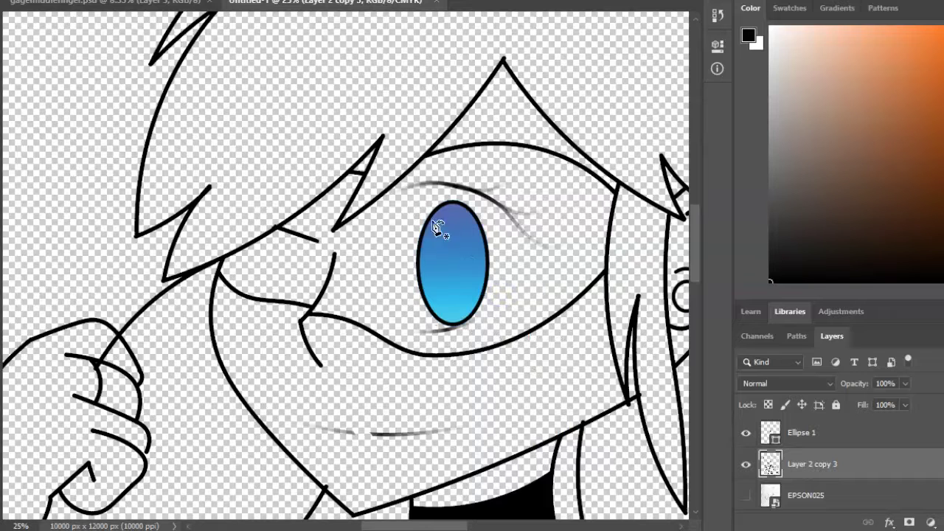
right_click(472, 272)
left_click(461, 281)
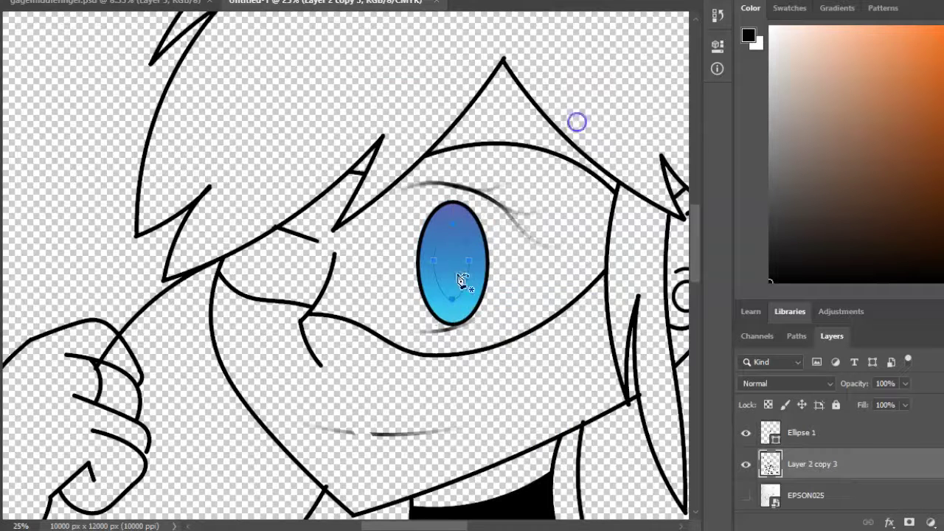
Step: Rasterize the iris ellipse layer and move it below the line-art layer
key("alt+bracketright")
right_click(770, 464)
key("Escape")
key("ctrl+bracketleft")
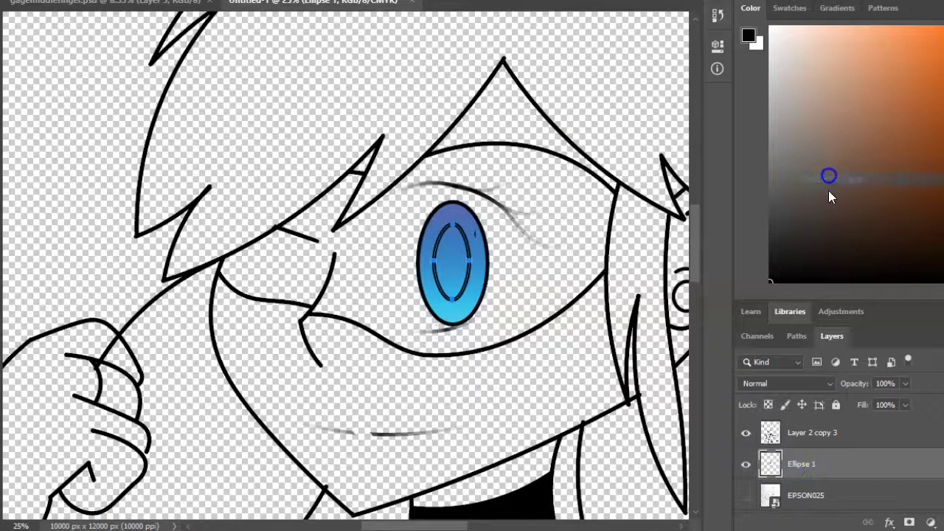
Step: Fill the pupil path with black on the line-art layer and merge the iris layer with the line art
key("alt+bracketright")
right_click(456, 278)
key("Escape")
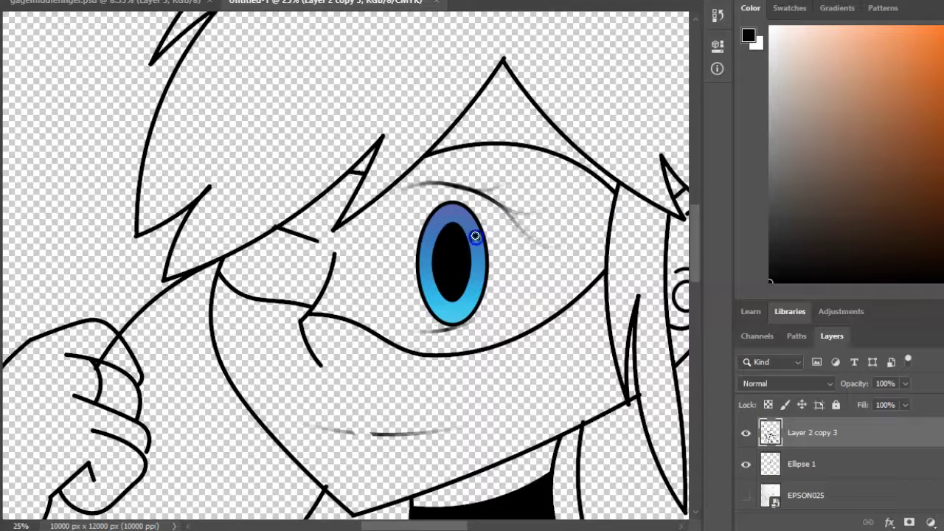
right_click(809, 461)
left_click(832, 40)
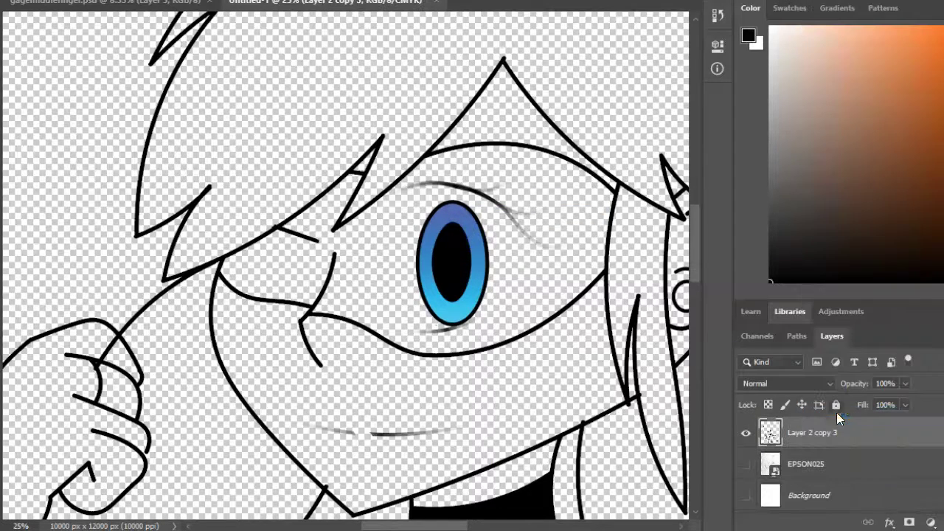
Step: Place the Miraculous Ladybug reference image in the document and position it in the canvas's lower-left corner
scroll(569, 379, "down", 5)
scroll(569, 379, "up", 2)
scroll(570, 378, "up", 4)
key("alt+f")
key("Escape")
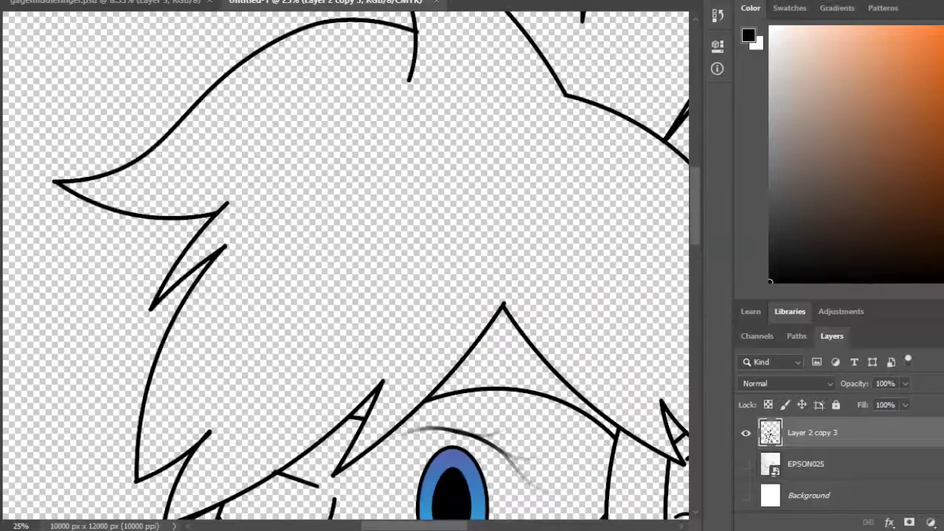
left_click(102, 525)
left_click(715, 36)
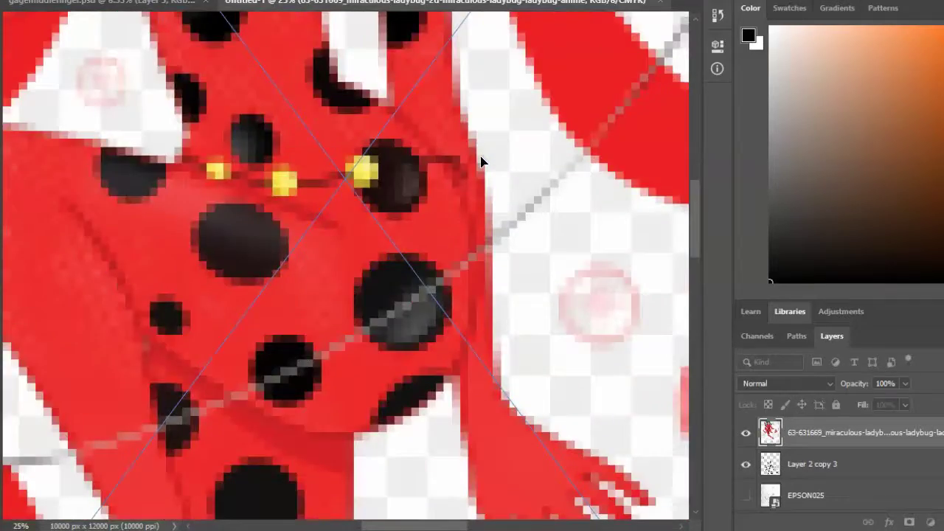
scroll(480, 157, "down", 5)
scroll(405, 208, "up", 3)
left_click_drag(456, 30, 244, 412)
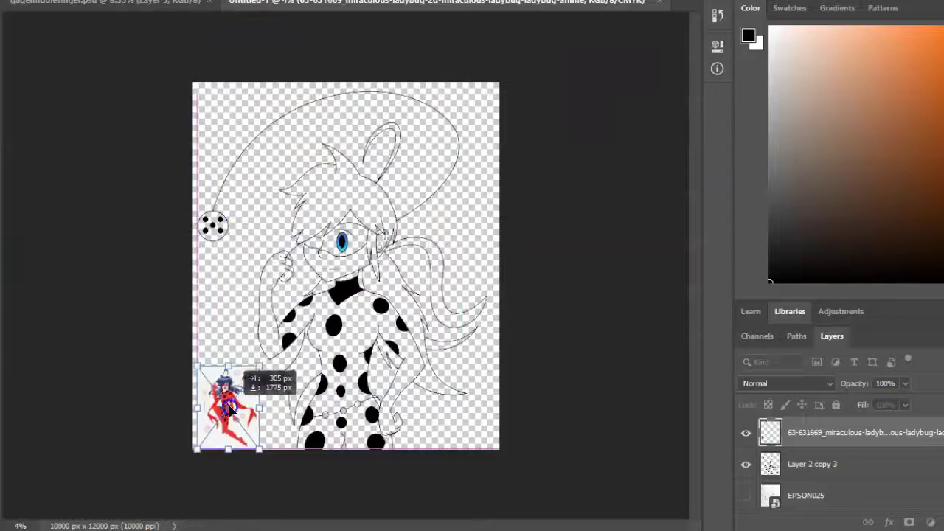
key("Return")
Step: Select the line-art layer, enlarge the brush and set the foreground color to the reference character's pale skin tone
scroll(193, 301, "up", 5)
scroll(302, 480, "left", 5)
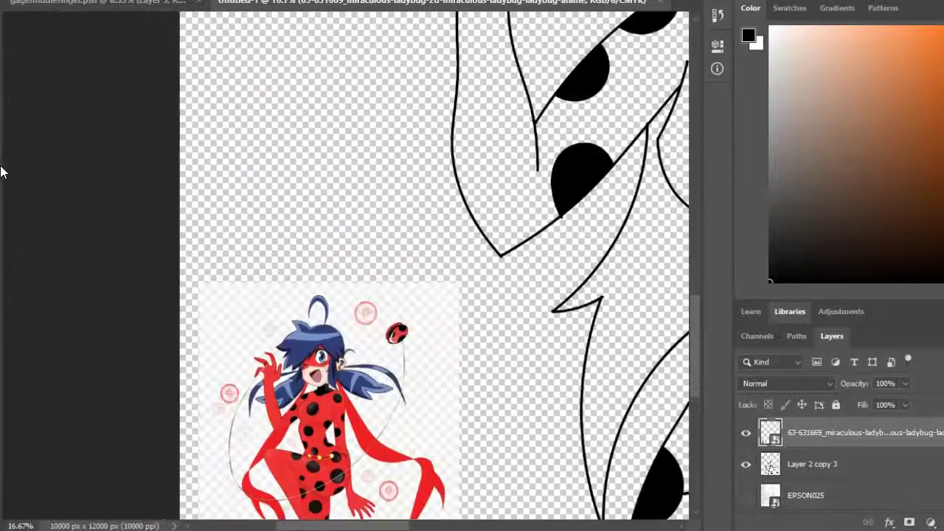
right_click(371, 71)
key("alt+[")
right_click(313, 125)
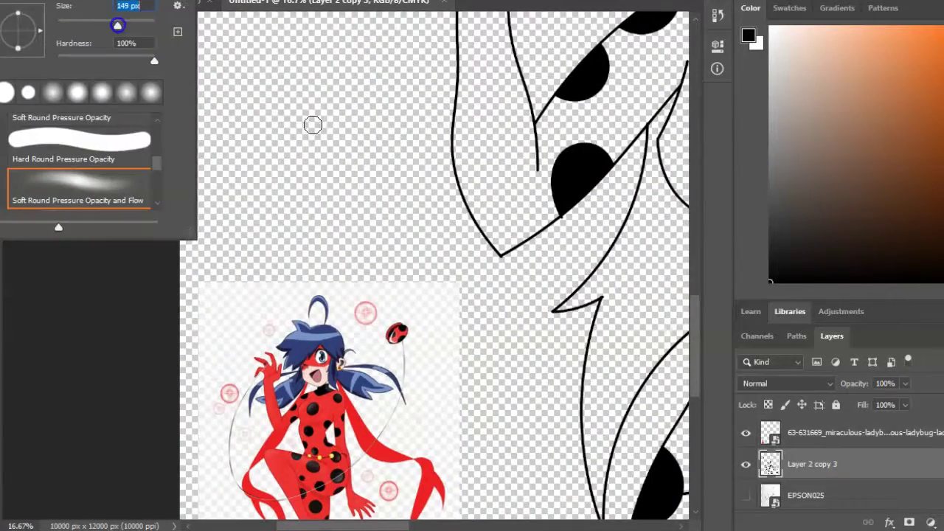
left_click(748, 35)
left_click_drag(295, 202, 521, 158)
left_click(424, 389)
key("Return")
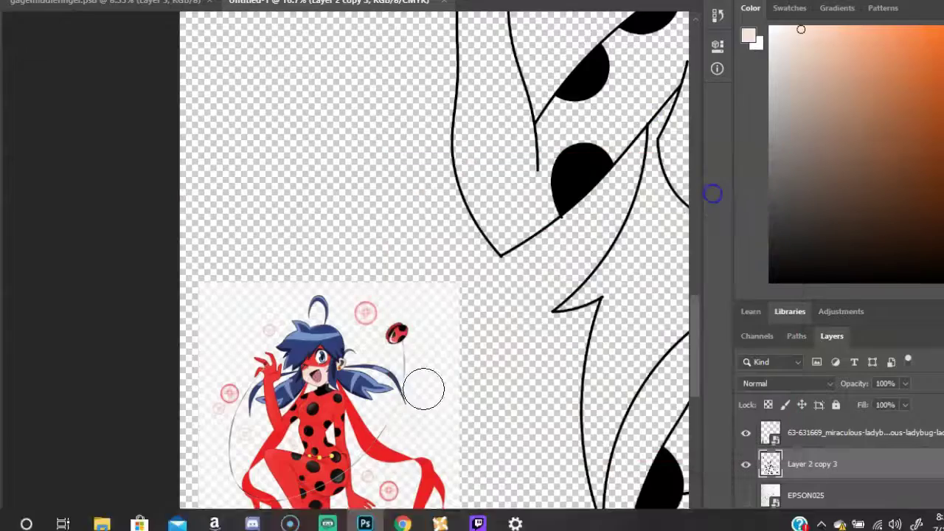
Step: Move the line-art layer above the reference image and add a new empty layer between them
scroll(424, 389, "right", 5)
scroll(516, 295, "up", 2)
left_click_drag(483, 102, 505, 98)
key("ctrl+]")
key("ctrl+shift+n")
key("Return")
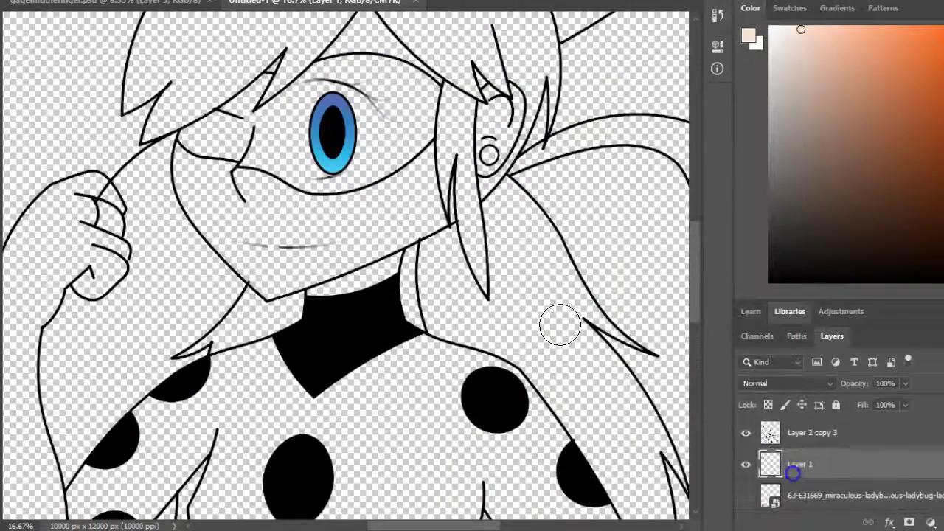
Step: Paint the pale skin base over the lower face, forehead, neck and ear on the new layer
left_click_drag(485, 154, 484, 152)
mouse_move(349, 59)
left_mouse_down()
mouse_move(417, 68)
mouse_move(375, 74)
mouse_move(273, 121)
mouse_move(273, 359)
mouse_move(451, 283)
mouse_move(394, 283)
mouse_move(238, 247)
mouse_move(341, 302)
mouse_move(308, 249)
left_mouse_up()
scroll(417, 68, "up", 2)
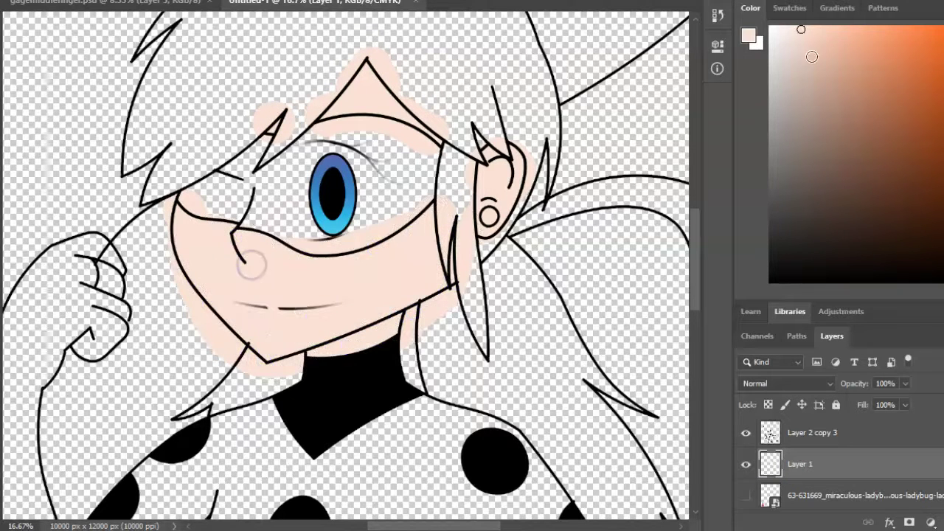
Step: Try to paint darker skin shading freehand along the forehead hairline and the jaw
mouse_move(366, 53)
left_mouse_down()
mouse_move(454, 140)
mouse_move(395, 76)
mouse_move(342, 80)
mouse_move(318, 112)
mouse_move(277, 119)
left_mouse_up()
mouse_move(270, 367)
left_mouse_down()
mouse_move(187, 312)
mouse_move(194, 305)
mouse_move(280, 360)
mouse_move(398, 313)
mouse_move(461, 239)
left_mouse_up()
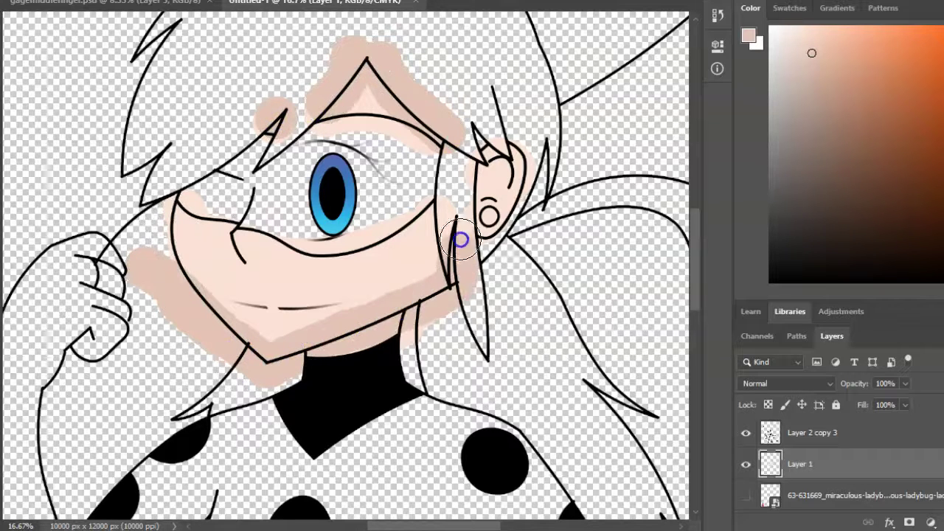
key("ctrl+z")
mouse_move(337, 323)
left_mouse_down()
mouse_move(315, 353)
mouse_move(460, 295)
left_mouse_up()
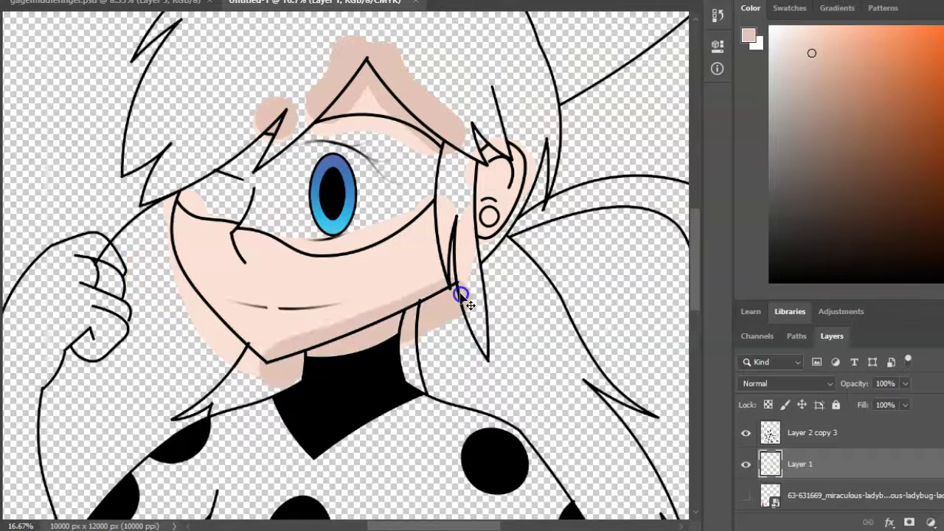
key("ctrl+z")
Step: Undo the freehand forehead shading, set the brush size to 202 px and stroke a darker skin-tone path along the jaw above the neck
right_click(134, 29)
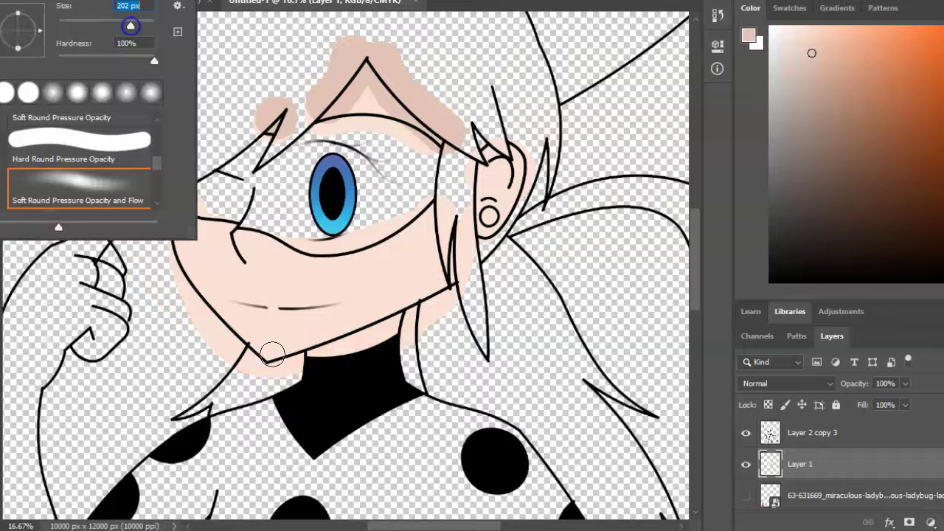
key("Return")
key("ctrl+z")
left_click(37, 296)
right_click(376, 325)
left_click(413, 295)
key("Return")
right_click(411, 301)
left_click(466, 216)
Step: Try to stroke a shading path following the jawline from the raised hand's side down to the chin
right_click(191, 287)
left_click(227, 295)
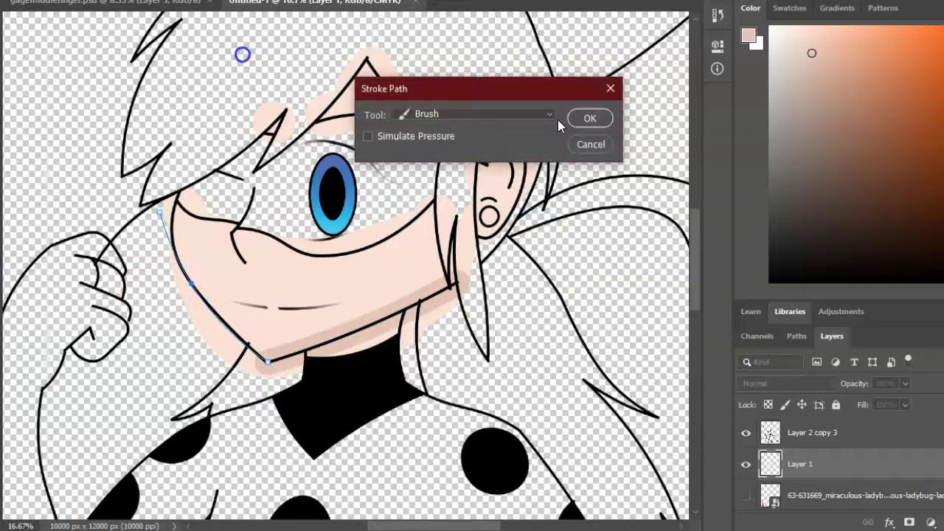
key("Return")
right_click(349, 280)
left_click(383, 186)
right_click(168, 267)
left_click(221, 297)
key("Return")
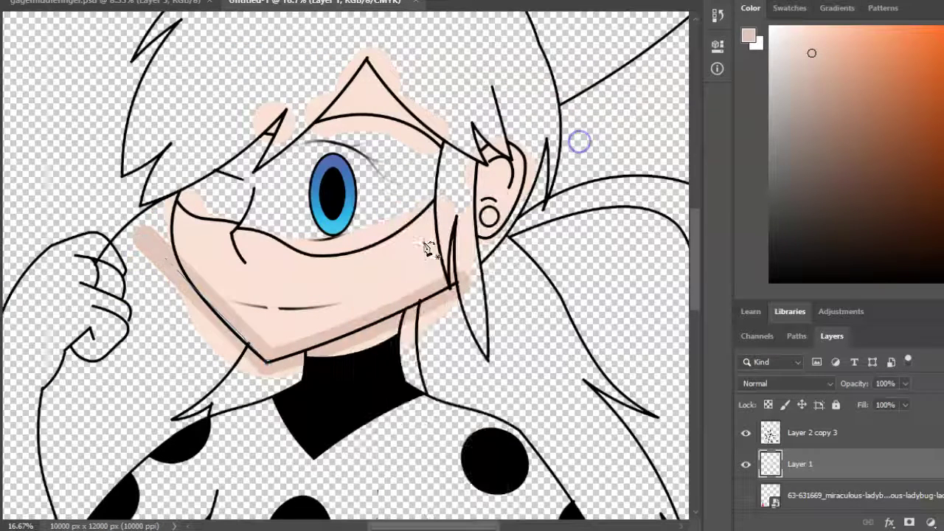
key("ctrl+z")
Step: Stroke a darker skin-tone path just outside the jawline on the side of the raised hand
right_click(227, 298)
left_click(280, 328)
left_click(575, 116)
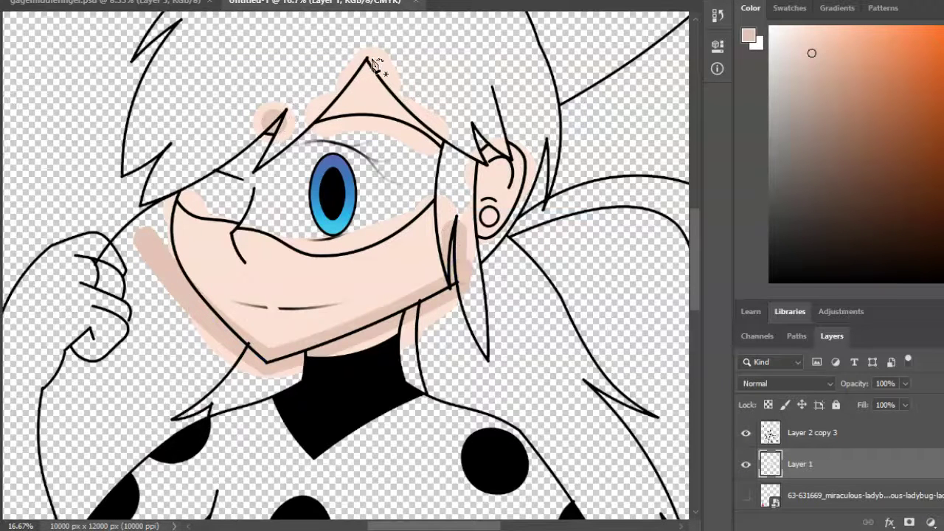
Step: Stroke darker skin-tone shading paths along both sides of the pointed hairline on the forehead
right_click(403, 106)
left_click(435, 231)
left_click(590, 120)
right_click(335, 107)
left_click(413, 194)
left_click(592, 116)
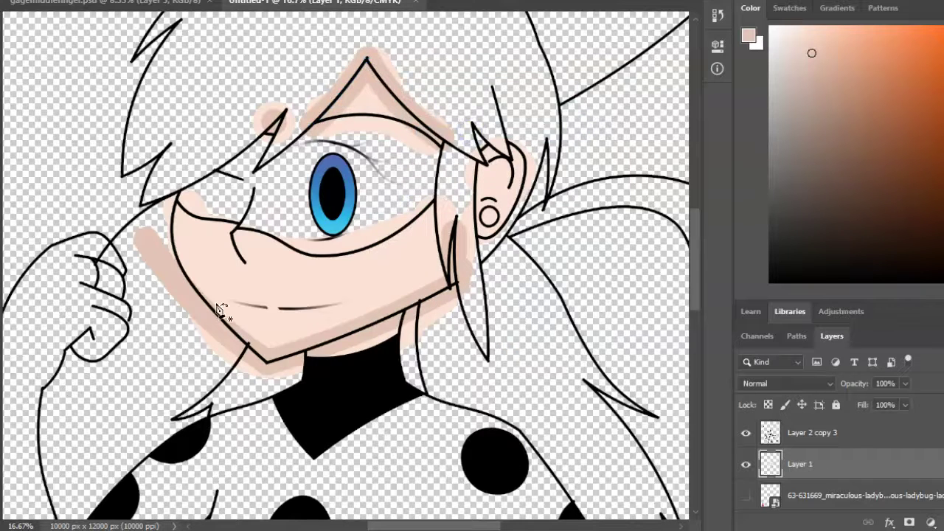
Step: Stroke a darker skin-tone shading path over the top of the ear and remove the path
scroll(376, 295, "down", 3)
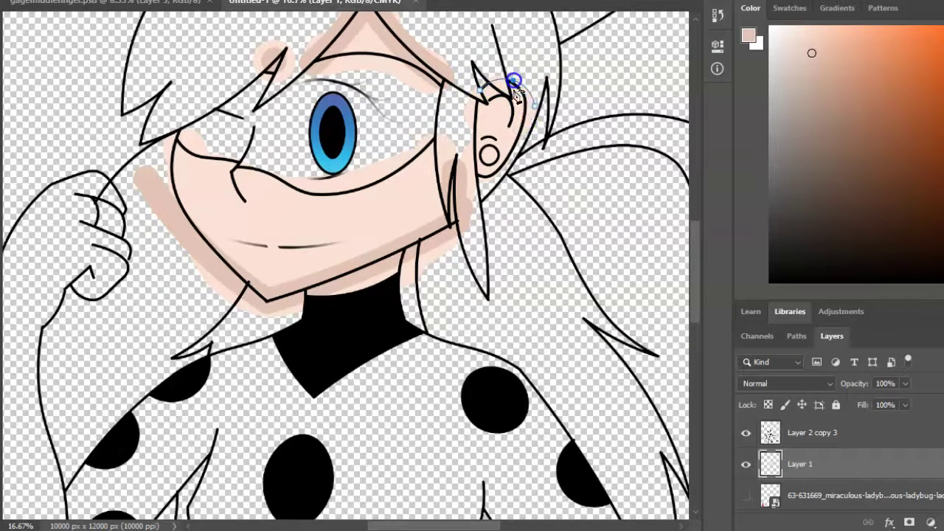
right_click(514, 92)
left_click(549, 214)
left_click(605, 120)
right_click(532, 110)
left_click(533, 157)
Step: Erase the skin color that spills beyond the neck below the jaw
scroll(105, 230, "up", 2)
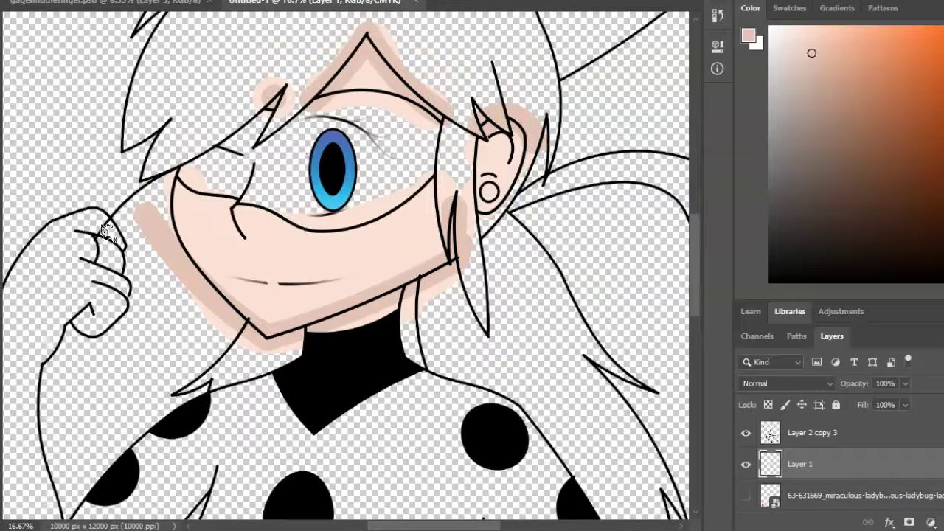
key("ctrl+plus")
key("ctrl+plus")
key("ctrl+plus")
key("ctrl+plus")
mouse_move(626, 234)
left_mouse_down()
mouse_move(575, 335)
mouse_move(575, 393)
mouse_move(623, 294)
mouse_move(596, 305)
left_mouse_up()
left_click_drag(437, 524, 455, 522)
mouse_move(408, 181)
left_mouse_down()
mouse_move(521, 119)
mouse_move(443, 260)
mouse_move(392, 209)
mouse_move(419, 184)
mouse_move(450, 206)
mouse_move(481, 204)
mouse_move(482, 173)
left_mouse_up()
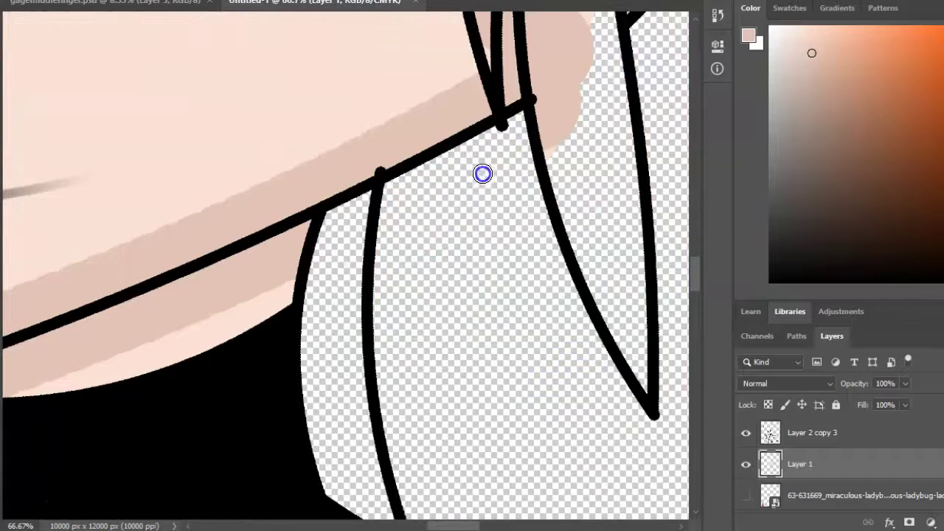
Step: Erase the skin color that spills onto the hair around the thin strand between the cheek and the ear
scroll(472, 125, "up", 5)
mouse_move(458, 221)
left_mouse_down()
mouse_move(457, 259)
mouse_move(491, 376)
mouse_move(488, 253)
left_mouse_up()
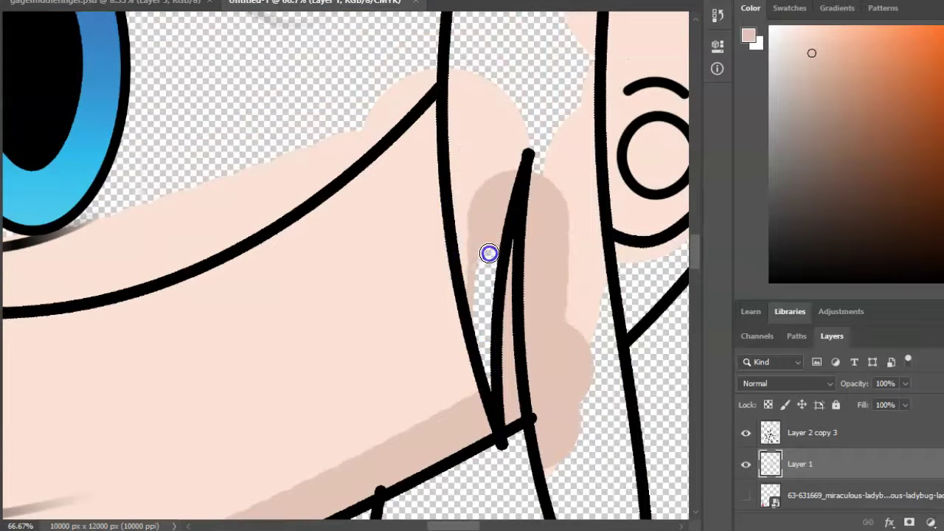
mouse_move(462, 210)
left_mouse_down()
mouse_move(479, 142)
mouse_move(497, 177)
left_mouse_up()
scroll(500, 107, "down", 1)
mouse_move(540, 334)
left_mouse_down()
mouse_move(529, 259)
mouse_move(534, 123)
mouse_move(588, 170)
mouse_move(599, 271)
mouse_move(564, 469)
mouse_move(585, 338)
mouse_move(542, 304)
mouse_move(561, 136)
mouse_move(576, 305)
mouse_move(560, 227)
left_mouse_up()
scroll(543, 99, "up", 1)
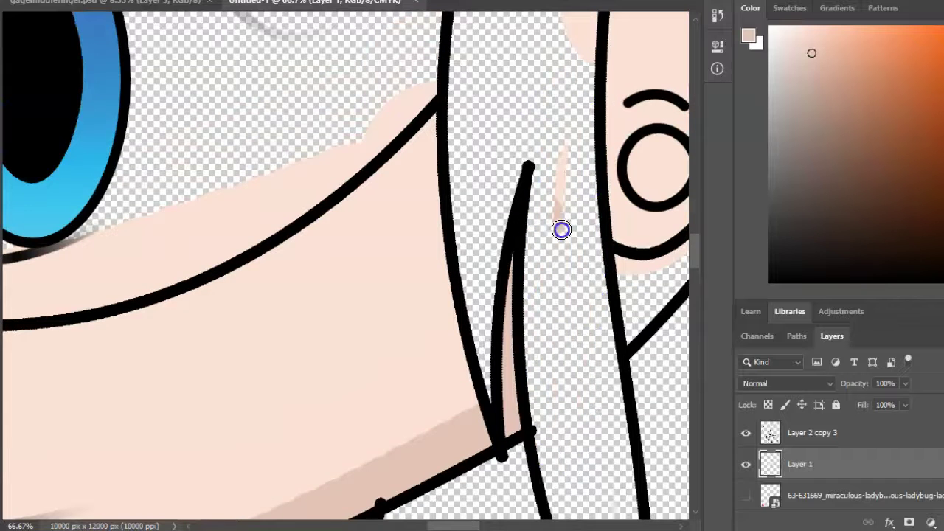
scroll(571, 135, "up", 3)
mouse_move(571, 135)
left_mouse_down()
mouse_move(595, 190)
mouse_move(576, 226)
left_mouse_up()
scroll(576, 225, "up", 2)
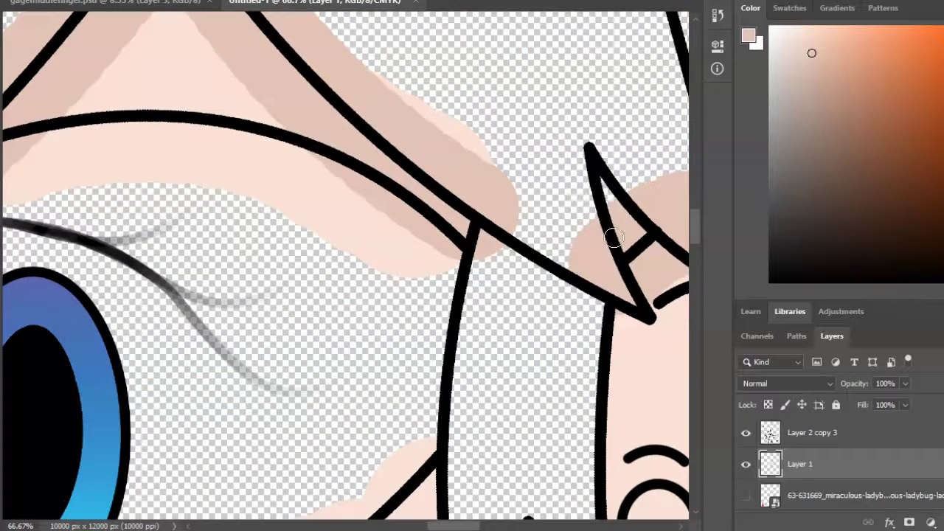
Step: Erase the skin color that spills onto the hair spike above the ear and the area behind the ear
scroll(626, 300, "down", 1)
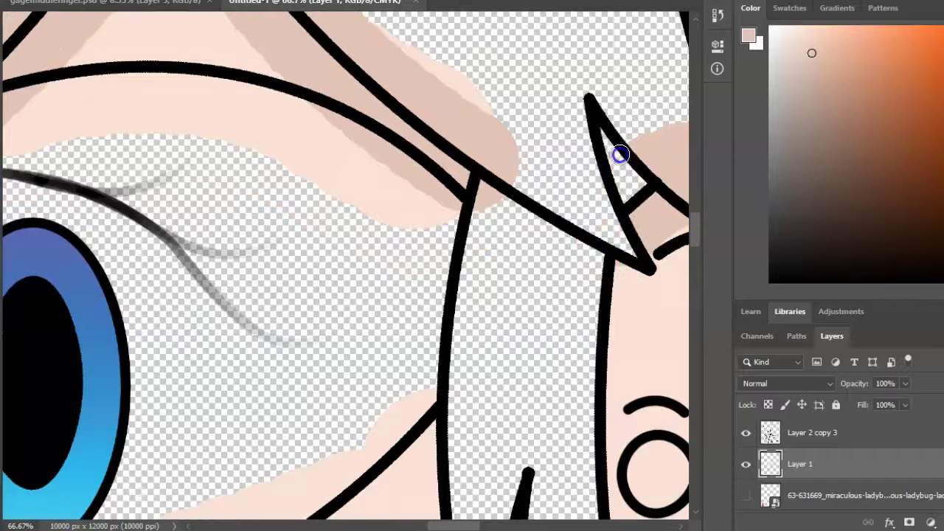
left_click_drag(468, 526, 498, 526)
scroll(472, 300, "up", 1)
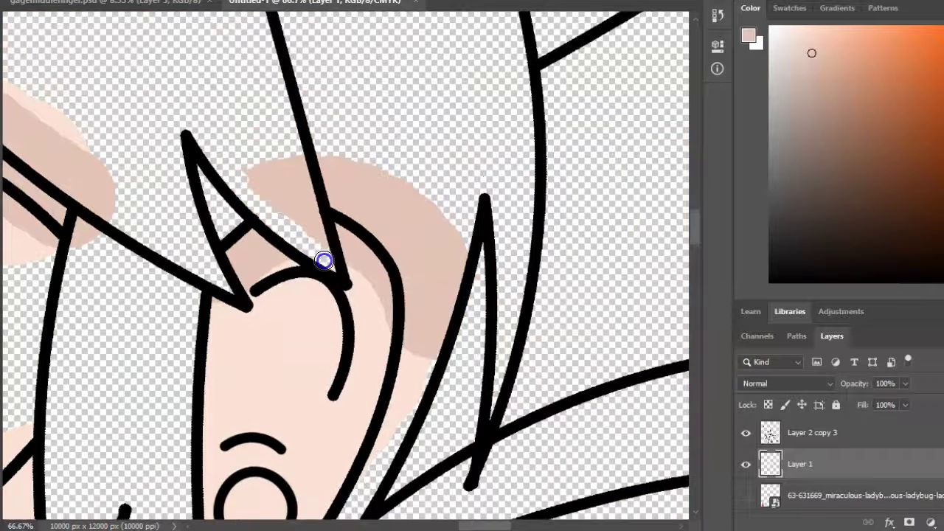
left_click_drag(324, 260, 295, 139)
mouse_move(283, 198)
left_mouse_down()
mouse_move(420, 198)
mouse_move(459, 274)
mouse_move(388, 422)
left_mouse_up()
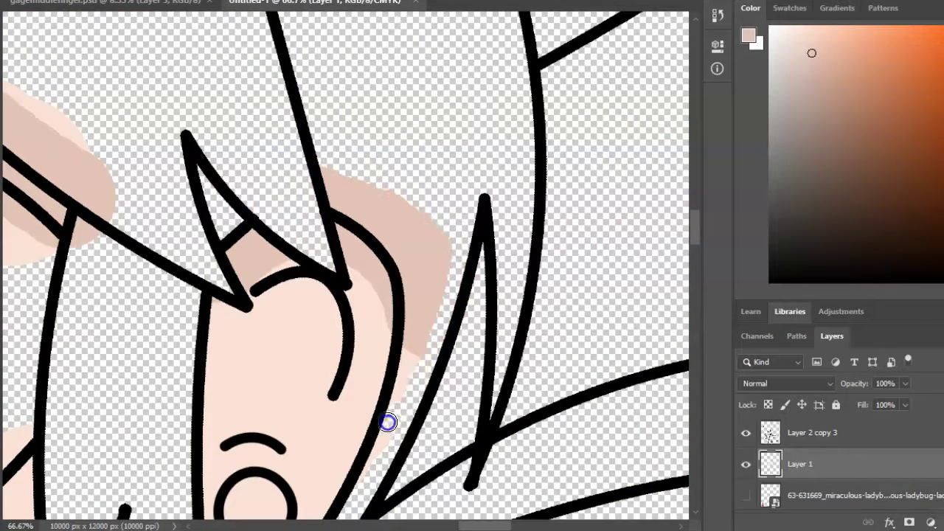
mouse_move(355, 209)
left_mouse_down()
mouse_move(416, 208)
mouse_move(420, 371)
left_mouse_up()
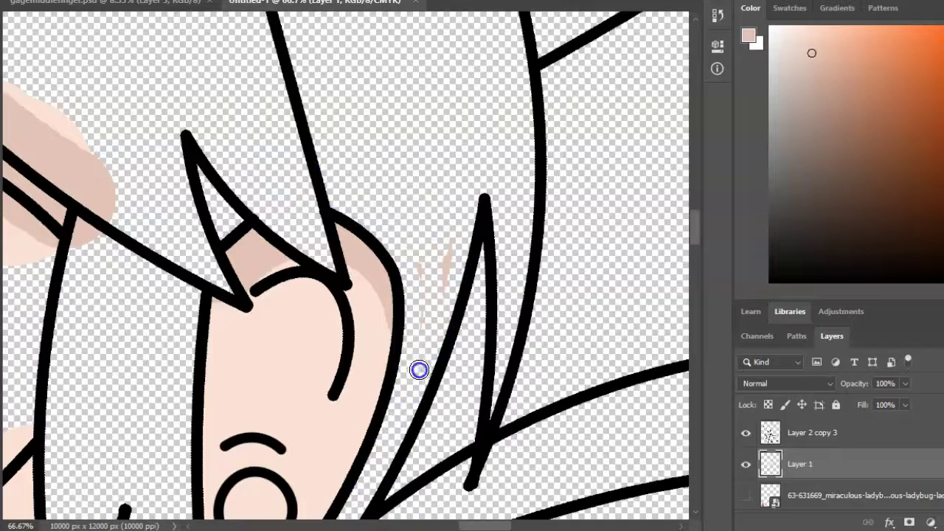
Step: Erase the skin color that spills into the mask's corner at the temple on the raised hand's side
scroll(449, 258, "down", 5)
scroll(332, 243, "down", 3)
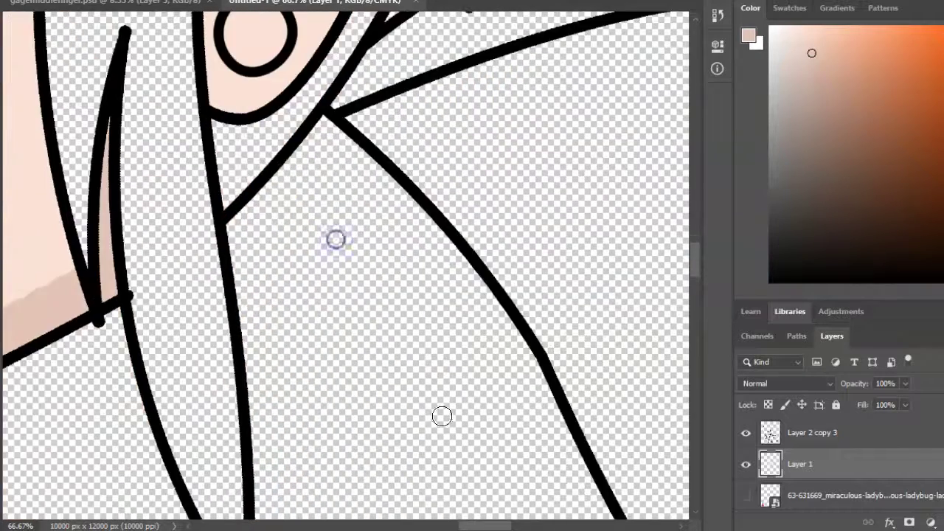
scroll(425, 507, "left", 5)
scroll(388, 489, "right", 5)
scroll(474, 310, "up", 1)
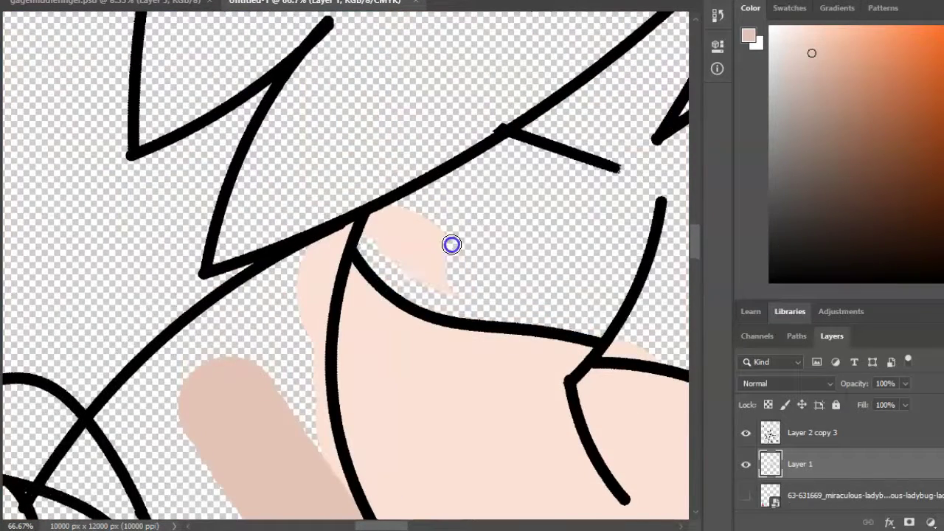
left_click_drag(390, 222, 452, 274)
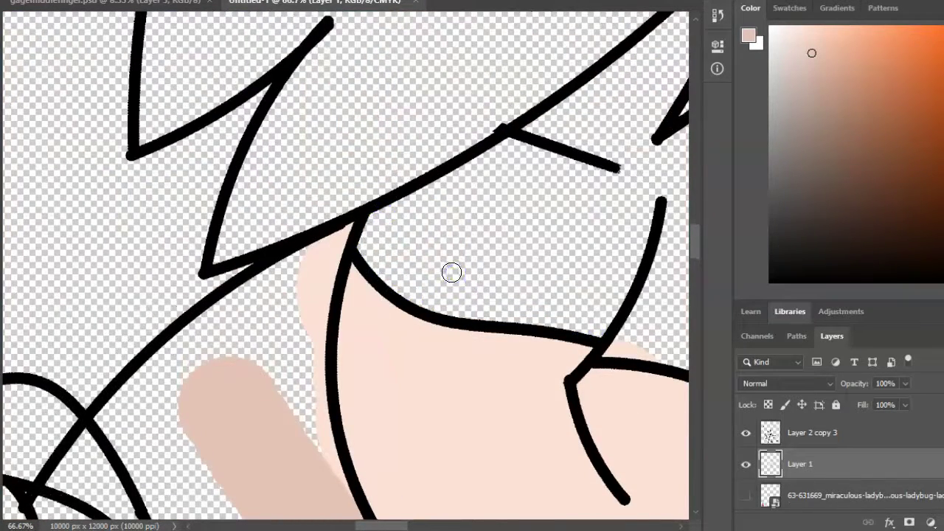
Step: Erase the skin color that spills into the mask between its lower edge and the eye
scroll(434, 509, "right", 8)
scroll(417, 512, "left", 3)
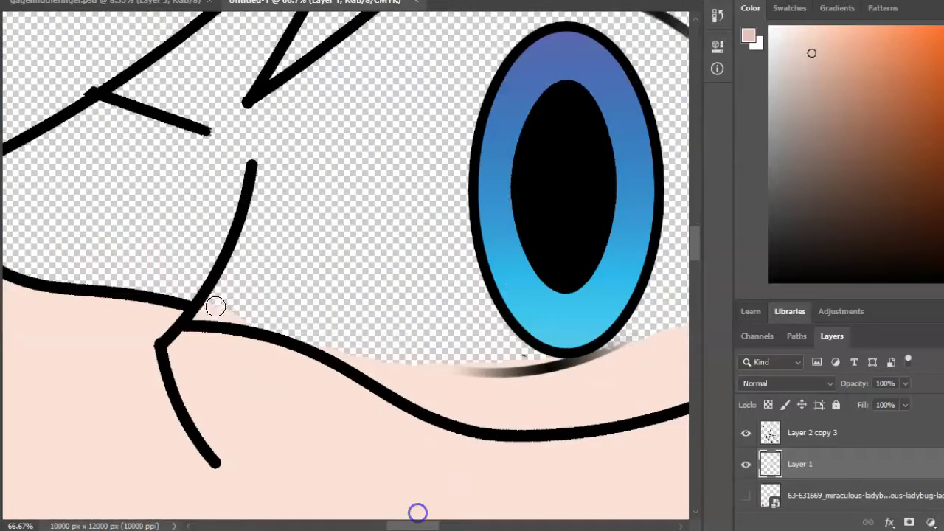
mouse_move(387, 366)
left_mouse_down()
mouse_move(440, 405)
mouse_move(663, 409)
left_mouse_up()
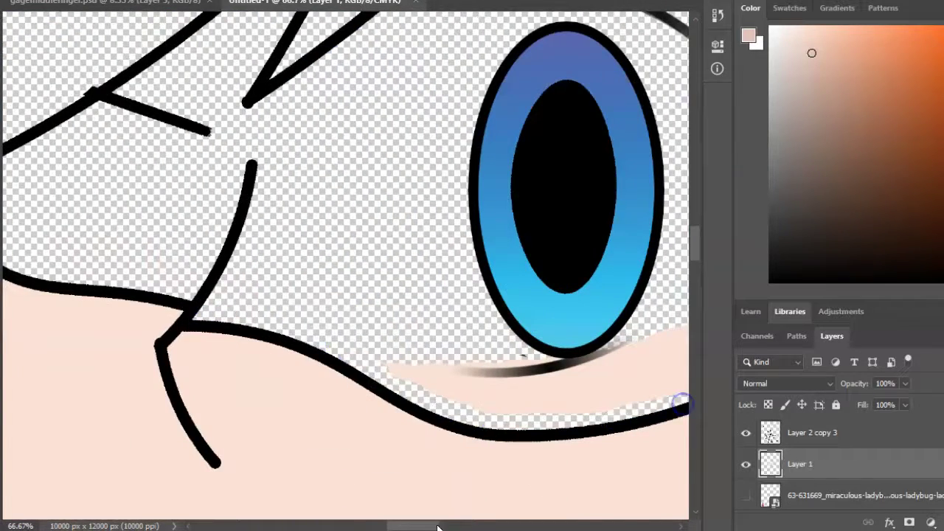
scroll(438, 527, "right", 8)
scroll(437, 527, "up", 1)
scroll(449, 527, "left", 3)
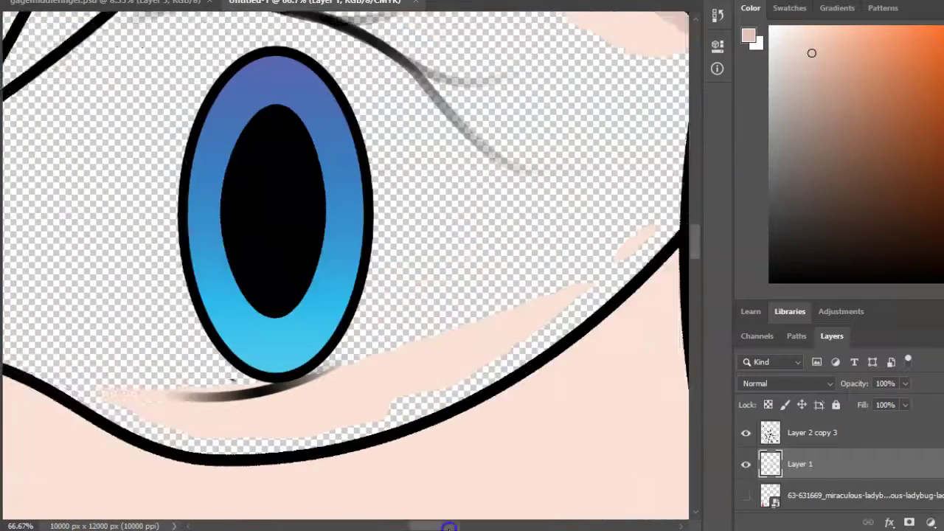
scroll(449, 527, "left", 2)
left_click_drag(392, 385, 645, 317)
scroll(460, 522, "right", 4)
mouse_move(466, 294)
left_mouse_down()
mouse_move(372, 347)
mouse_move(149, 402)
mouse_move(16, 406)
mouse_move(126, 433)
mouse_move(196, 428)
mouse_move(285, 406)
mouse_move(308, 381)
mouse_move(83, 417)
left_mouse_up()
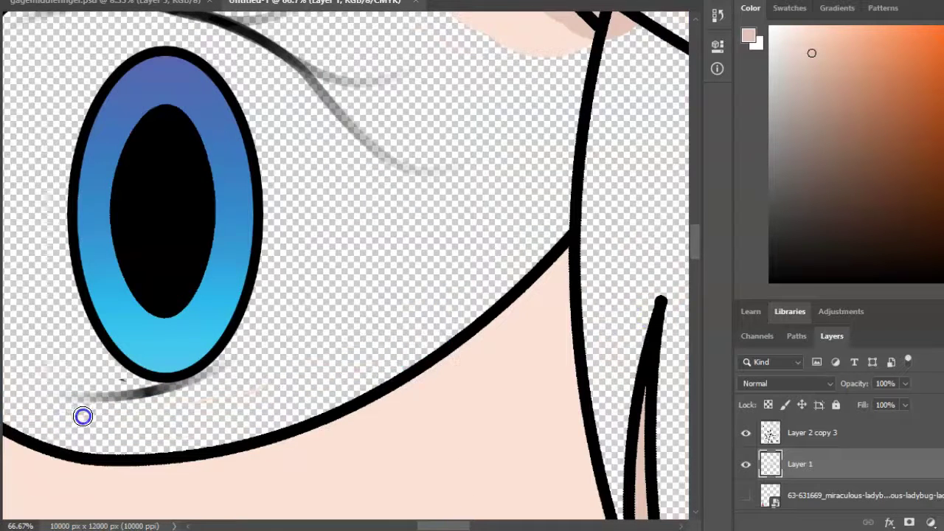
Step: Erase the skin color that spills into the mask above the eye, beneath the forehead patch
scroll(83, 417, "up", 5)
mouse_move(103, 258)
left_mouse_down()
mouse_move(206, 231)
mouse_move(295, 226)
mouse_move(425, 247)
mouse_move(587, 344)
mouse_move(442, 343)
mouse_move(87, 294)
mouse_move(210, 253)
mouse_move(228, 269)
mouse_move(397, 289)
mouse_move(454, 342)
mouse_move(564, 323)
left_mouse_up()
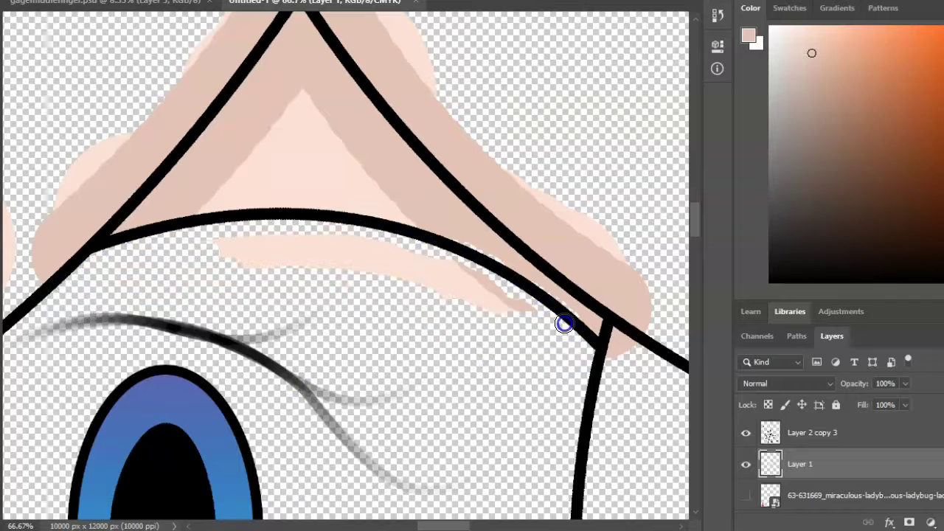
mouse_move(466, 272)
left_mouse_down()
mouse_move(298, 233)
mouse_move(242, 238)
mouse_move(455, 289)
mouse_move(249, 268)
left_mouse_up()
Step: Enlarge the eraser and erase the skin and shadow color outside the forehead triangle's edge on the ear side
scroll(253, 257, "up", 5)
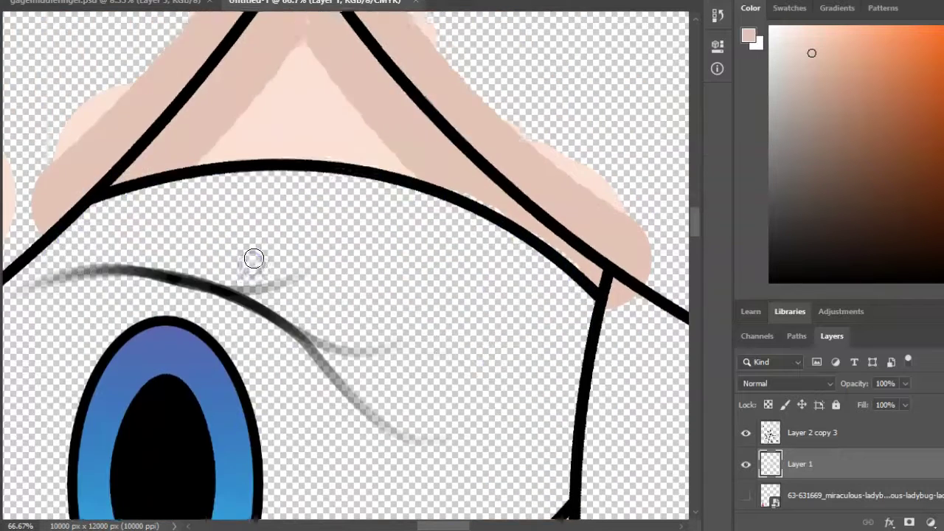
right_click(253, 257)
mouse_move(302, 136)
left_mouse_down()
mouse_move(325, 149)
mouse_move(340, 185)
mouse_move(457, 324)
mouse_move(643, 479)
left_mouse_up()
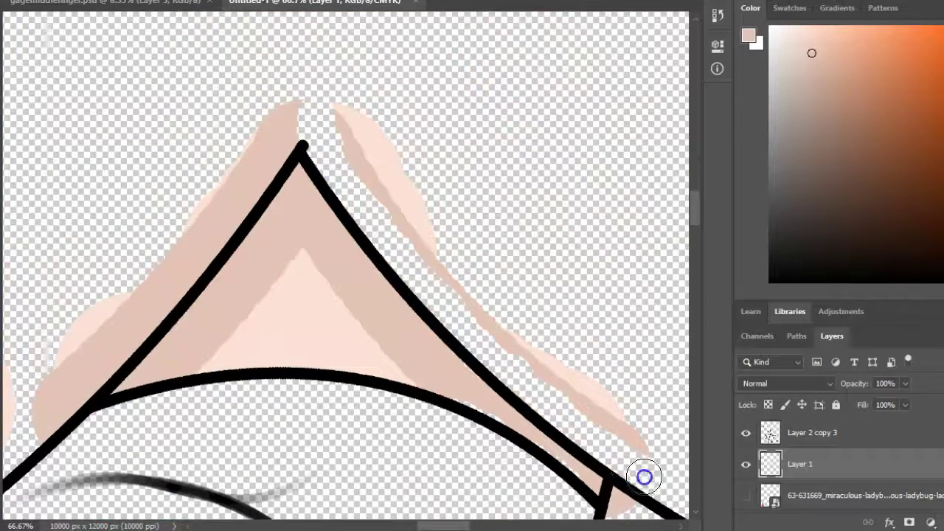
scroll(590, 327, "down", 3)
mouse_move(591, 327)
left_mouse_down()
mouse_move(524, 278)
mouse_move(407, 156)
left_mouse_up()
Step: Erase the skin and shadow color outside the forehead triangle's edge on the raised hand's side
scroll(406, 156, "left", 6)
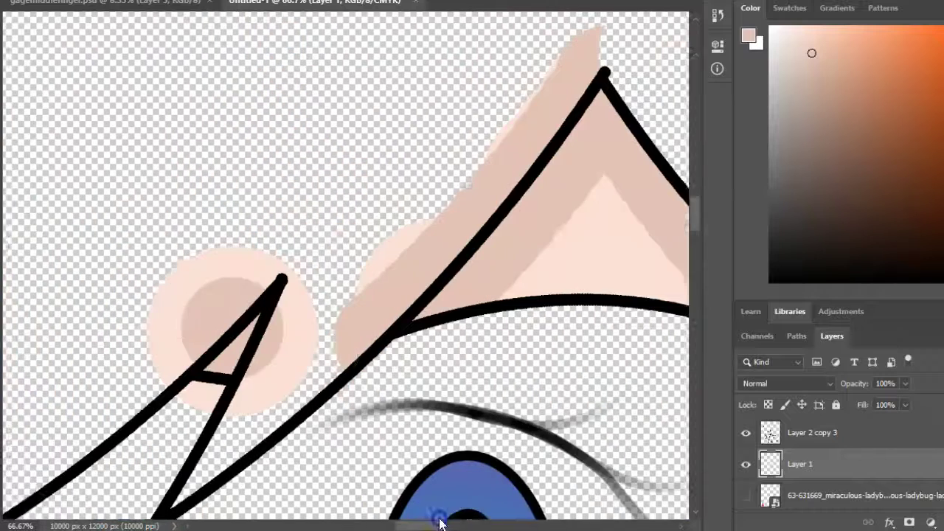
scroll(357, 295, "right", 1)
mouse_move(357, 294)
left_mouse_down()
mouse_move(390, 221)
mouse_move(353, 295)
mouse_move(472, 177)
mouse_move(524, 96)
mouse_move(435, 169)
mouse_move(315, 314)
left_mouse_up()
Step: Erase the skin and shadow color around the small skin patch between the fringe strands, using a larger eraser
scroll(314, 314, "down", 2)
mouse_move(195, 339)
left_mouse_down()
mouse_move(169, 354)
mouse_move(236, 293)
mouse_move(148, 297)
mouse_move(140, 228)
mouse_move(111, 274)
left_mouse_up()
scroll(233, 341, "down", 4)
key("bracketright")
key("bracketright")
key("bracketright")
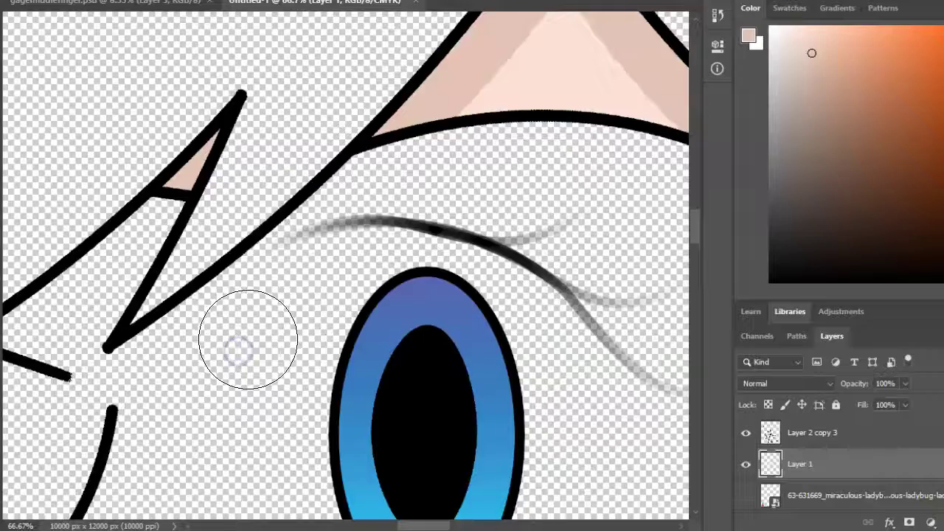
Step: Erase the skin and shadow color that spills below the chin, between the jaw, the collar and the hair strand
scroll(247, 324, "down", 6)
scroll(326, 258, "up", 3)
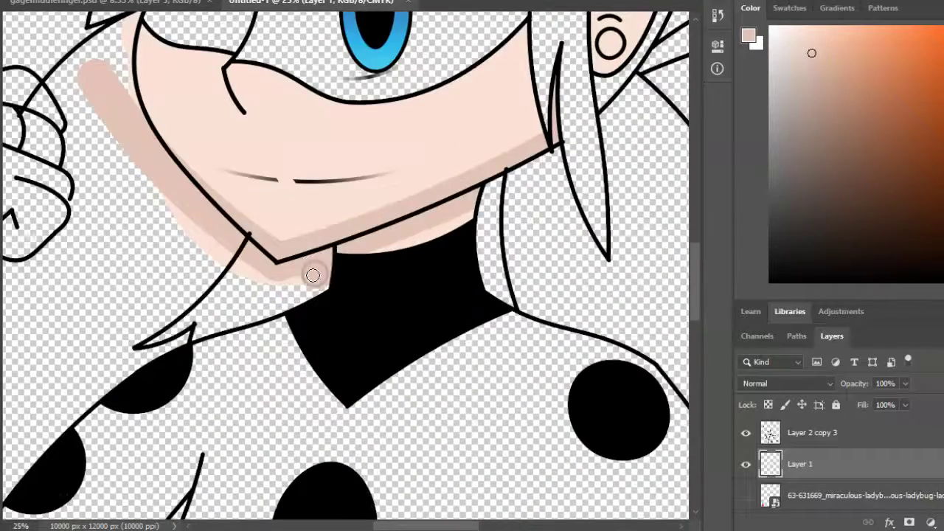
scroll(287, 269, "down", 1)
scroll(292, 260, "up", 3)
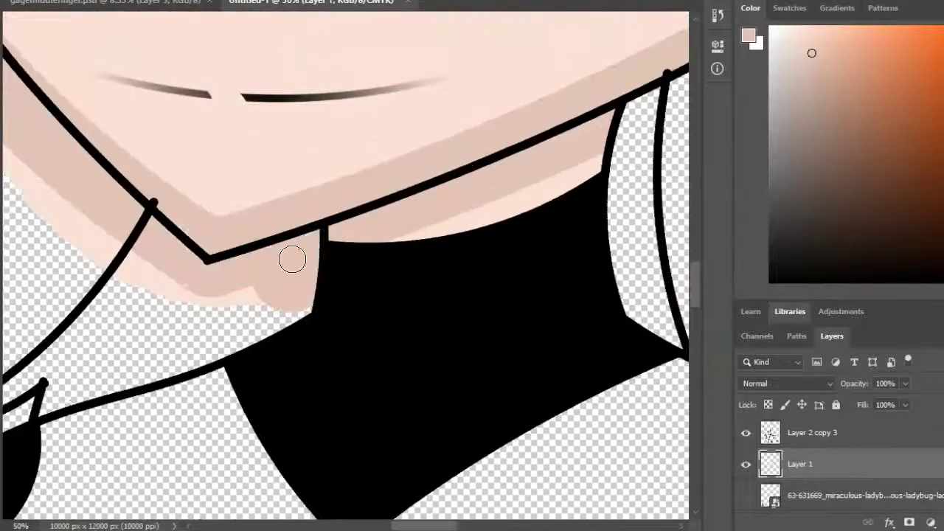
mouse_move(310, 252)
left_mouse_down()
mouse_move(159, 294)
mouse_move(140, 246)
mouse_move(293, 256)
left_mouse_up()
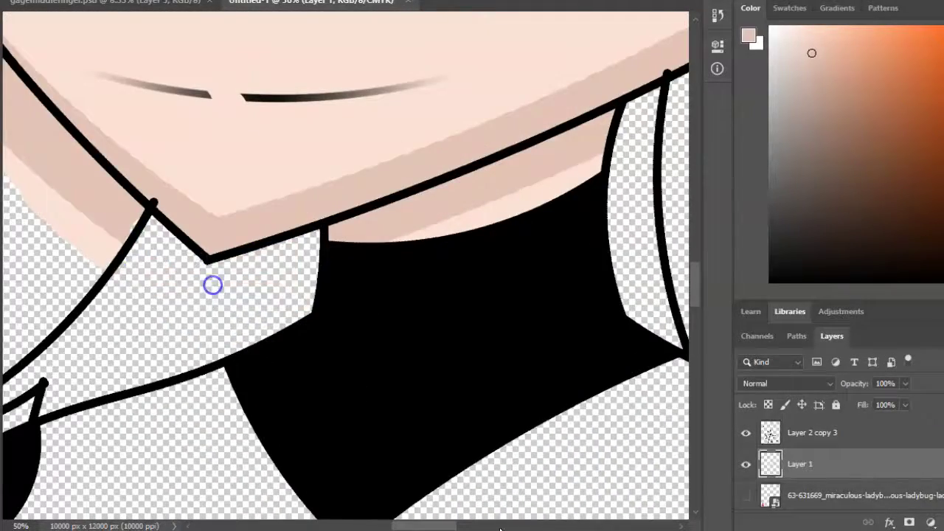
left_click_drag(212, 285, 411, 396)
Step: Erase the skin and shadow color that spills outside the cheek outline on the raised hand's side
scroll(376, 483, "up", 3)
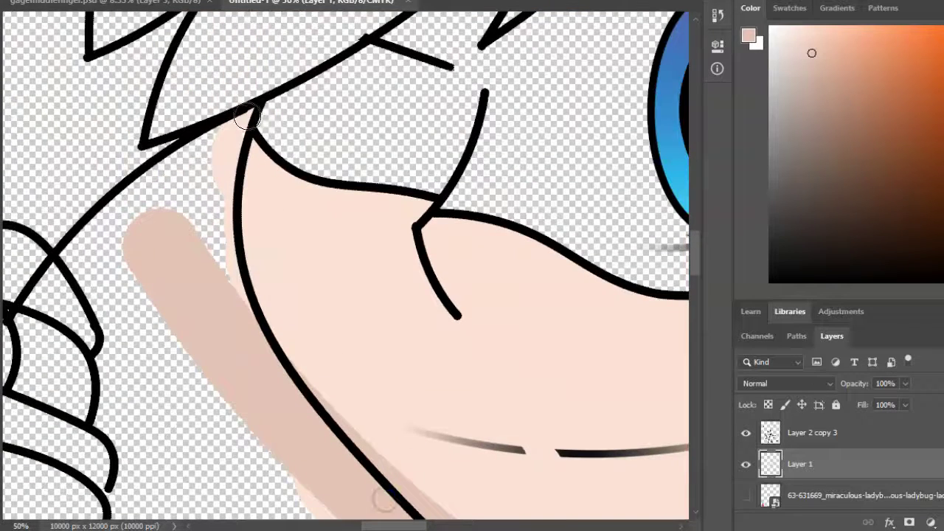
scroll(249, 337, "down", 5)
mouse_move(250, 136)
left_mouse_down()
mouse_move(350, 266)
mouse_move(352, 367)
mouse_move(145, 73)
mouse_move(174, 64)
mouse_move(223, 192)
left_mouse_up()
scroll(175, 63, "up", 1)
left_click_drag(361, 357, 211, 173)
scroll(182, 131, "down", 8)
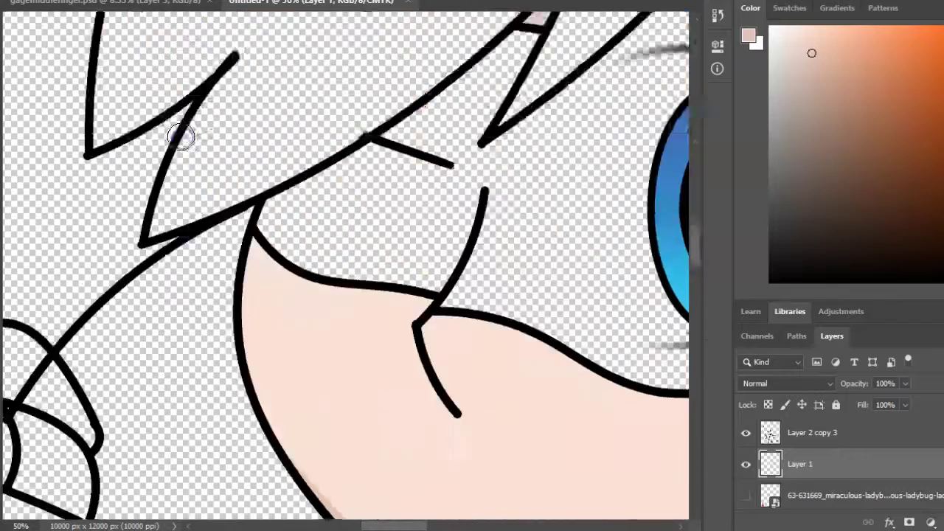
Step: Set the foreground color to the dark blue of the reference figure's hair
scroll(371, 295, "up", 3)
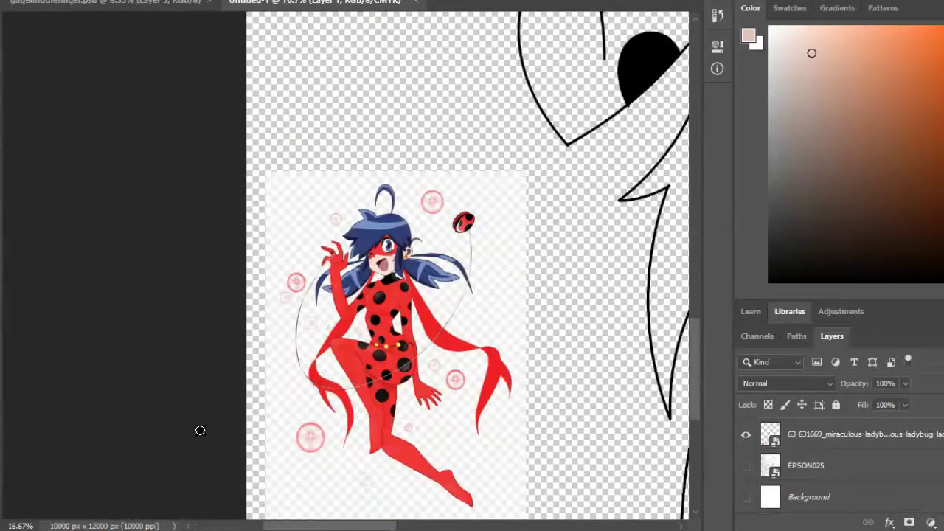
left_click(748, 37)
left_click(745, 189)
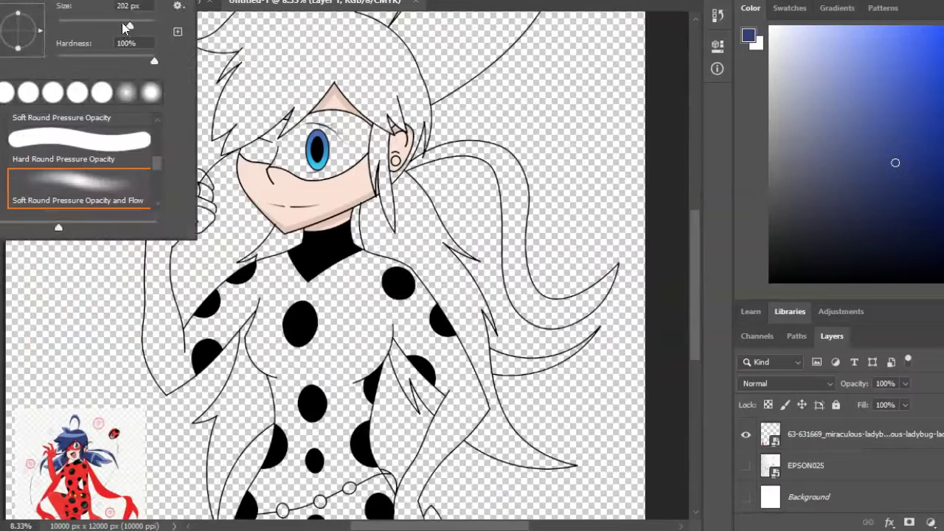
Step: Try to merge the line-art layer with the color layer
left_click(877, 435, "shift")
right_click(881, 438)
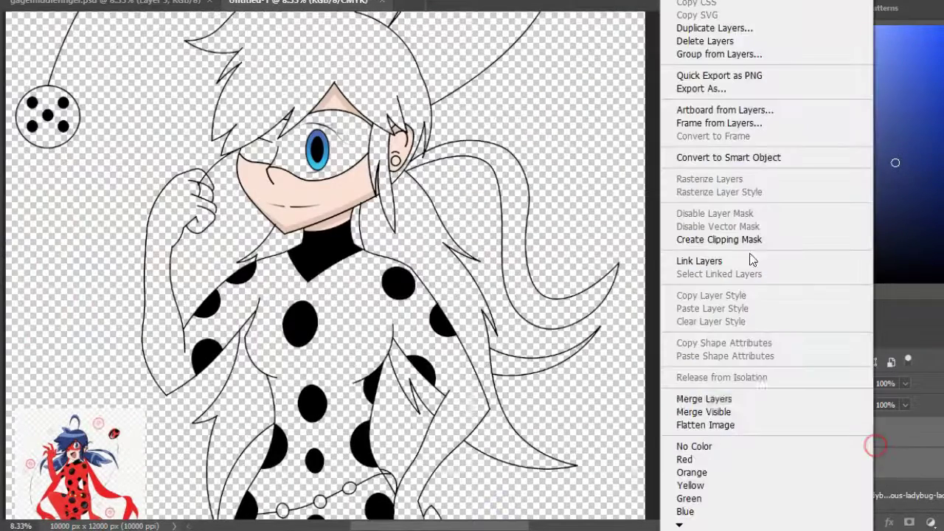
left_click(741, 397)
key("ctrl+z")
Step: Paint dark blue under the head hair and the hair loop on Layer 1
left_click_drag(811, 433, 832, 478)
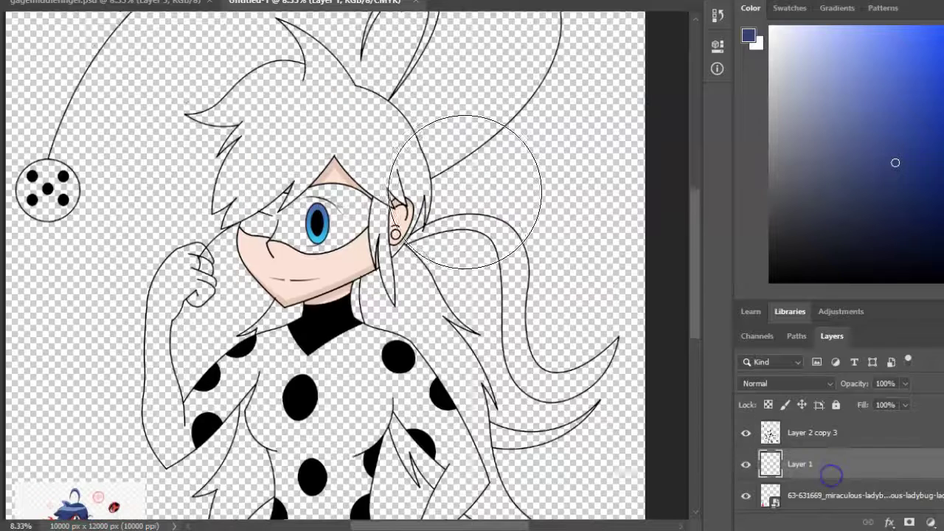
right_click(329, 108)
mouse_move(339, 109)
left_mouse_down()
mouse_move(322, 47)
mouse_move(226, 126)
mouse_move(301, 70)
mouse_move(224, 172)
mouse_move(241, 208)
mouse_move(317, 157)
mouse_move(387, 266)
mouse_move(393, 182)
mouse_move(396, 250)
mouse_move(396, 120)
mouse_move(331, 135)
mouse_move(347, 104)
mouse_move(337, 114)
mouse_move(333, 105)
left_mouse_up()
scroll(334, 105, "up", 1)
left_click_drag(376, 140, 424, 131)
Step: Paint dark blue under the long hair that falls behind the shoulder and the lock over the arm on that side
scroll(391, 190, "down", 3)
mouse_move(391, 190)
left_mouse_down()
mouse_move(468, 278)
mouse_move(509, 386)
mouse_move(588, 429)
mouse_move(492, 381)
mouse_move(477, 405)
left_mouse_up()
mouse_move(391, 291)
left_mouse_down()
mouse_move(442, 361)
mouse_move(405, 313)
left_mouse_up()
mouse_move(412, 125)
left_mouse_down()
mouse_move(438, 181)
mouse_move(404, 193)
mouse_move(467, 217)
left_mouse_up()
Step: Paint dark blue under the hair strands beside the chin and in front of the raised arm's shoulder
scroll(468, 216, "up", 2)
left_click_drag(280, 286, 237, 308)
scroll(256, 229, "down", 3)
mouse_move(255, 229)
left_mouse_down()
mouse_move(219, 394)
mouse_move(203, 331)
mouse_move(224, 320)
mouse_move(235, 292)
left_mouse_up()
scroll(352, 310, "up", 1)
scroll(353, 309, "up", 3)
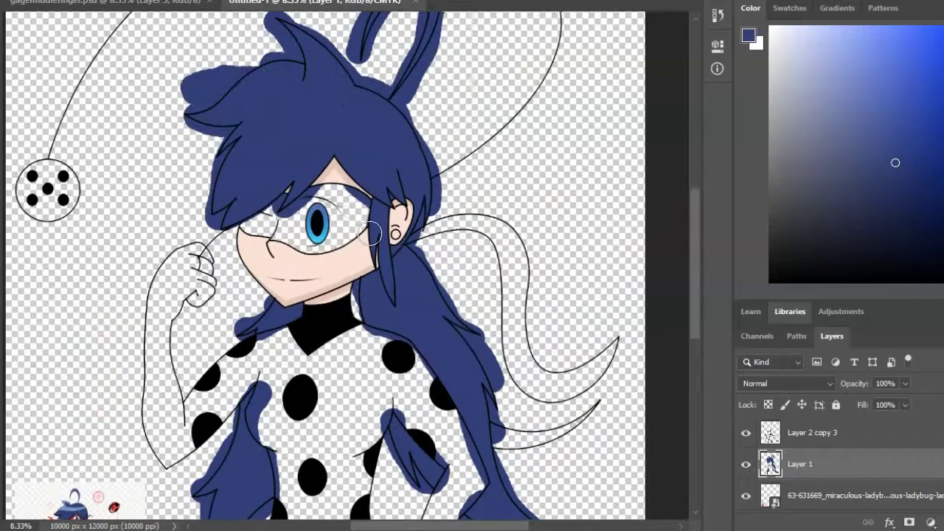
Step: Erase the blue hair color that spills inside the hair loop above the head
scroll(370, 234, "up", 2)
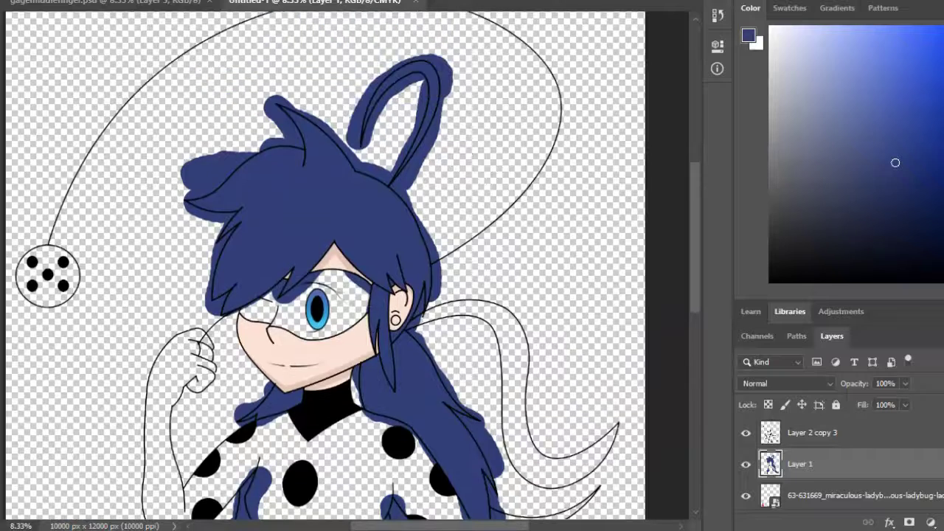
right_click(92, 25)
left_click(273, 70)
scroll(346, 122, "up", 4)
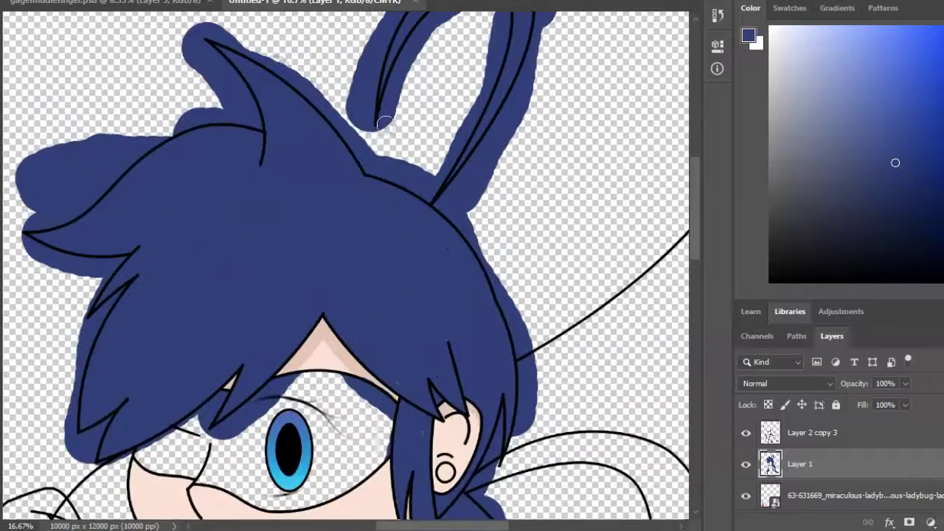
scroll(485, 302, "up", 2)
mouse_move(485, 302)
left_mouse_down()
mouse_move(552, 129)
mouse_move(463, 283)
mouse_move(440, 274)
mouse_move(453, 249)
mouse_move(452, 222)
mouse_move(486, 165)
mouse_move(560, 91)
mouse_move(638, 59)
mouse_move(478, 238)
left_mouse_up()
scroll(544, 143, "down", 2)
Step: Set the foreground color to a very dark navy for the hair shadow, matching the reference figure
right_click(449, 249)
left_click(217, 36)
left_click_drag(461, 525, 487, 525)
scroll(506, 489, "down", 4)
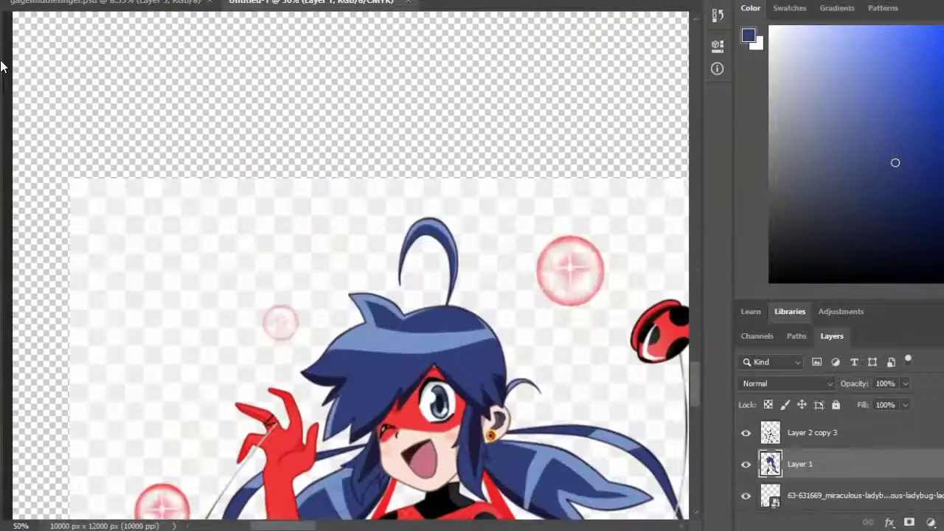
left_click(748, 37)
left_click(737, 186)
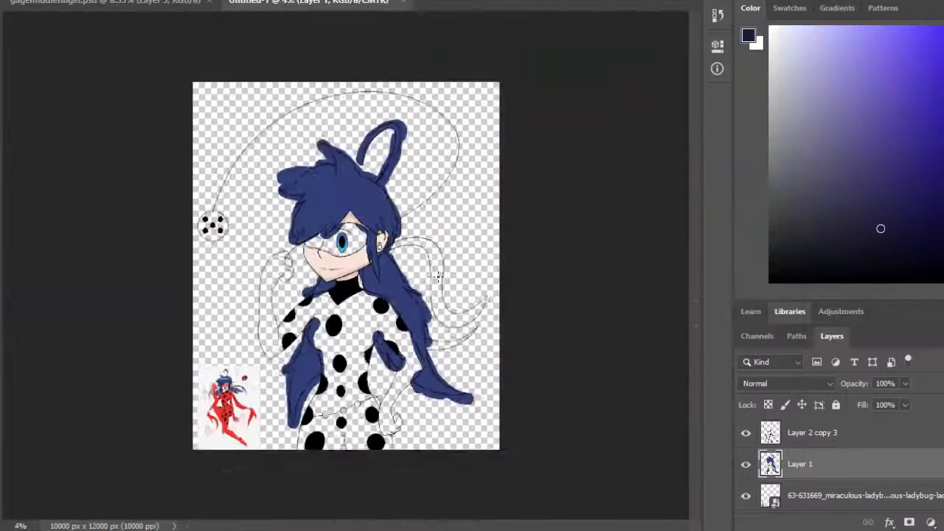
Step: Set the brush size to 149 px and stroke a dark shadow path along the fringe from its tip above the nose to the forehead peak
scroll(437, 276, "up", 4)
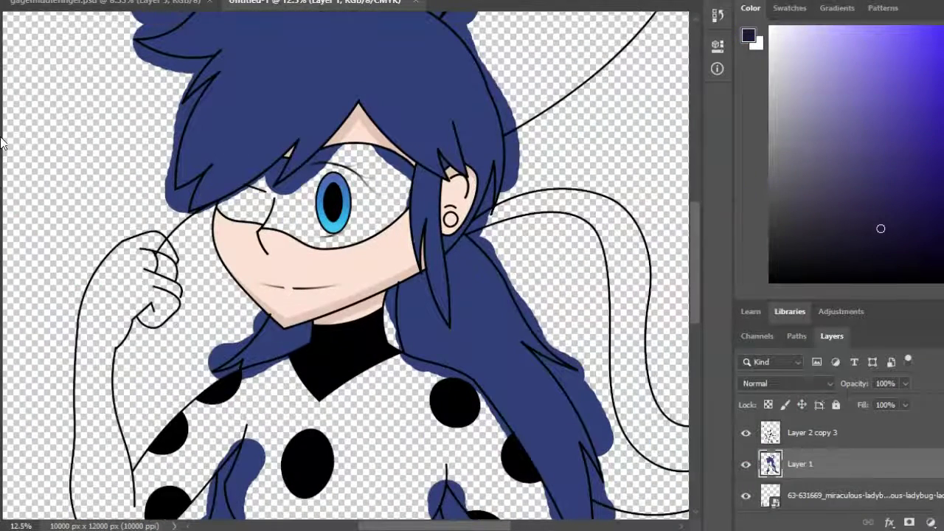
left_click(15, 2)
left_click(44, 2)
left_click(44, 1)
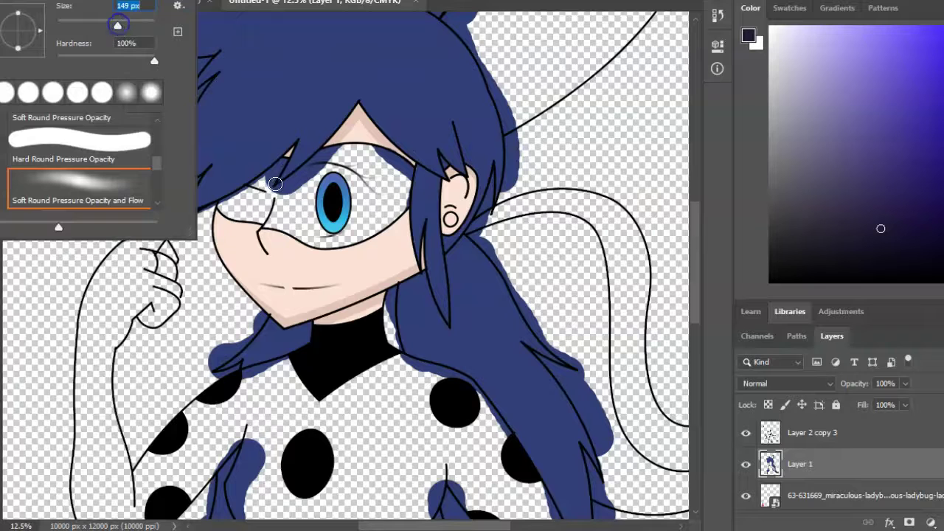
key("Return")
key("p")
right_click(323, 133)
key("Escape")
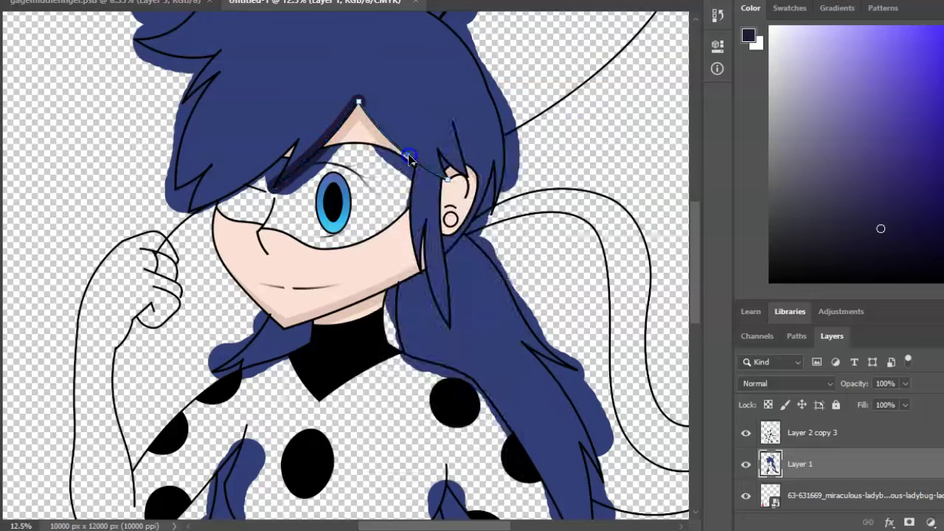
Step: Stroke a dark shadow path along the fringe edge from the forehead peak to the ear
right_click(410, 161)
right_click(453, 193)
key("Escape")
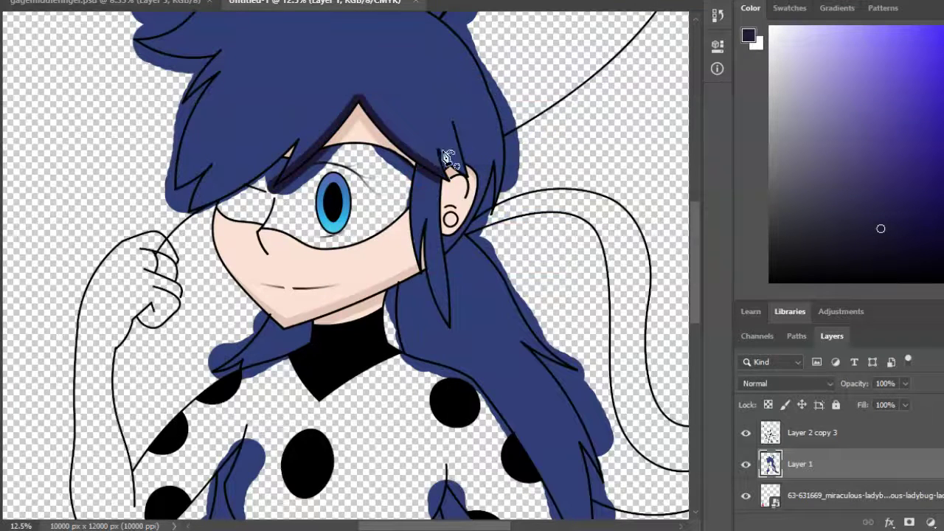
Step: Stroke a dark shadow path along the fringe's lower edge above the nose, out to the outermost lock's tip
right_click(253, 186)
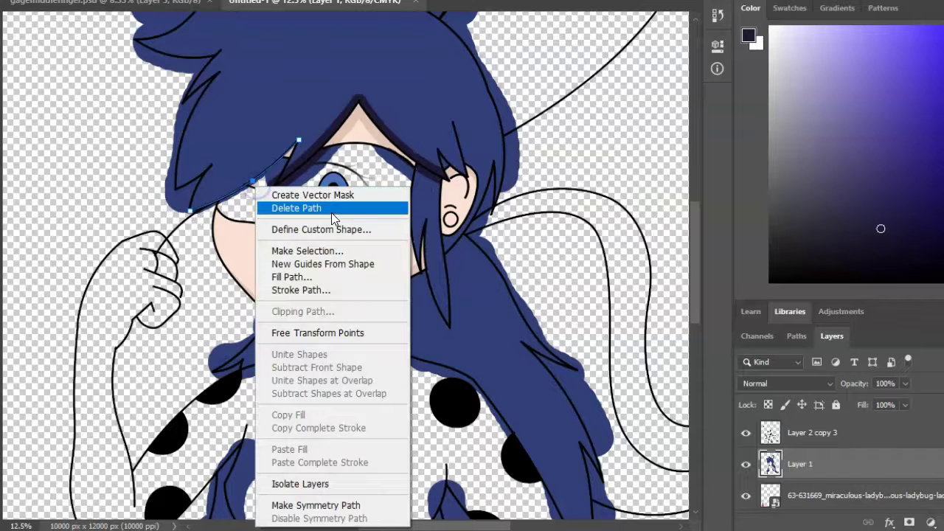
left_click(301, 290)
left_click(589, 120)
scroll(374, 181, "up", 1)
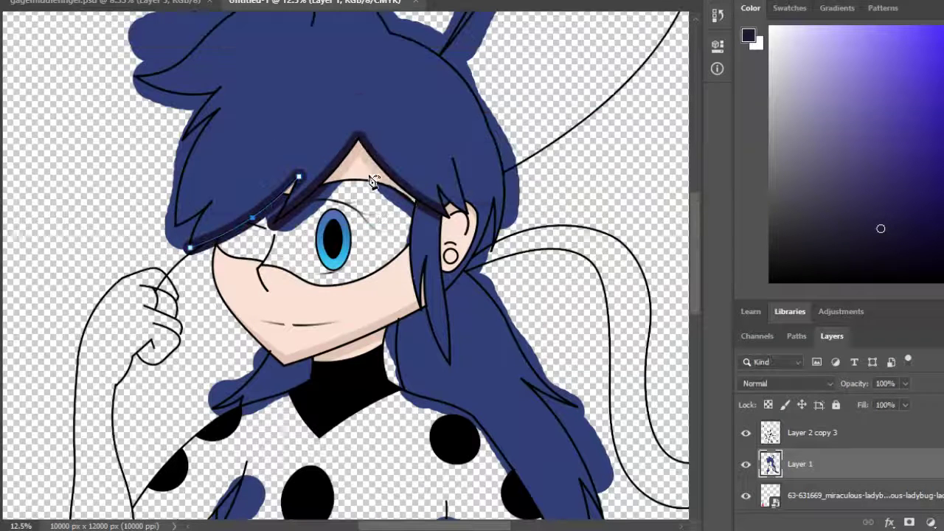
Step: Set the background color to the hair blue 2f3e77 and use it to touch up the shadow's end at the small skin patch
left_click(755, 43)
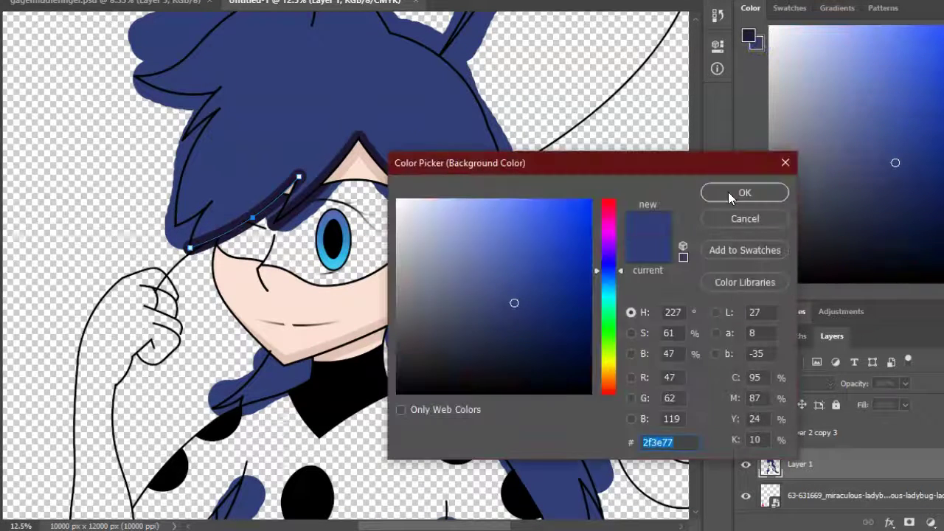
left_click(754, 190)
left_click(301, 183, "alt")
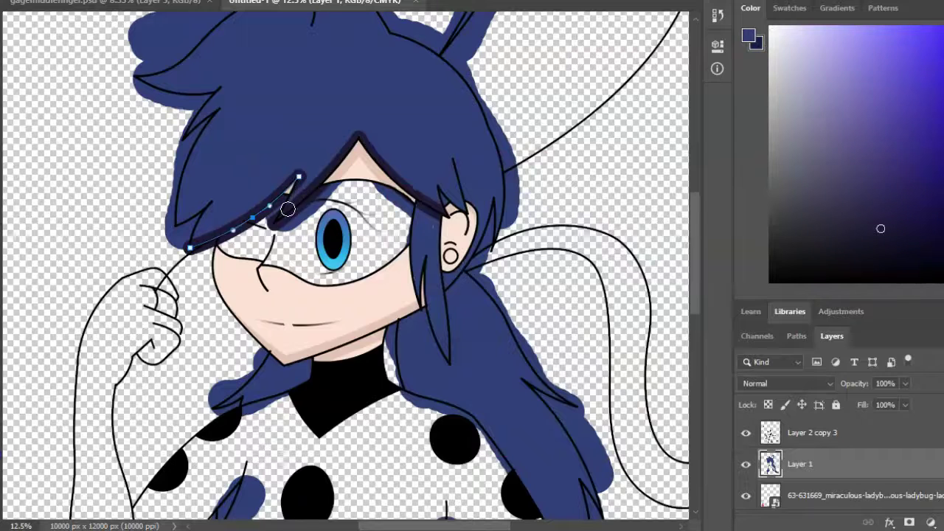
key("ctrl+plus")
key("ctrl+plus")
key("ctrl+plus")
right_click(240, 90)
left_click(223, 109)
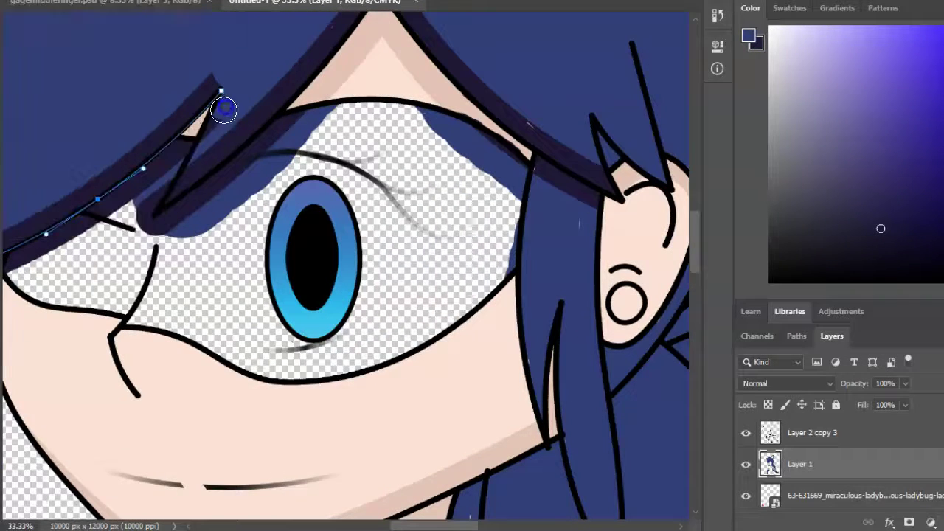
Step: Adjust the brush size and stroke a dark shadow path along the inner edge of the looped hair strand above the head
key("ctrl+minus")
key("ctrl+minus")
right_click(118, 7)
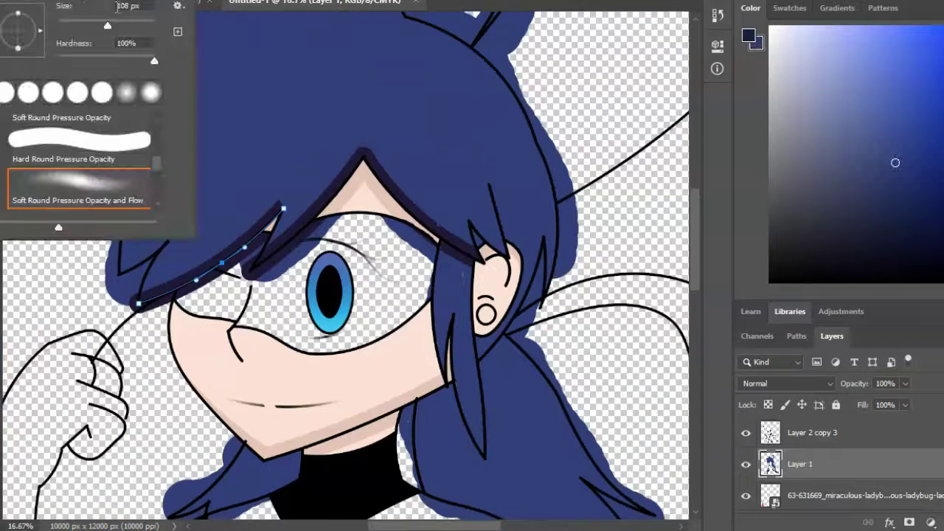
key("Return")
scroll(131, 143, "up", 3)
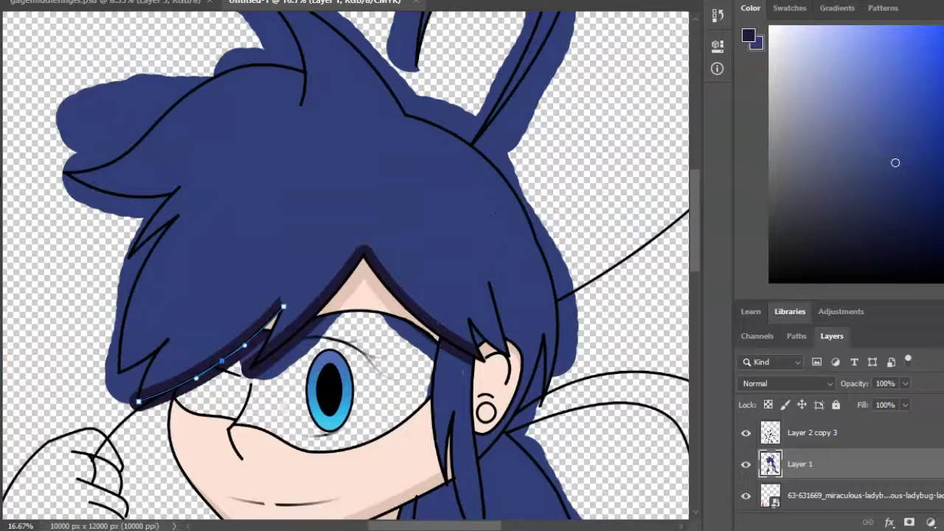
scroll(346, 266, "up", 4)
left_click(417, 201)
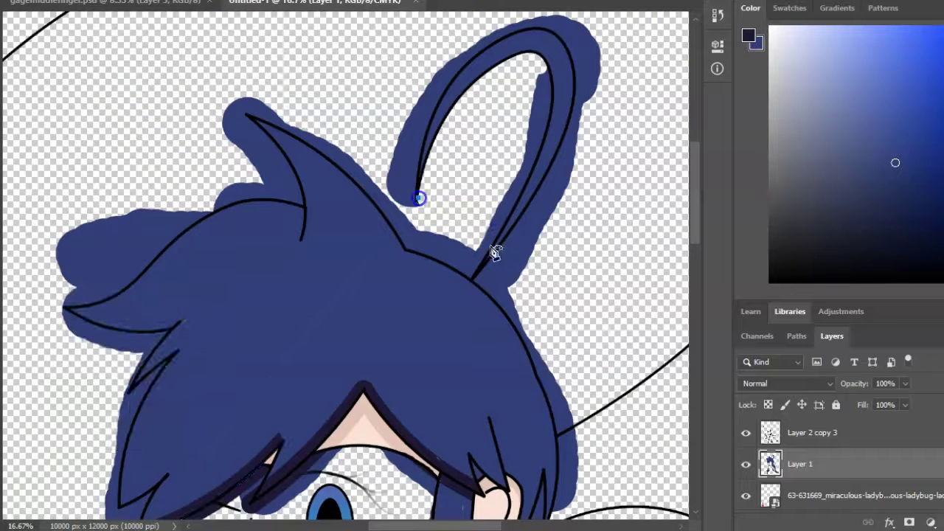
left_click(475, 279)
left_click(549, 79)
key("Return")
scroll(501, 159, "down", 6)
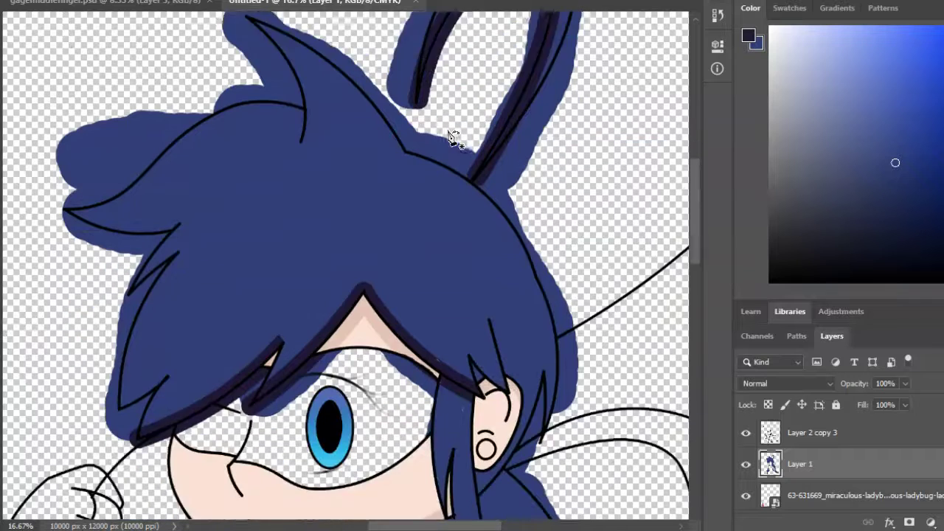
left_click(827, 434)
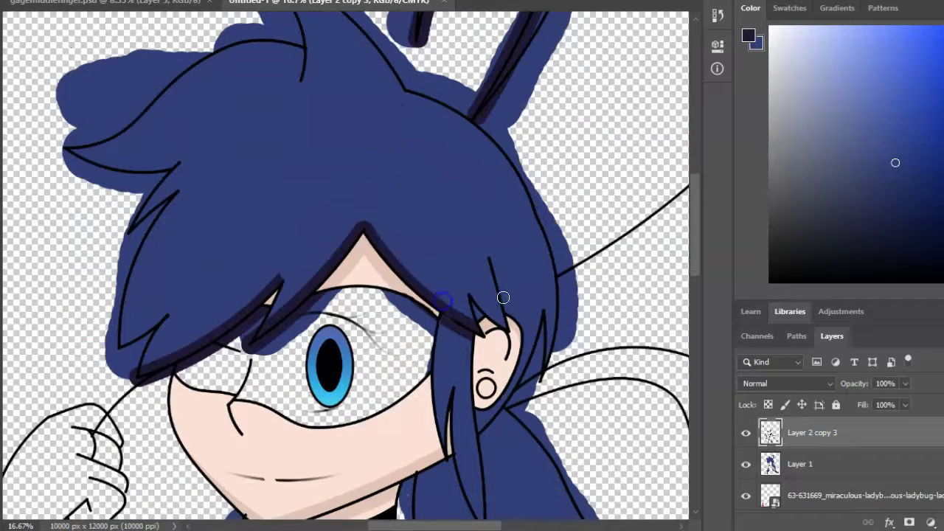
scroll(347, 158, "down", 3)
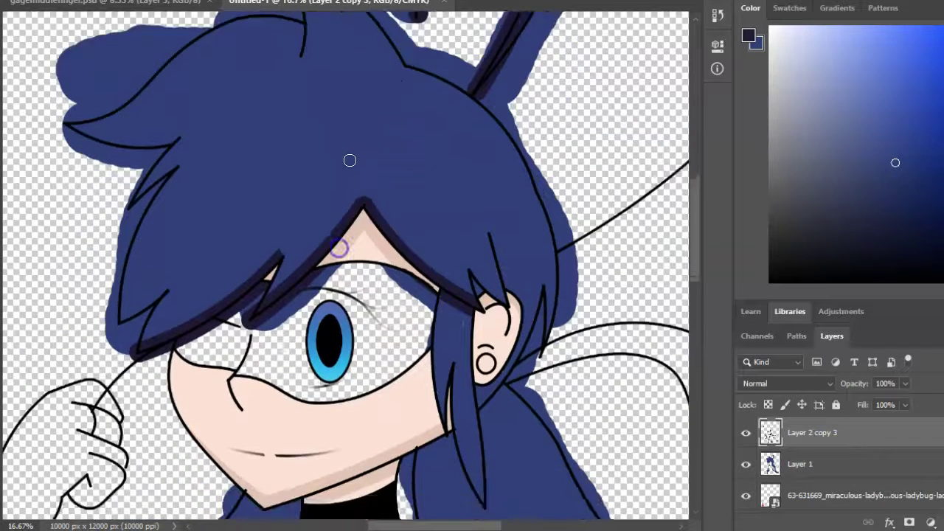
left_click(852, 477)
Step: Stroke a dark shadow path on Layer 1 down the pigtail beside the neck, from the jaw to the shoulder line
scroll(424, 150, "up", 3)
scroll(424, 150, "down", 10)
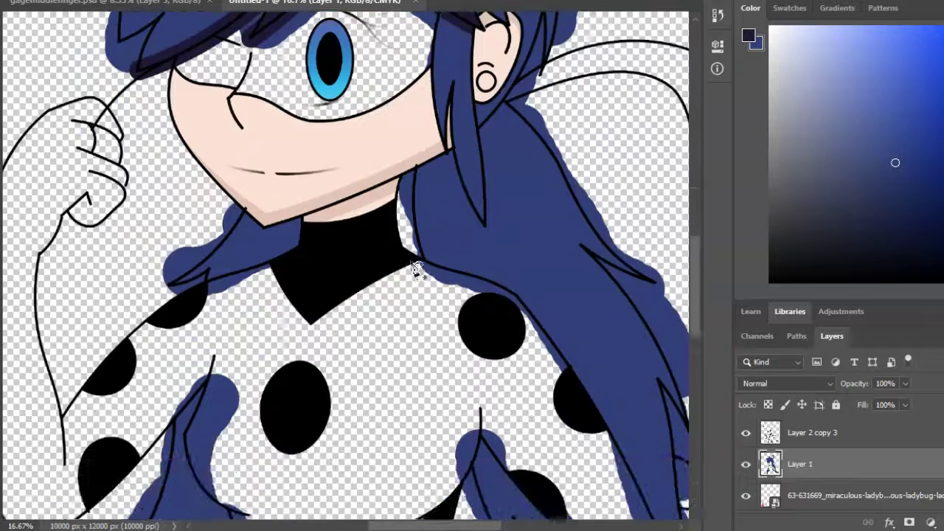
right_click(412, 210)
left_click(472, 324)
left_click(585, 118)
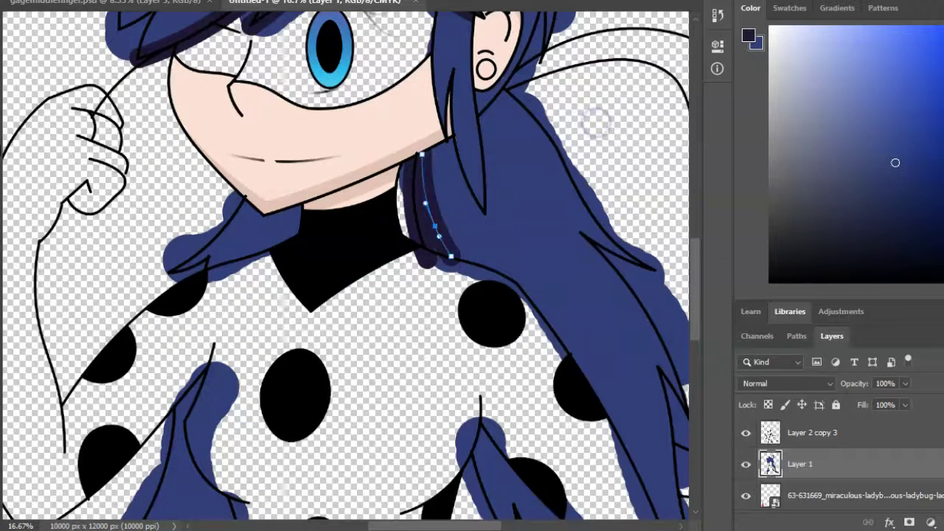
key("Escape")
Step: Brush dark shadow over the hair behind the chin and the lock parts showing between the torso and both arms
mouse_move(185, 269)
left_mouse_down()
mouse_move(277, 241)
mouse_move(302, 204)
mouse_move(202, 257)
mouse_move(267, 215)
left_mouse_up()
scroll(464, 251, "down", 3)
mouse_move(480, 265)
left_mouse_down()
mouse_move(584, 384)
mouse_move(492, 308)
mouse_move(499, 371)
left_mouse_up()
scroll(423, 386, "down", 1)
left_click_drag(180, 200, 196, 129)
scroll(137, 475, "down", 2)
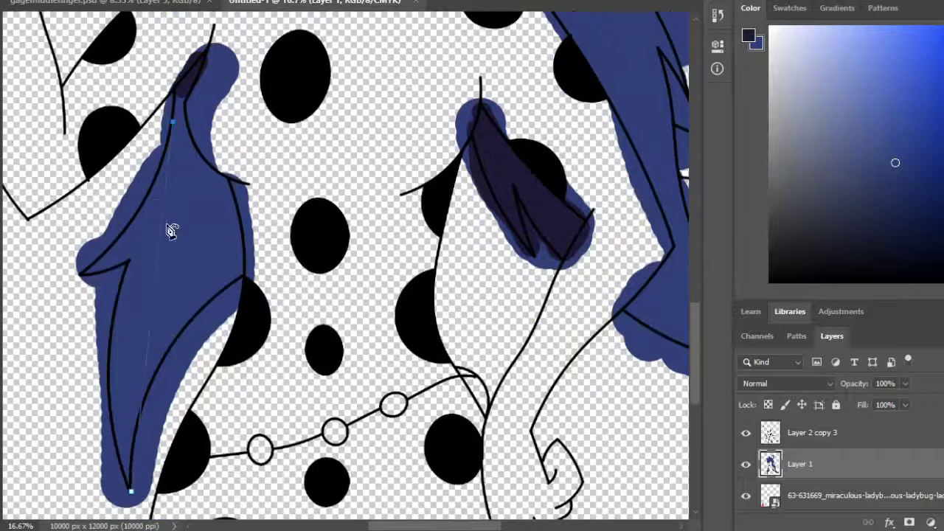
Step: Stroke a dark shadow path down the long lock below the raised arm to its tip and brush in the shadow near its top
right_click(172, 208)
left_click(243, 295)
key("Return")
key("Return")
mouse_move(184, 96)
left_mouse_down()
mouse_move(197, 165)
mouse_move(222, 187)
mouse_move(219, 297)
mouse_move(144, 406)
mouse_move(184, 160)
mouse_move(223, 283)
mouse_move(211, 266)
mouse_move(157, 349)
mouse_move(200, 201)
mouse_move(185, 256)
mouse_move(177, 66)
left_mouse_up()
Step: Stroke a curved dark shadow path from the neck along the lower edge of the long pigtail to its tip
scroll(177, 66, "down", 4)
left_click(442, 425)
scroll(379, 354, "up", 2)
right_click(396, 295)
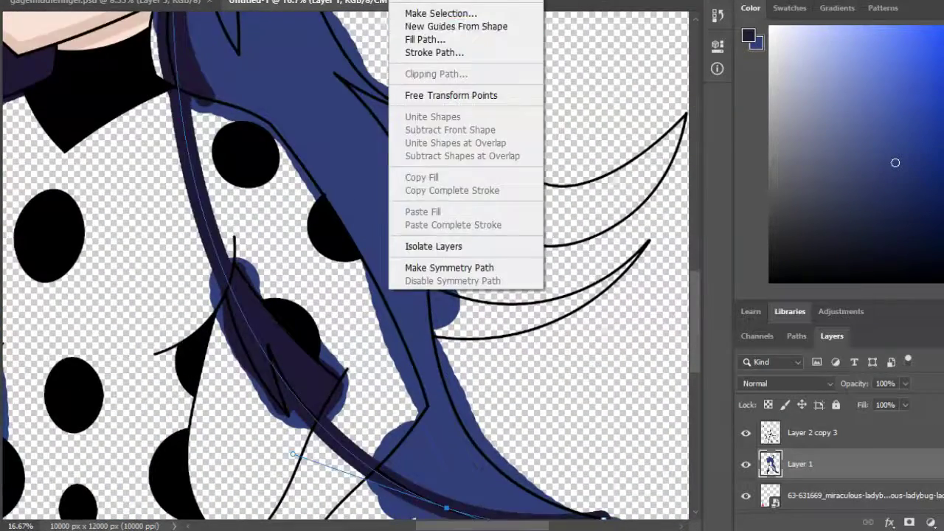
key("Escape")
Step: Stroke a second dark shadow path down to the long pigtail's tip and fill the tip area between the two paths with shadow
scroll(395, 295, "down", 3)
left_click(601, 398)
scroll(479, 345, "up", 2)
right_click(432, 295)
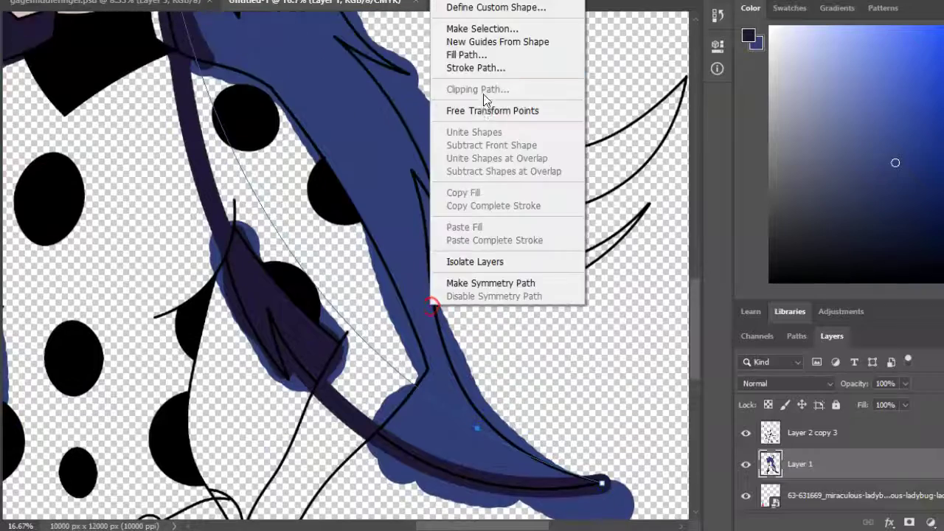
key("Escape")
scroll(206, 293, "up", 7)
scroll(206, 292, "down", 6)
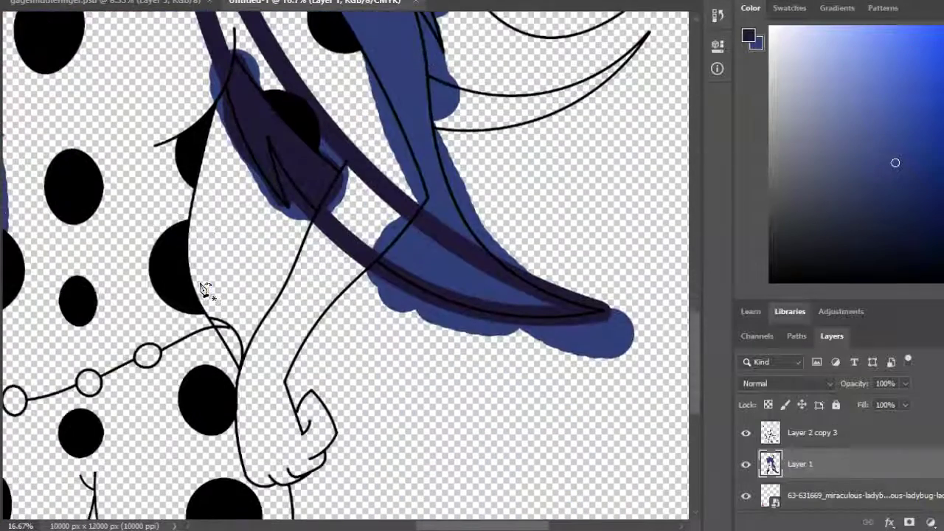
mouse_move(435, 241)
left_mouse_down()
mouse_move(420, 246)
mouse_move(447, 285)
left_mouse_up()
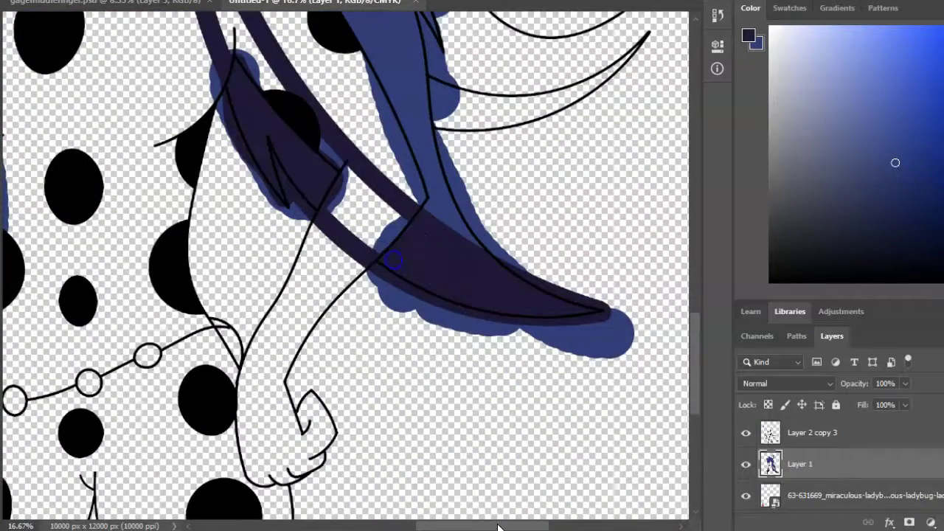
Step: Stroke a dark shadow path along the lower edge of the fringe's outer lock, just above the outermost tip
scroll(343, 232, "up", 6)
scroll(342, 216, "up", 4)
key("p")
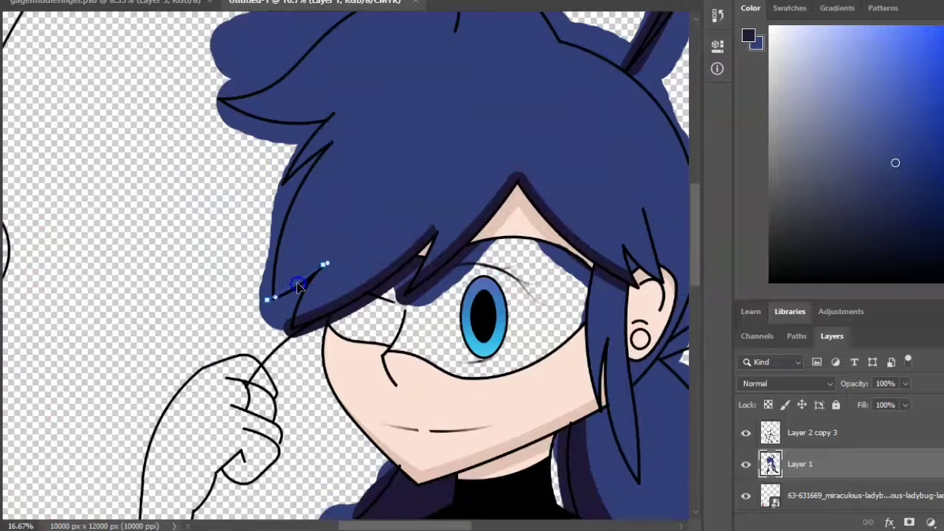
key("shift+p")
key("shift+p")
right_click(291, 292)
left_click(358, 299)
key("Return")
Step: Clear the path and trim the rounded inner end of the outer lock's shadow with the hair blue
right_click(377, 189)
left_click(421, 213)
key("ctrl+plus")
key("ctrl+plus")
key("ctrl+plus")
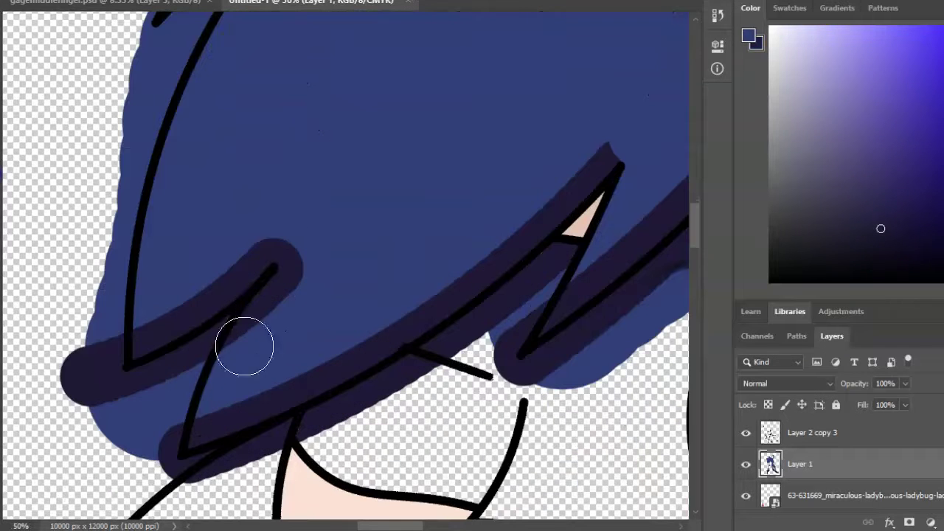
key("ctrl+minus")
key("ctrl+minus")
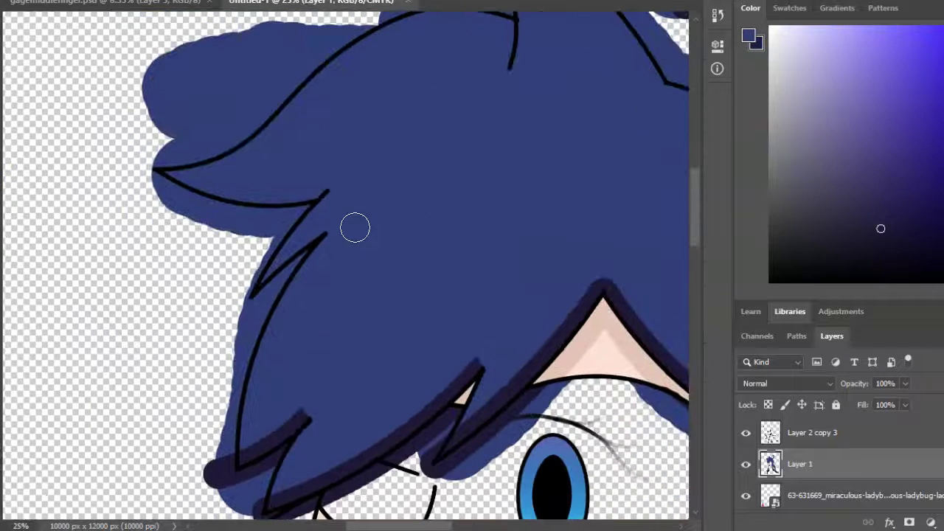
Step: Stroke a dark shadow path along the small pointed lock on the hair's outer edge and trim its upper end with the hair blue
left_click(2, 328)
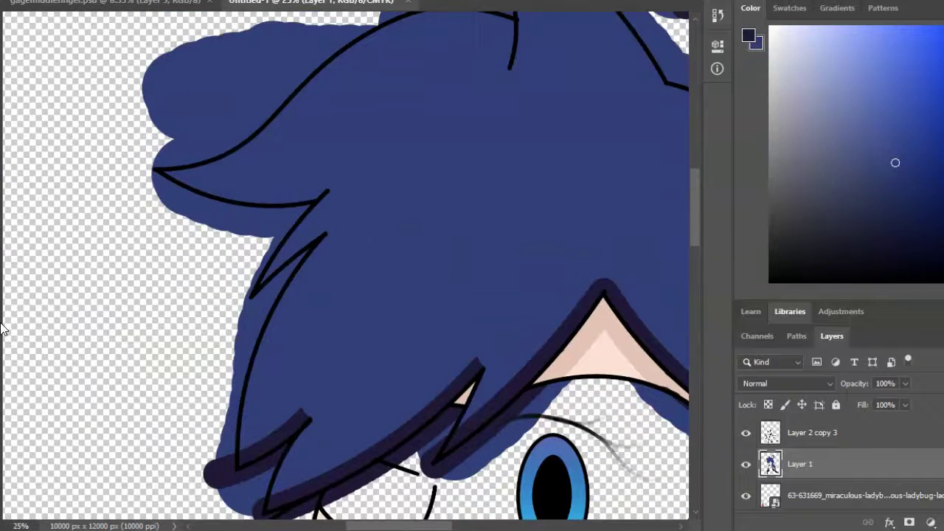
right_click(279, 276)
left_click(385, 234)
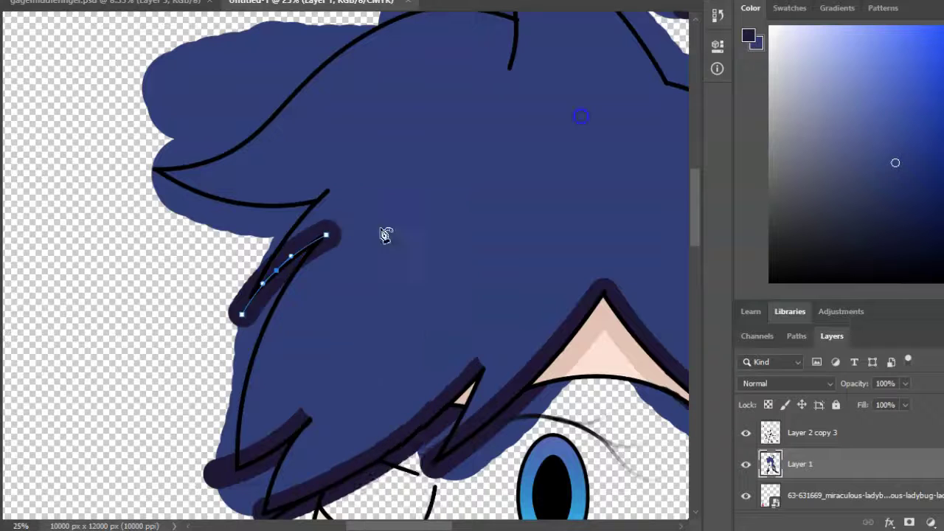
left_click(1, 459)
scroll(423, 266, "up", 2)
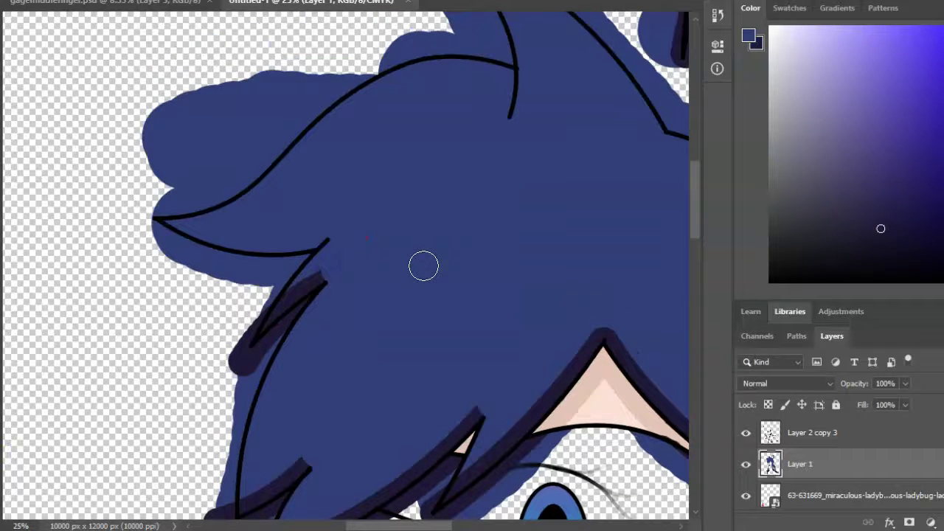
scroll(423, 266, "up", 2)
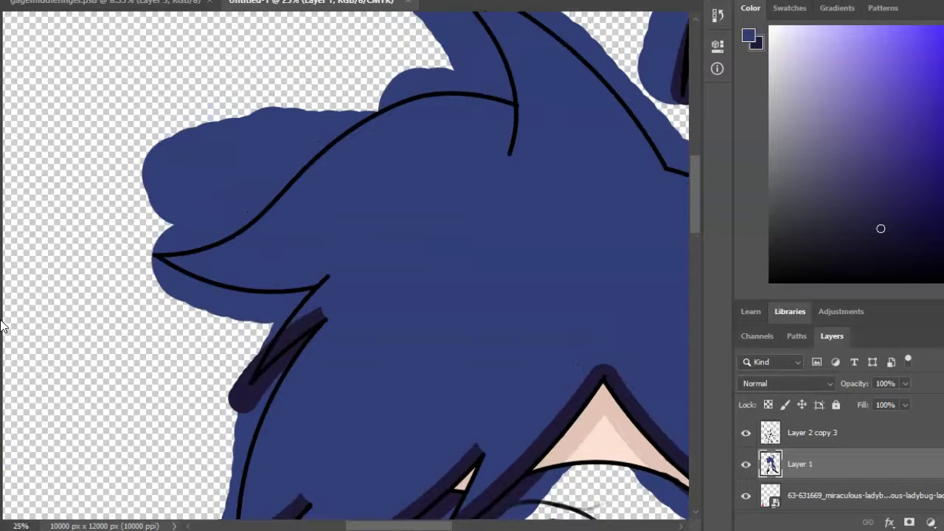
Step: Stroke the lower edge of the pointed outer bang tuft with the dark navy shadow colour
left_click(322, 293, "alt")
right_click(237, 278)
left_click(280, 297)
key("Return")
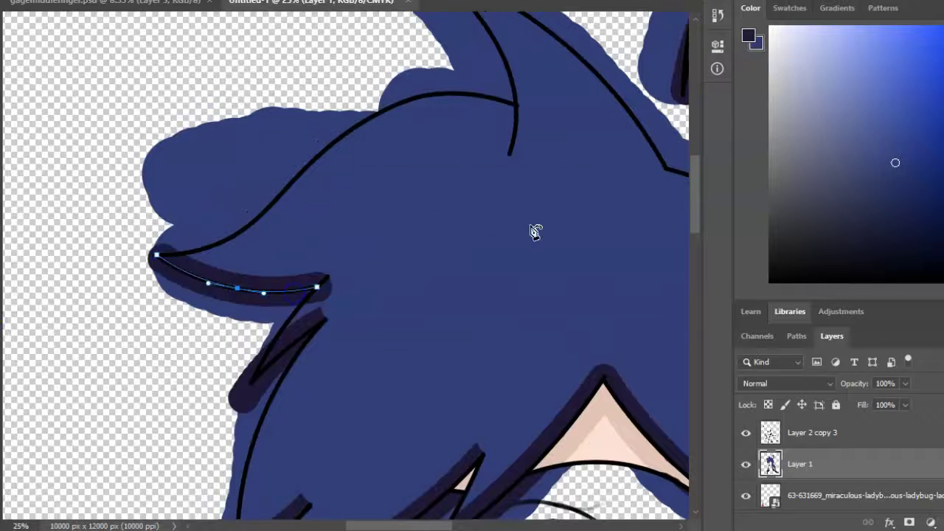
Step: Sample the base hair blue and paint over the excess shadow at the inner end of that tuft
left_click(331, 295, "alt")
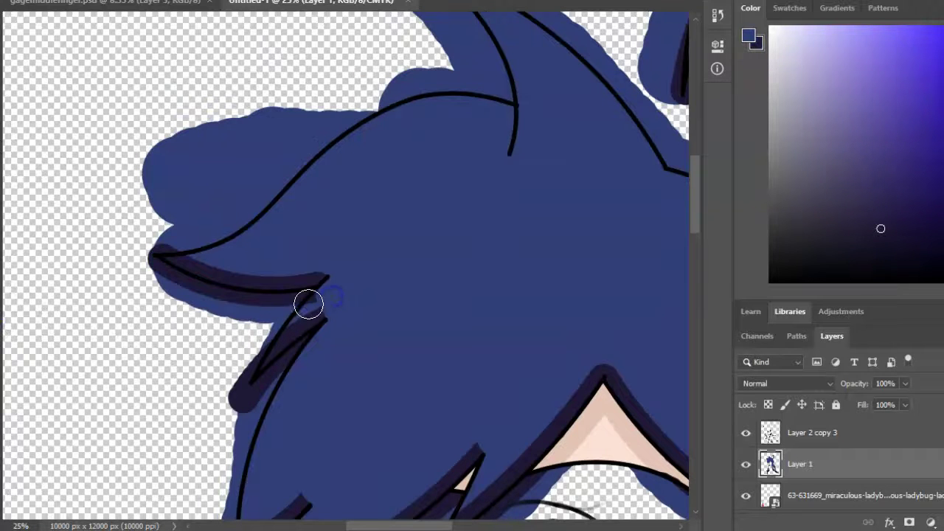
key("ctrl+plus")
key("ctrl+plus")
key("Escape")
key("ctrl+minus")
key("ctrl+minus")
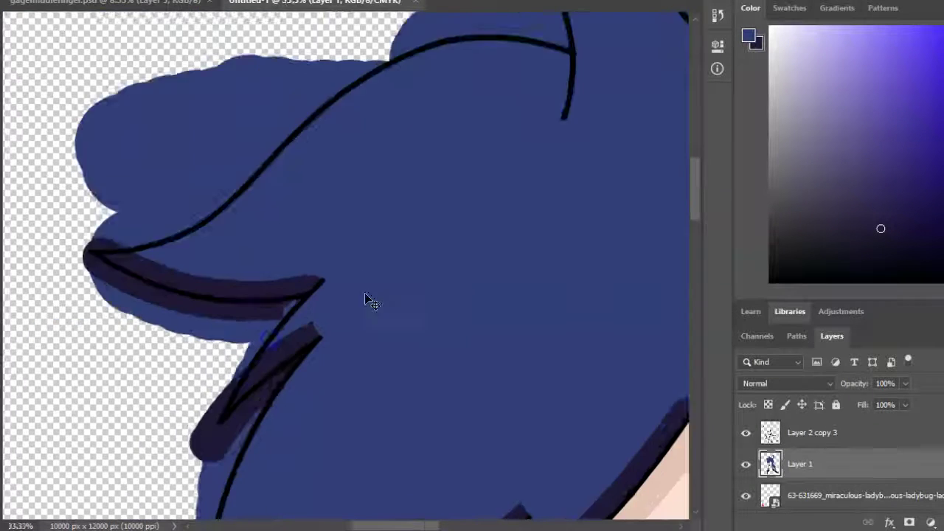
Step: Stroke a dark navy shadow along the cheek-side edge of the hair lock in front of the ear
scroll(364, 295, "down", 3)
left_click_drag(398, 520, 453, 520)
scroll(264, 291, "down", 2)
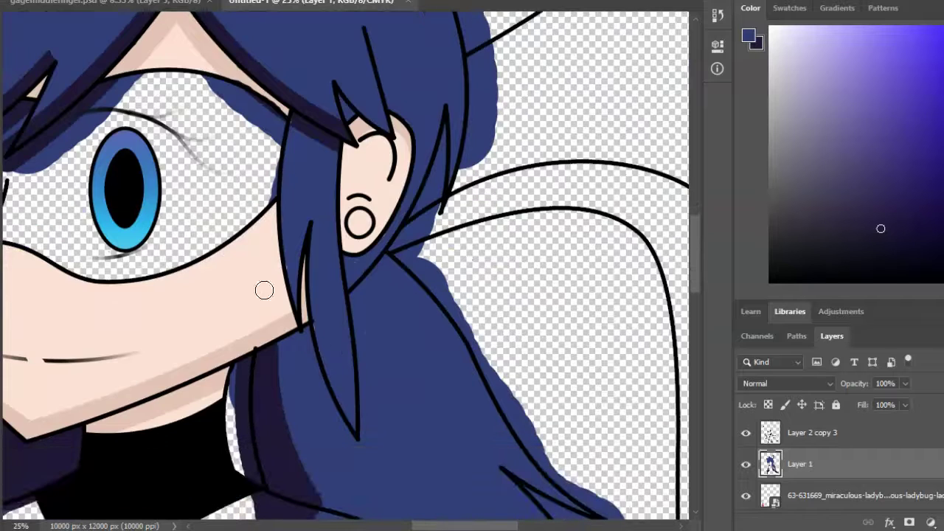
key("g")
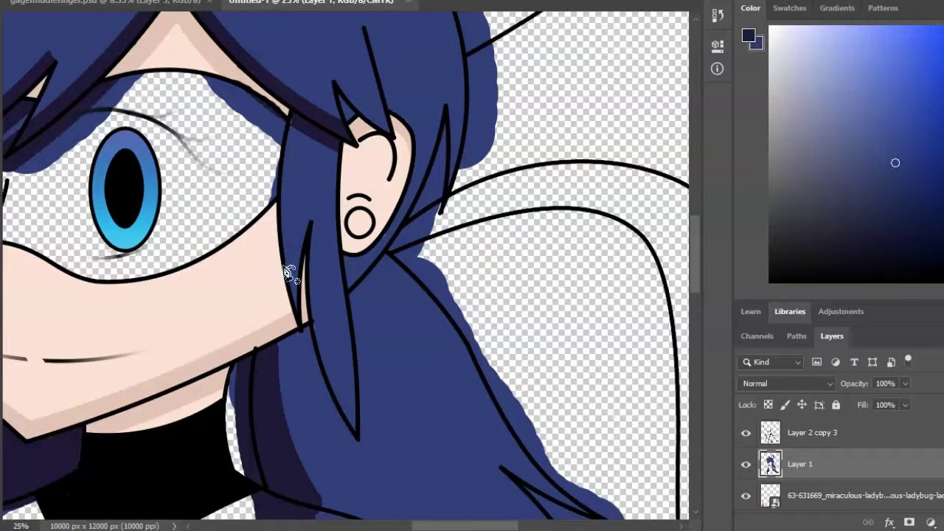
right_click(302, 272)
left_click(331, 301)
key("Return")
Step: Add the dark shadow down to the tip of the long side lock and trim its excess with the base blue
right_click(330, 299)
key("Escape")
left_click_drag(305, 297, 356, 424)
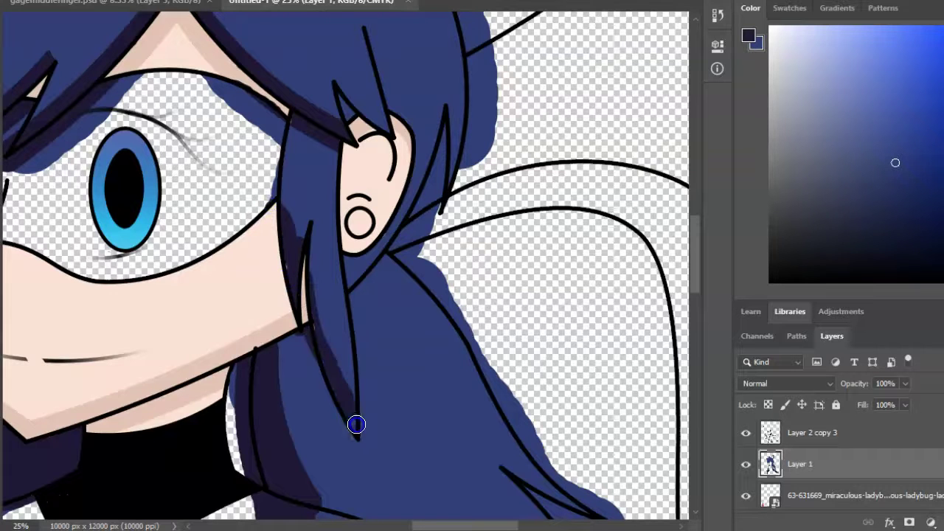
key("x")
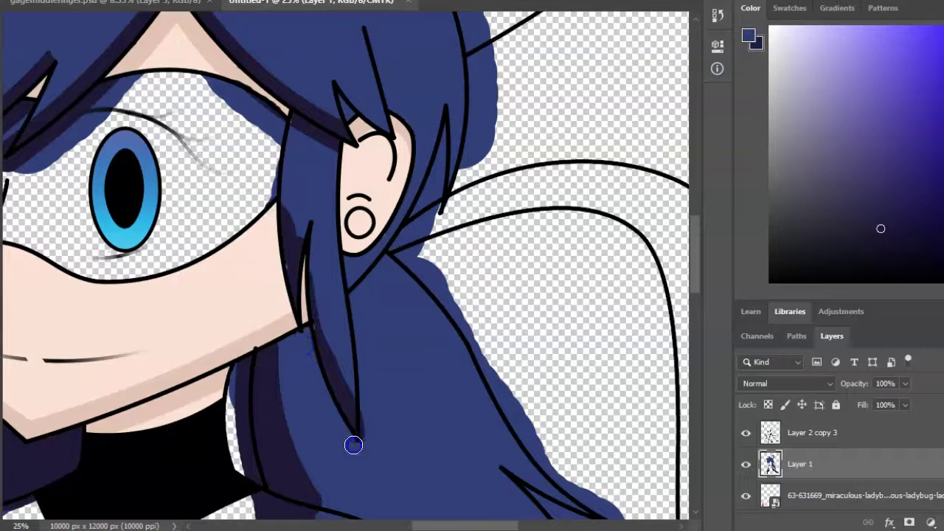
scroll(335, 435, "down", 3)
scroll(312, 274, "up", 4)
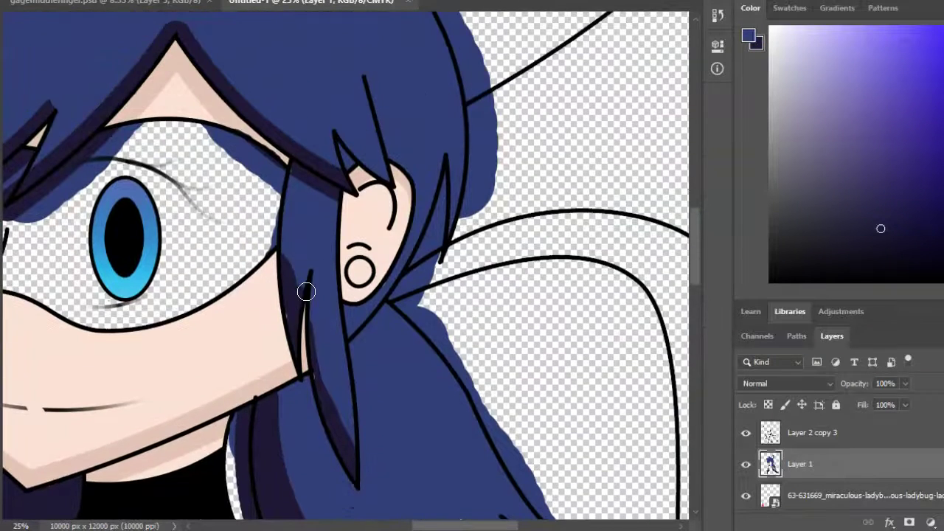
Step: Set the foreground colour to the light blue hair highlight sampled from the reference picture
scroll(305, 291, "up", 3)
scroll(317, 403, "left", 5)
scroll(376, 525, "down", 8)
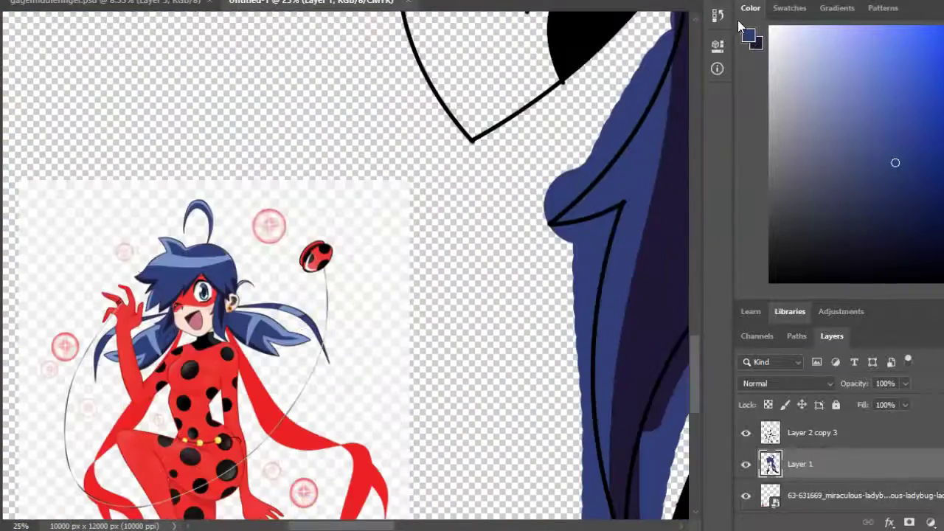
left_click(748, 36)
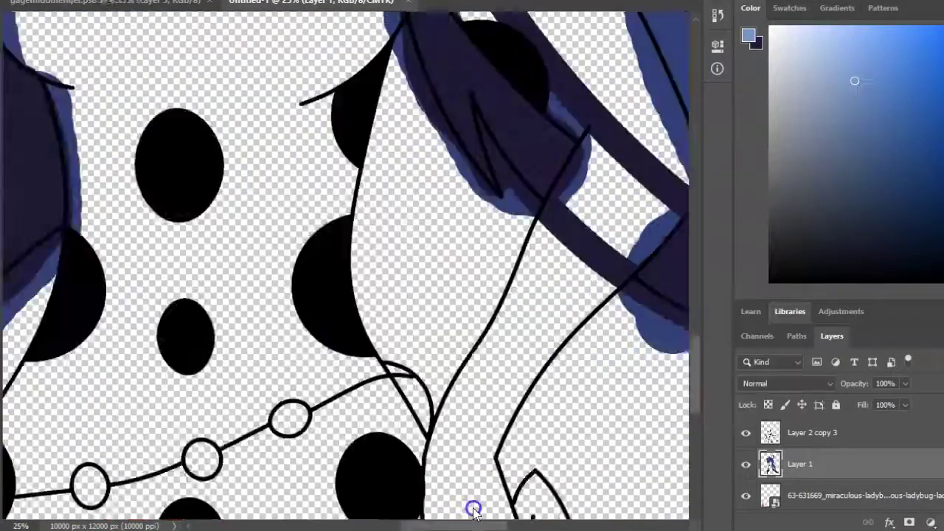
scroll(474, 510, "up", 10)
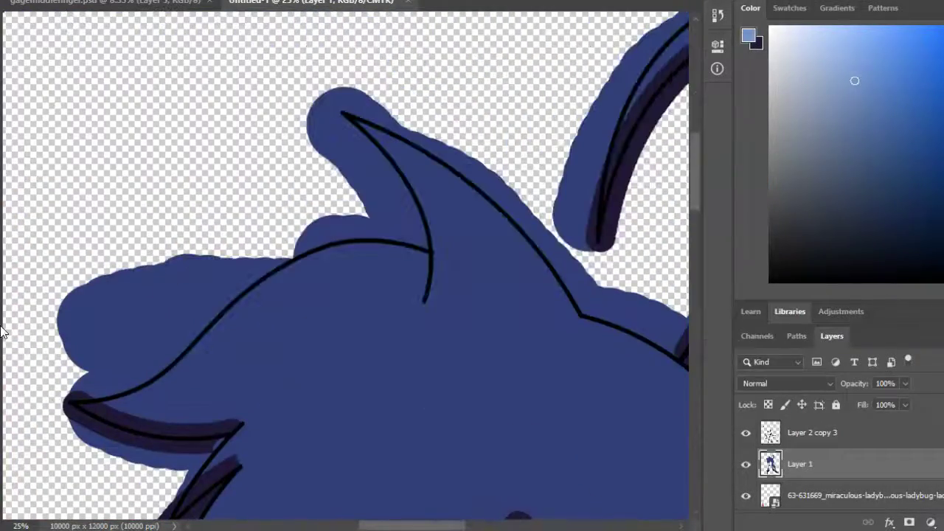
Step: Stroke the inner curve of the hair spike in light blue with the Brush, then cover its excess with base blue
right_click(431, 248)
left_click(472, 299)
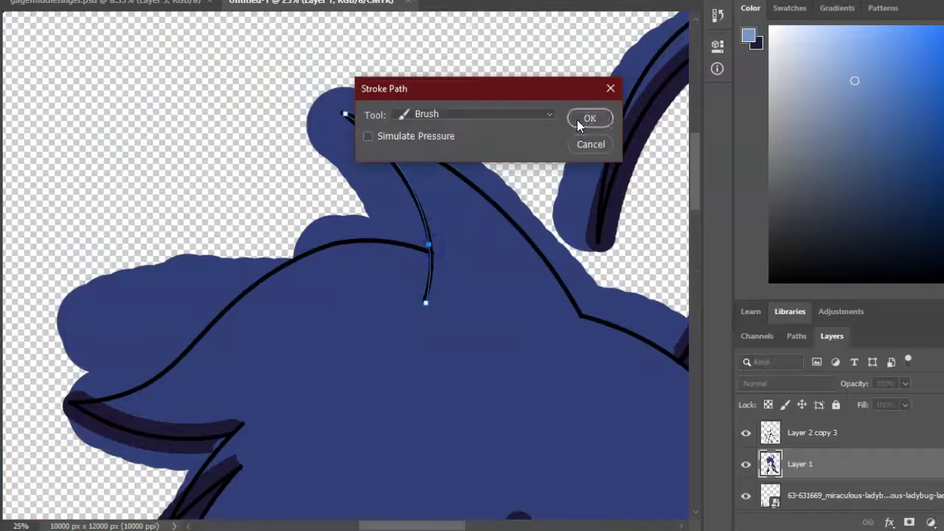
left_click(590, 118)
left_click(748, 36)
left_click(270, 337)
key("Return")
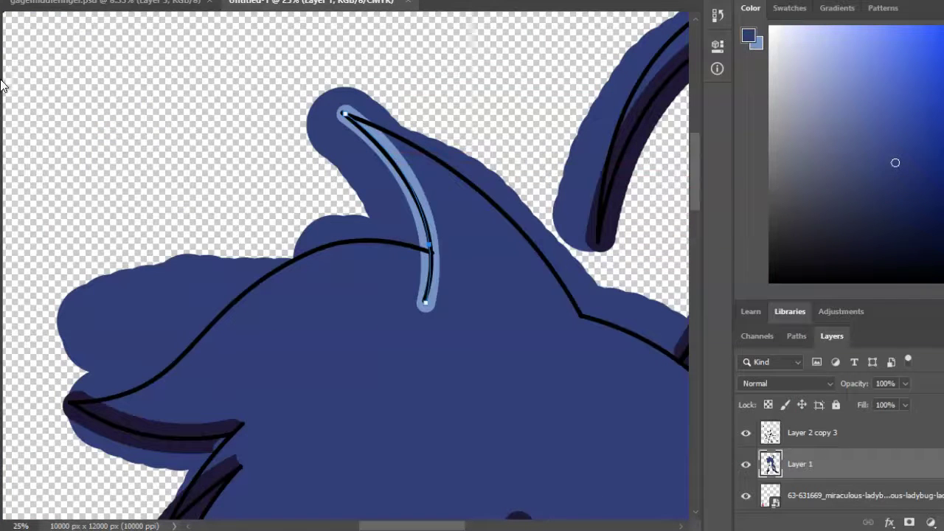
right_click(467, 328)
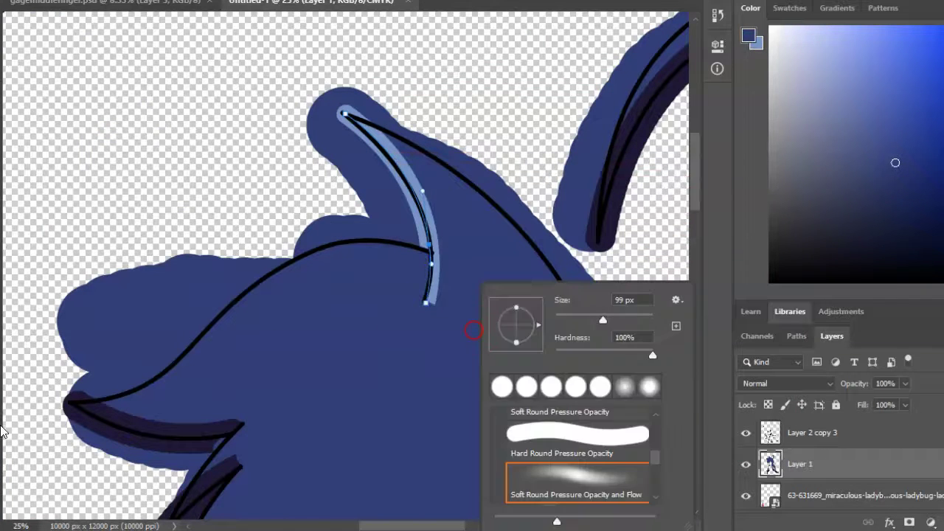
key("p")
Step: Stroke the long outer curve of the hair spike with the light blue highlight
right_click(401, 295)
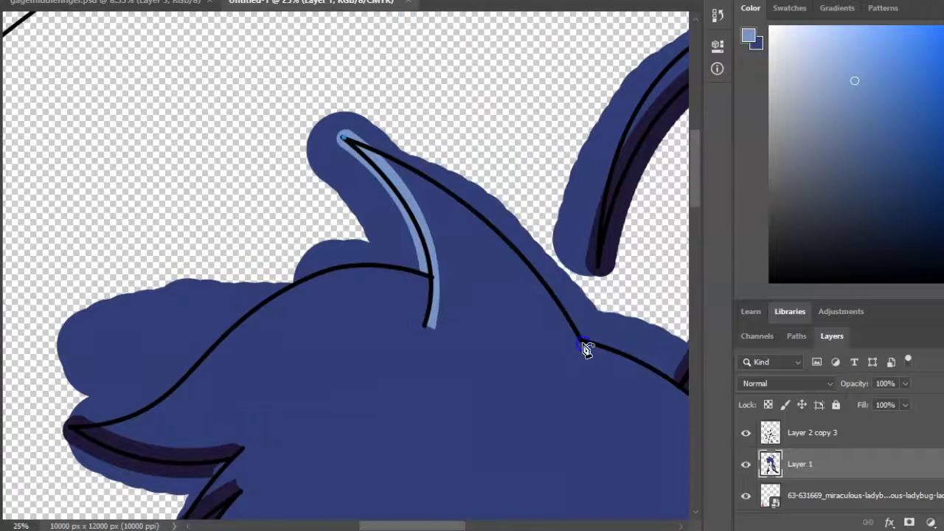
right_click(584, 350)
left_click(568, 298)
key("x")
scroll(2, 223, "down", 2)
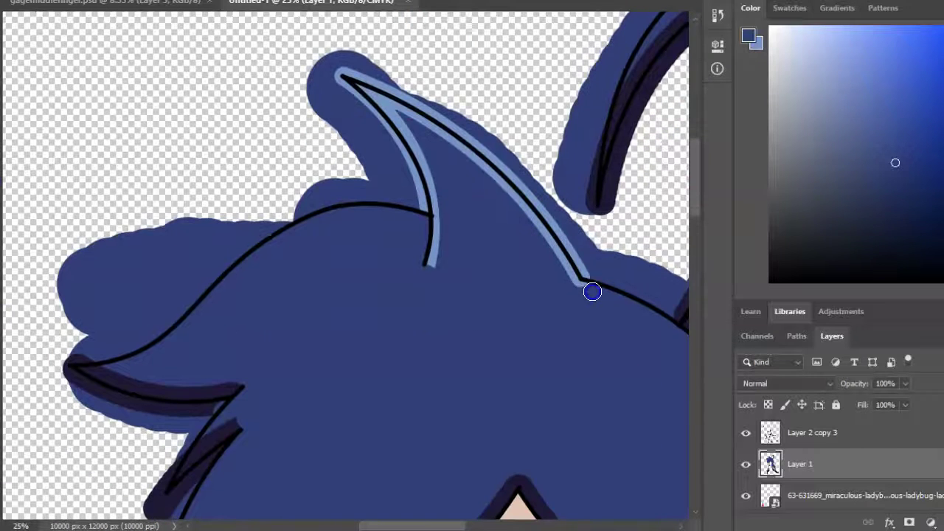
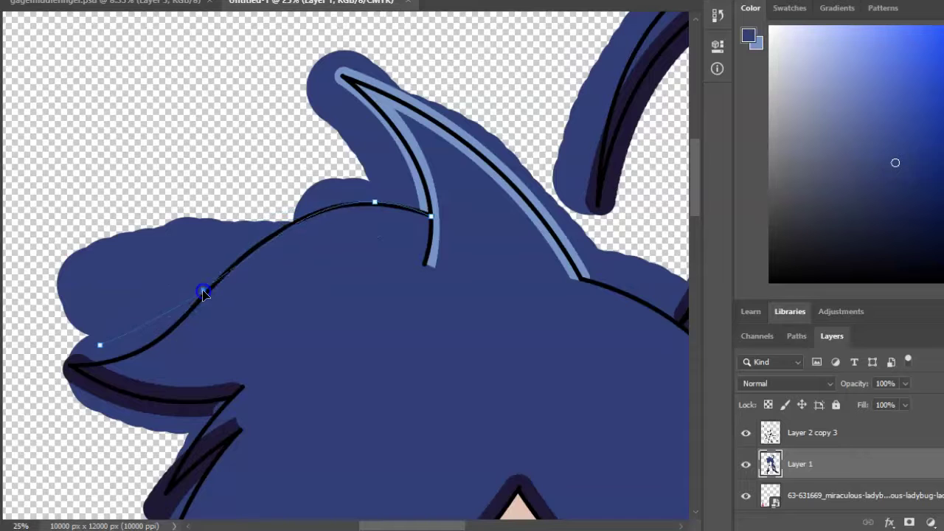
Step: Trace the upper edge of the bangs from the spike to the outer tuft and stroke it in light blue
left_click(159, 336)
right_click(265, 311)
left_click(379, 297)
key("x")
key("Return")
right_click(361, 267)
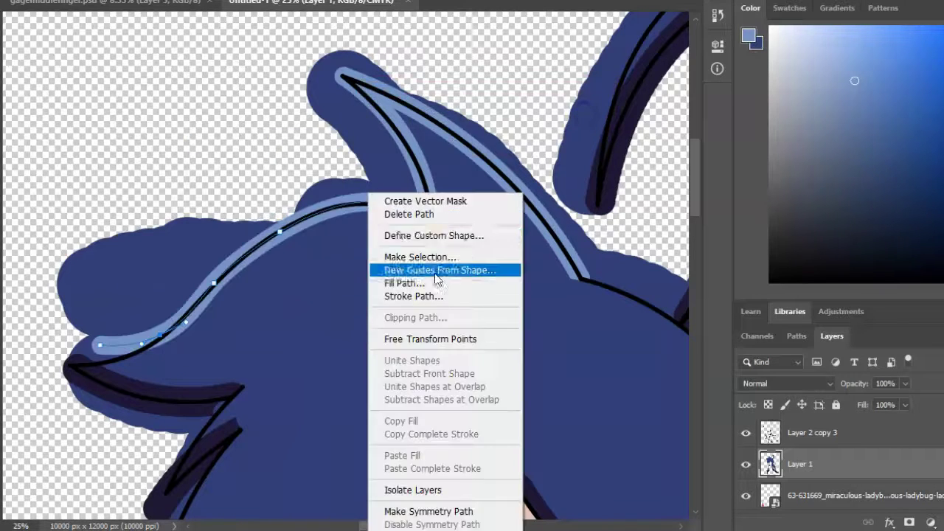
key("Escape")
Step: Trace the outer edge of the looped hair strand on top of the head and stroke it with the light blue highlight
scroll(460, 238, "down", 3)
scroll(534, 499, "right", 5)
scroll(534, 499, "up", 5)
left_click_drag(226, 117, 366, 144)
right_click(367, 144)
key("Escape")
right_click(335, 181)
left_click(295, 245)
key("Return")
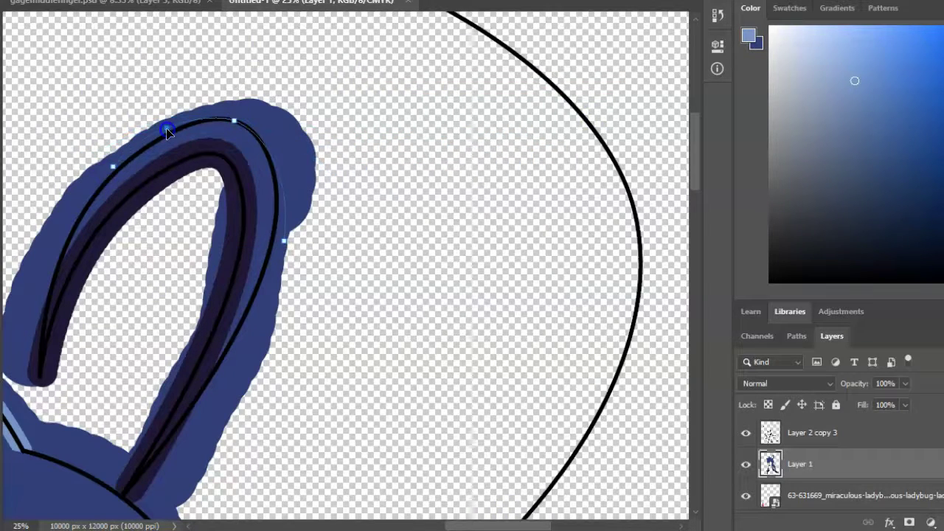
right_click(199, 144)
left_click(243, 203)
key("Return")
Step: Stroke a curved light blue line across the bangs, starting at their upper edge, and clear its path
scroll(501, 169, "down", 10)
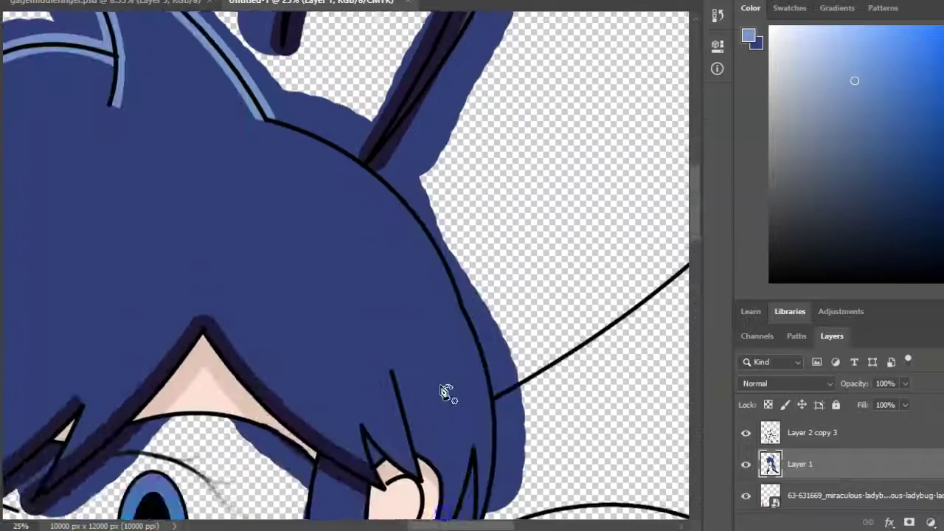
scroll(383, 199, "up", 3)
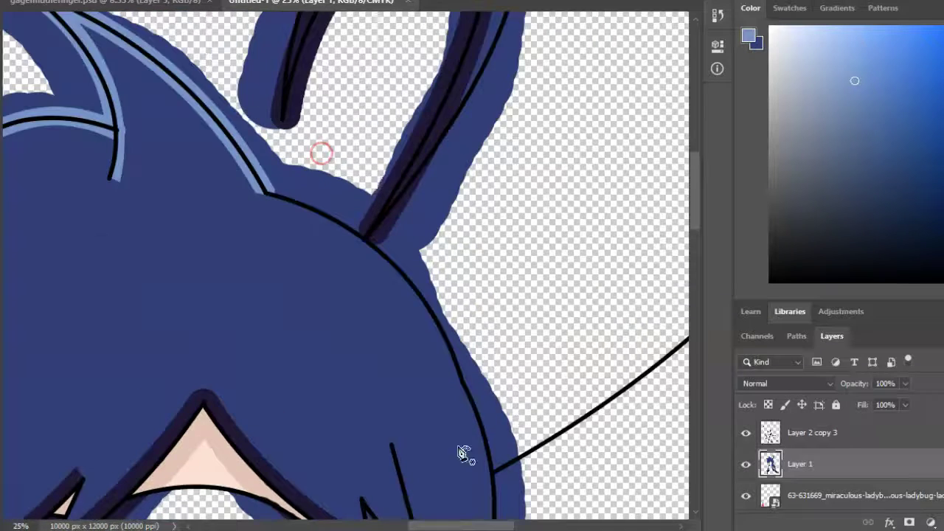
scroll(199, 218, "left", 5)
right_click(380, 207)
left_click(422, 312)
left_click(592, 120)
right_click(168, 106)
left_click(201, 131)
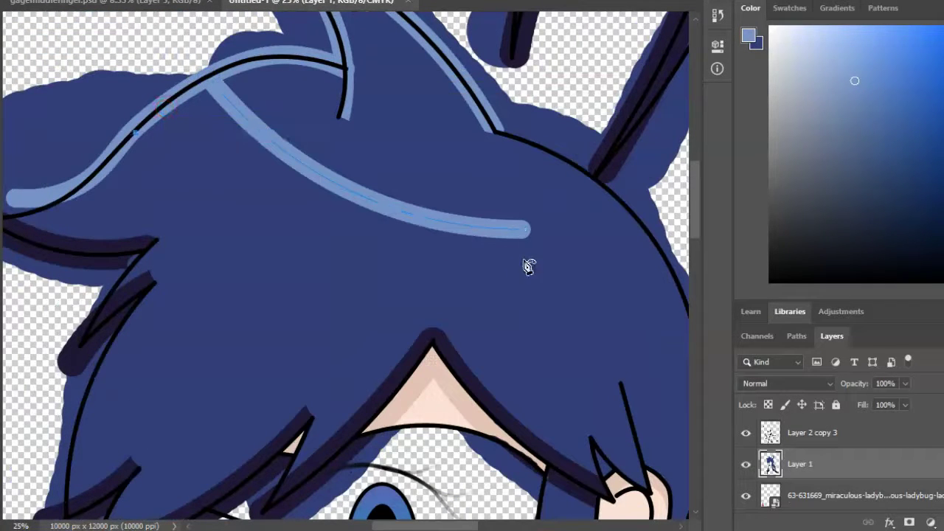
Step: Stroke a second light blue curve across the bangs to outline the highlight band, and clear its path
right_click(319, 240)
left_click(384, 295)
left_click(578, 110)
right_click(521, 194)
left_click(532, 215)
right_click(520, 243)
left_click(529, 234)
Step: Close the end of the highlight band on the bangs and fill it with light blue
right_click(528, 276)
left_click(570, 272)
left_click(584, 119)
right_click(468, 193)
left_click(512, 215)
key("g")
left_click(246, 177)
Step: Erase the colour spilling outside the outline around the narrow top of the pigtail beside the bent arm
scroll(262, 199, "down", 2)
scroll(317, 115, "down", 1)
scroll(337, 112, "down", 3)
scroll(391, 118, "down", 2)
scroll(448, 121, "up", 2)
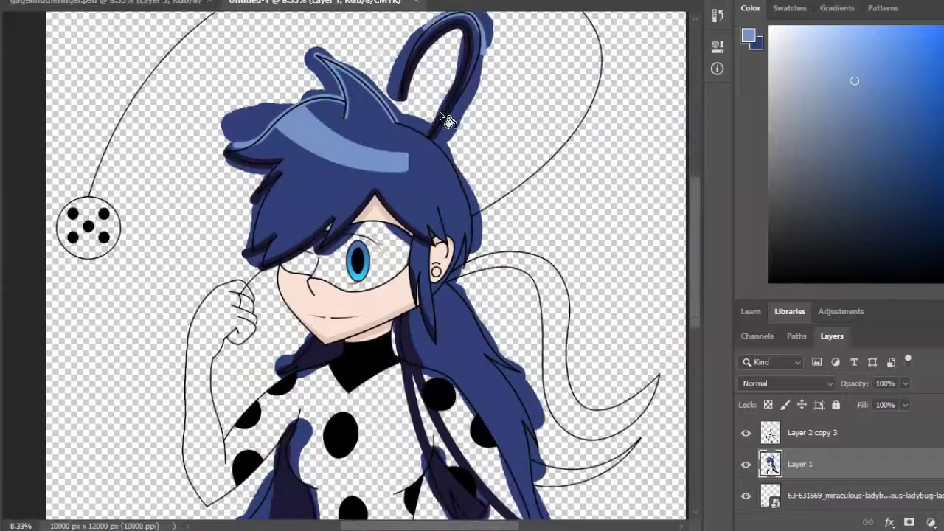
scroll(329, 294, "down", 3)
scroll(366, 263, "up", 4)
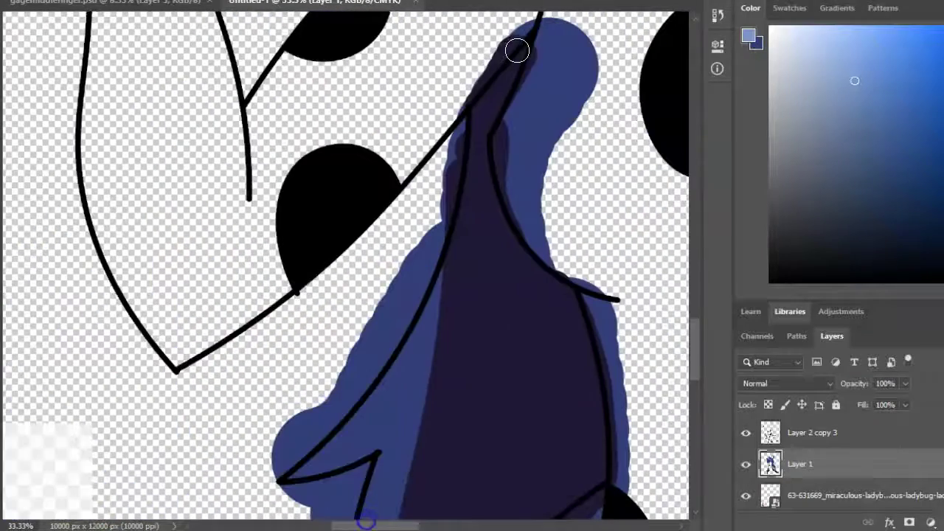
mouse_move(516, 50)
left_mouse_down()
mouse_move(544, 48)
mouse_move(509, 131)
mouse_move(507, 175)
mouse_move(494, 97)
left_mouse_up()
scroll(502, 169, "down", 1)
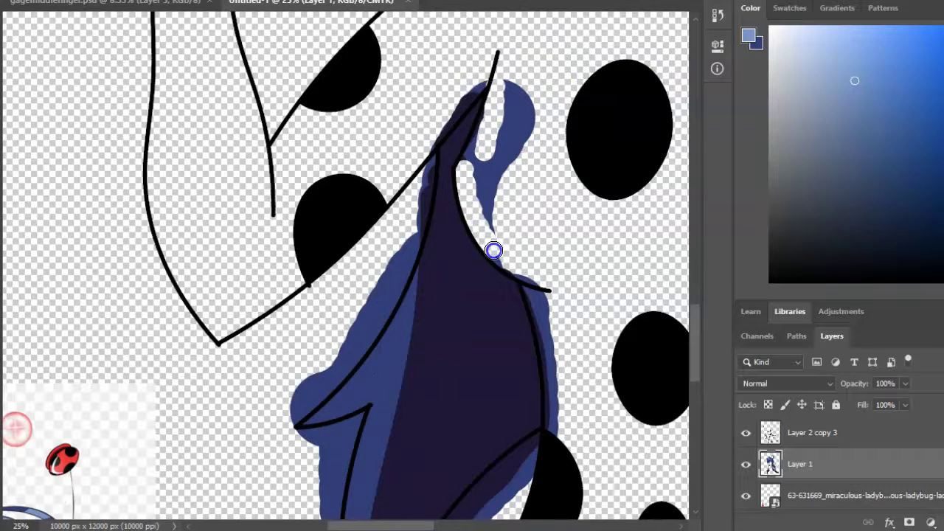
key("ctrl+plus")
key("ctrl+plus")
scroll(341, 297, "up", 5)
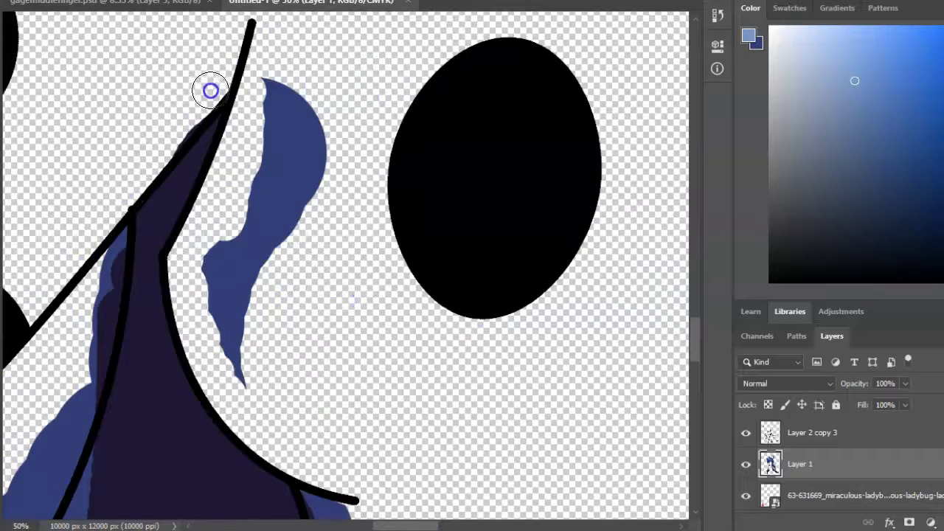
Step: Erase the blue overflow along the pigtail's outer edge down to its pointed side tuft
scroll(210, 90, "down", 4)
scroll(289, 444, "left", 12)
scroll(362, 512, "right", 6)
mouse_move(349, 254)
left_mouse_down()
mouse_move(366, 158)
mouse_move(310, 309)
left_mouse_up()
scroll(310, 309, "down", 5)
left_click_drag(134, 401, 120, 422)
key("ctrl+z")
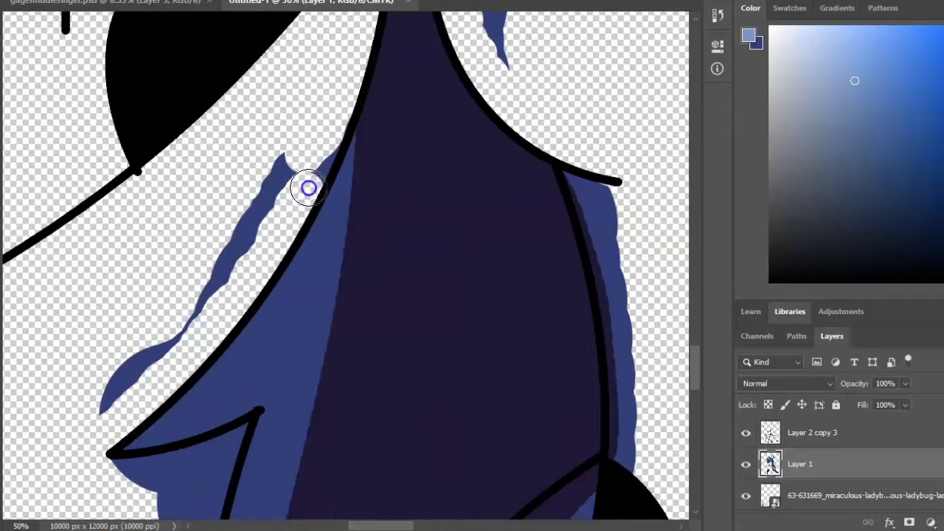
Step: Adjust the eraser brush size and clear the overflow beneath the pigtail's side tuft and in its notch
scroll(325, 142, "down", 7)
right_click(236, 163)
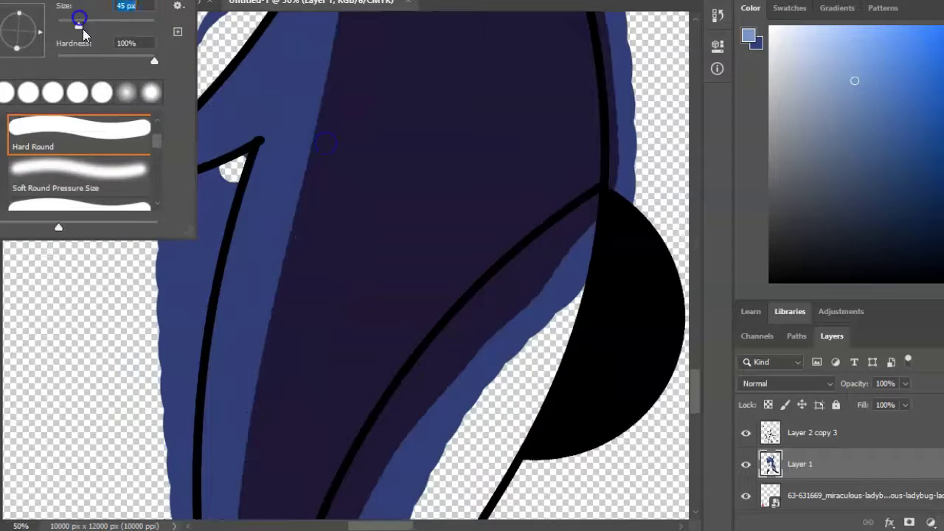
key("Return")
mouse_move(158, 116)
left_mouse_down()
mouse_move(118, 206)
mouse_move(206, 185)
left_mouse_up()
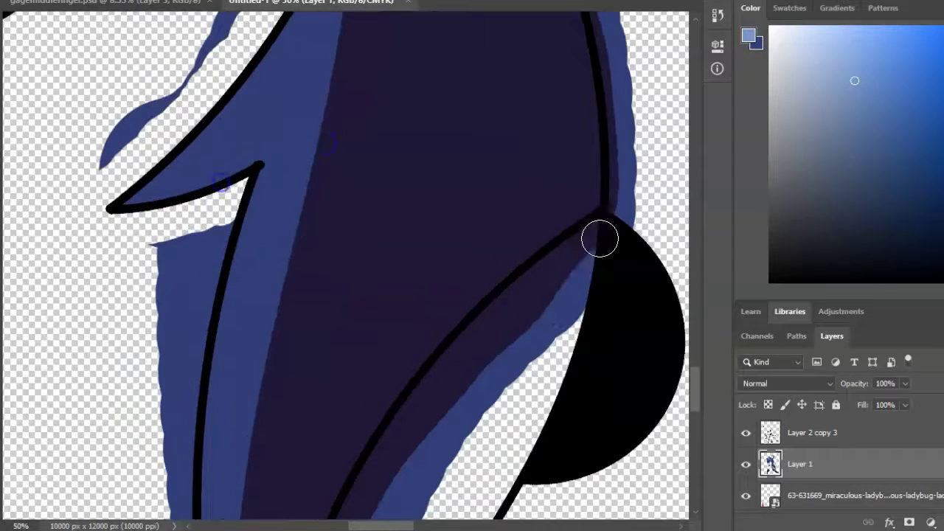
scroll(600, 236, "down", 4)
scroll(386, 345, "up", 5)
scroll(192, 93, "up", 4)
left_click_drag(192, 93, 206, 221)
Step: Erase the leftover overflow beside the upper pigtail and along its edge facing the torso
scroll(200, 226, "up", 6)
mouse_move(549, 140)
left_mouse_down()
mouse_move(507, 401)
mouse_move(537, 246)
left_mouse_up()
scroll(537, 246, "down", 6)
scroll(415, 369, "right", 6)
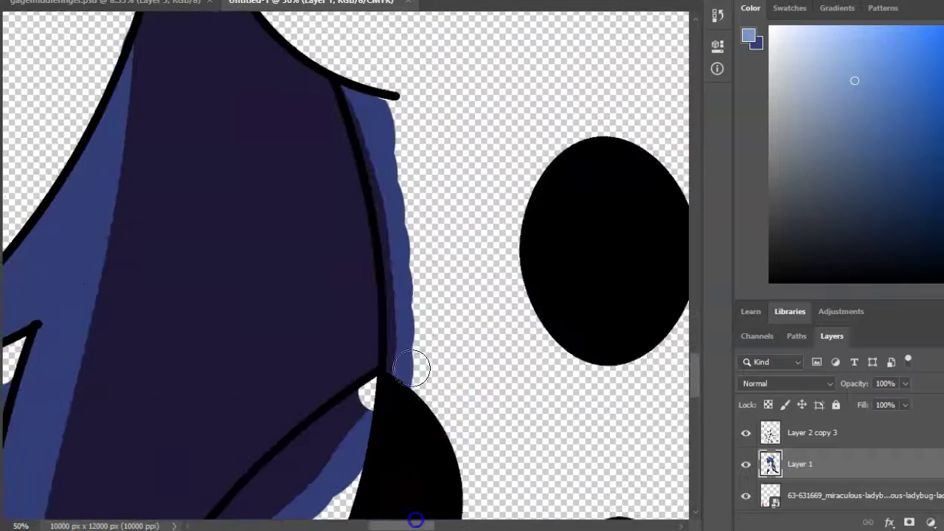
left_click_drag(415, 368, 394, 226)
Step: Erase the navy and blue overflow between the pigtail's lower inner curve and the body outline
scroll(214, 307, "down", 5)
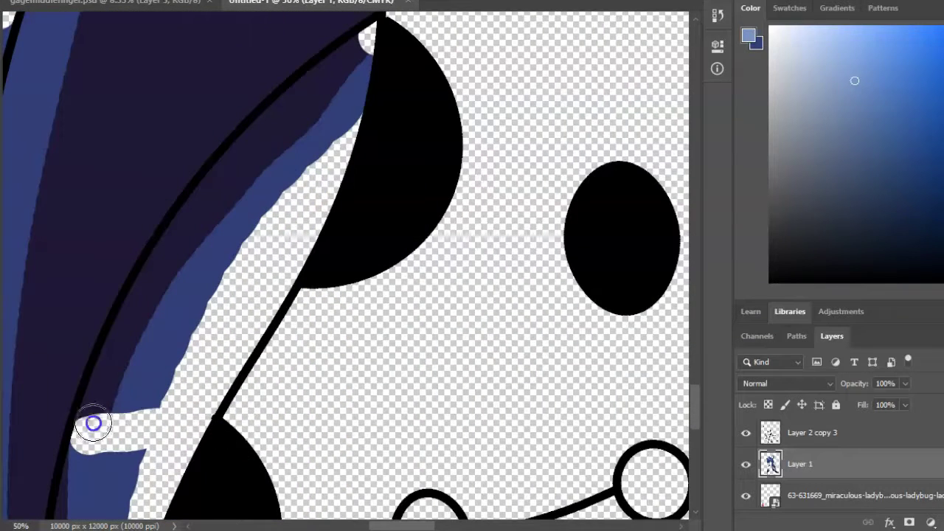
mouse_move(126, 318)
left_mouse_down()
mouse_move(106, 393)
mouse_move(154, 293)
left_mouse_up()
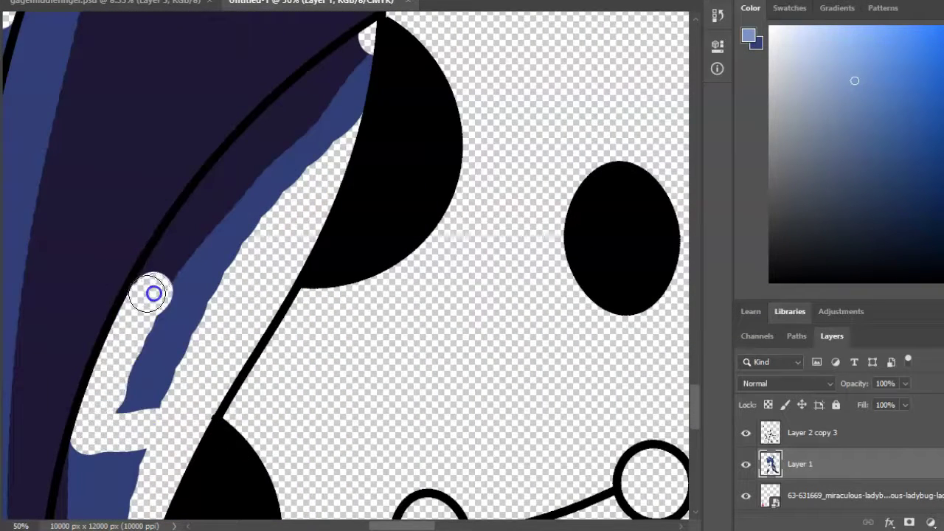
mouse_move(215, 191)
left_mouse_down()
mouse_move(357, 53)
mouse_move(225, 175)
left_mouse_up()
key("ctrl+z")
scroll(247, 221, "down", 4)
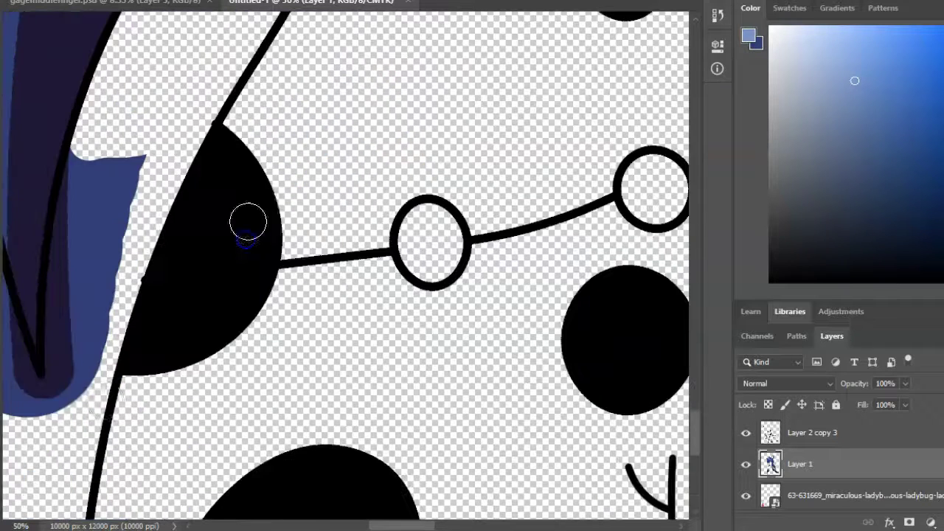
Step: Erase the overflow beside the pigtail's lower tip and along its outer edge below the side tuft
mouse_move(65, 275)
left_mouse_down()
mouse_move(99, 214)
mouse_move(110, 339)
left_mouse_up()
scroll(111, 339, "left", 4)
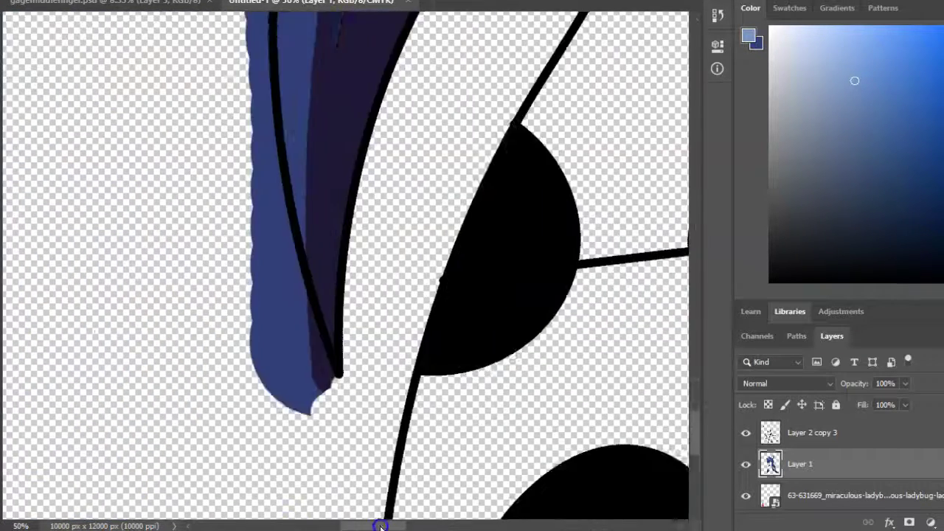
scroll(246, 273, "up", 4)
scroll(253, 337, "up", 2)
mouse_move(266, 206)
left_mouse_down()
mouse_move(280, 244)
mouse_move(255, 393)
left_mouse_up()
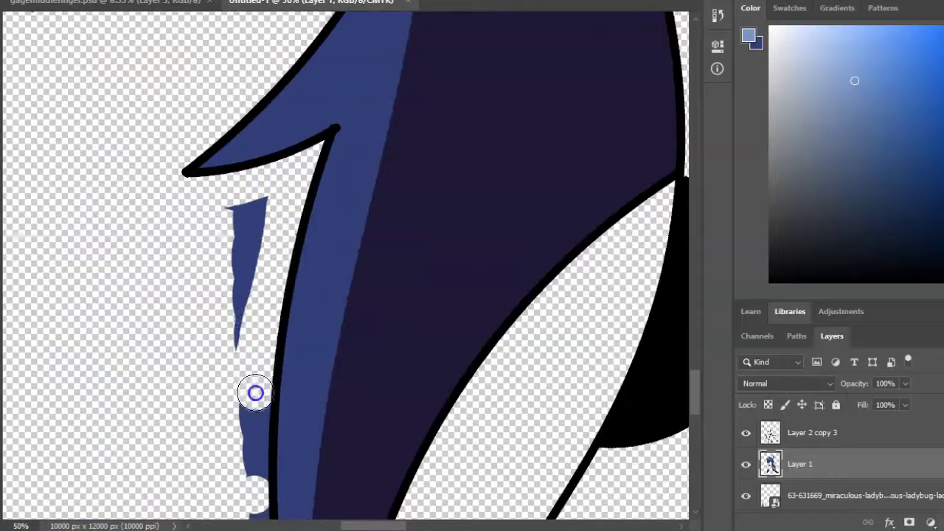
key("ctrl+z")
mouse_move(250, 461)
left_mouse_down()
mouse_move(287, 208)
mouse_move(211, 274)
mouse_move(255, 248)
left_mouse_up()
Step: Clear the remaining blue overflow from the outer side of the pigtail's pointed lower end
scroll(217, 219, "down", 4)
scroll(255, 249, "down", 2)
scroll(255, 249, "down", 2)
left_click_drag(317, 335, 305, 295)
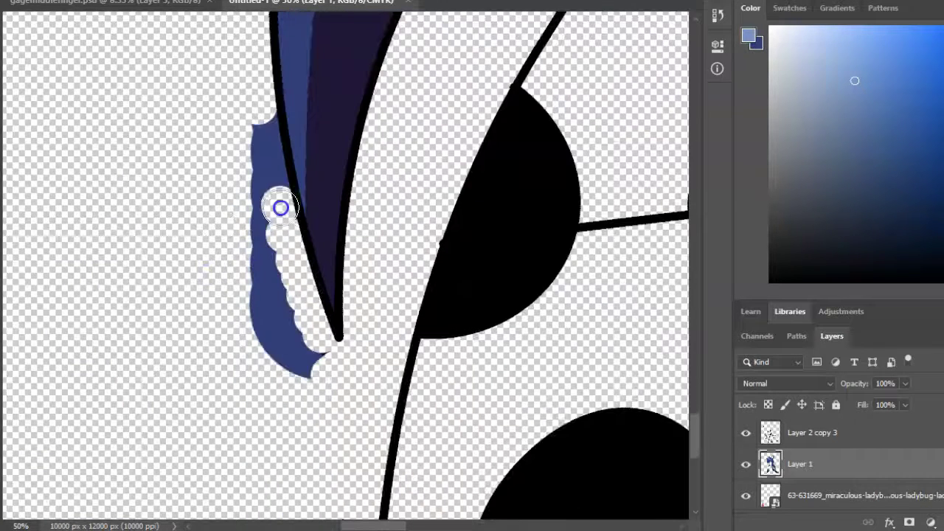
mouse_move(266, 133)
left_mouse_down()
mouse_move(308, 369)
mouse_move(265, 200)
left_mouse_up()
Step: Erase the navy and blue bands crossing the inside of the bent arm near the elbow
scroll(266, 200, "down", 4)
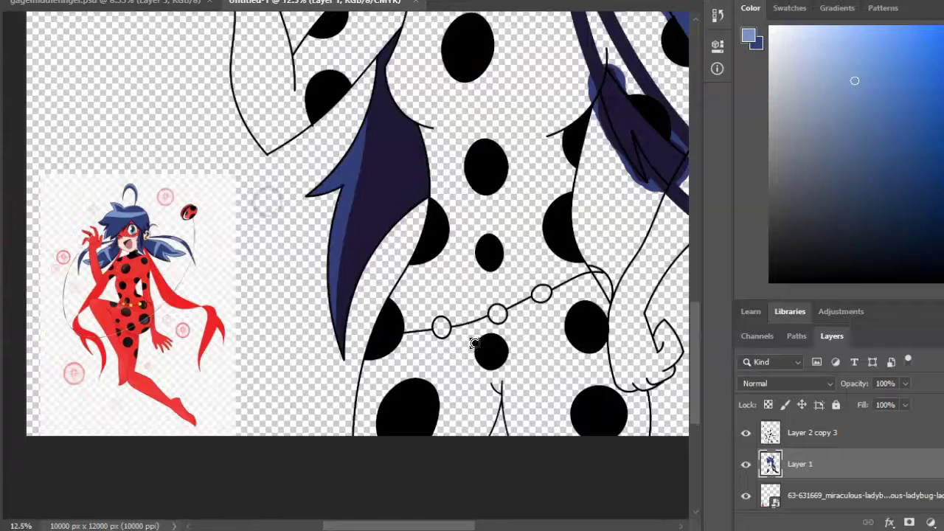
scroll(305, 322, "up", 3)
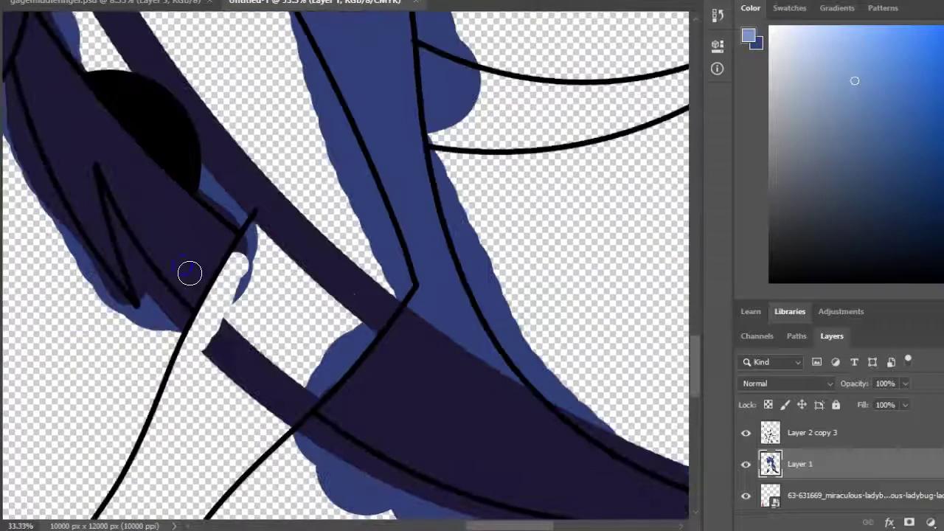
scroll(287, 418, "up", 2)
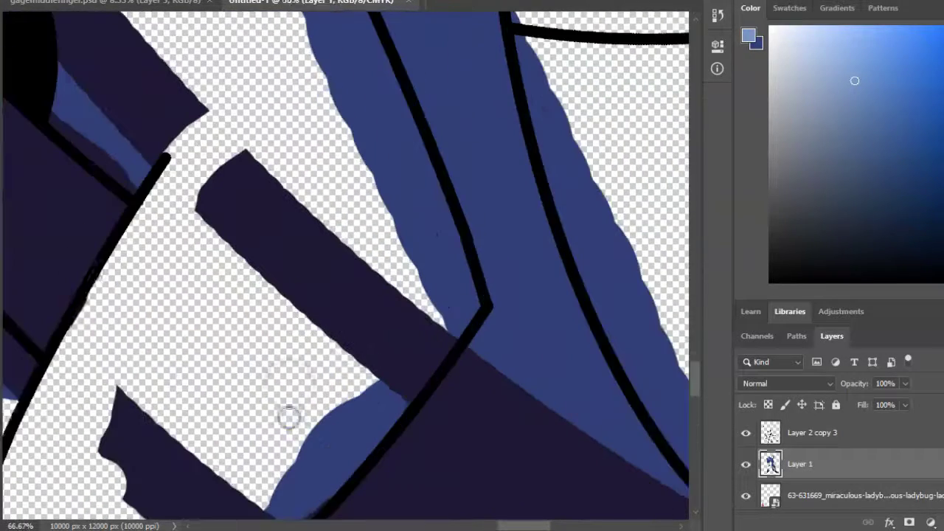
mouse_move(457, 306)
left_mouse_down()
mouse_move(362, 415)
mouse_move(237, 358)
mouse_move(264, 345)
mouse_move(363, 232)
mouse_move(305, 295)
mouse_move(343, 196)
mouse_move(176, 220)
mouse_move(123, 304)
mouse_move(210, 363)
mouse_move(274, 123)
mouse_move(222, 129)
mouse_move(383, 283)
mouse_move(274, 200)
left_mouse_up()
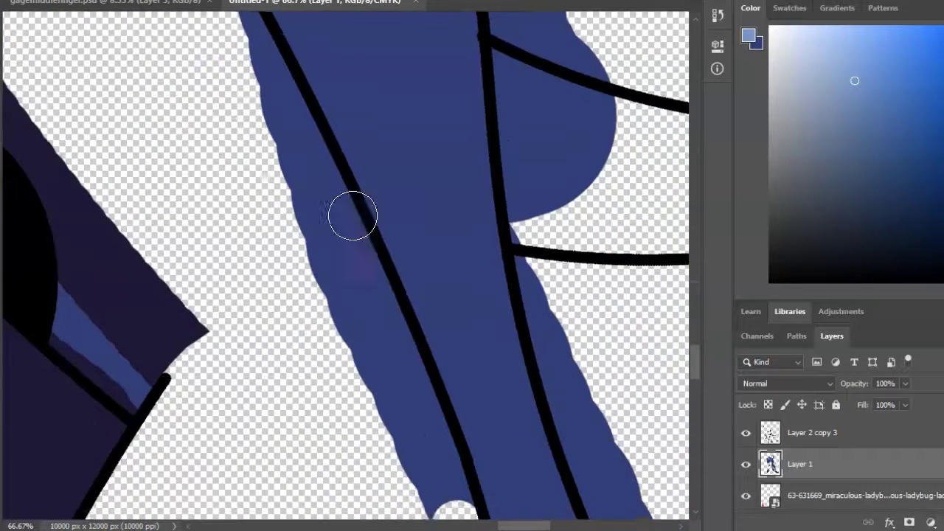
Step: Erase the blue overflow inside the arm along its outer outline, from the upper arm down to the elbow
scroll(250, 101, "up", 2)
mouse_move(319, 233)
left_mouse_down()
mouse_move(344, 294)
mouse_move(324, 239)
mouse_move(337, 383)
left_mouse_up()
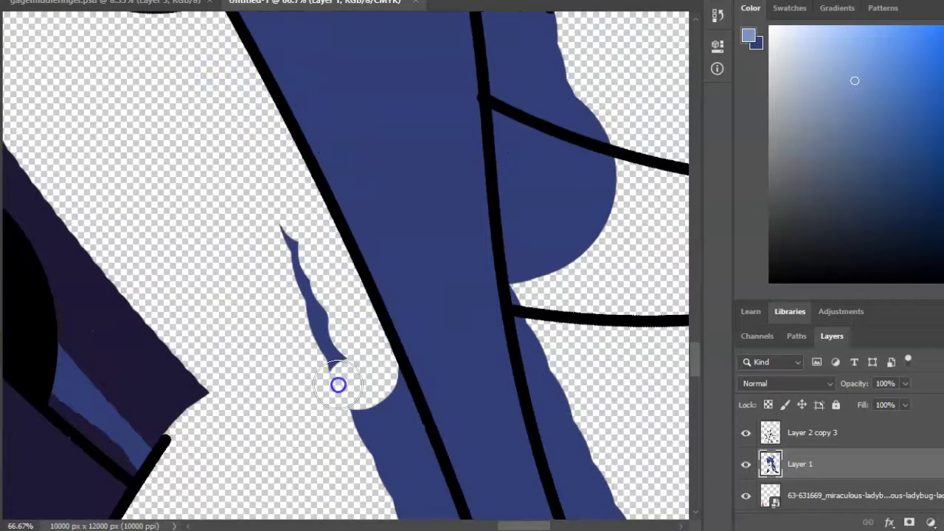
scroll(337, 383, "down", 5)
left_click_drag(388, 162, 442, 335)
scroll(341, 221, "up", 2)
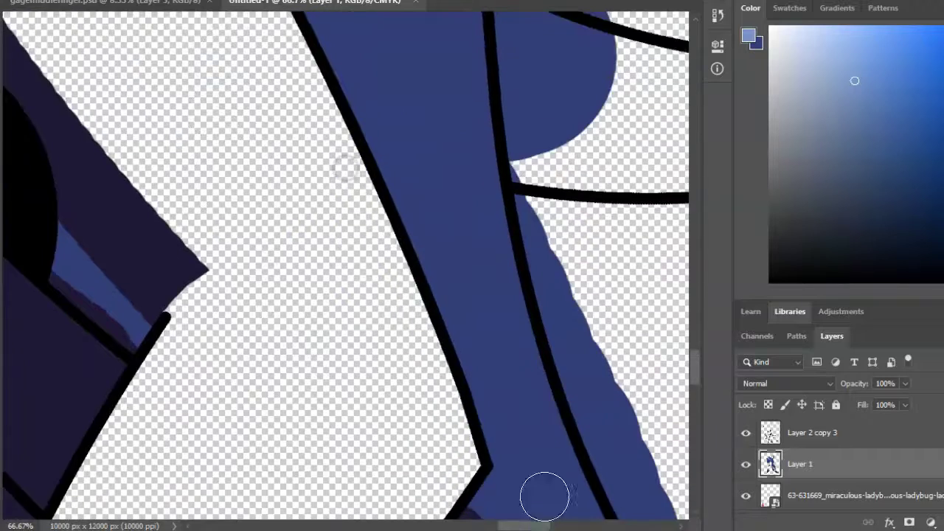
Step: Erase the navy strip running across the upper arm and around its black spots
scroll(467, 375, "down", 5)
scroll(135, 74, "down", 1)
left_click_drag(154, 97, 215, 169)
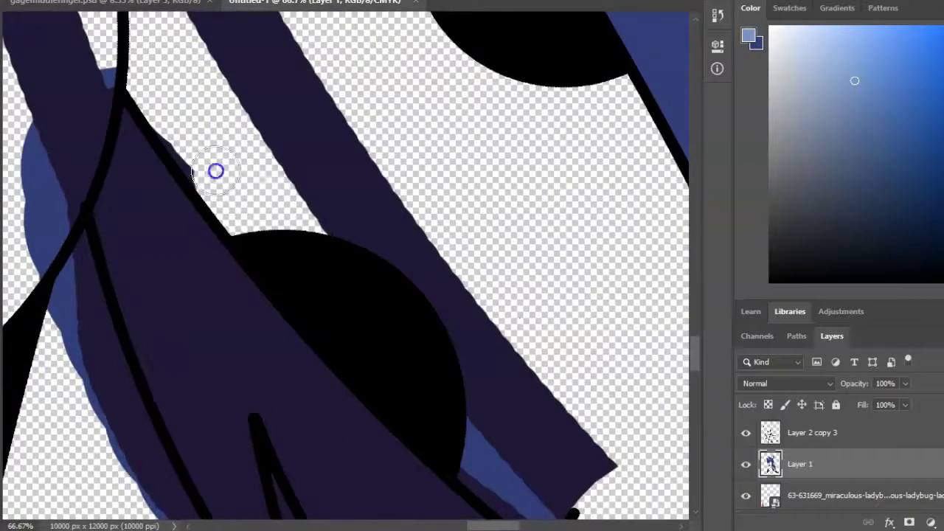
scroll(222, 184, "up", 1)
scroll(274, 211, "down", 2)
mouse_move(479, 413)
left_mouse_down()
mouse_move(498, 449)
mouse_move(530, 368)
left_mouse_up()
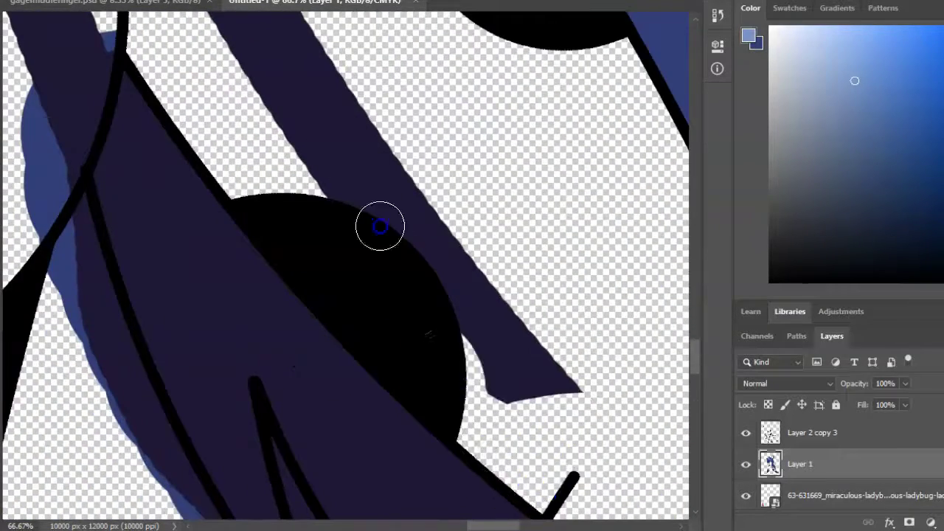
scroll(379, 221, "down", 3)
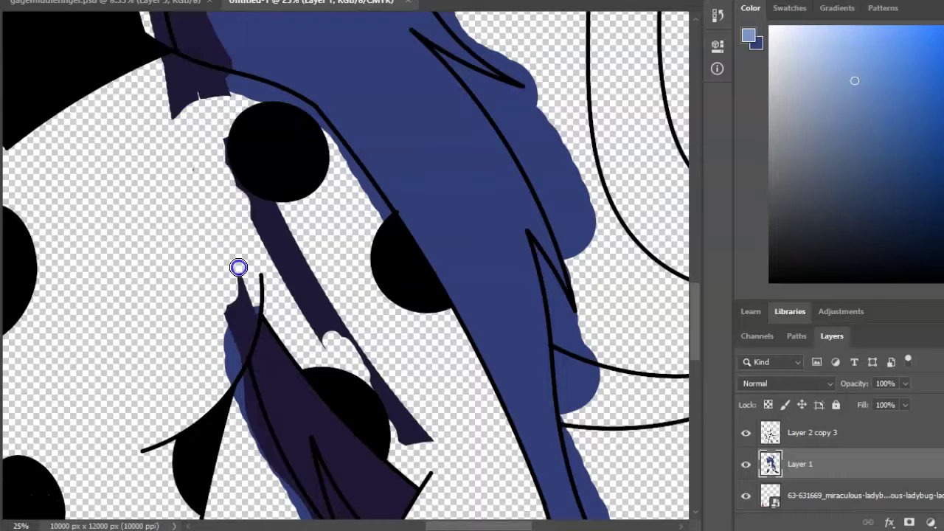
left_click_drag(321, 297, 361, 346)
scroll(430, 340, "down", 1)
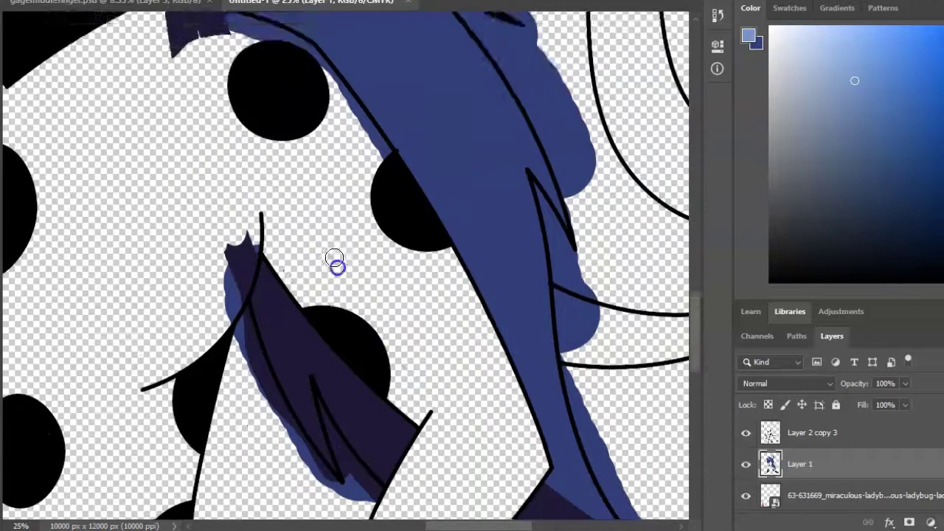
Step: Erase the navy and blue overflow beneath the shoulder line and down the upper arm's outline past the black spots
scroll(337, 267, "down", 2)
scroll(390, 457, "left", 2)
scroll(438, 496, "up", 1)
scroll(526, 371, "right", 1)
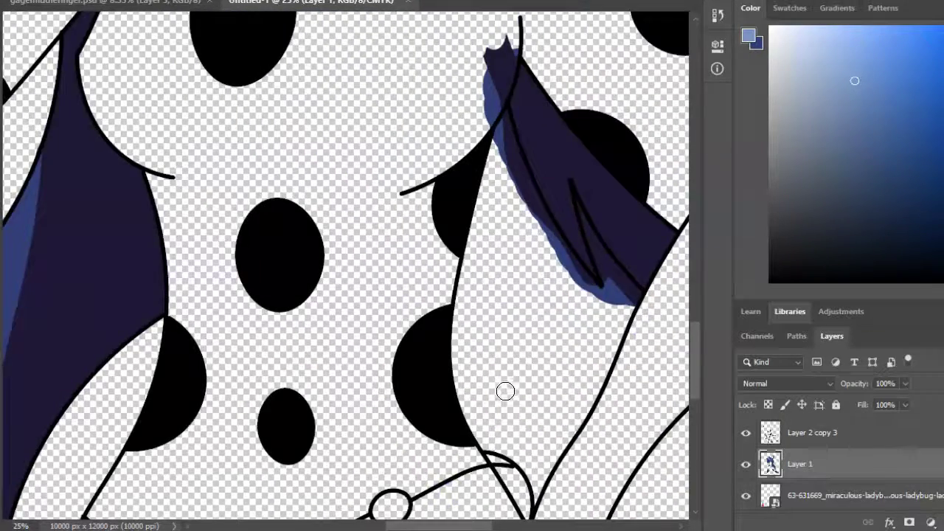
scroll(480, 440, "up", 2)
scroll(353, 332, "up", 2)
scroll(354, 333, "right", 2)
mouse_move(168, 129)
left_mouse_down()
mouse_move(152, 115)
mouse_move(103, 126)
mouse_move(371, 200)
mouse_move(324, 169)
left_mouse_up()
scroll(533, 316, "down", 1)
left_click_drag(533, 316, 527, 293)
scroll(527, 293, "up", 1)
scroll(526, 292, "left", 1)
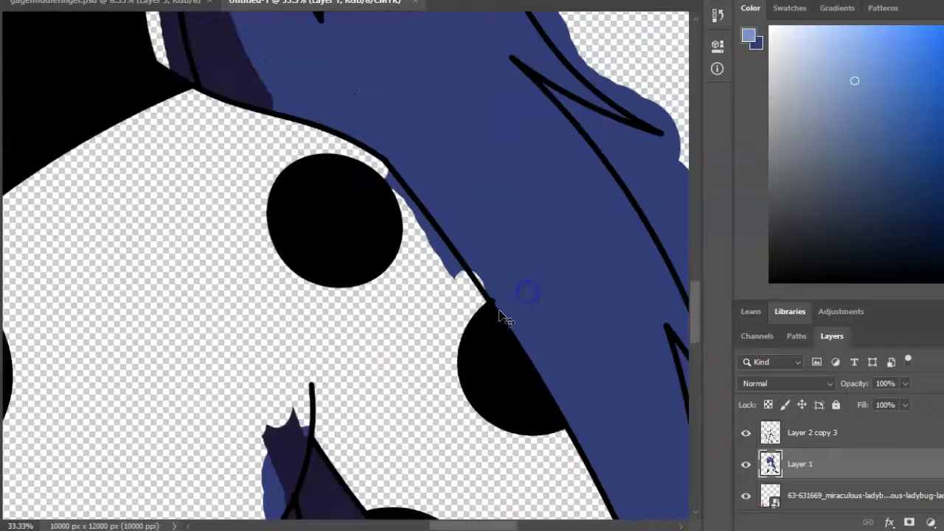
scroll(526, 293, "up", 2)
mouse_move(595, 333)
left_mouse_down()
mouse_move(563, 320)
mouse_move(565, 273)
mouse_move(533, 254)
mouse_move(459, 132)
mouse_move(512, 228)
left_mouse_up()
Step: Erase the leftover navy and blue stub on the torso side of the armpit line
scroll(511, 227, "down", 2)
scroll(522, 516, "down", 1)
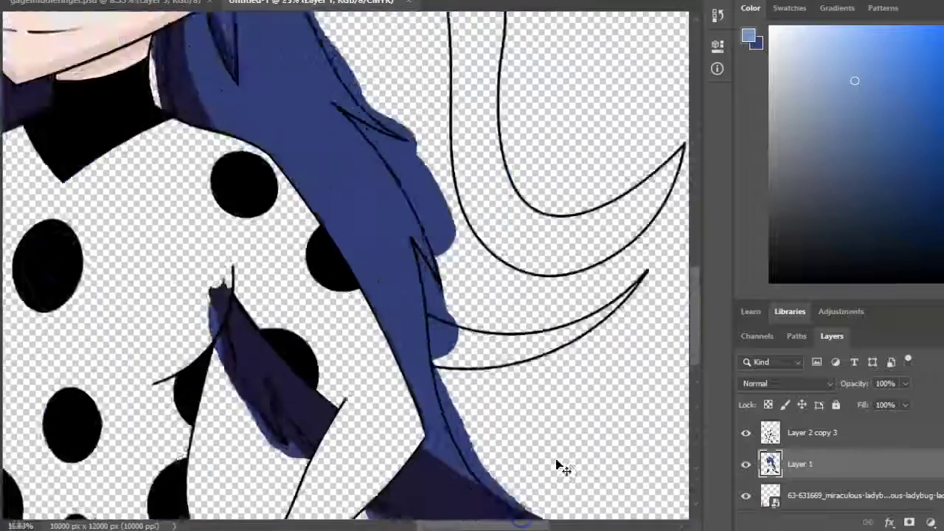
scroll(558, 466, "down", 1)
scroll(503, 332, "down", 4)
scroll(457, 511, "up", 2)
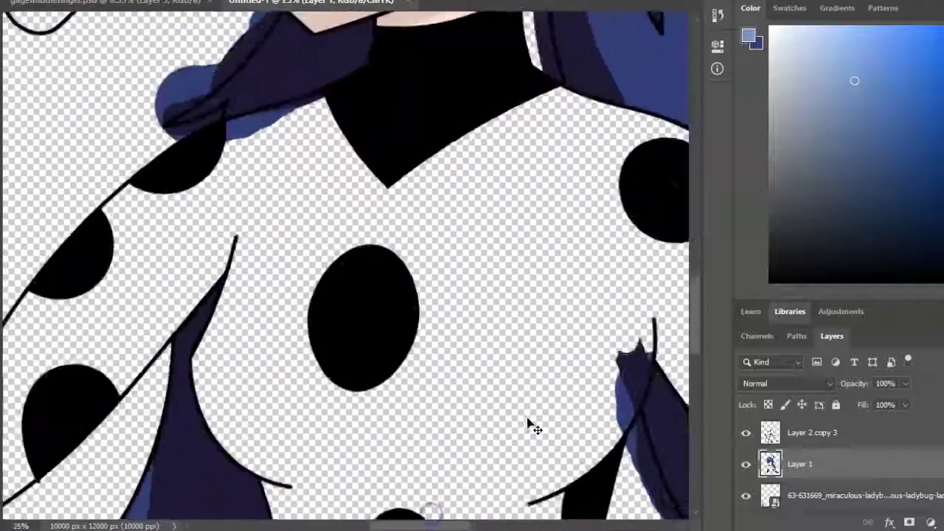
scroll(386, 313, "up", 1)
left_click_drag(398, 290, 399, 221)
scroll(392, 272, "down", 3)
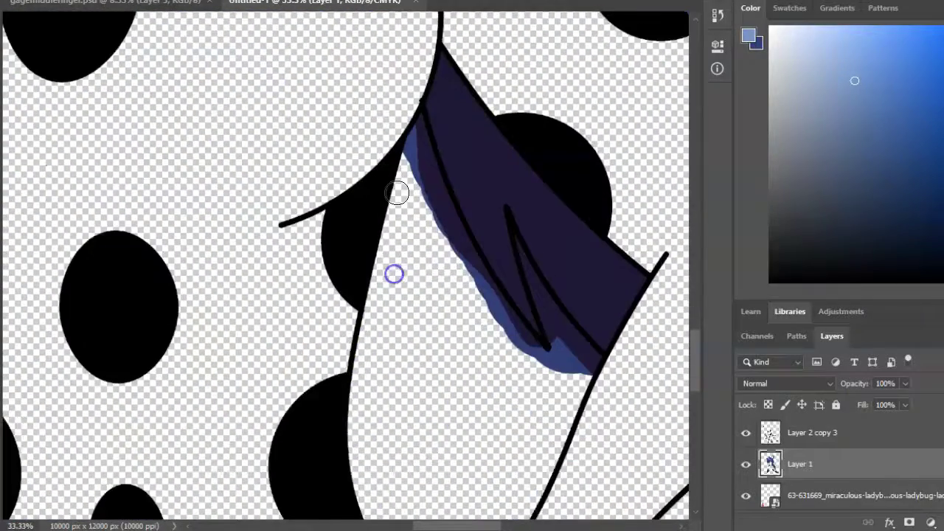
Step: Erase the overflow along the lower edge of the navy hair visible between the torso and the arm
scroll(479, 328, "up", 2)
scroll(479, 329, "up", 2)
scroll(459, 505, "right", 2)
mouse_move(275, 116)
left_mouse_down()
mouse_move(297, 223)
mouse_move(424, 509)
left_mouse_up()
scroll(427, 474, "down", 3)
mouse_move(447, 432)
left_mouse_down()
mouse_move(495, 377)
mouse_move(528, 288)
mouse_move(616, 423)
left_mouse_up()
mouse_move(573, 338)
left_mouse_down()
mouse_move(544, 326)
mouse_move(575, 375)
mouse_move(590, 435)
left_mouse_up()
Step: Adjust the eraser brush size and clear the colour from the narrow notch in the hair between torso and arm
right_click(474, 158)
left_click_drag(474, 158, 488, 200)
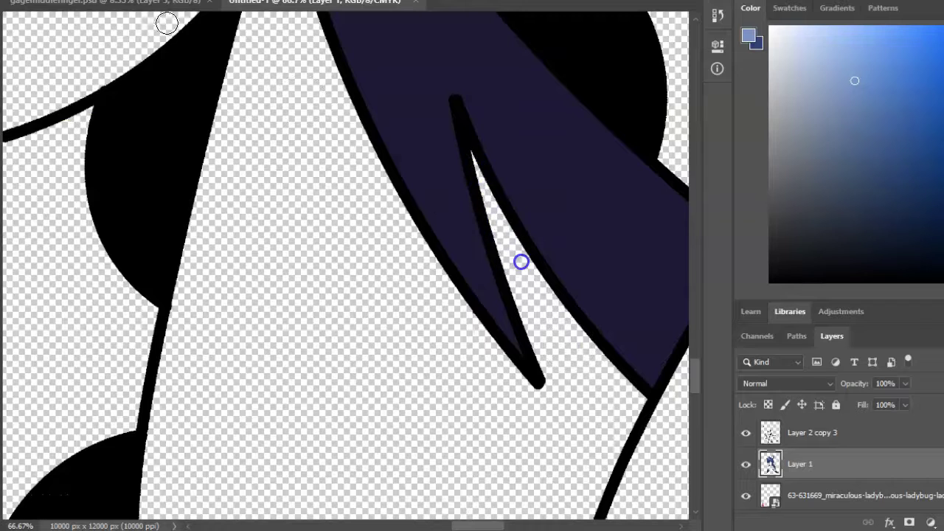
right_click(520, 262)
key("Return")
scroll(425, 106, "up", 2)
right_click(56, 42)
key("Escape")
Step: Erase the blue overflow beneath the hair section behind the elbow, out to its pointed end
scroll(565, 126, "down", 6)
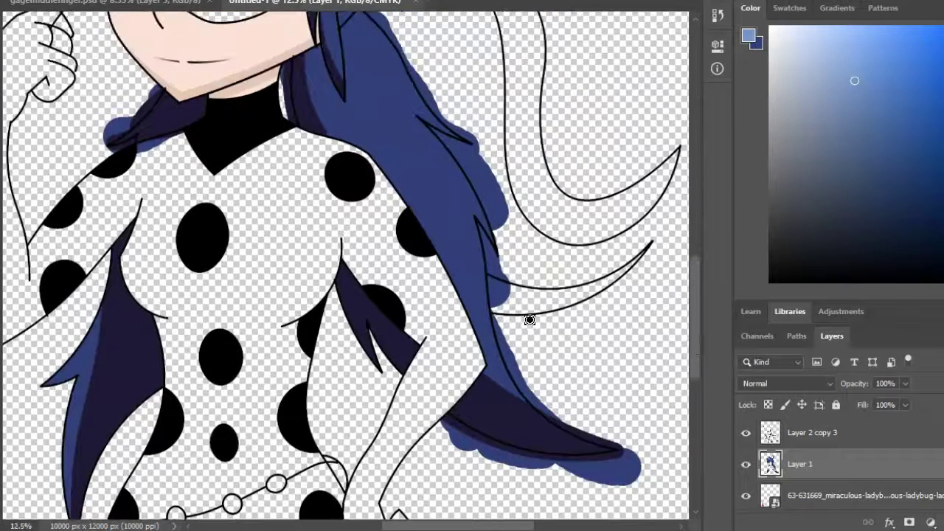
scroll(529, 319, "down", 5)
scroll(612, 358, "up", 3)
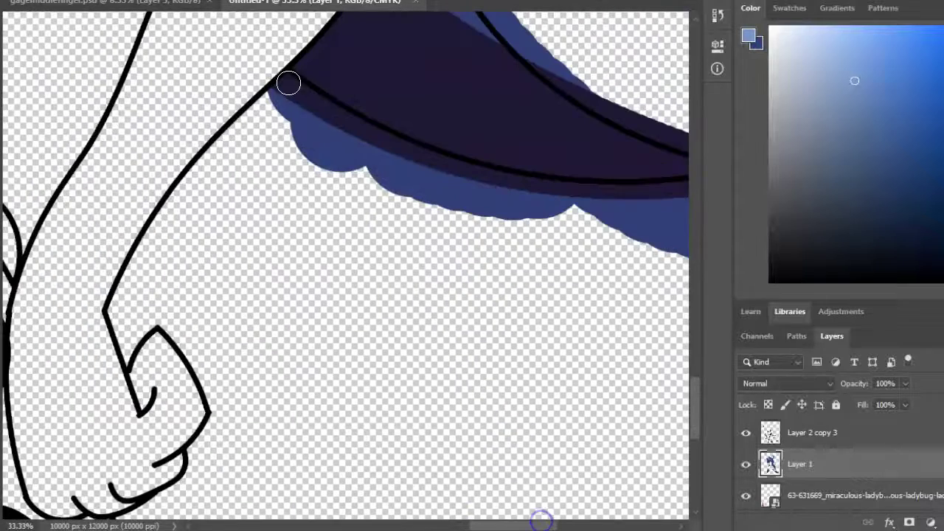
mouse_move(295, 92)
left_mouse_down()
mouse_move(301, 136)
mouse_move(548, 210)
mouse_move(360, 168)
left_mouse_up()
scroll(516, 464, "right", 5)
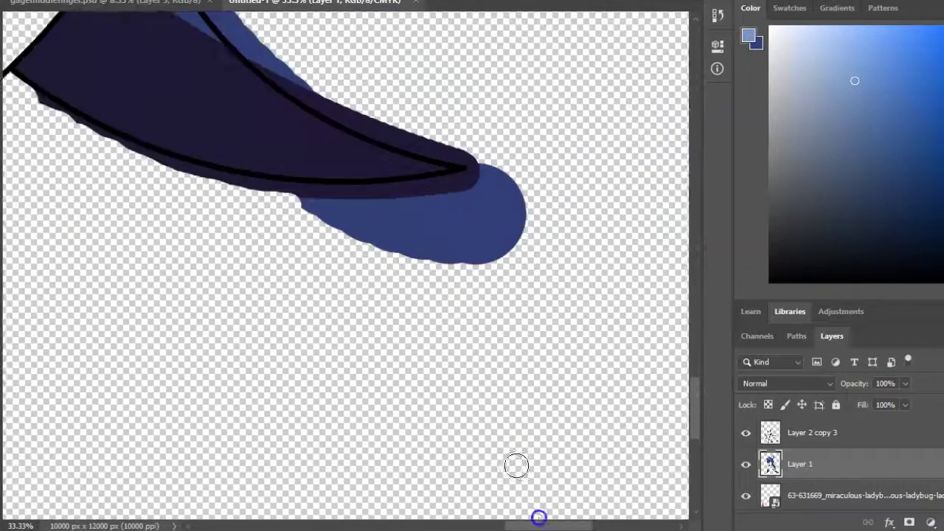
scroll(280, 145, "up", 2)
mouse_move(280, 145)
left_mouse_down()
mouse_move(629, 93)
mouse_move(300, 180)
mouse_move(469, 278)
mouse_move(690, 191)
left_mouse_up()
scroll(564, 459, "right", 3)
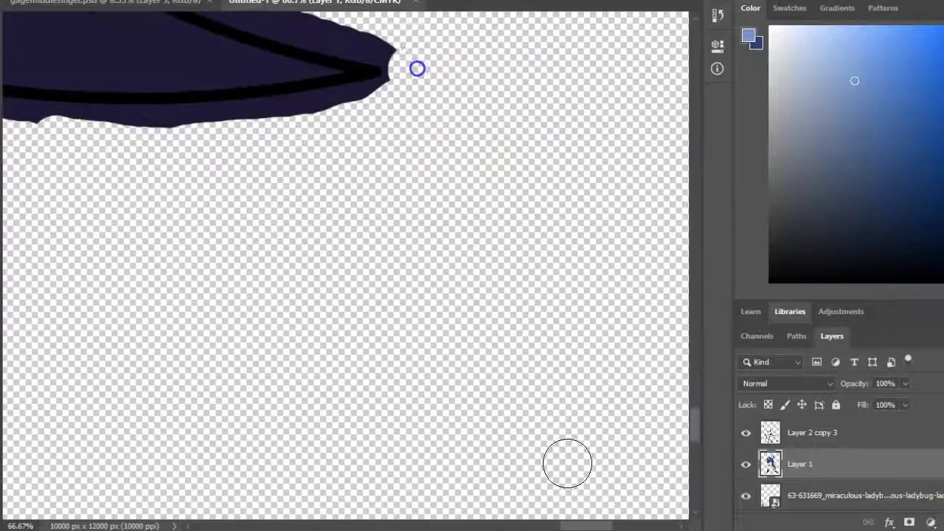
Step: Trim the remaining navy fringe along the lower outline of the elbow hair section up to its tip
scroll(559, 519, "up", 3)
left_click_drag(398, 180, 585, 251)
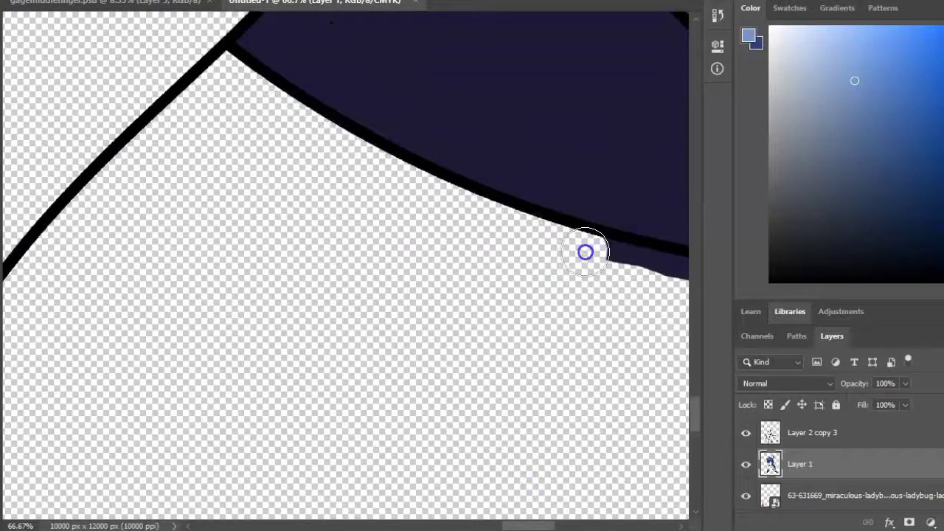
scroll(548, 518, "up", 3)
scroll(560, 516, "right", 3)
mouse_move(177, 290)
left_mouse_down()
mouse_move(384, 297)
mouse_move(511, 279)
mouse_move(564, 232)
left_mouse_up()
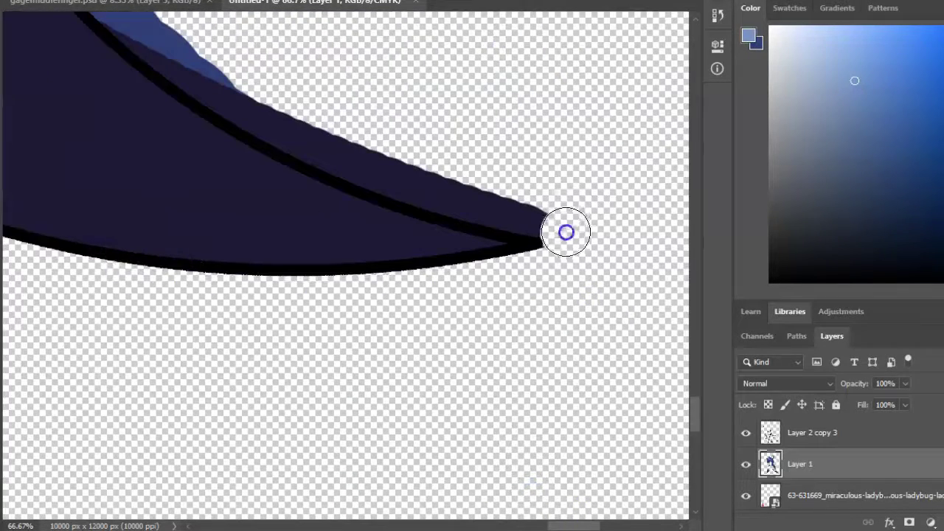
Step: Erase the overflow along the hair section's upper outer edge, from its pointed tip up to the lower ribbon
scroll(538, 206, "up", 3)
mouse_move(133, 126)
left_mouse_down()
mouse_move(291, 229)
mouse_move(545, 348)
left_mouse_up()
mouse_move(131, 153)
left_mouse_down()
mouse_move(240, 236)
mouse_move(535, 369)
left_mouse_up()
scroll(531, 499, "up", 5)
scroll(259, 165, "up", 2)
mouse_move(259, 175)
left_mouse_down()
mouse_move(362, 358)
mouse_move(472, 509)
left_mouse_up()
scroll(283, 155, "down", 4)
left_click_drag(333, 290, 447, 450)
Step: Erase the blue overflow where the lower ribbon meets the hair, up to the small pointed strand above it
scroll(447, 450, "up", 5)
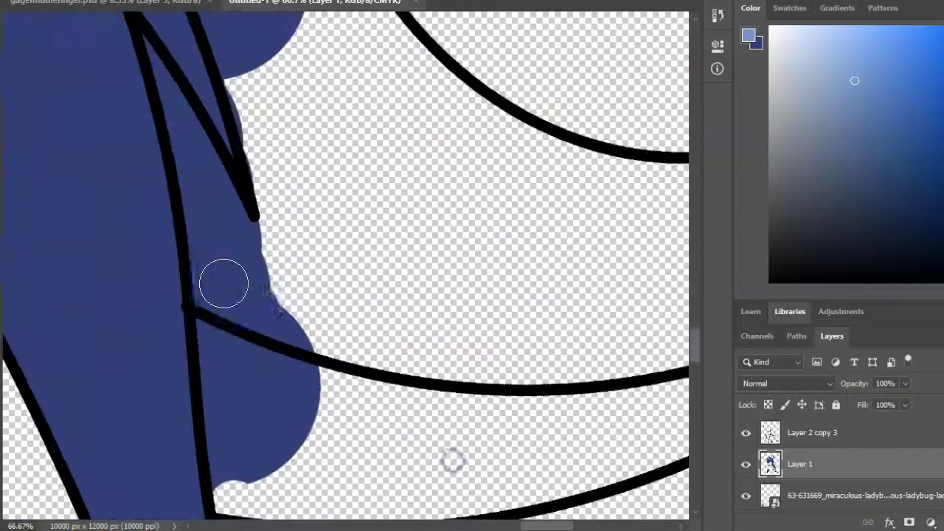
mouse_move(178, 114)
left_mouse_down()
mouse_move(235, 232)
mouse_move(202, 195)
mouse_move(211, 276)
left_mouse_up()
scroll(211, 276, "down", 4)
left_click_drag(222, 398, 213, 252)
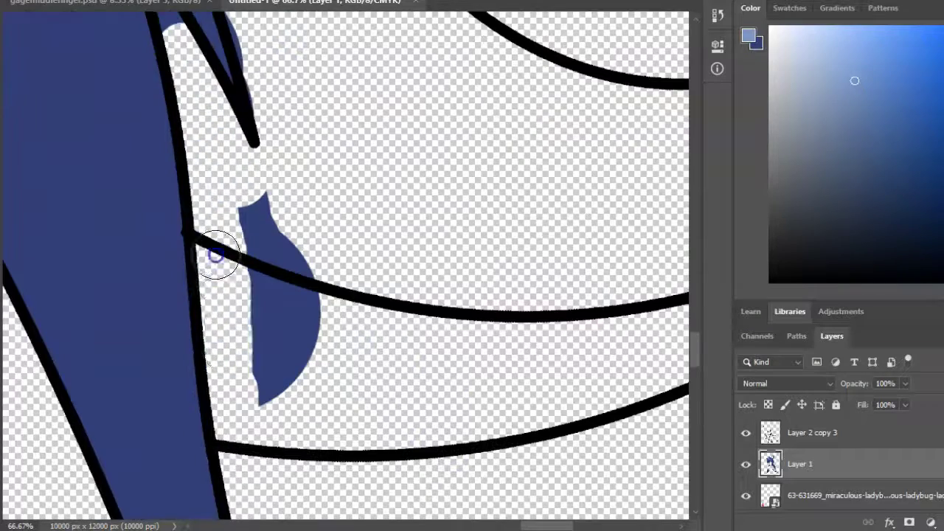
scroll(213, 253, "down", 2)
scroll(263, 406, "up", 3)
scroll(305, 305, "down", 4)
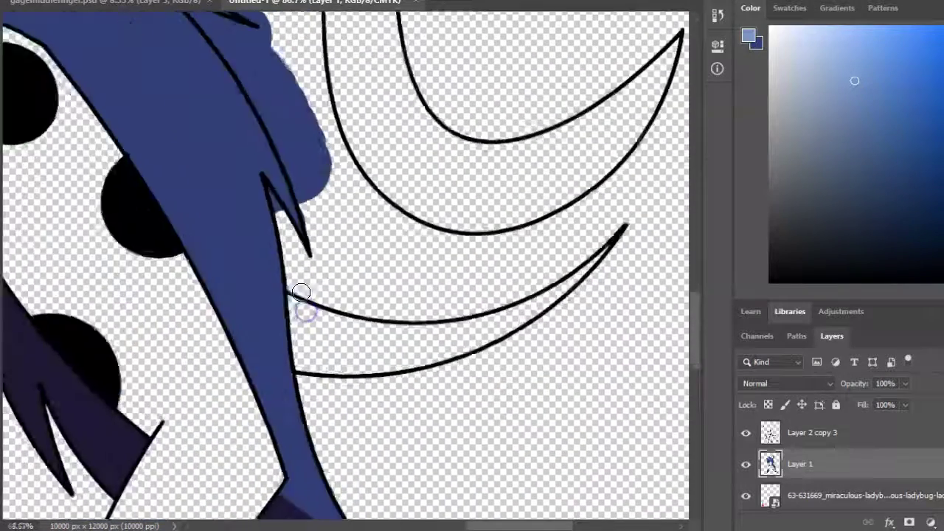
Step: Change the eraser brush size and clear the blue inside the narrow notch under the upper pointed hair strand
scroll(354, 284, "up", 4)
right_click(125, 7)
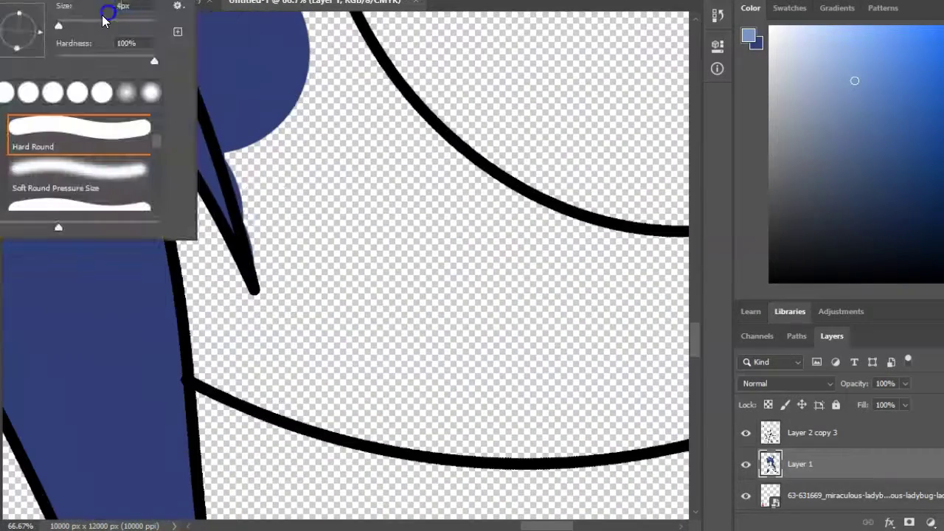
key("Return")
scroll(163, 162, "up", 5)
scroll(253, 169, "left", 3)
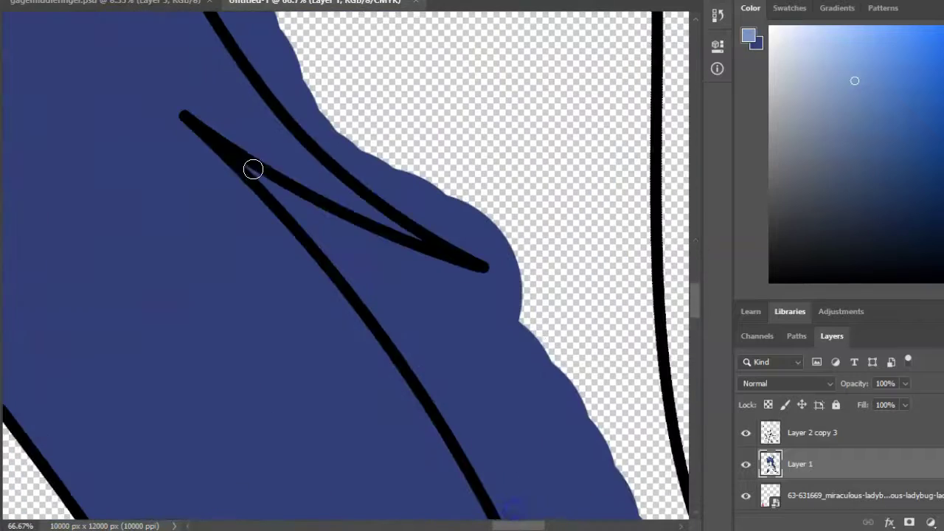
Step: Erase the blue from the gap between the strands beside the ear and from the start of the upper ribbon
scroll(341, 246, "down", 3)
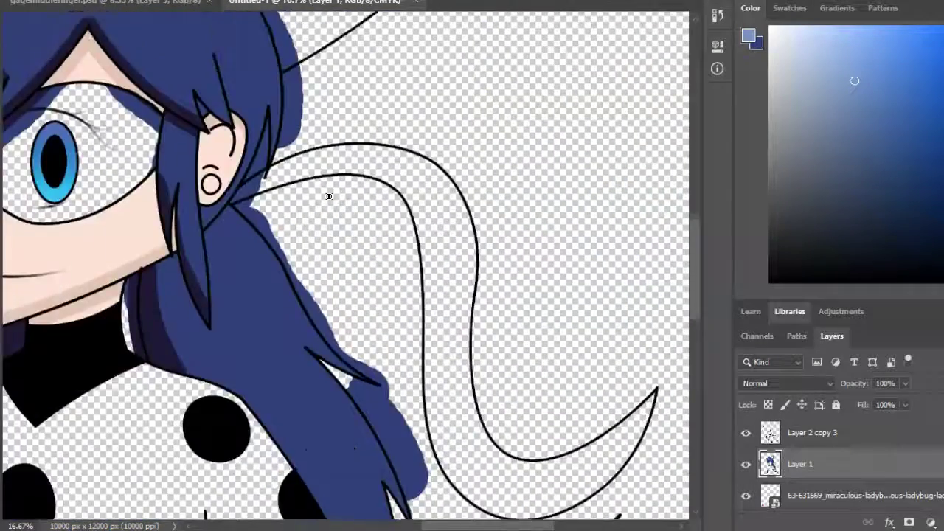
scroll(505, 501, "up", 3)
scroll(472, 507, "up", 2)
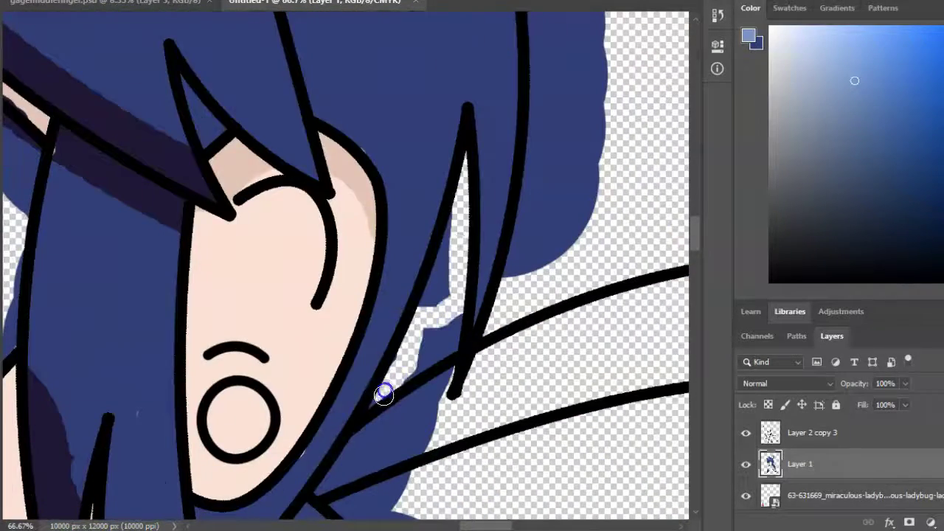
scroll(402, 345, "down", 1)
scroll(430, 273, "down", 2)
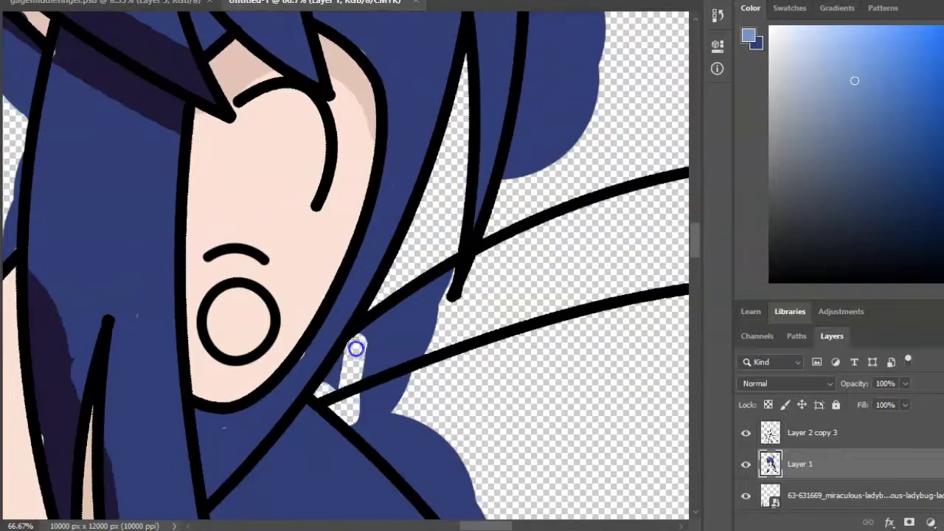
Step: Erase the overflow around the base of the thin strand rising from the top of the head
scroll(356, 349, "up", 6)
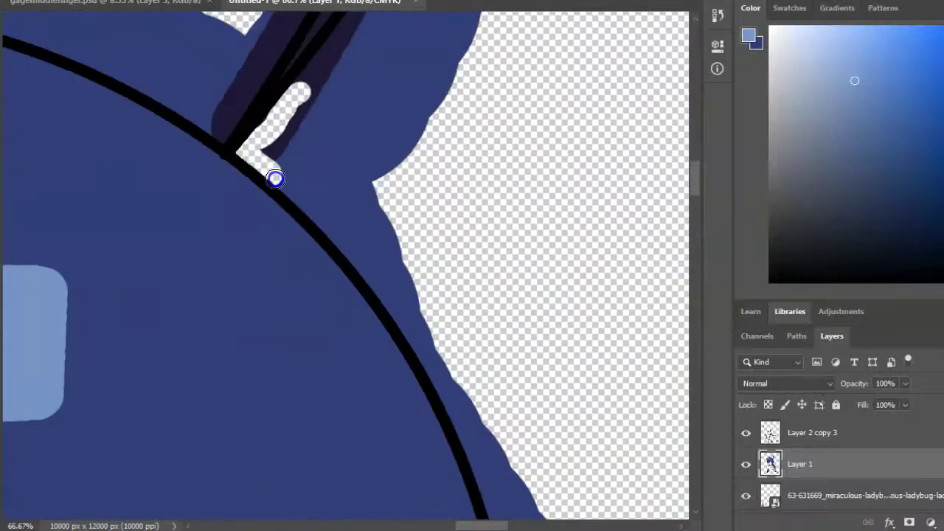
left_click_drag(274, 178, 316, 214)
scroll(253, 156, "up", 3)
scroll(217, 183, "down", 2)
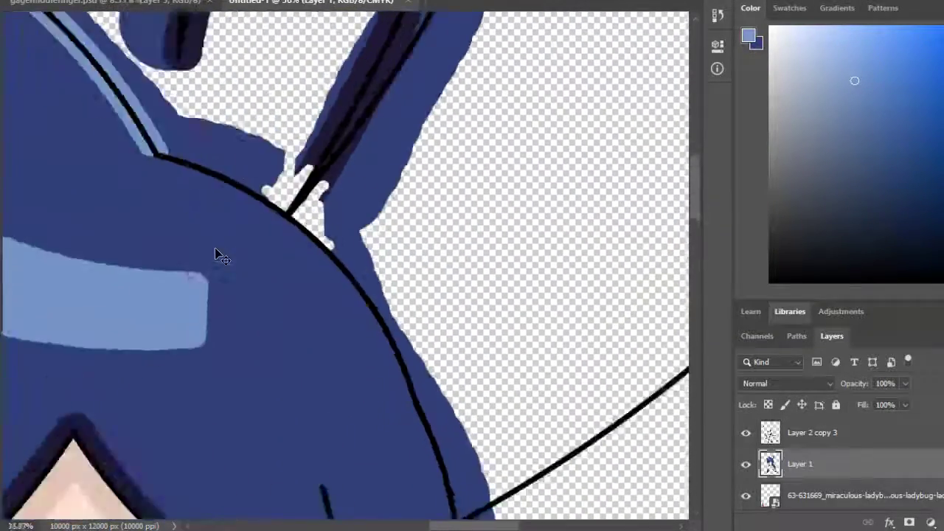
Step: Erase the blue from the corner where the curved front strand meets the upright tuft on top of the head
scroll(219, 255, "up", 6)
scroll(384, 177, "right", 5)
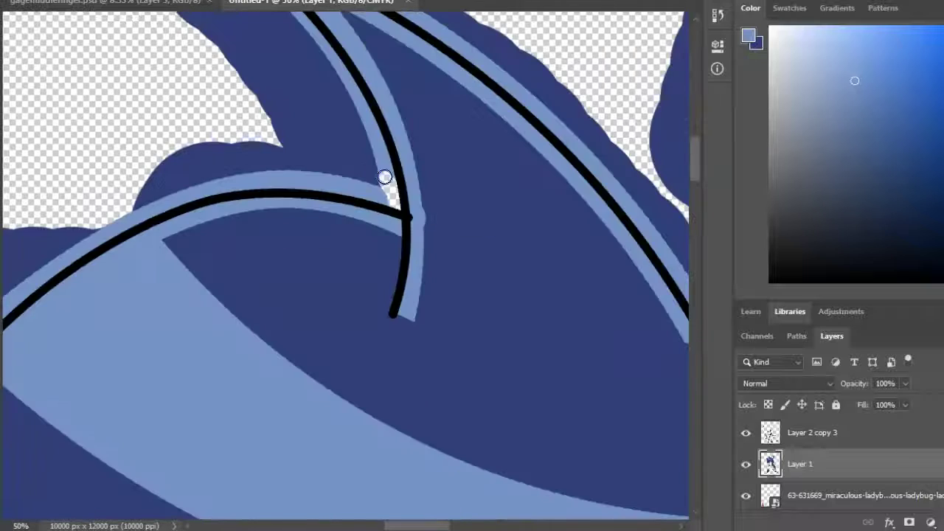
scroll(368, 193, "down", 2)
Step: Erase the overflow from the notches between the fringe spikes and beneath the pointed strand at the front of the hair
scroll(566, 295, "up", 2)
scroll(566, 295, "up", 3)
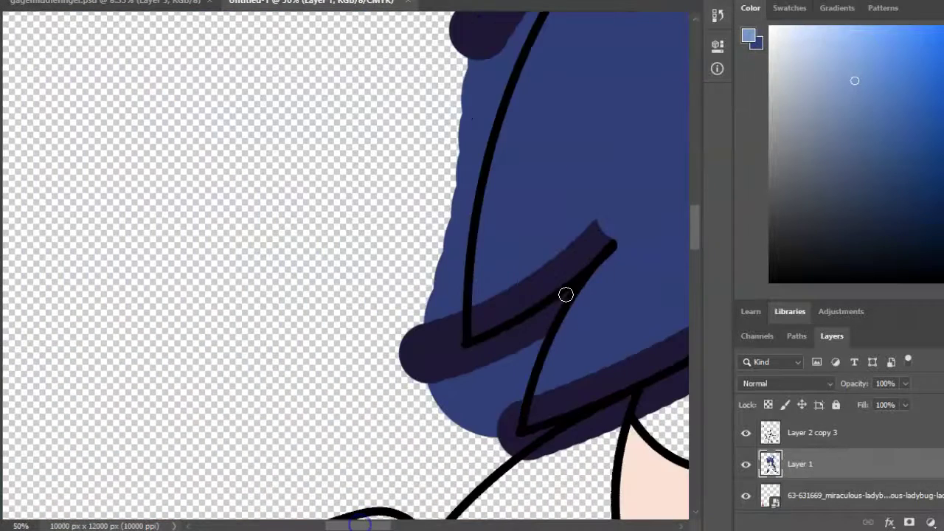
scroll(534, 346, "up", 3)
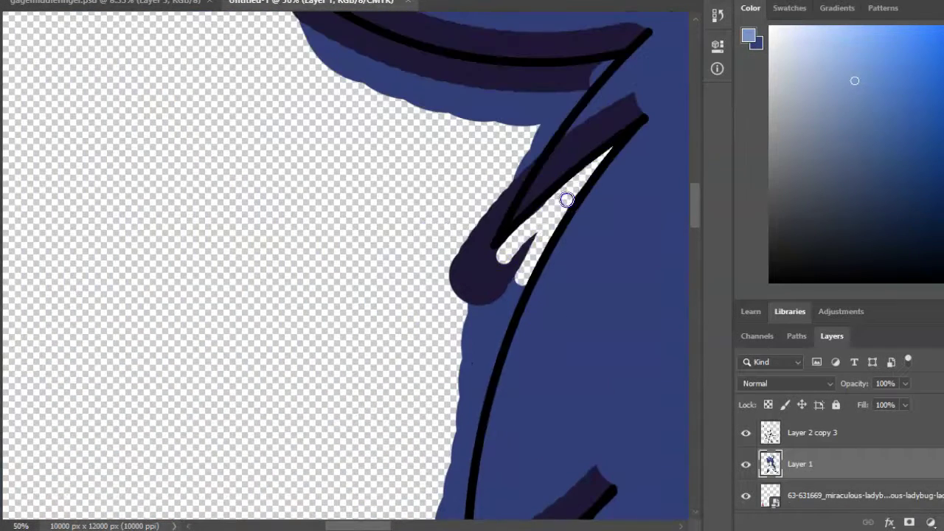
scroll(566, 199, "up", 2)
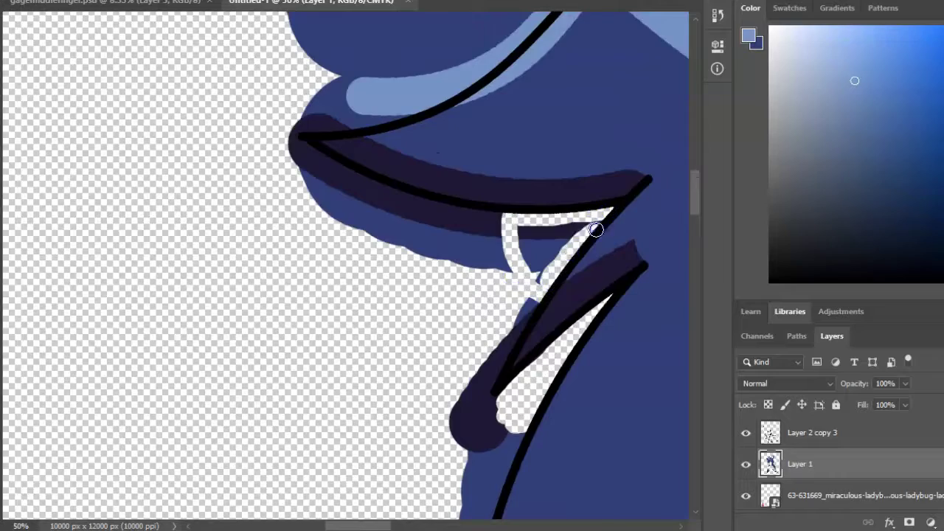
Step: Undo the last stroke and erase the blue between the tip of the lower hair strand and the black shoulder spot
scroll(518, 241, "down", 5)
scroll(373, 139, "up", 4)
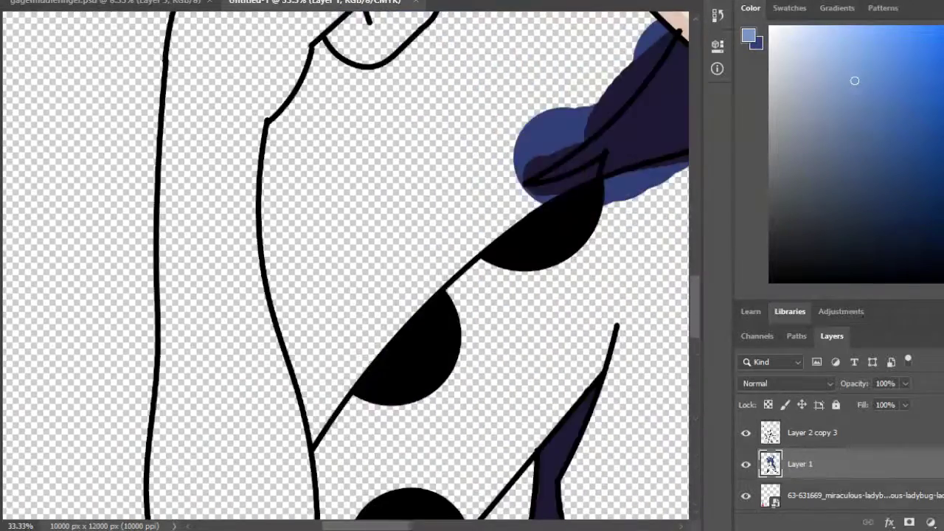
key("ctrl+z")
scroll(303, 207, "down", 1)
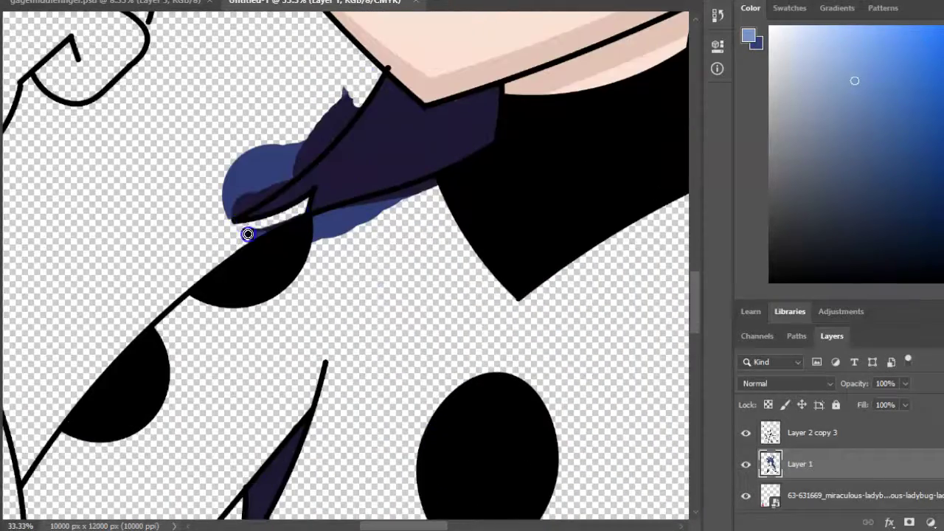
Step: Begin clearing the blue overflow in the gap between the black collar and the hair behind the neck
scroll(299, 215, "down", 2)
scroll(523, 202, "down", 5)
scroll(305, 253, "up", 4)
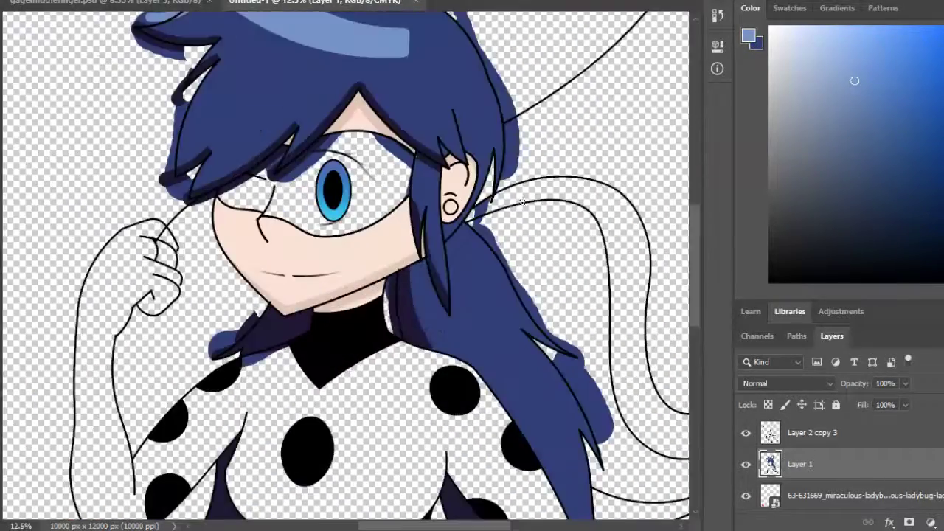
scroll(343, 240, "up", 1)
Step: Enlarge the eraser and remove the overflow along the upper edge of the dark strand below the chin
right_click(127, 6)
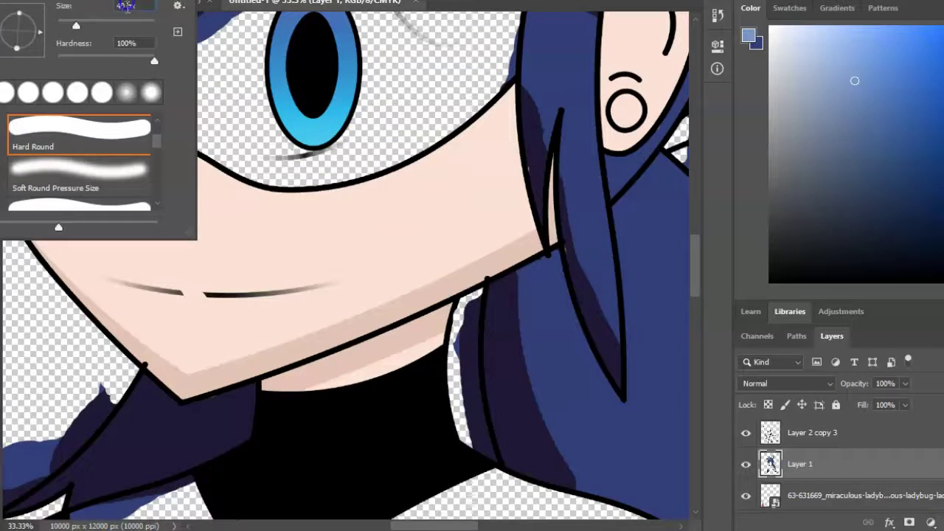
key("Escape")
scroll(25, 333, "down", 1)
scroll(391, 391, "left", 5)
scroll(602, 255, "up", 2)
mouse_move(602, 256)
left_mouse_down()
mouse_move(470, 200)
mouse_move(355, 320)
mouse_move(441, 231)
mouse_move(570, 145)
left_mouse_up()
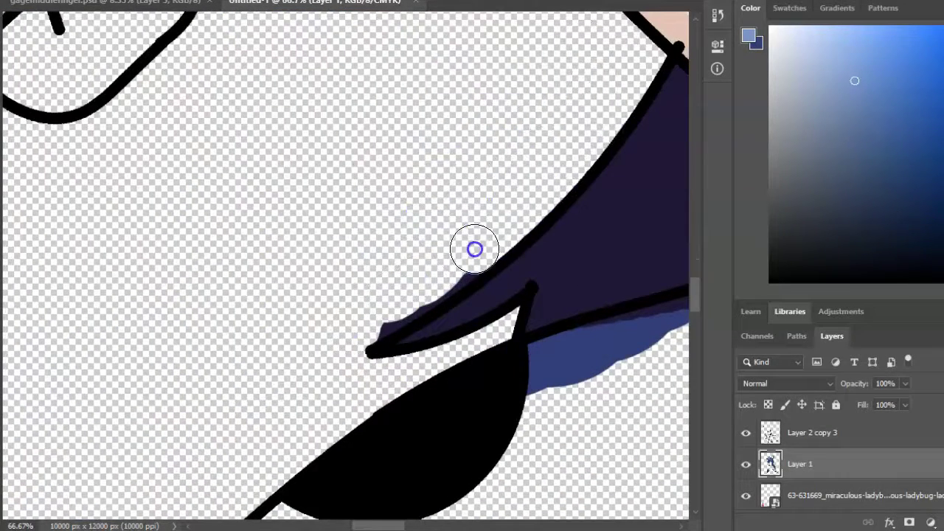
Step: Erase the overflow along the lower edge of the dark strand, from the collar to the shoulder spot
scroll(359, 326, "down", 2)
scroll(411, 299, "right", 8)
scroll(522, 252, "left", 5)
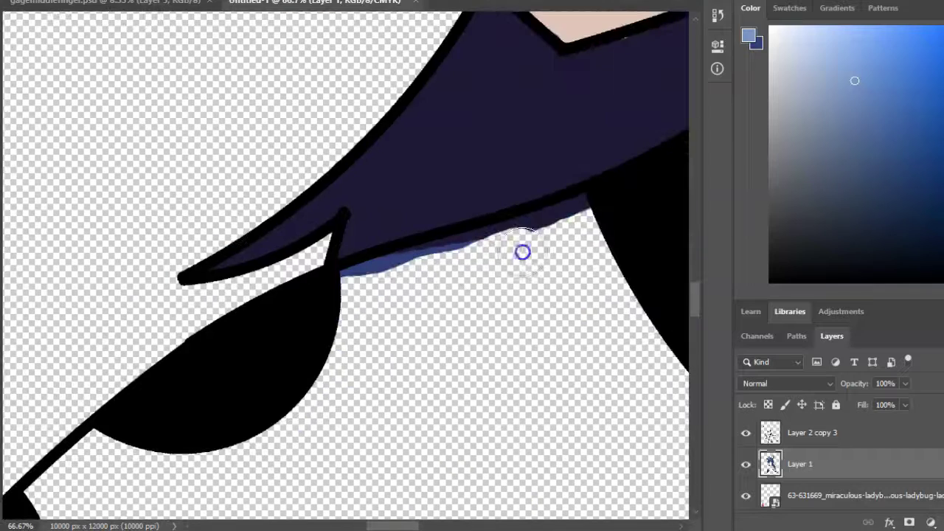
left_click_drag(438, 256, 354, 290)
scroll(558, 232, "down", 3)
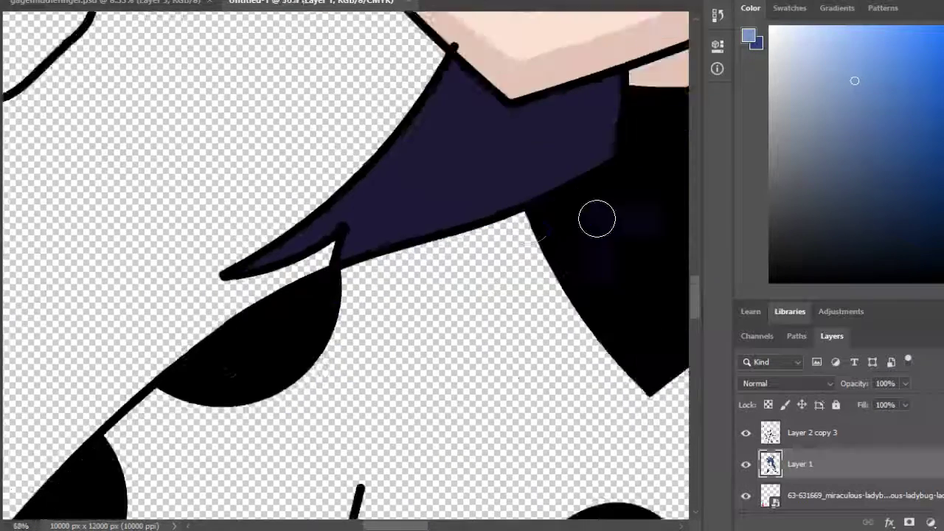
Step: Erase the remaining overflow between the neck and the hair, down to where the strand meets the collar
scroll(516, 325, "right", 2)
scroll(390, 165, "up", 3)
mouse_move(382, 225)
left_mouse_down()
mouse_move(388, 366)
mouse_move(413, 390)
left_mouse_up()
scroll(413, 390, "down", 2)
scroll(390, 231, "up", 3)
left_click_drag(390, 231, 412, 384)
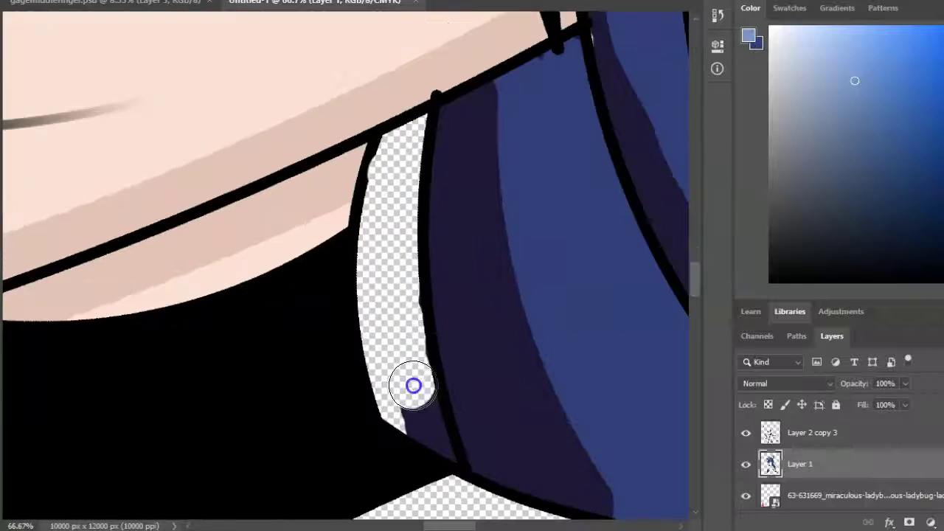
scroll(411, 349, "down", 2)
Step: Erase the blue spilling into the mask beside the ear-side strand and under the adjoining fringe
scroll(405, 331, "up", 3)
scroll(480, 331, "up", 2)
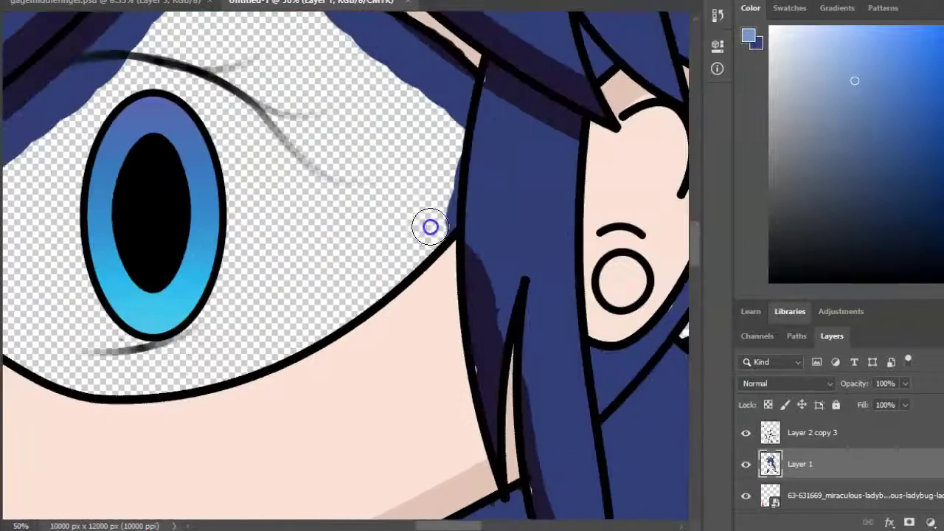
scroll(411, 225, "up", 2)
mouse_move(331, 108)
left_mouse_down()
mouse_move(412, 144)
mouse_move(379, 113)
mouse_move(401, 116)
mouse_move(456, 160)
mouse_move(459, 216)
mouse_move(486, 232)
left_mouse_up()
scroll(453, 194, "up", 3)
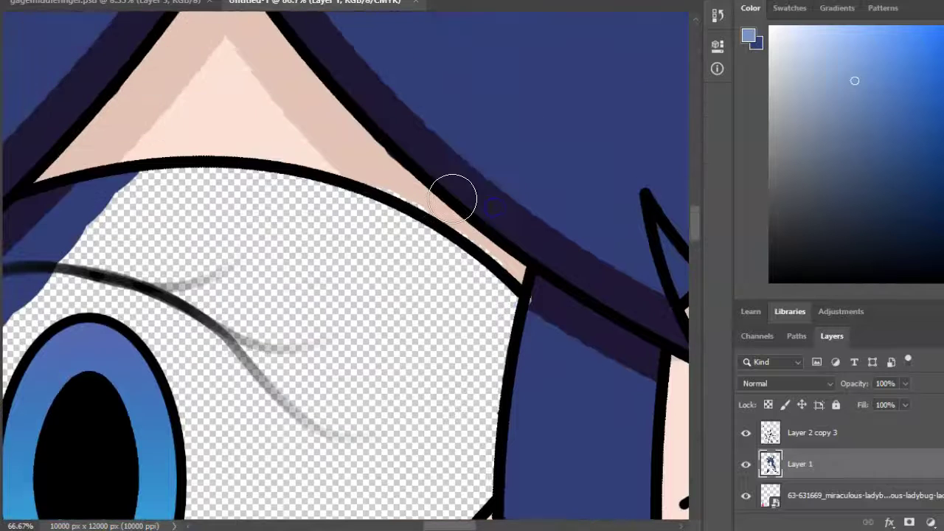
Step: Erase the blue spilling into the mask above the eye, beside the central fringe spike
scroll(379, 145, "left", 5)
mouse_move(380, 145)
left_mouse_down()
mouse_move(499, 133)
mouse_move(163, 344)
left_mouse_up()
mouse_move(184, 199)
left_mouse_down()
mouse_move(80, 299)
mouse_move(143, 257)
mouse_move(337, 258)
mouse_move(215, 323)
left_mouse_up()
Step: Erase the overflow beneath the lower edge of the front fringe, out to its lowest pointed tip
scroll(81, 300, "down", 1)
scroll(215, 323, "left", 5)
mouse_move(400, 259)
left_mouse_down()
mouse_move(280, 343)
mouse_move(116, 428)
left_mouse_up()
scroll(115, 427, "down", 1)
scroll(115, 428, "left", 5)
mouse_move(382, 388)
left_mouse_down()
mouse_move(250, 303)
mouse_move(236, 415)
left_mouse_up()
Step: Erase the overflow along the outer front edge of the fringe, down to its side spike
scroll(169, 386, "down", 2)
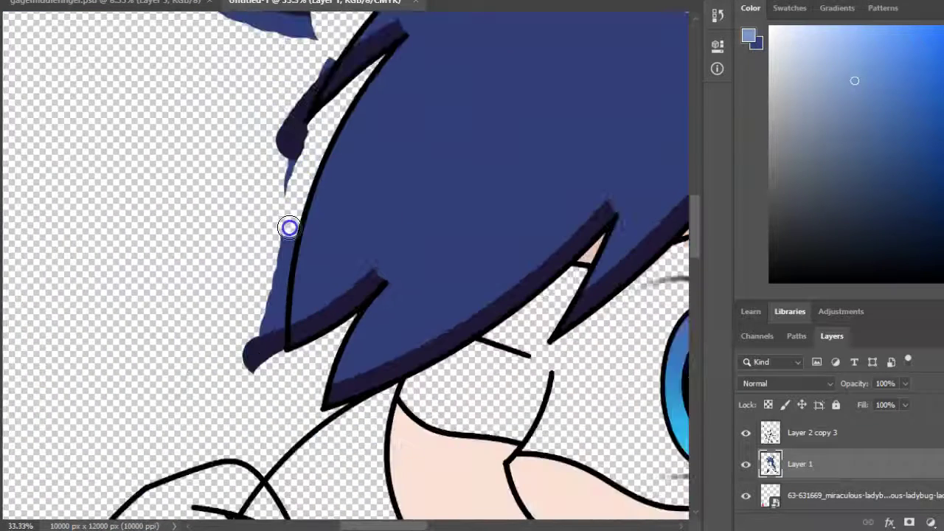
scroll(289, 228, "up", 3)
mouse_move(152, 204)
left_mouse_down()
mouse_move(126, 388)
mouse_move(59, 418)
left_mouse_up()
scroll(143, 317, "up", 1)
Step: Erase the overflow around the small dark spike above the front edge of the fringe
scroll(59, 418, "up", 2)
mouse_move(153, 315)
left_mouse_down()
mouse_move(191, 201)
mouse_move(233, 187)
mouse_move(226, 279)
mouse_move(196, 362)
mouse_move(256, 252)
left_mouse_up()
scroll(173, 371, "down", 1)
scroll(173, 371, "up", 2)
scroll(273, 236, "down", 2)
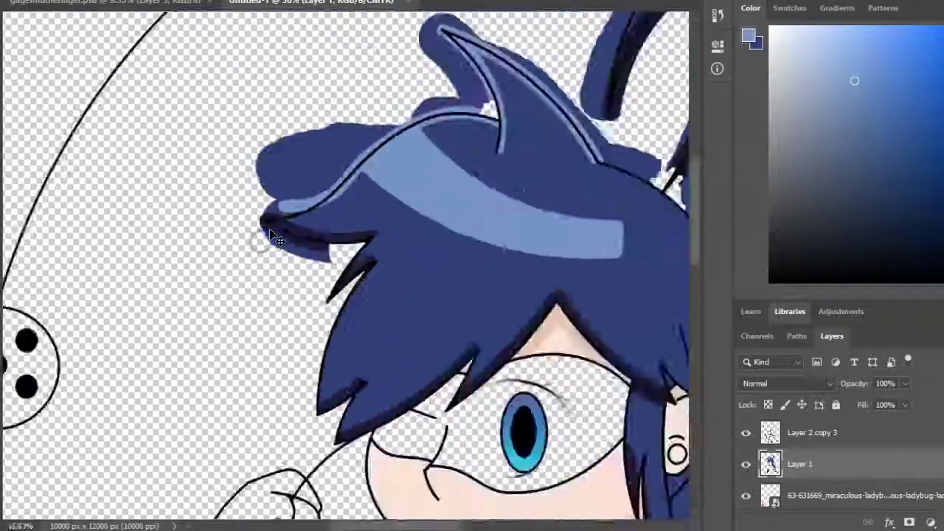
Step: Erase the overflow beneath the long pointed front strand and start separating the blue above it
scroll(274, 236, "down", 3)
scroll(292, 208, "up", 5)
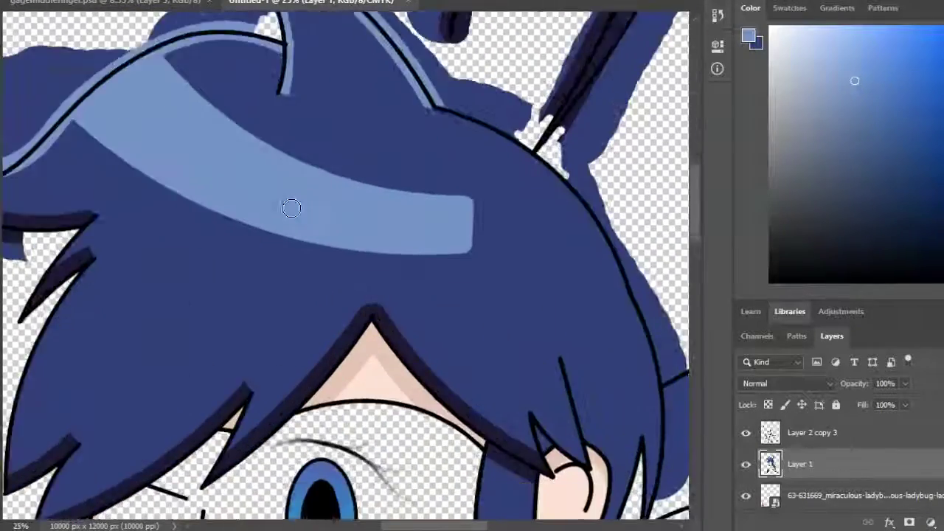
scroll(130, 179, "down", 3)
scroll(369, 246, "up", 4)
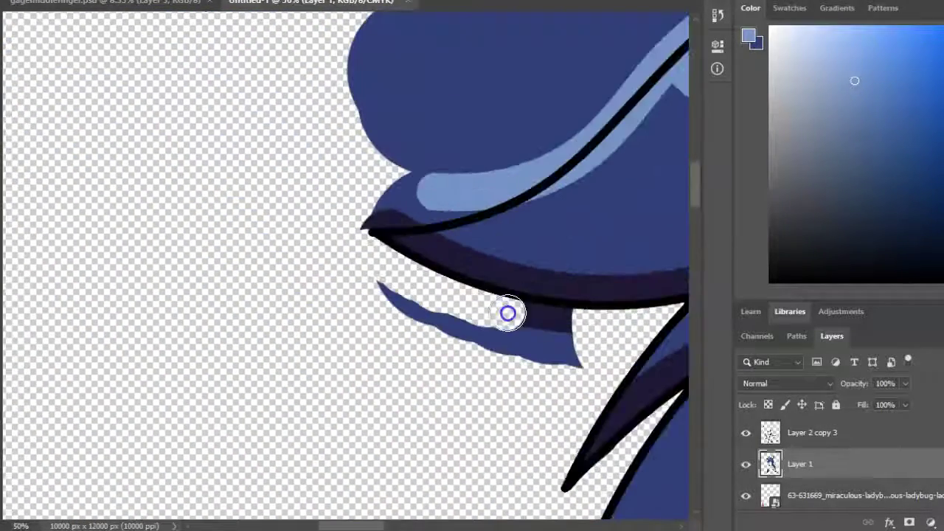
left_click_drag(521, 349, 380, 288)
scroll(347, 371, "down", 1)
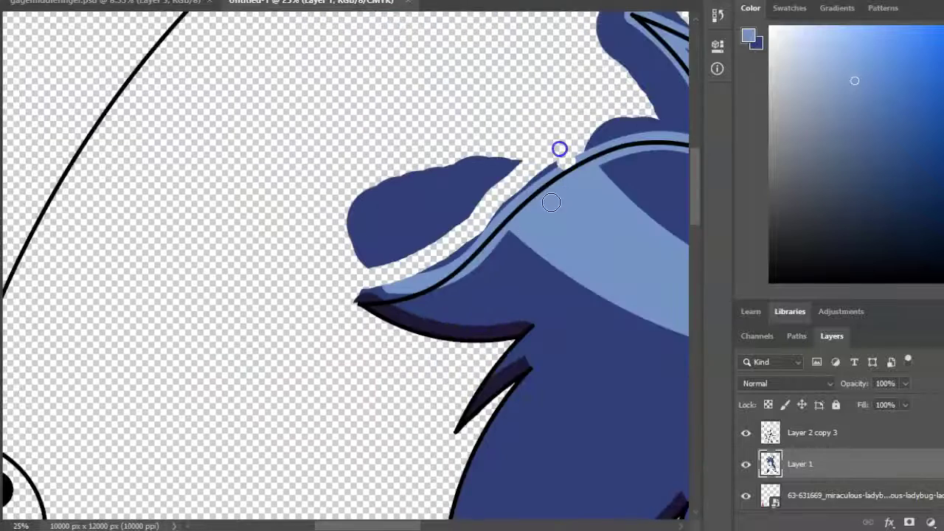
Step: Erase the large blue patch and the light-blue overflow above the long pointed front strand
scroll(568, 110, "up", 1)
mouse_move(583, 66)
left_mouse_down()
mouse_move(403, 156)
mouse_move(587, 69)
mouse_move(535, 184)
left_mouse_up()
scroll(586, 161, "down", 2)
scroll(470, 236, "up", 4)
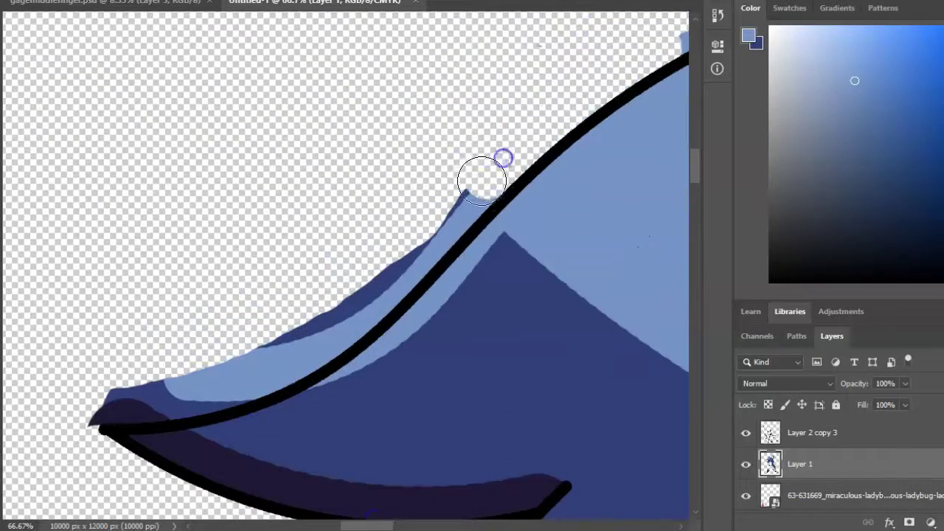
mouse_move(391, 278)
left_mouse_down()
mouse_move(331, 339)
mouse_move(105, 374)
mouse_move(147, 394)
mouse_move(95, 406)
left_mouse_up()
Step: Erase the overflow above the curved top line of the hair, up to the base of the upright tuft
scroll(95, 407, "up", 3)
scroll(373, 306, "up", 4)
left_click_drag(489, 295, 313, 307)
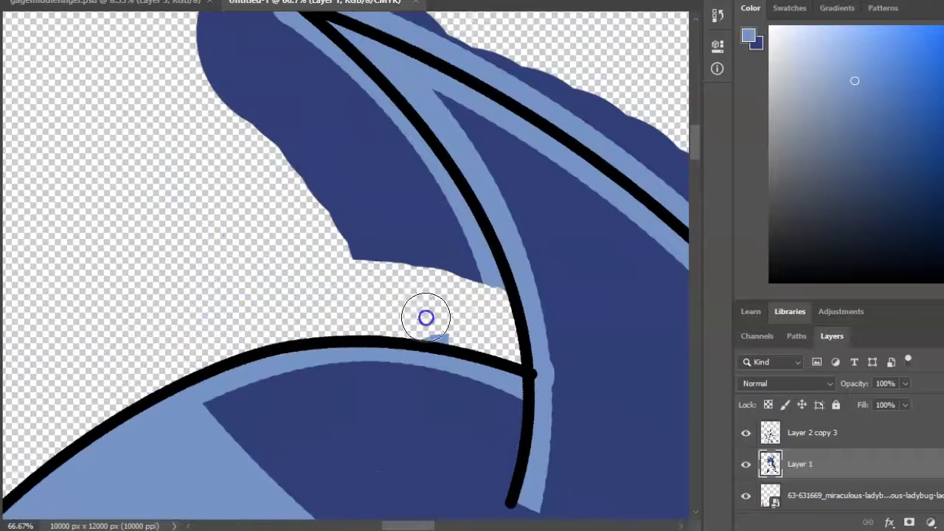
Step: Erase the overflow along the inward-curving edge of the upright tuft, undoing and redoing a stray stroke
scroll(249, 137, "up", 4)
mouse_move(248, 137)
left_mouse_down()
mouse_move(449, 373)
mouse_move(244, 251)
mouse_move(322, 337)
left_mouse_up()
scroll(393, 309, "down", 1)
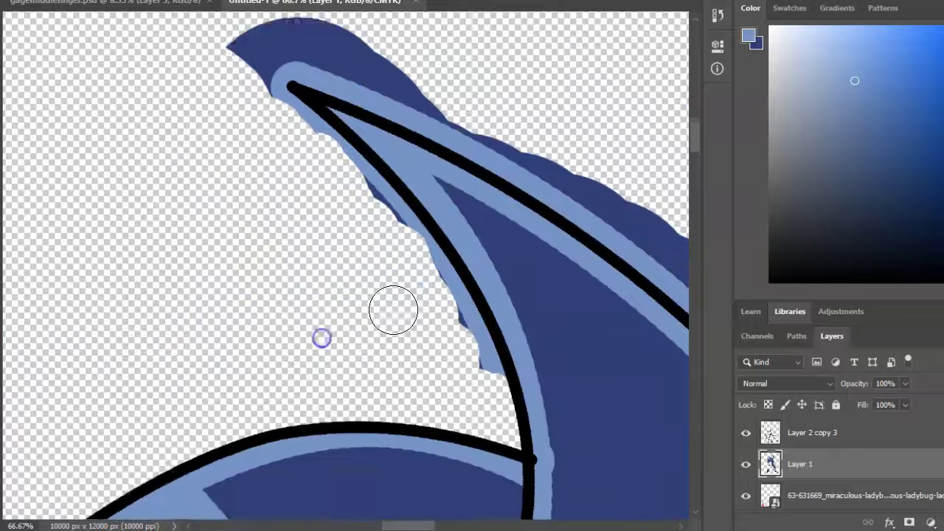
scroll(392, 309, "down", 1)
left_click_drag(479, 324, 460, 269)
key("ctrl+z")
left_click_drag(336, 109, 396, 169)
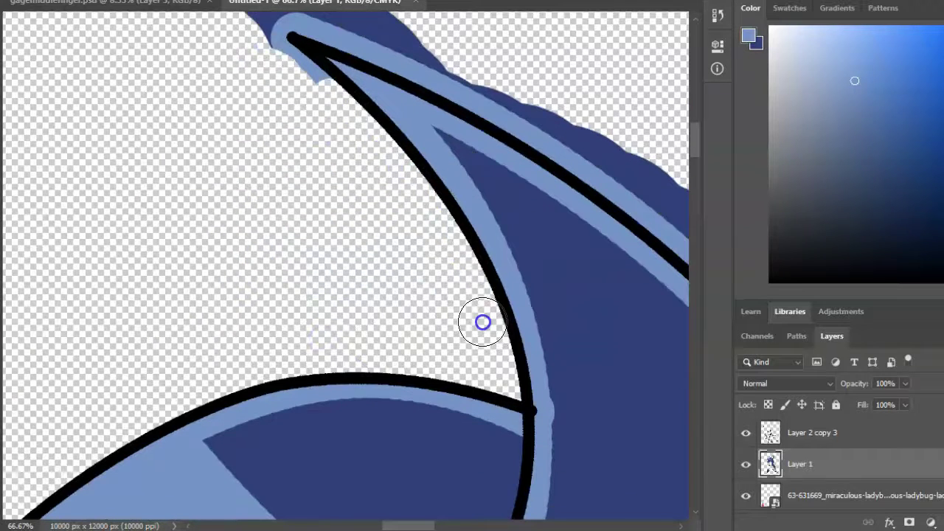
Step: Erase the overflow around the tip of the upright tuft and along its long outer edge
scroll(260, 139, "up", 2)
mouse_move(260, 140)
left_mouse_down()
mouse_move(343, 74)
mouse_move(236, 81)
left_mouse_up()
scroll(236, 82, "right", 3)
mouse_move(626, 446)
left_mouse_down()
mouse_move(214, 74)
mouse_move(480, 270)
mouse_move(530, 331)
left_mouse_up()
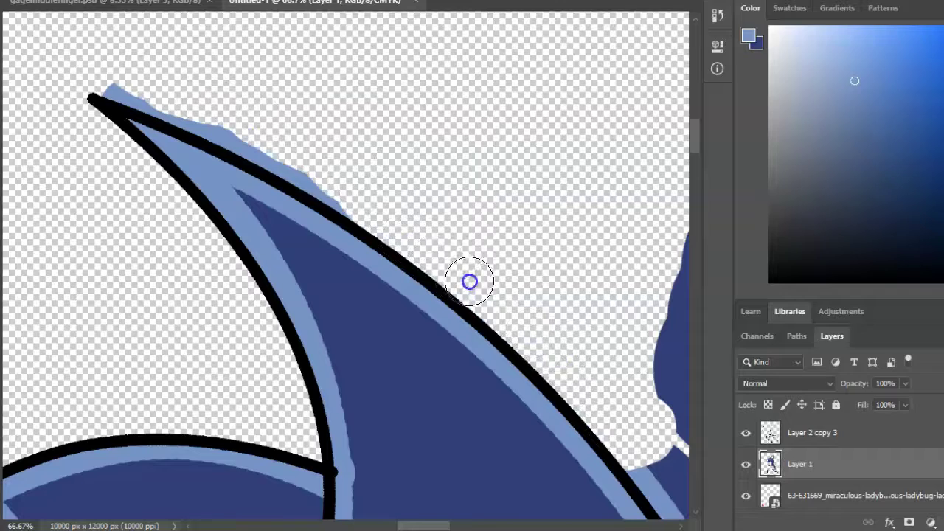
Step: Erase the overflow along the crown between the upright tuft and the base of the thin looping strand
scroll(483, 151, "down", 3)
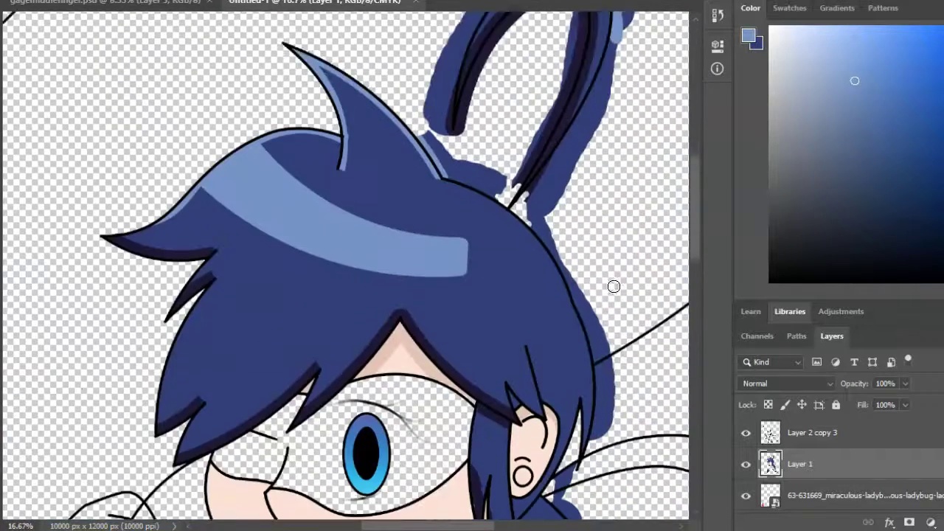
scroll(613, 282, "up", 3)
mouse_move(454, 446)
left_mouse_down()
mouse_move(229, 296)
mouse_move(393, 409)
mouse_move(311, 326)
mouse_move(180, 253)
mouse_move(215, 309)
mouse_move(280, 374)
mouse_move(247, 313)
mouse_move(188, 262)
mouse_move(256, 367)
mouse_move(360, 408)
left_mouse_up()
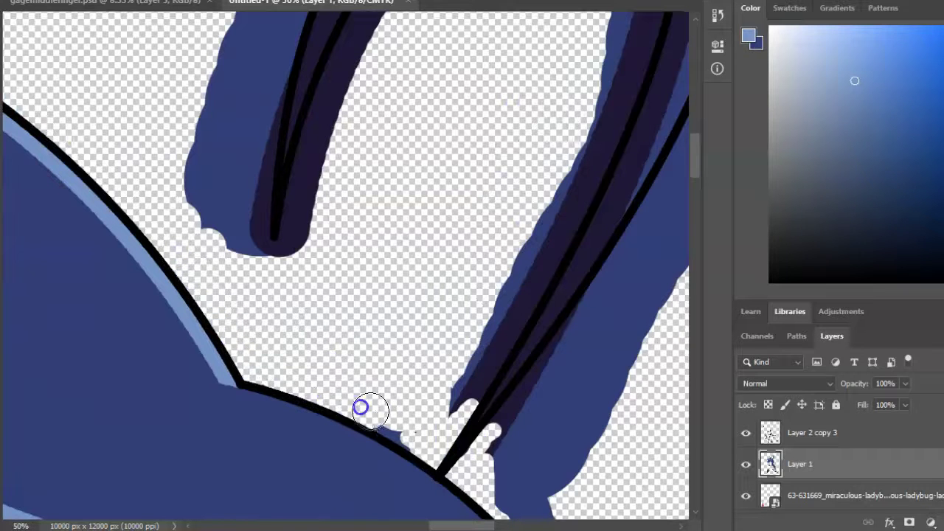
Step: Erase the dark overflow inside the loop, along the inner edge of the looping strand's free end
scroll(404, 434, "up", 5)
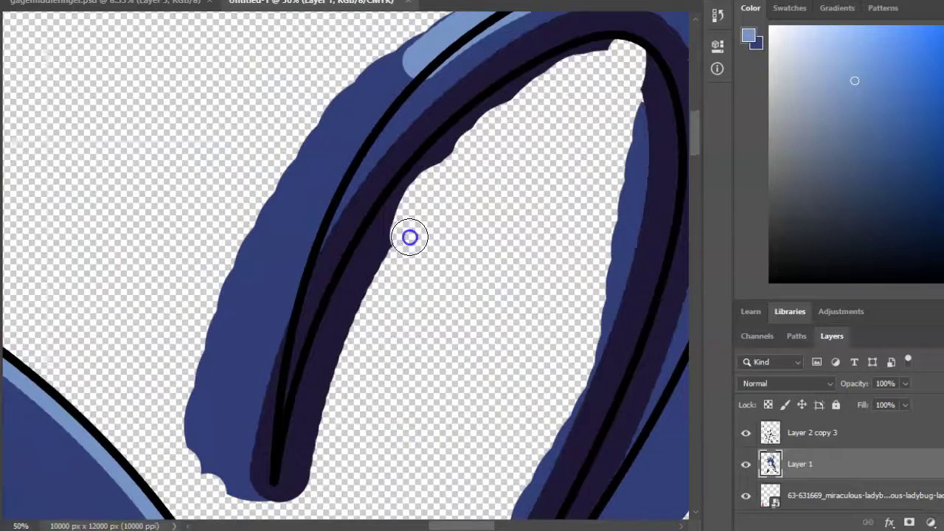
scroll(299, 510, "up", 1)
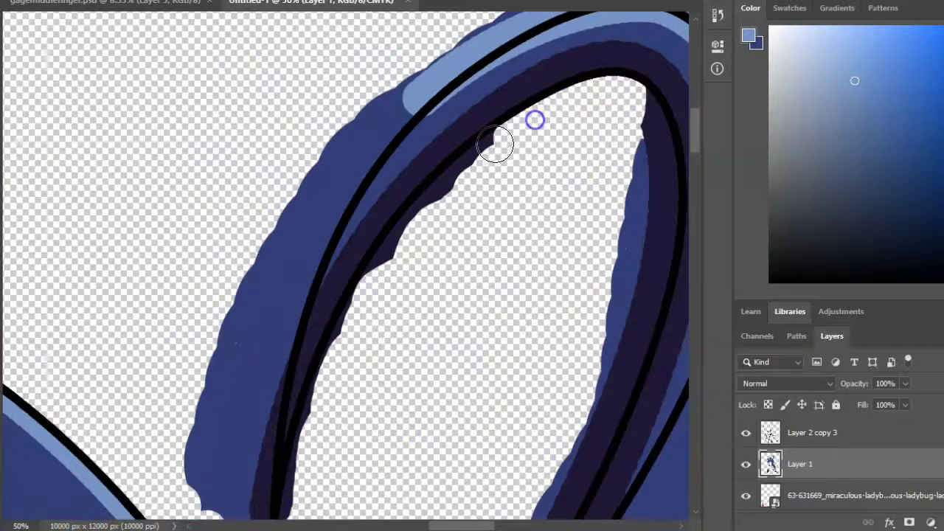
scroll(391, 262, "down", 3)
mouse_move(291, 417)
left_mouse_down()
mouse_move(209, 380)
mouse_move(315, 315)
mouse_move(366, 198)
left_mouse_up()
scroll(366, 198, "up", 3)
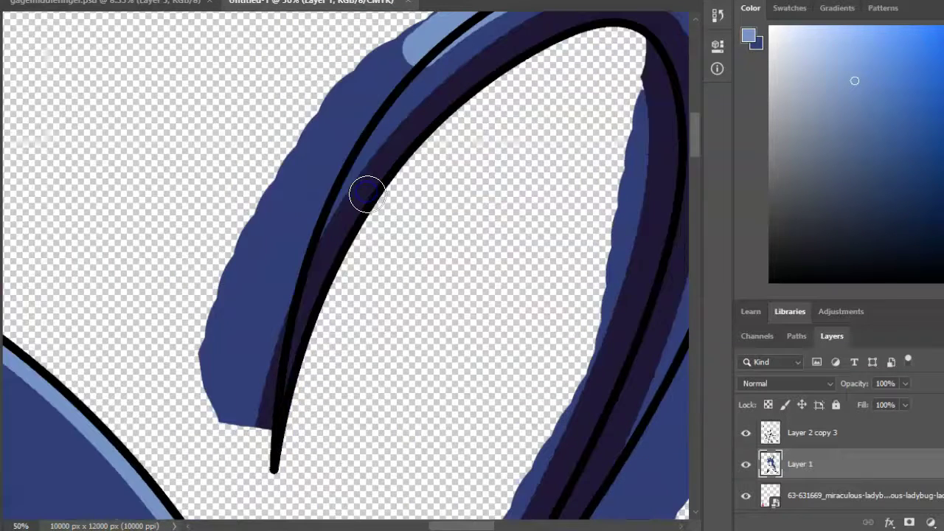
Step: Erase the blue overflow along the outer edge of the looping strand's free end
mouse_move(442, 83)
left_mouse_down()
mouse_move(193, 423)
mouse_move(331, 177)
mouse_move(400, 120)
mouse_move(213, 479)
left_mouse_up()
mouse_move(415, 110)
left_mouse_down()
mouse_move(333, 215)
mouse_move(297, 285)
mouse_move(238, 292)
mouse_move(281, 227)
mouse_move(271, 204)
left_mouse_up()
scroll(238, 293, "down", 3)
scroll(362, 447, "up", 8)
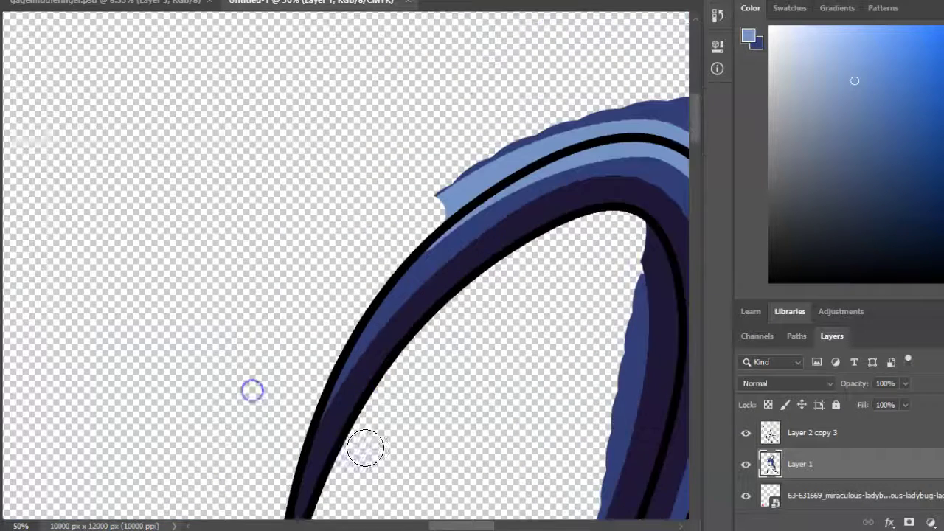
Step: Erase the light-blue overflow above the top arch of the looping strand
mouse_move(564, 226)
left_mouse_down()
mouse_move(524, 195)
mouse_move(301, 242)
mouse_move(544, 203)
left_mouse_up()
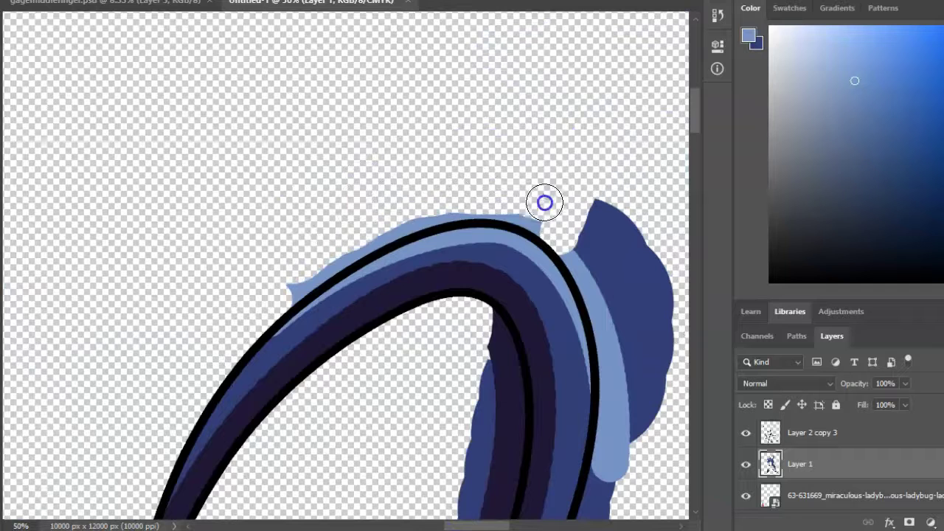
left_click_drag(472, 208, 402, 228)
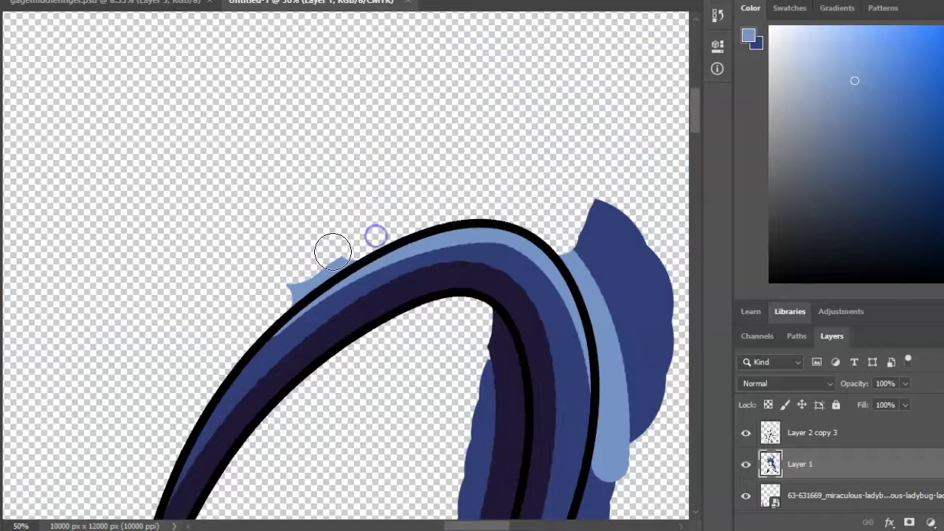
scroll(308, 271, "down", 2)
Step: Erase the blue and highlight overflow on the outer side of the looping strand, just past its arch
scroll(476, 174, "right", 4)
mouse_move(476, 174)
left_mouse_down()
mouse_move(500, 406)
mouse_move(455, 164)
left_mouse_up()
scroll(455, 164, "down", 2)
left_click_drag(411, 67, 444, 273)
Step: Roughly trim the wide blue overflow along the outer lower half of the looping strand
scroll(444, 273, "down", 8)
mouse_move(204, 459)
left_mouse_down()
mouse_move(185, 396)
mouse_move(332, 188)
left_mouse_up()
scroll(332, 187, "up", 5)
mouse_move(445, 71)
left_mouse_down()
mouse_move(371, 266)
mouse_move(260, 336)
mouse_move(192, 400)
left_mouse_up()
scroll(370, 265, "down", 5)
scroll(390, 204, "up", 5)
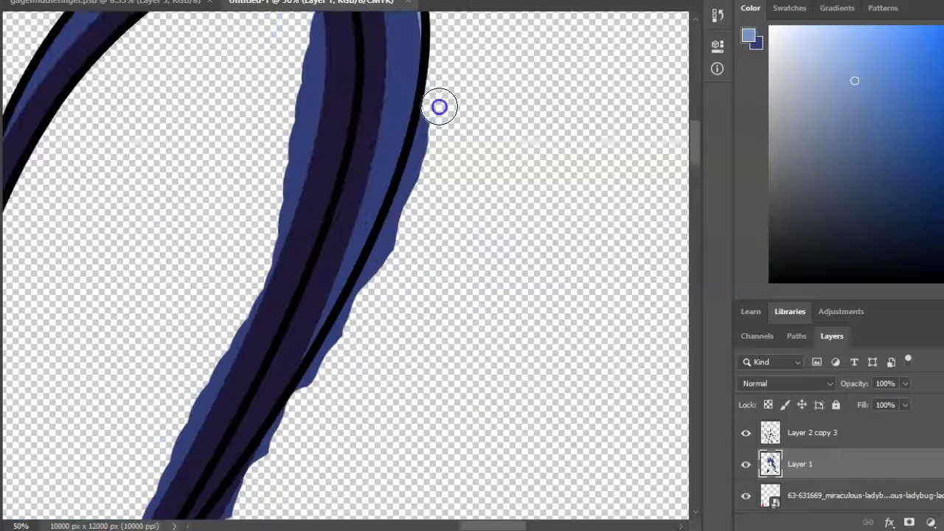
Step: Clean the leftover overflow up to the outline on the looping strand's outer edge, down to its base
left_click_drag(439, 107, 436, 123)
scroll(436, 122, "down", 5)
scroll(414, 25, "up", 1)
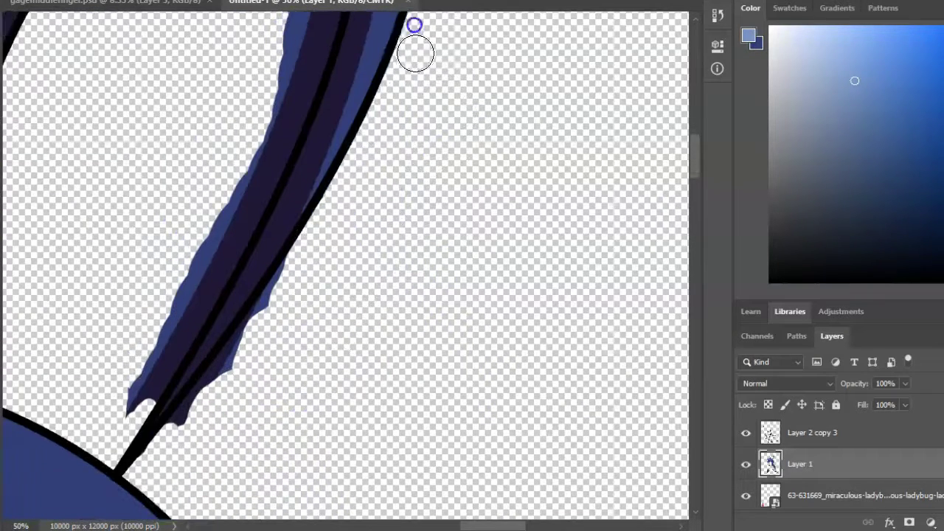
scroll(280, 228, "down", 2)
scroll(288, 209, "down", 2)
Step: Roughly trim the blue and dark overflow along the inner lower half of the looping strand
scroll(256, 174, "up", 8)
left_click_drag(324, 67, 285, 308)
scroll(284, 308, "down", 4)
mouse_move(137, 480)
left_mouse_down()
mouse_move(152, 415)
mouse_move(236, 273)
left_mouse_up()
scroll(236, 273, "up", 4)
left_click_drag(280, 172, 327, 61)
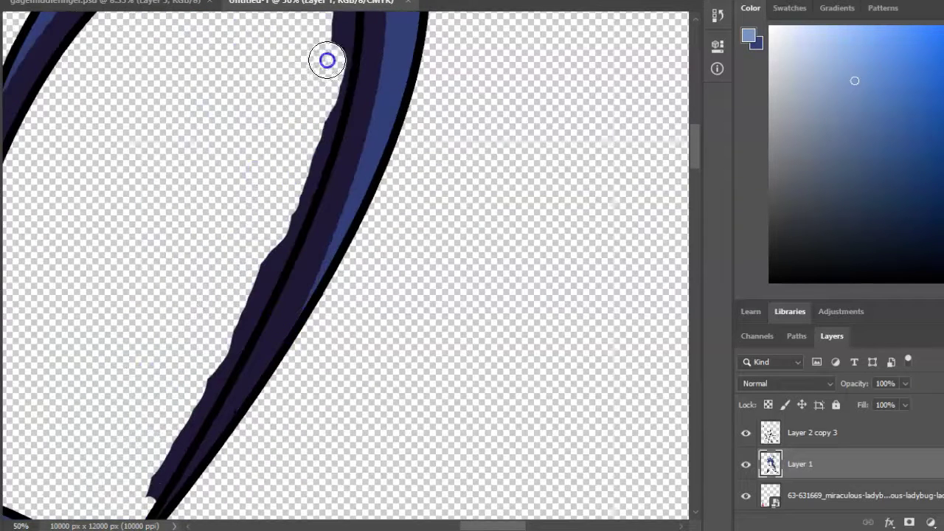
Step: Clean the remaining dark overflow up to the outline on the looping strand's inner edge, down to its base
scroll(332, 62, "up", 3)
scroll(339, 81, "down", 4)
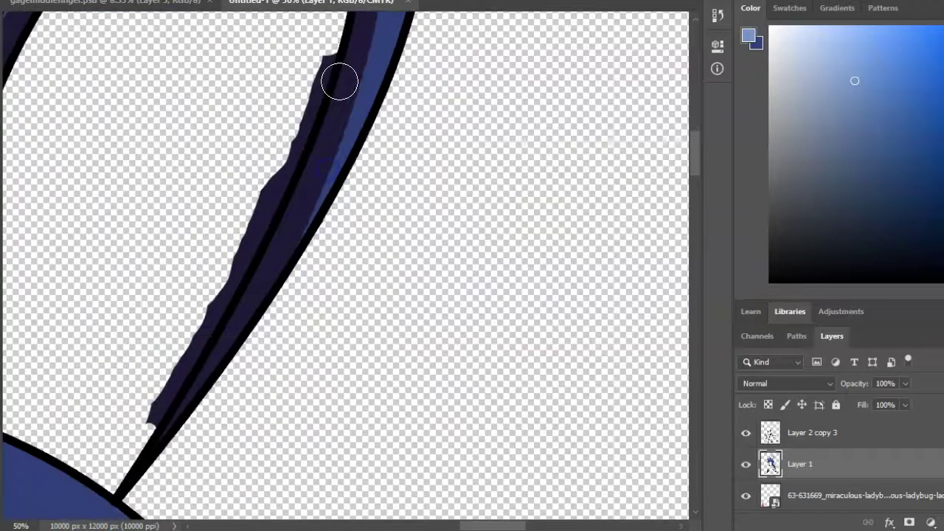
mouse_move(311, 89)
left_mouse_down()
mouse_move(286, 144)
mouse_move(267, 105)
mouse_move(263, 131)
mouse_move(227, 192)
mouse_move(161, 247)
mouse_move(180, 219)
left_mouse_up()
scroll(287, 144, "down", 2)
scroll(228, 198, "down", 2)
Step: Erase the blue overflow outside the outline along the back of the head, below the looping strand
scroll(201, 184, "down", 5)
mouse_move(407, 436)
left_mouse_down()
mouse_move(373, 284)
mouse_move(253, 72)
mouse_move(372, 378)
left_mouse_up()
scroll(372, 378, "up", 3)
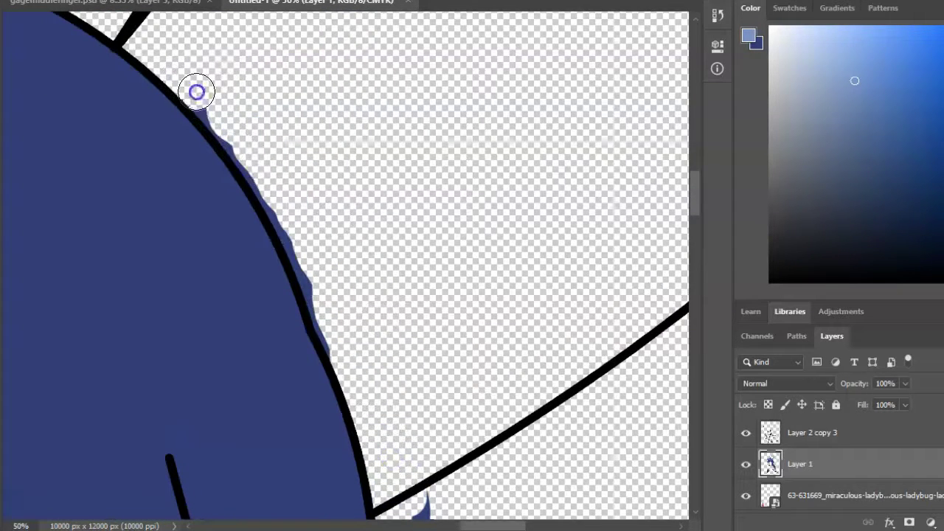
mouse_move(214, 115)
left_mouse_down()
mouse_move(277, 199)
mouse_move(310, 270)
mouse_move(325, 323)
left_mouse_up()
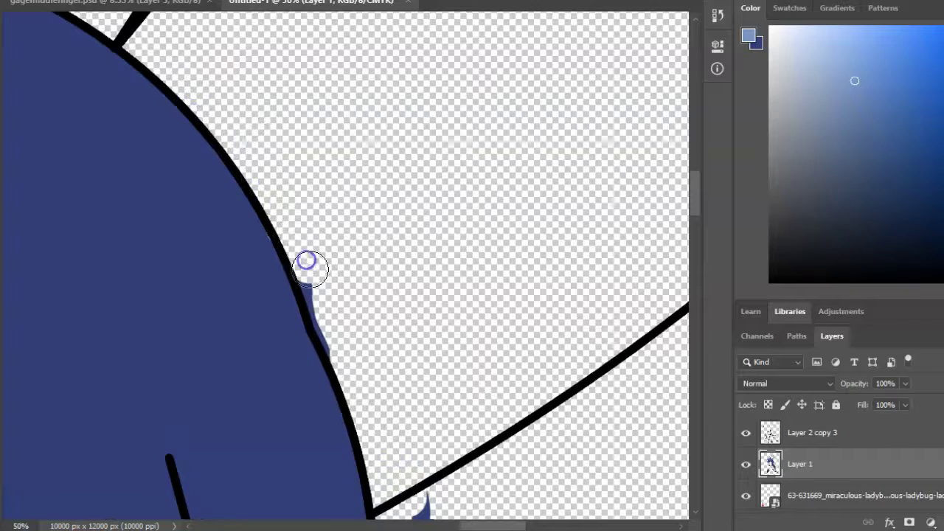
scroll(307, 261, "down", 5)
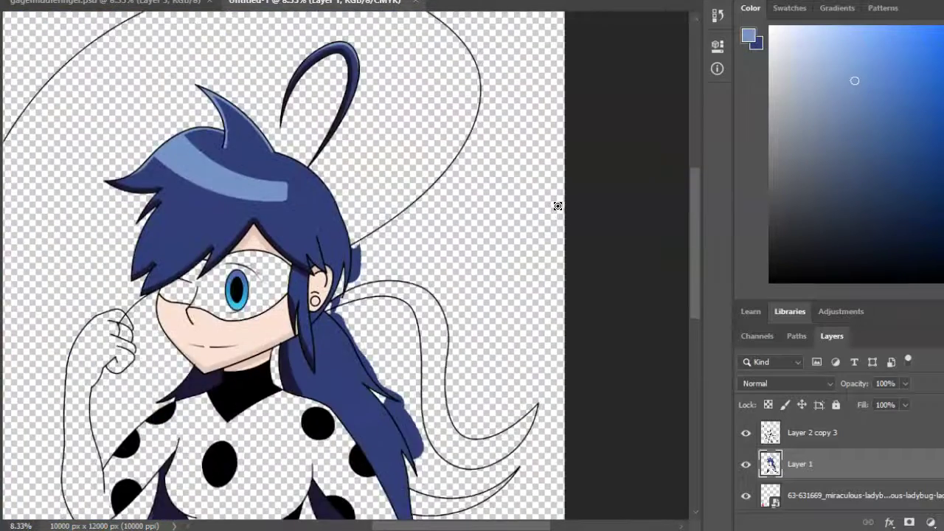
Step: Erase the blue overflow behind the ear and roughly trim it around the ponytail's upper pointed tip
scroll(347, 266, "up", 2)
scroll(364, 239, "down", 3)
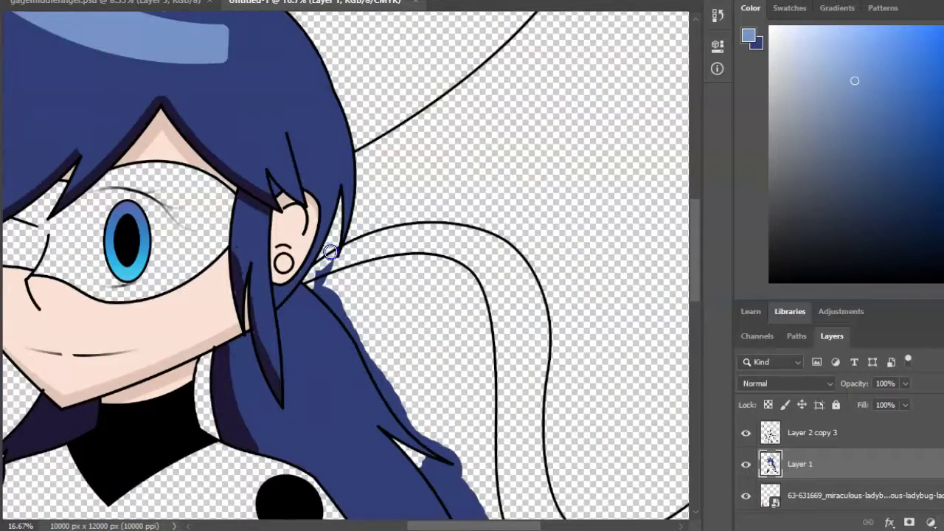
scroll(421, 312, "down", 2)
scroll(471, 343, "up", 2)
scroll(523, 359, "down", 2)
scroll(515, 416, "up", 2)
left_click_drag(528, 407, 582, 435)
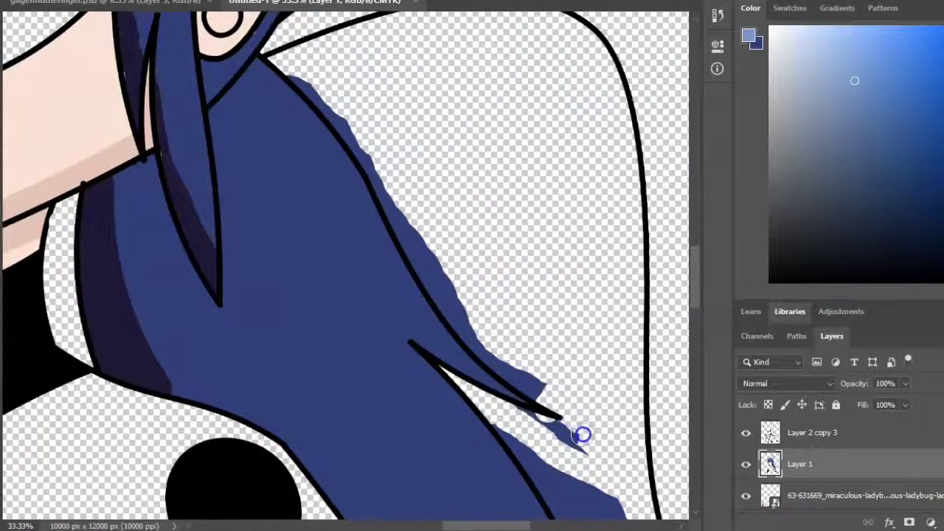
Step: Clean the blue overflow up to the outline along the ponytail's upper outer edge and around its pointed tip
scroll(414, 257, "up", 2)
scroll(432, 236, "up", 2)
mouse_move(250, 67)
left_mouse_down()
mouse_move(396, 254)
mouse_move(461, 386)
left_mouse_up()
scroll(521, 270, "down", 5)
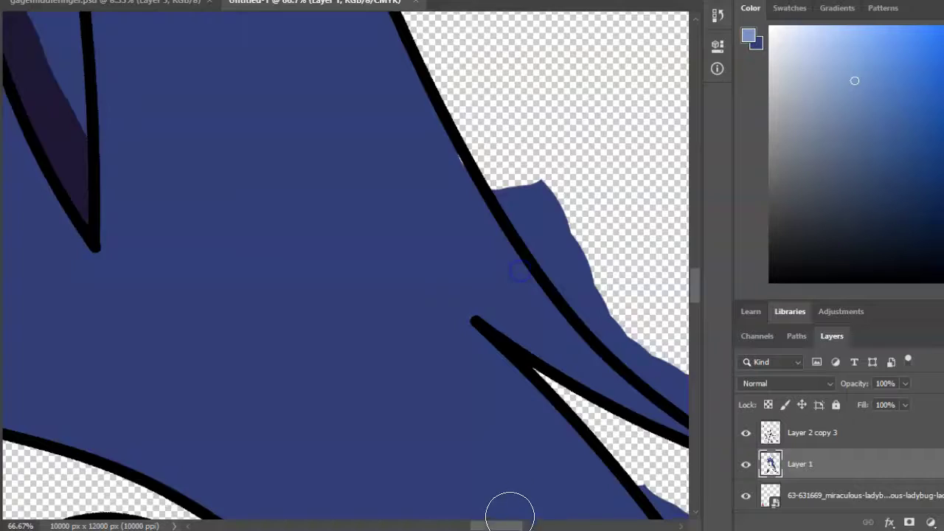
scroll(520, 389, "right", 3)
mouse_move(380, 187)
left_mouse_down()
mouse_move(392, 228)
mouse_move(471, 343)
left_mouse_up()
scroll(480, 290, "down", 3)
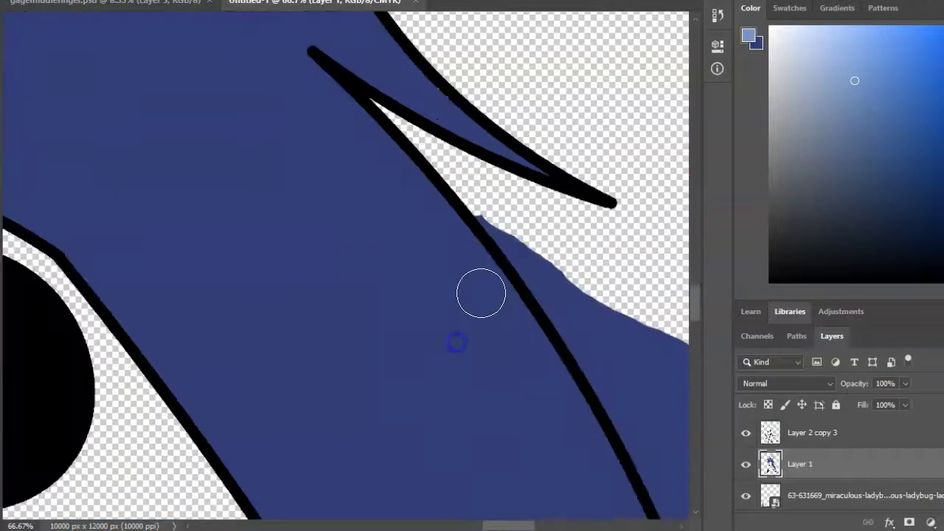
Step: Erase the blue overflow along the ponytail's outer edge between its upper and lower pointed tips
scroll(471, 243, "up", 2)
mouse_move(342, 405)
left_mouse_down()
mouse_move(353, 360)
mouse_move(294, 289)
left_mouse_up()
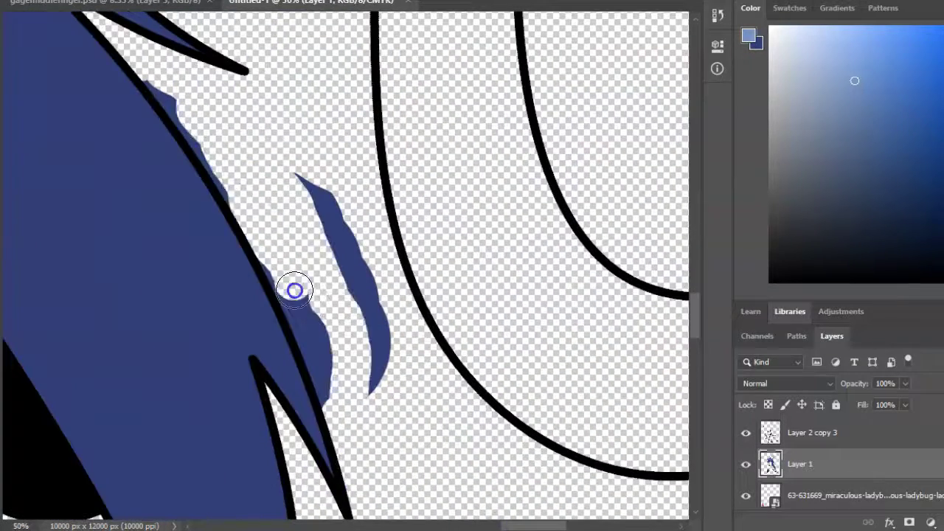
scroll(295, 288, "down", 1)
key("ctrl+z")
mouse_move(246, 149)
left_mouse_down()
mouse_move(337, 309)
mouse_move(336, 253)
mouse_move(371, 346)
left_mouse_up()
scroll(326, 209, "up", 3)
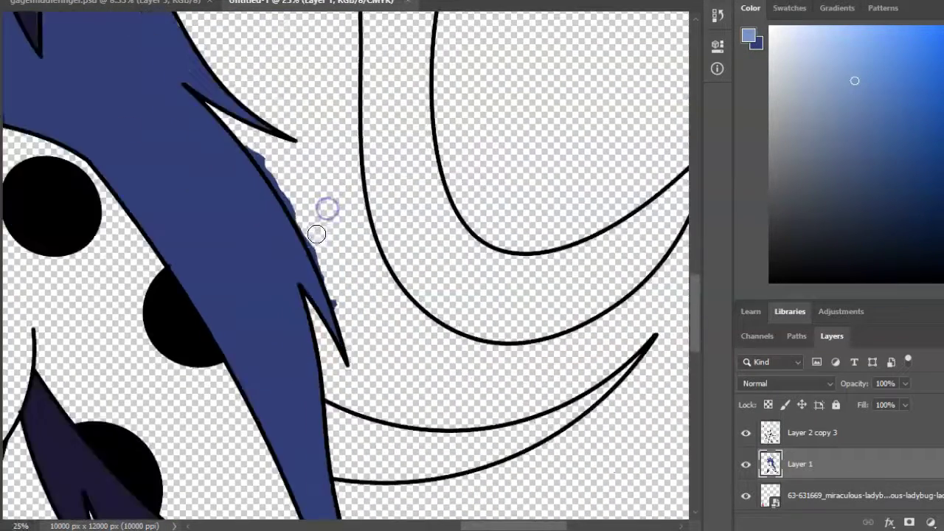
mouse_move(317, 414)
left_mouse_down()
mouse_move(217, 141)
mouse_move(246, 407)
mouse_move(665, 411)
mouse_move(447, 74)
left_mouse_up()
scroll(447, 71, "down", 6)
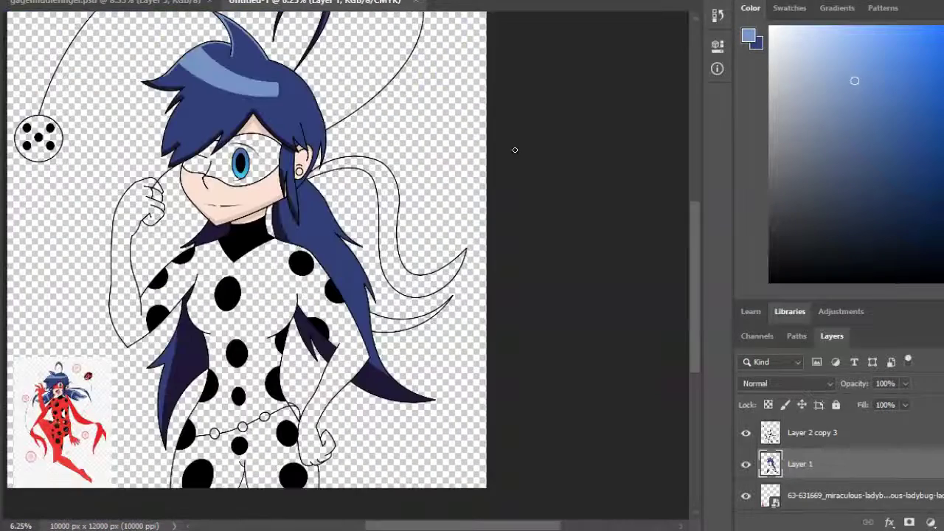
Step: Merge Layer 1 with Layer 2 copy 3 and create a new empty layer above the merged one
scroll(515, 150, "up", 3)
left_click(811, 434, "shift")
right_click(815, 442)
left_click(729, 398)
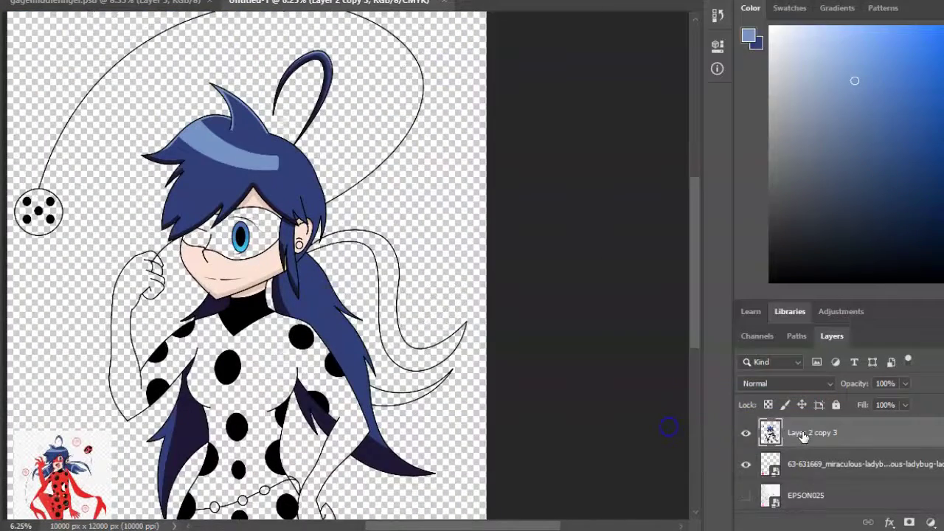
scroll(649, 413, "down", 1)
key("ctrl+shift+n")
key("Return")
scroll(31, 264, "up", 2)
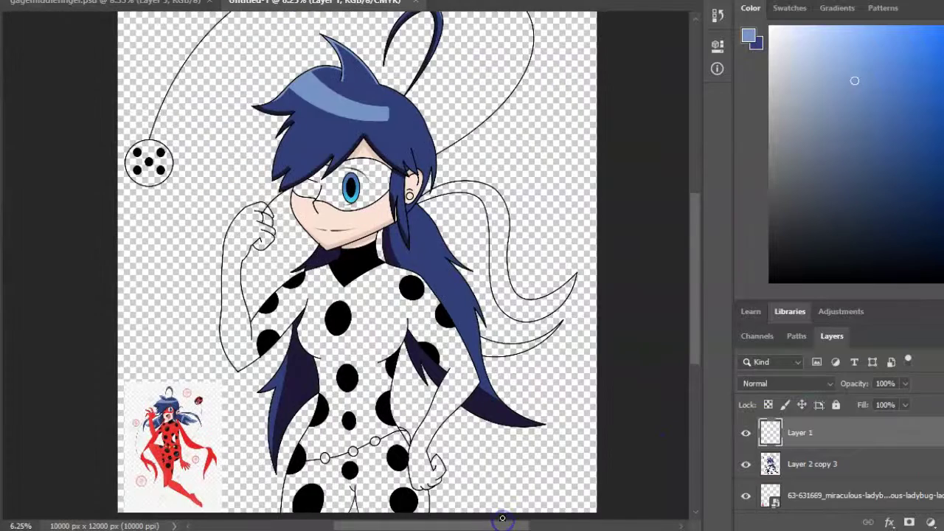
Step: Fill the round earring with bright red on Layer 2 copy 3, then make Layer 1 active again
scroll(354, 266, "down", 1)
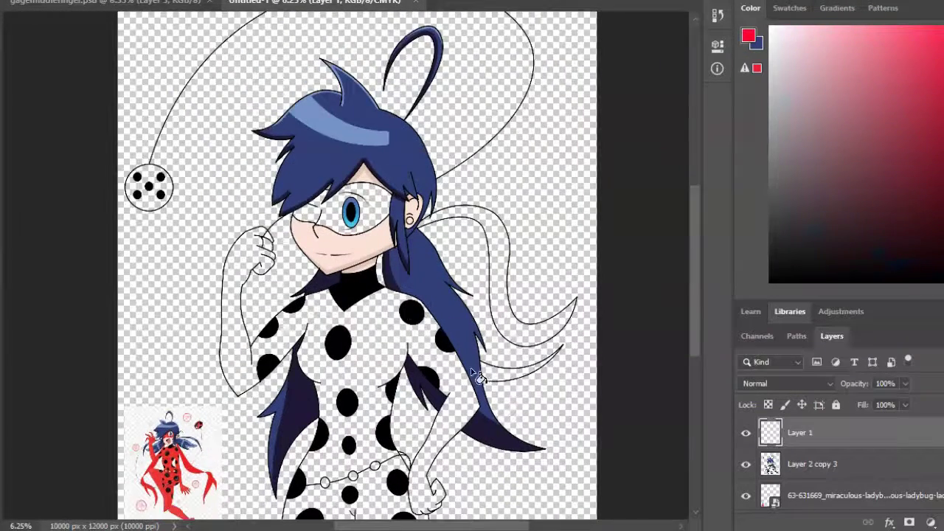
scroll(353, 167, "up", 3)
left_click(646, 207)
key("ctrl+z")
left_click(802, 463)
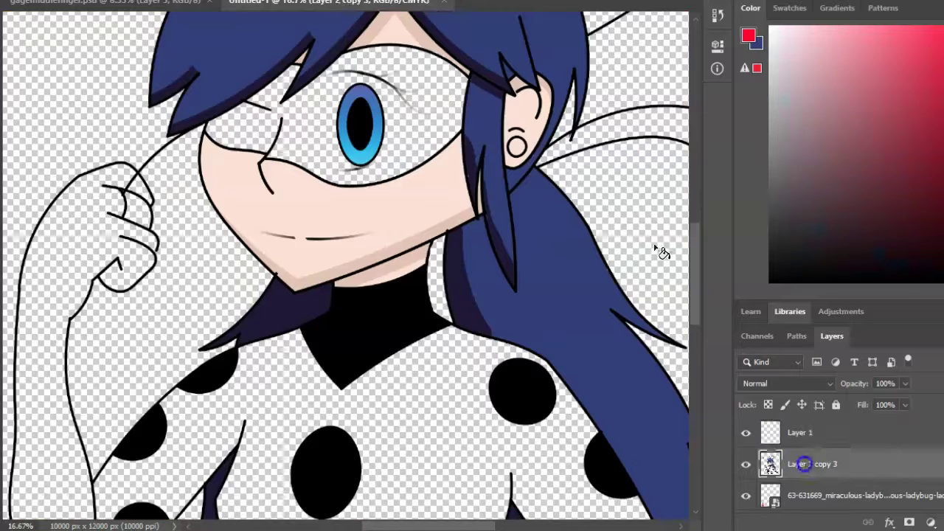
left_click(793, 434)
Step: Adjust the hard brush size and trace the lower edge of the upper ribbon with a Curvature Pen path from its base to its tip
right_click(221, 34)
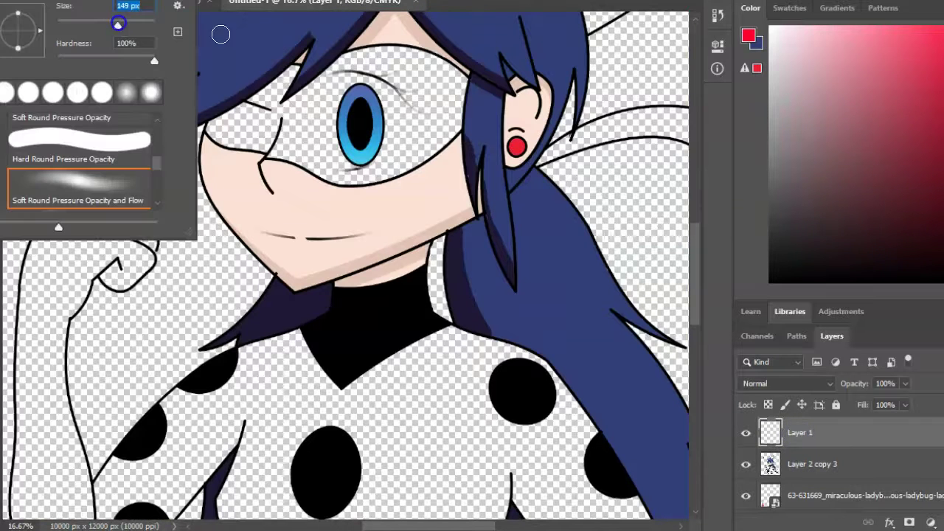
key("Return")
scroll(346, 265, "right", 5)
right_click(95, 30)
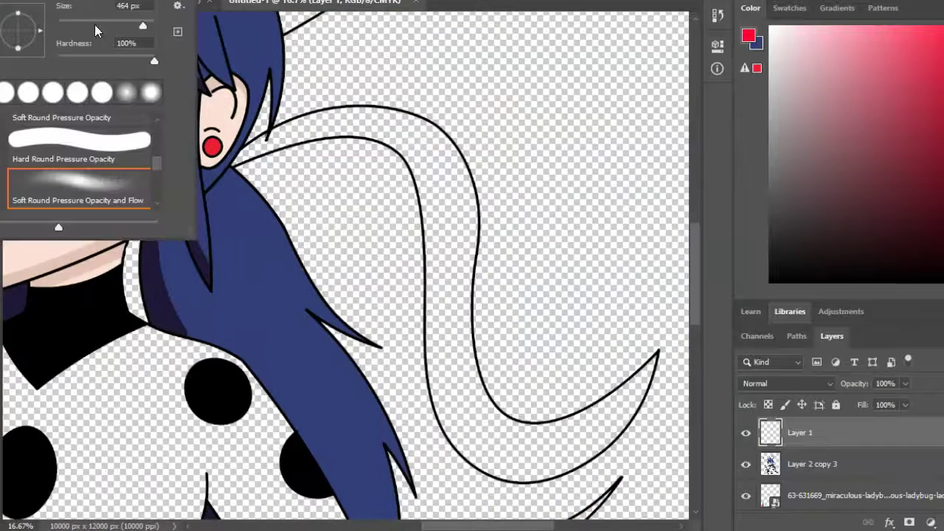
key("p")
left_click(232, 168)
left_click(336, 137)
left_click(467, 192)
left_click_drag(468, 192, 426, 327)
left_click(391, 148)
left_click(423, 251)
left_click(450, 444)
left_click(504, 481)
left_click(569, 469)
left_click(632, 417)
Step: Try to stroke the ribbon's lower-edge path in red with Layer 1 above the line art
right_click(509, 331)
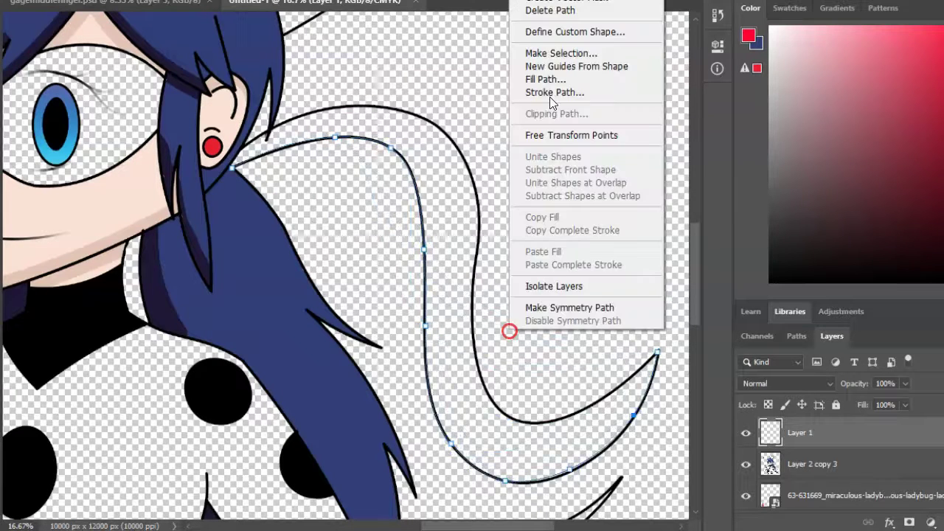
left_click(553, 93)
key("Return")
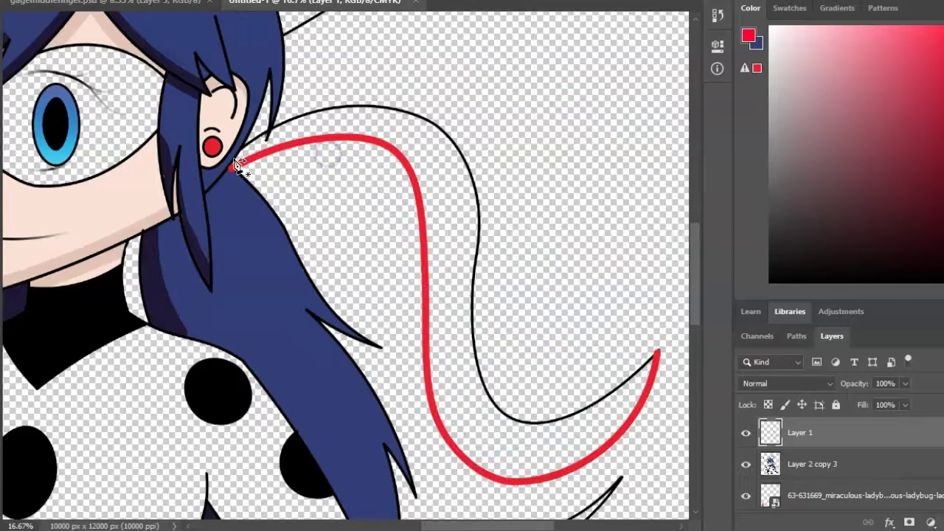
key("ctrl+z")
key("ctrl+z")
Step: Move Layer 1 below Layer 2 copy 3 and stroke the upper ribbon's lower-edge path in red
left_click_drag(799, 433, 802, 480)
right_click(426, 283)
left_click(469, 295)
Step: Trace and stroke the upper ribbon's upper edge in red, delete the path, and fill the ribbon with red
left_click(474, 342)
right_click(519, 181)
key("Escape")
right_click(472, 193)
left_click(521, 295)
key("Return")
right_click(267, 152)
left_click(287, 172)
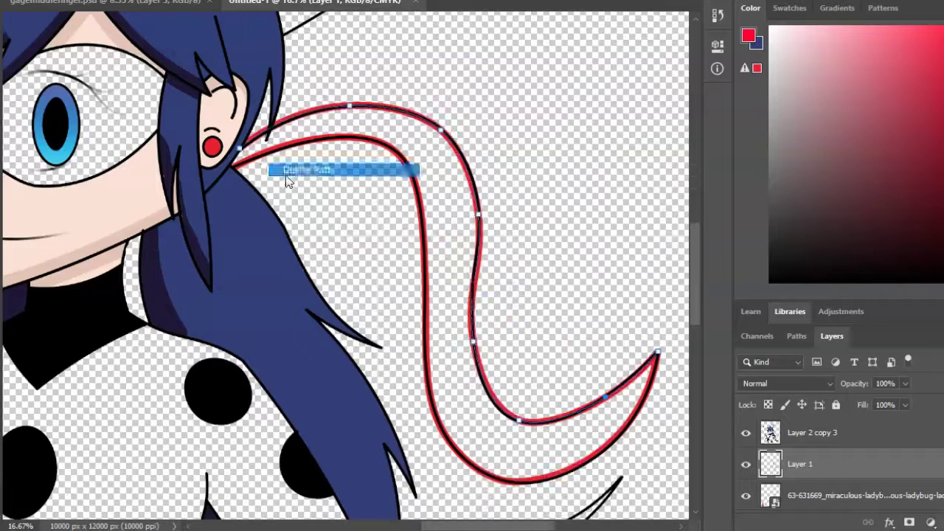
key("Return")
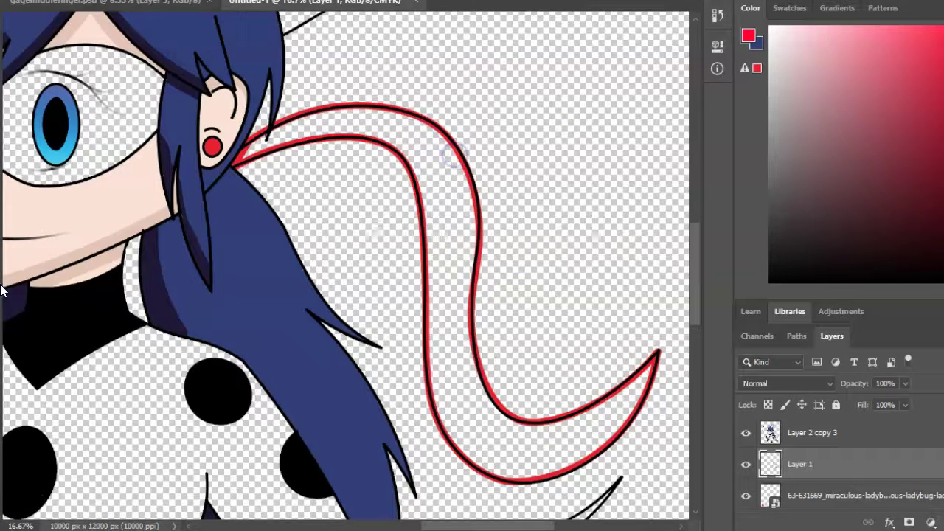
left_click(333, 123)
Step: Trace the upper edge of the lower ribbon with a path, stroke it in red, and delete the path
scroll(331, 123, "down", 3)
key("p")
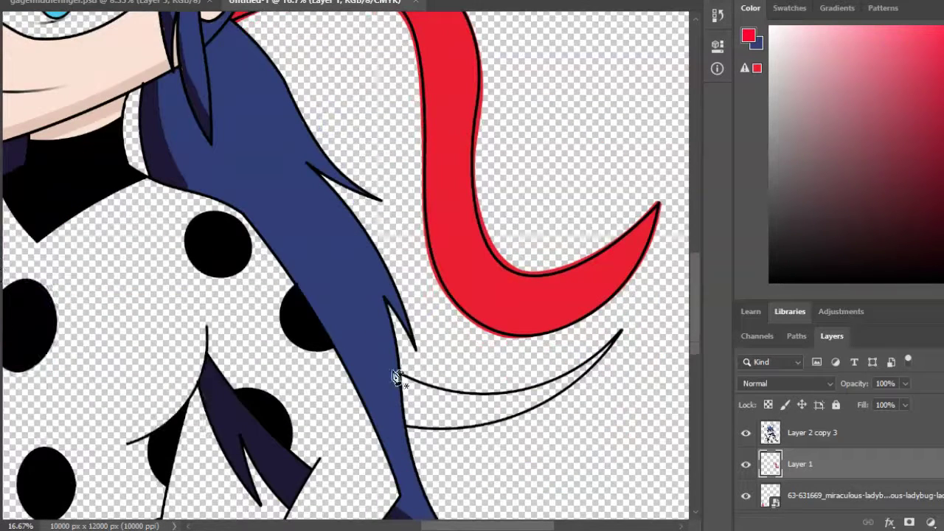
right_click(533, 389)
left_click(564, 153)
left_click(590, 100)
right_click(552, 379)
left_click(578, 140)
key("Return")
Step: Stroke a path along the lower ribbon's bottom edge in red, delete it, and fill the ribbon with red
right_click(465, 402)
left_click(506, 112)
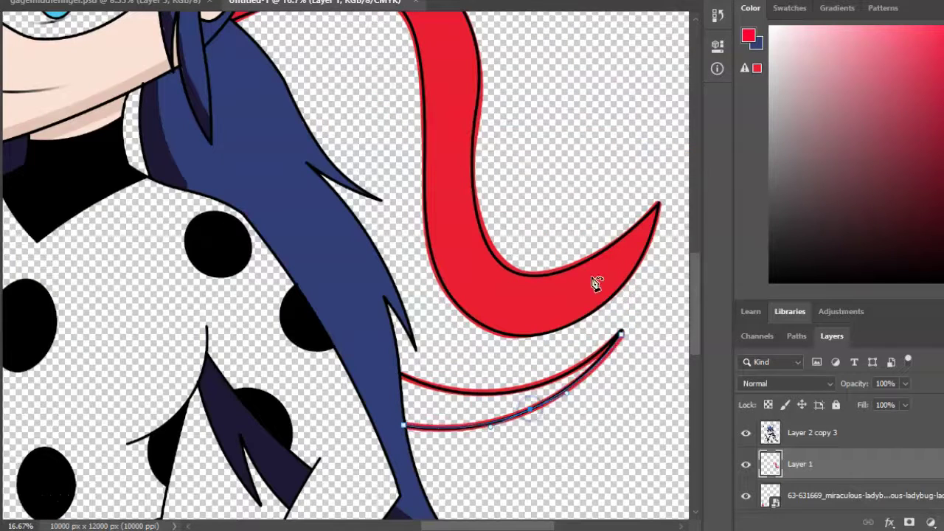
right_click(404, 396)
left_click(453, 183)
key("Return")
right_click(483, 402)
key("Escape")
left_click(485, 407)
Step: Add a darker red shadow along the lower edge of the upper ribbon by filling a Curvature Pen path
scroll(484, 406, "up", 3)
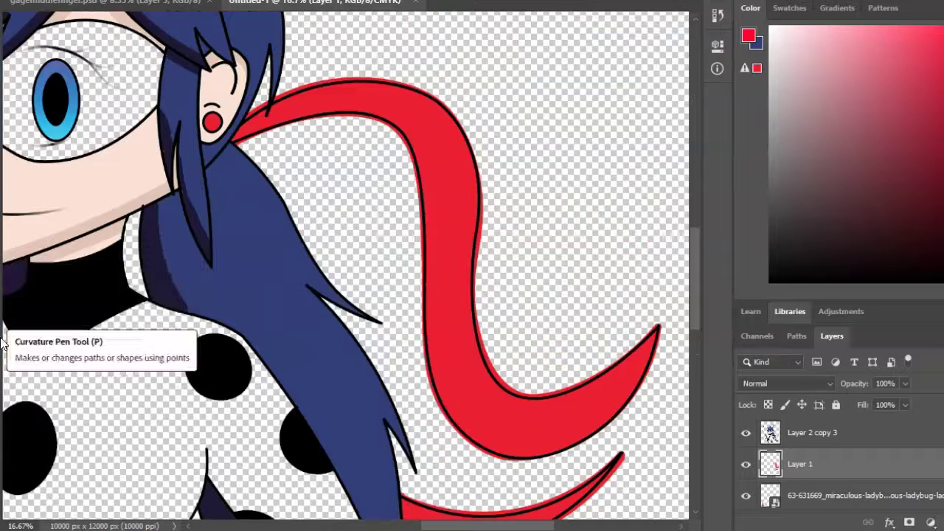
scroll(428, 206, "down", 1)
left_click(351, 59)
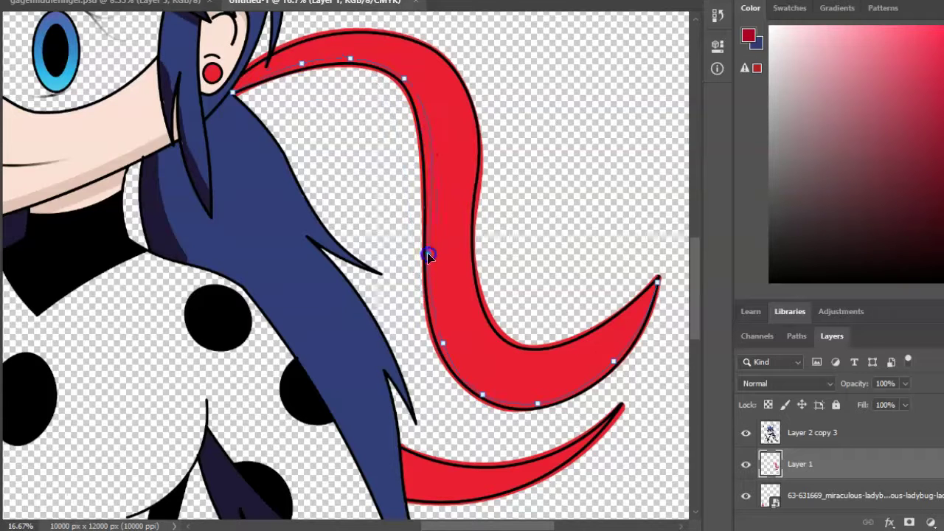
left_click_drag(430, 257, 429, 259)
right_click(354, 62)
left_click(589, 118)
right_click(441, 344)
right_click(570, 143)
key("Escape")
Step: Add a matching darker red shadow along the bottom edge of the lower ribbon using a filled path
scroll(575, 246, "down", 5)
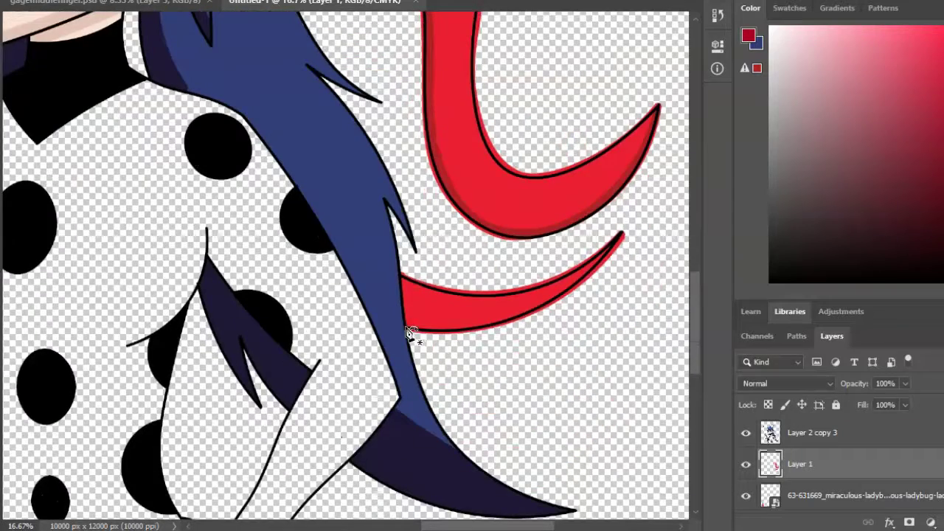
right_click(532, 308)
left_click(575, 354)
left_click(604, 118)
scroll(631, 213, "up", 10)
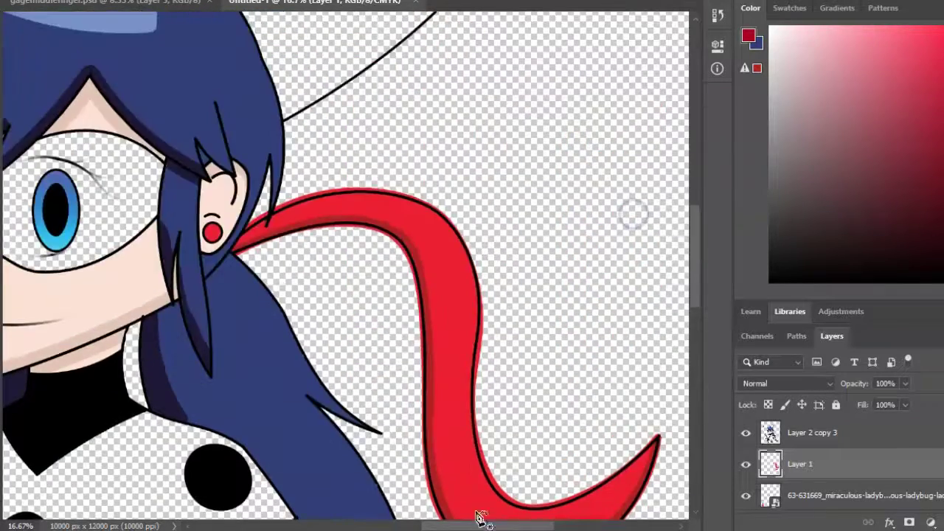
Step: Erase the red overflow above and beneath the upper ribbon's arch, starting from its base by the ear
scroll(385, 357, "up", 3)
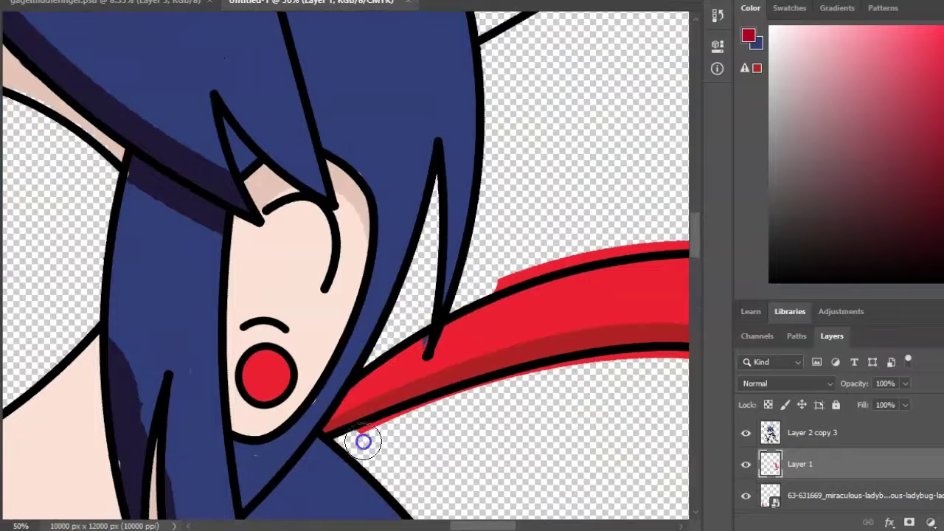
scroll(373, 439, "right", 4)
left_click_drag(227, 267, 409, 233)
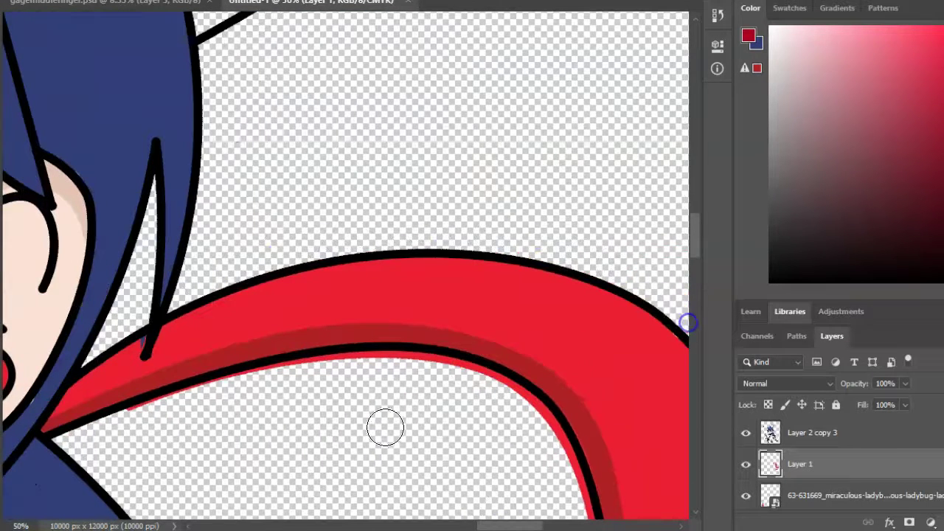
scroll(385, 427, "down", 4)
left_click_drag(179, 122, 295, 92)
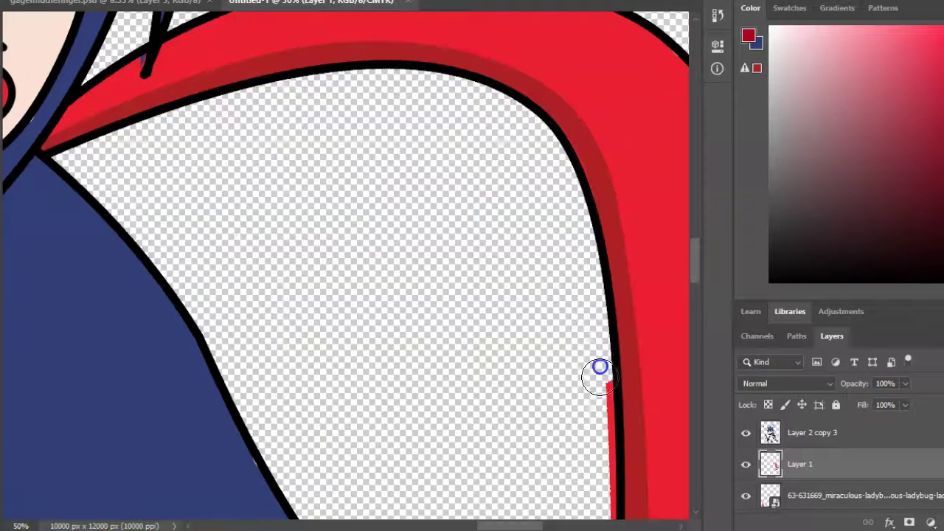
Step: Erase the red overflow along the upper ribbon's outer edge, down the vertical stretch and around the bend to the tip
scroll(598, 354, "down", 6)
scroll(594, 274, "down", 4)
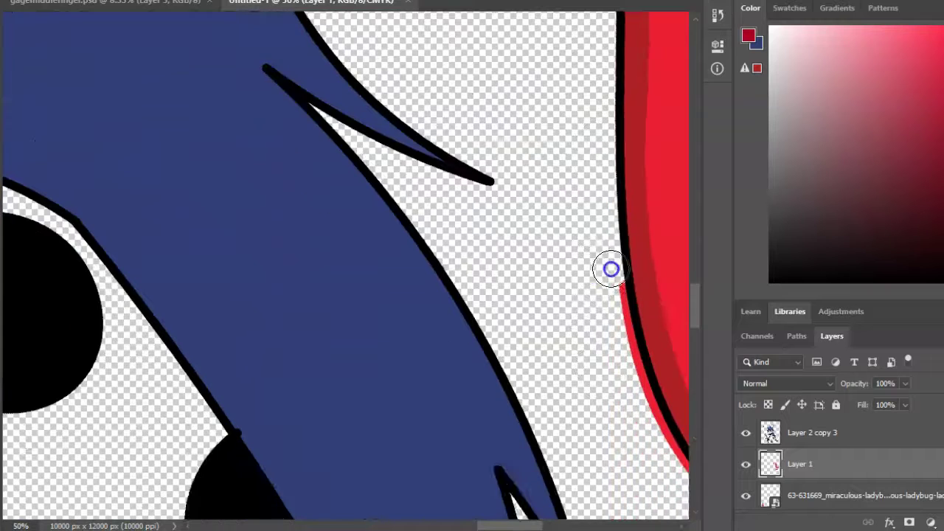
scroll(529, 395, "right", 6)
mouse_move(236, 269)
left_mouse_down()
mouse_move(345, 363)
mouse_move(441, 387)
left_mouse_up()
scroll(456, 488, "right", 3)
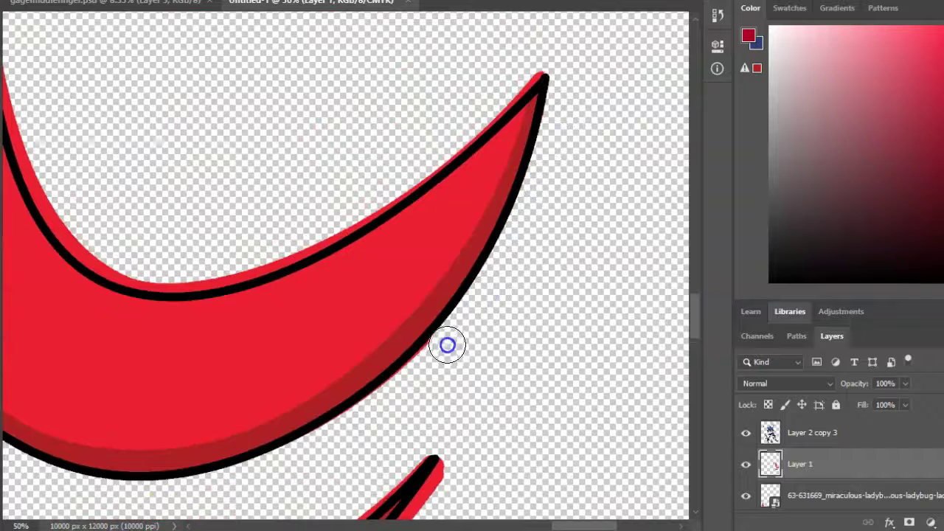
scroll(448, 345, "down", 1)
scroll(434, 279, "down", 2)
scroll(435, 278, "left", 3)
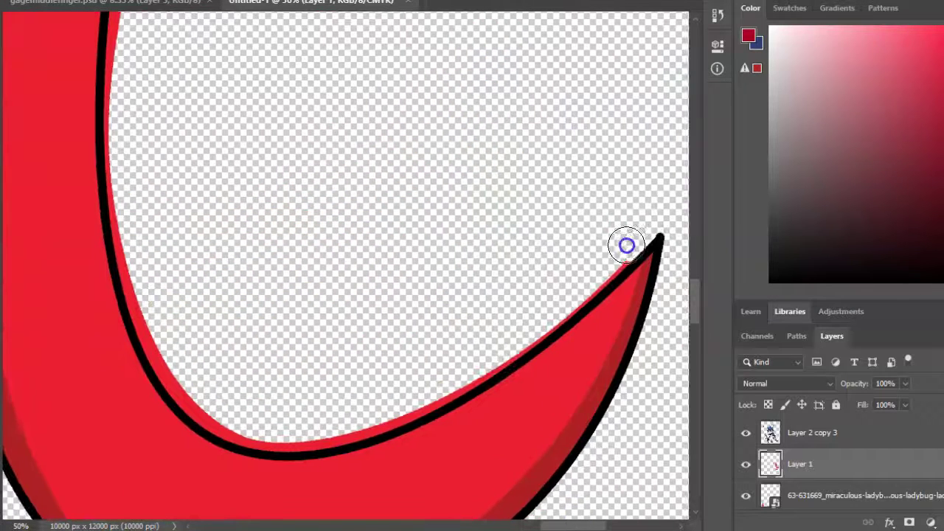
Step: Erase the red overflow along the upper ribbon's inner curve, from the tip back up towards the arch
mouse_move(471, 373)
left_mouse_down()
mouse_move(363, 424)
mouse_move(303, 435)
mouse_move(225, 424)
mouse_move(159, 365)
left_mouse_up()
left_click_drag(493, 351, 397, 411)
mouse_move(347, 429)
left_mouse_down()
mouse_move(243, 435)
mouse_move(220, 424)
mouse_move(163, 353)
mouse_move(136, 258)
mouse_move(120, 247)
mouse_move(129, 331)
mouse_move(156, 312)
mouse_move(119, 252)
mouse_move(134, 253)
mouse_move(146, 273)
mouse_move(133, 280)
mouse_move(143, 181)
mouse_move(125, 120)
mouse_move(133, 180)
mouse_move(82, 85)
mouse_move(59, 80)
left_mouse_up()
scroll(164, 351, "up", 2)
scroll(120, 261, "up", 2)
scroll(146, 378, "up", 2)
scroll(118, 249, "up", 2)
scroll(141, 160, "up", 1)
scroll(132, 179, "up", 1)
scroll(99, 112, "up", 1)
Step: Erase the red overflow along the lower ribbon's upper and lower edges, from the tip back to the hair
key("ctrl+minus")
key("ctrl+minus")
key("ctrl+minus")
key("ctrl+plus")
key("ctrl+plus")
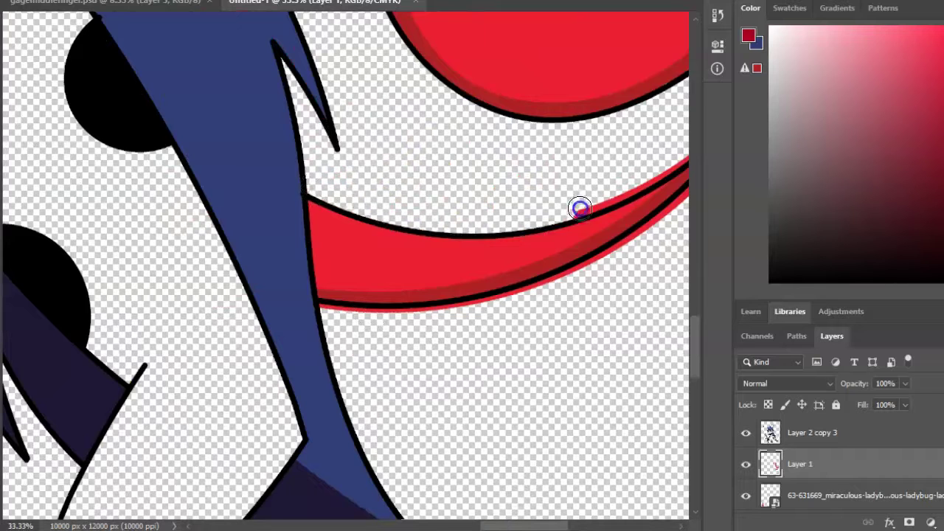
left_click_drag(516, 525, 530, 520)
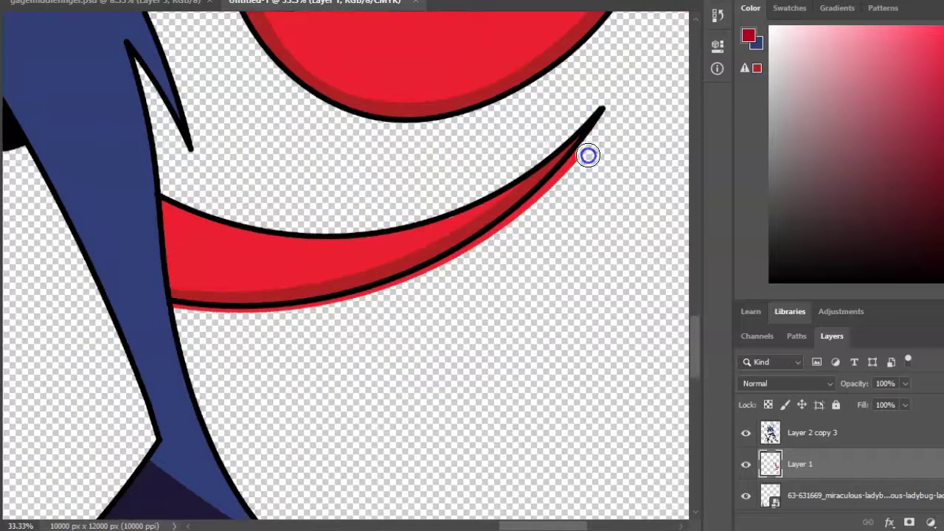
scroll(587, 154, "down", 2)
key("ctrl+plus")
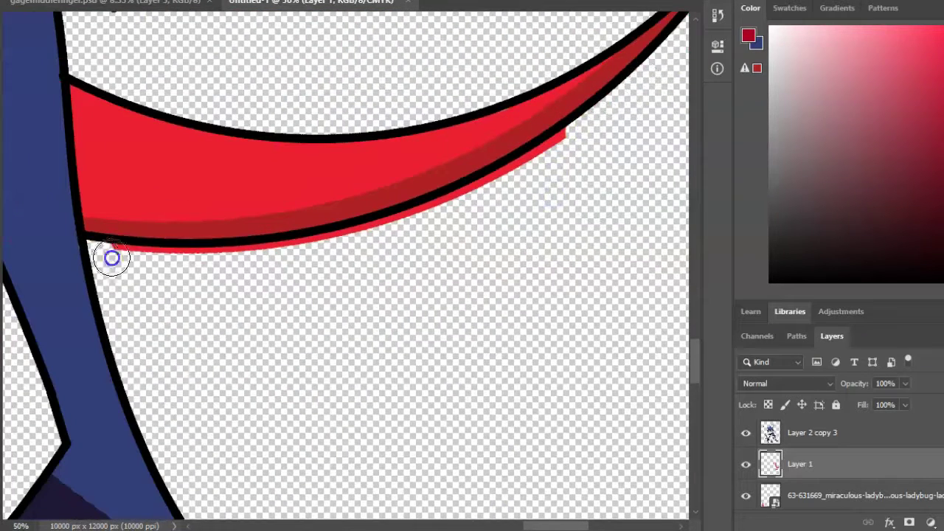
left_click_drag(111, 257, 300, 251)
left_click_drag(407, 232, 507, 184)
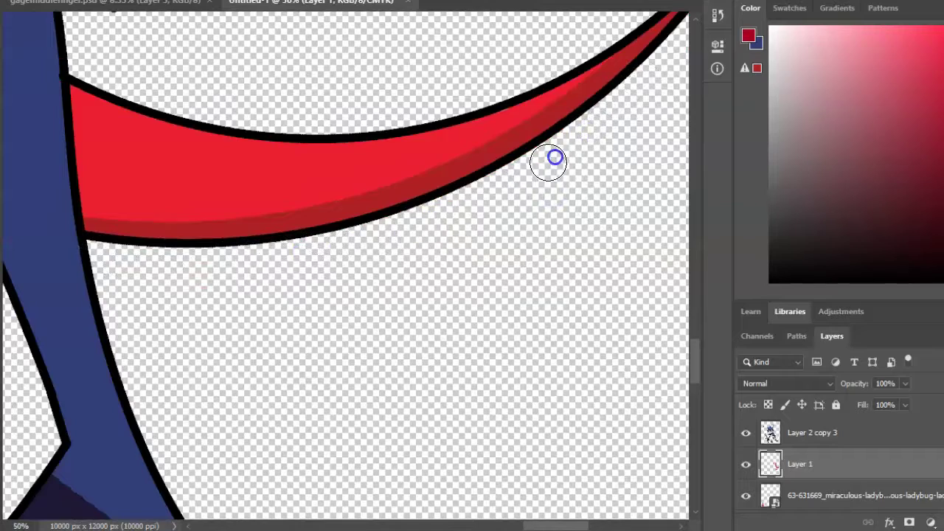
Step: Try filling the belt beads and the yo-yo with dark red on Layer 2 copy 3
scroll(554, 157, "down", 5)
key("alt+bracketright")
left_click(314, 422)
left_click(351, 416)
scroll(442, 336, "up", 5)
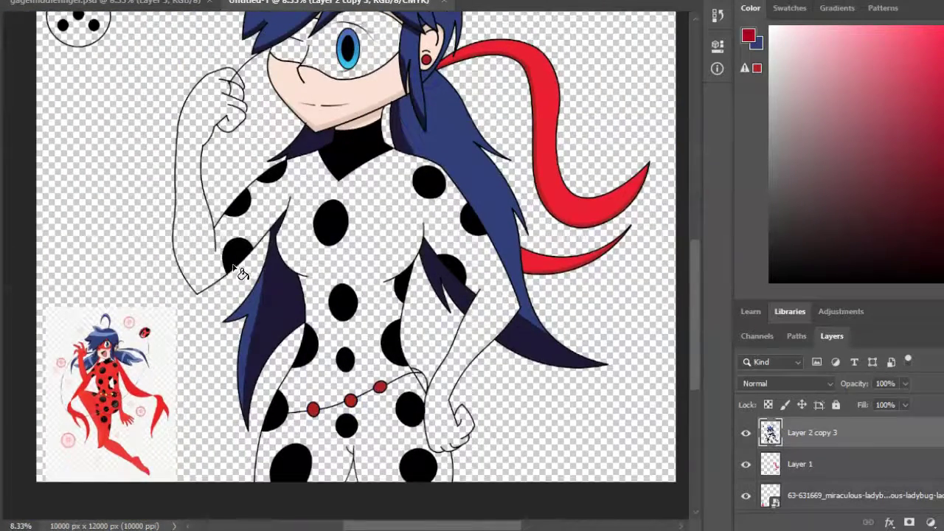
scroll(240, 220, "up", 2)
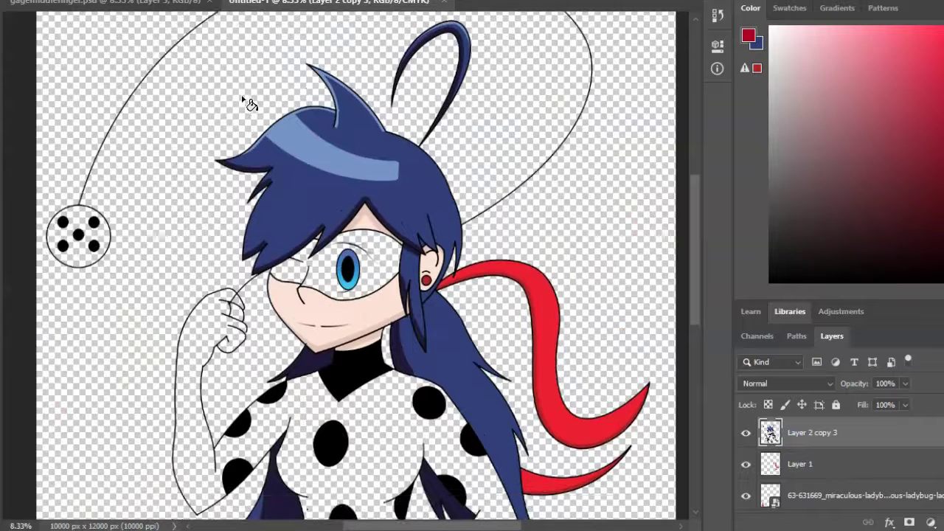
left_click(88, 261)
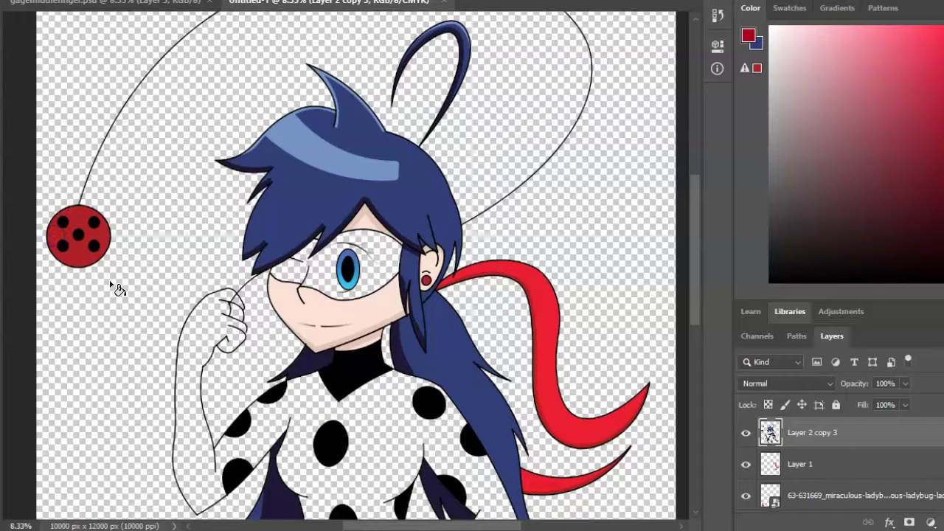
scroll(605, 352, "down", 6)
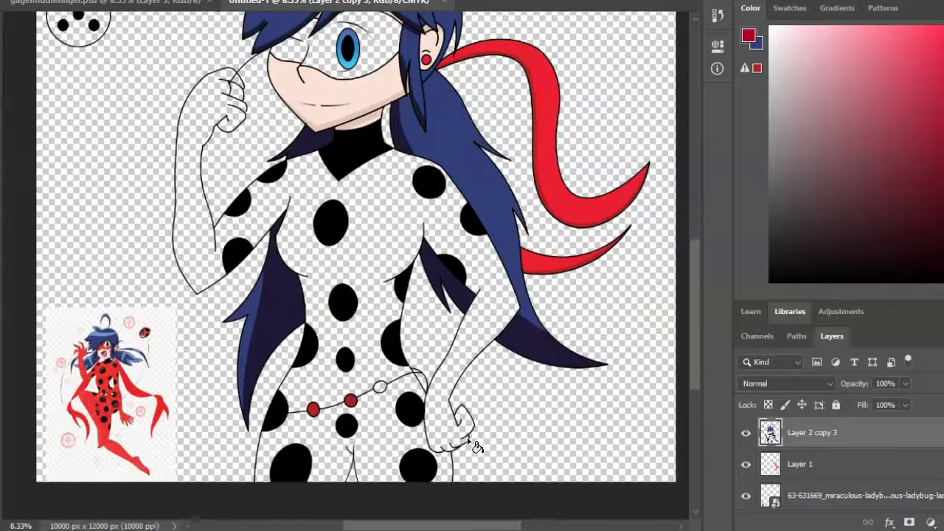
Step: Colour the three belt beads dark red on Layer 1, using a 183 px brush at 100% hardness
left_click(791, 464)
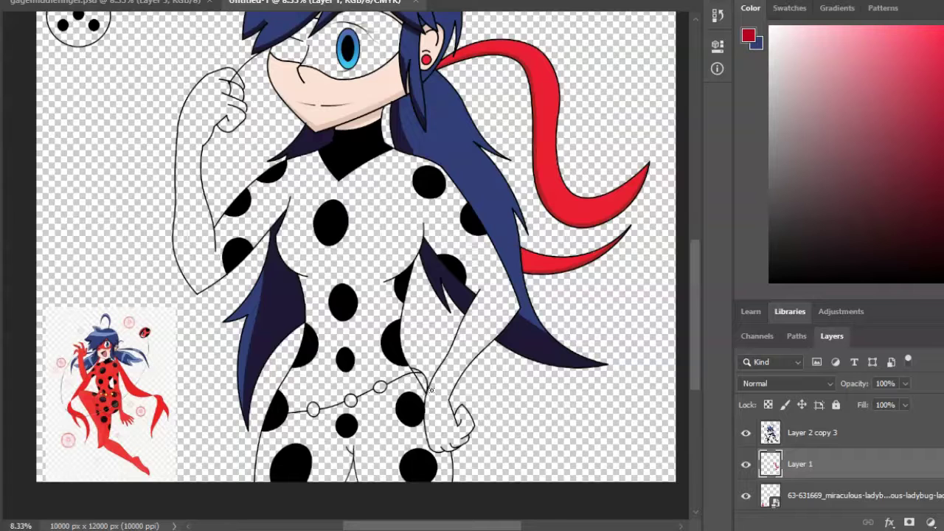
right_click(294, 287)
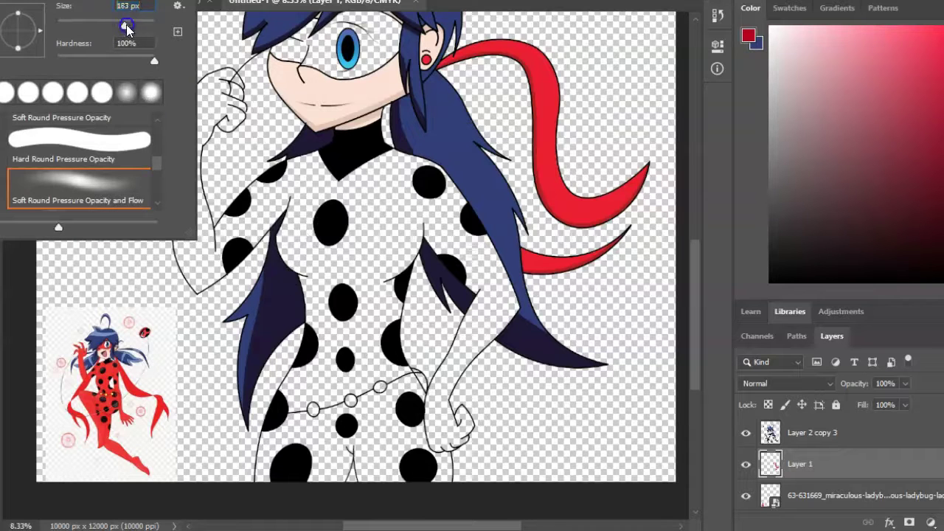
left_click(379, 387)
left_click(313, 409)
scroll(348, 398, "up", 2)
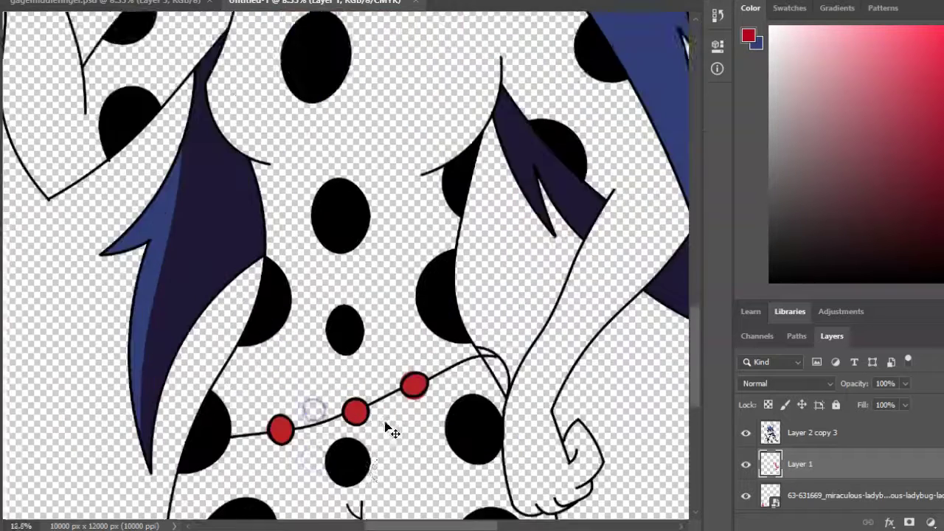
Step: Add a bright red highlight to the leftmost belt bead by stroking a curved path down its right side with the brush
scroll(234, 483, "down", 1)
left_click(63, 4)
left_click(64, 3)
right_click(262, 332)
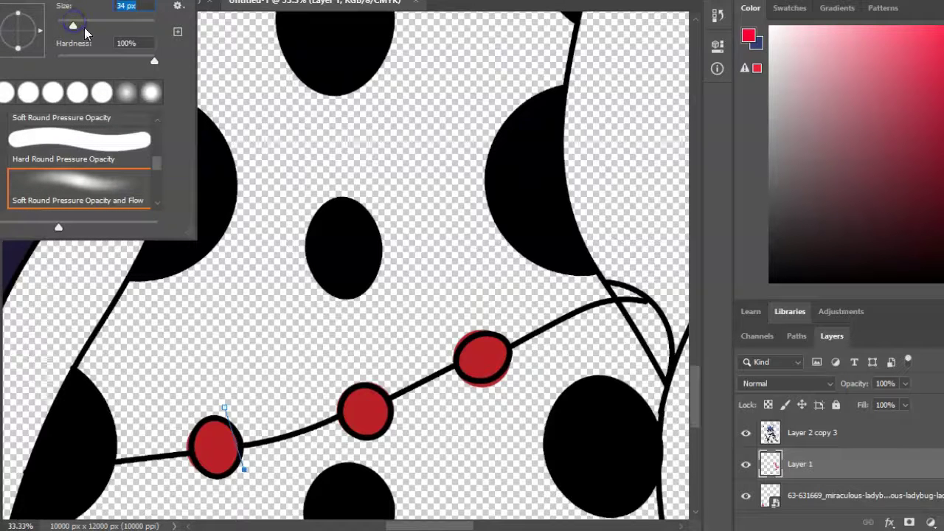
key("Return")
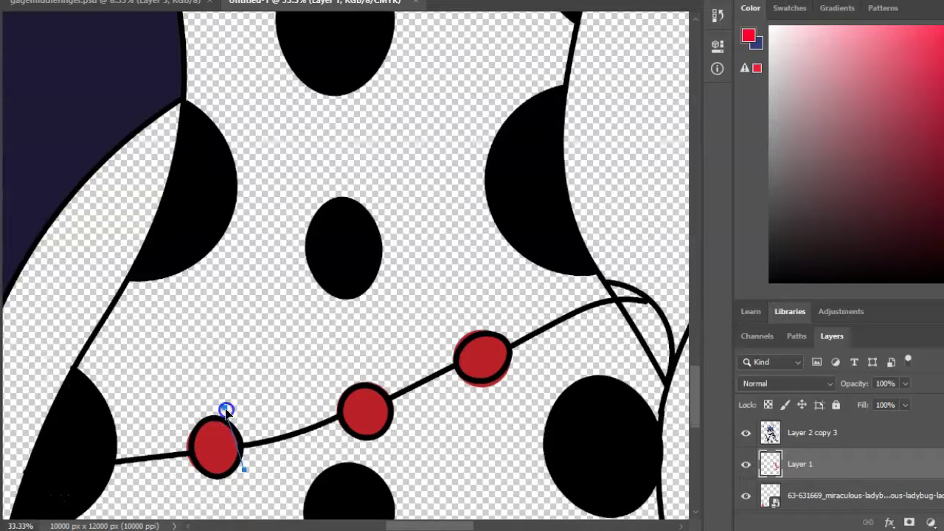
left_click_drag(1, 316, 33, 347)
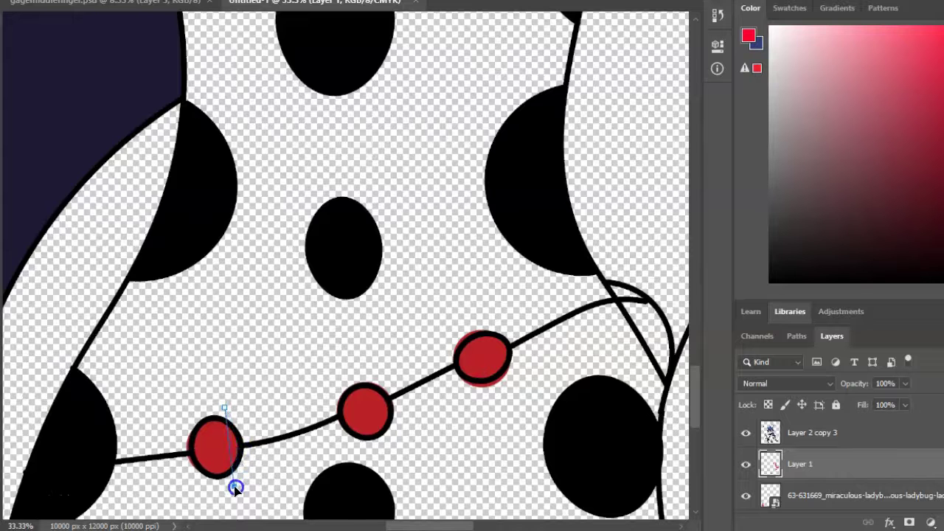
right_click(229, 451)
left_click(63, 4)
left_click(106, 4)
key("Return")
key("Return")
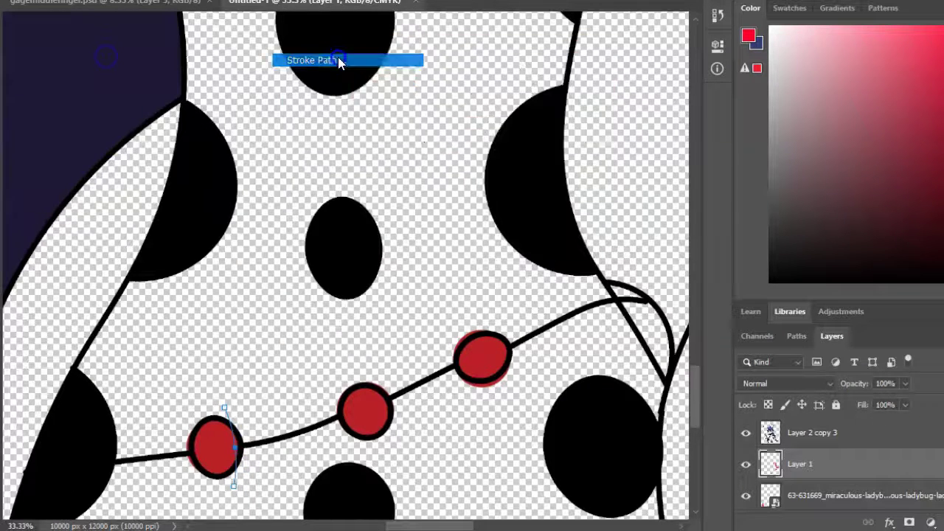
right_click(281, 63)
key("Escape")
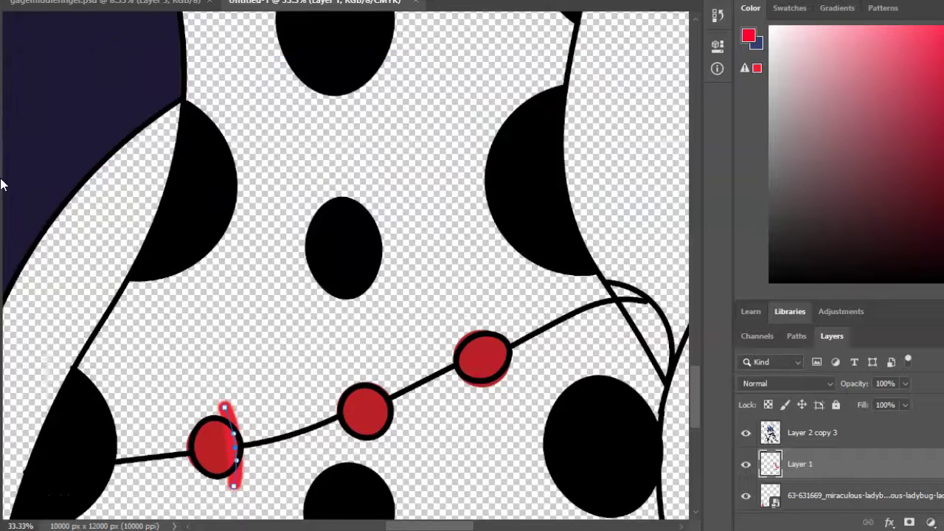
Step: Stroke the same path with a thinner pale pink line over the leftmost bead's bright red highlight
right_click(293, 384)
key("Escape")
right_click(179, 364)
left_click(258, 131)
key("Return")
right_click(202, 302)
left_click(228, 65)
key("Return")
right_click(331, 351)
key("Escape")
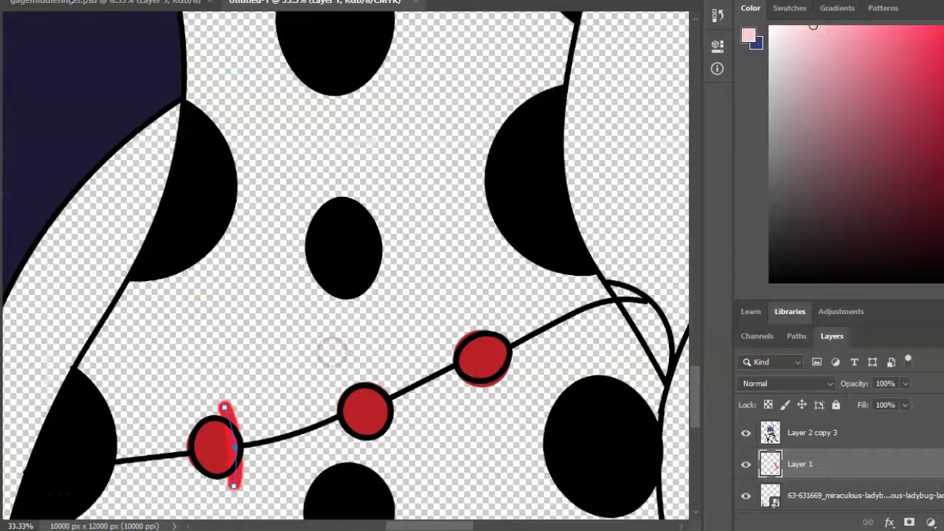
right_click(240, 318)
key("Escape")
right_click(171, 329)
key("Escape")
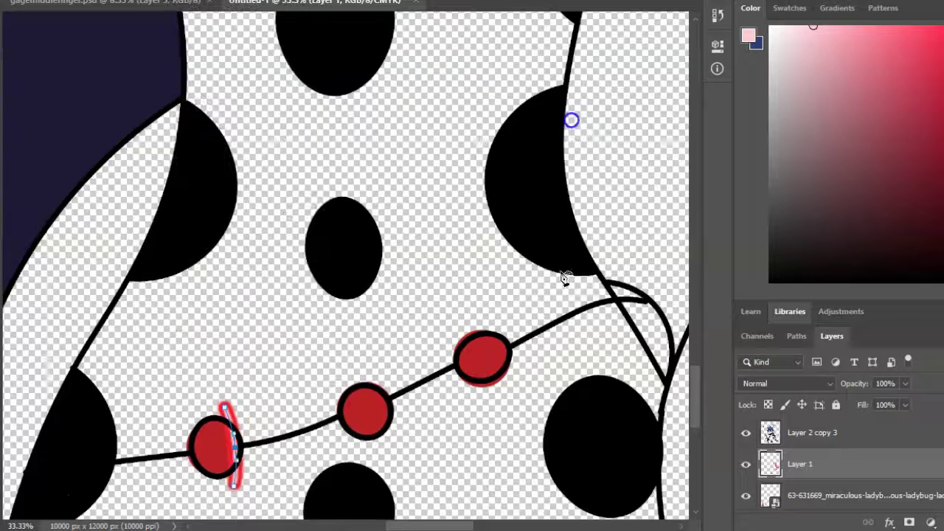
Step: Stroke soft bright red curved paths down the right sides of the middle and rightmost belt beads
right_click(318, 49)
key("Escape")
right_click(290, 74)
left_click(324, 96)
key("alt+e")
key("Escape")
right_click(77, 6)
right_click(362, 336)
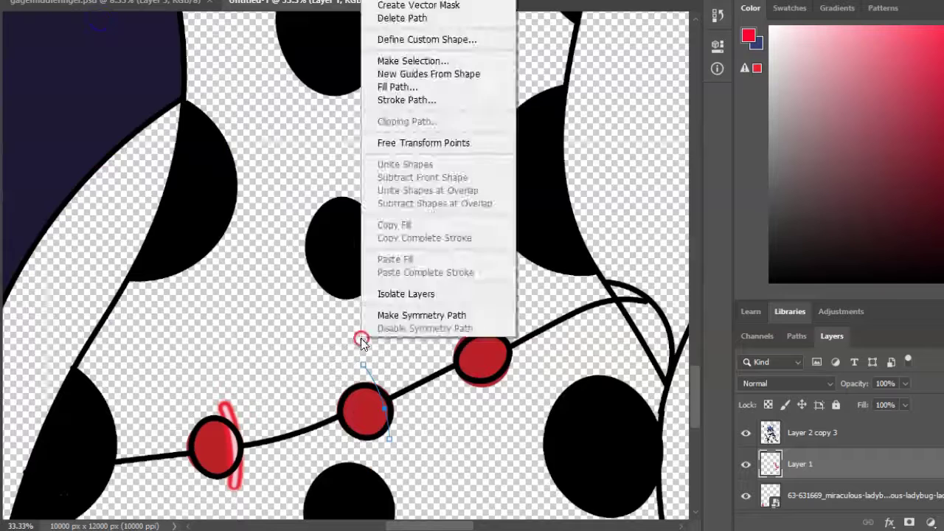
left_click(347, 103)
left_click(472, 284)
right_click(494, 357)
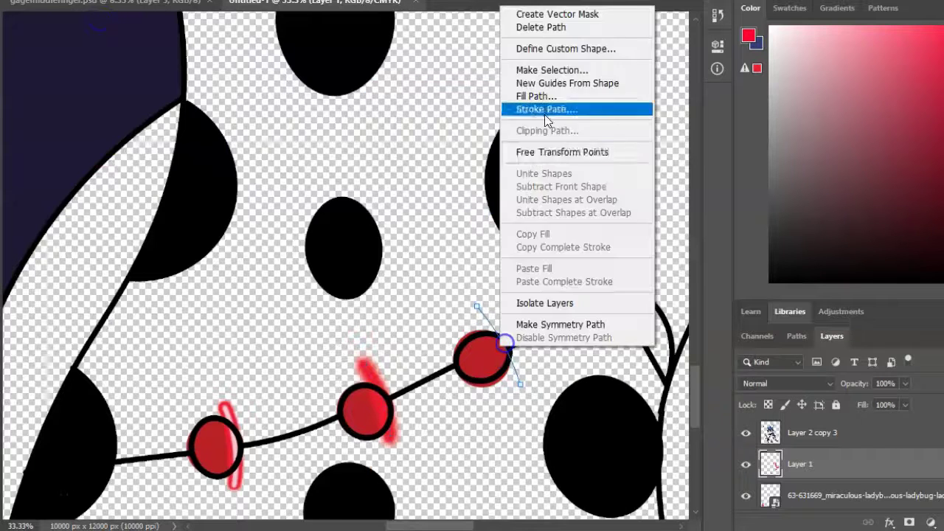
left_click(548, 108)
left_click(567, 211)
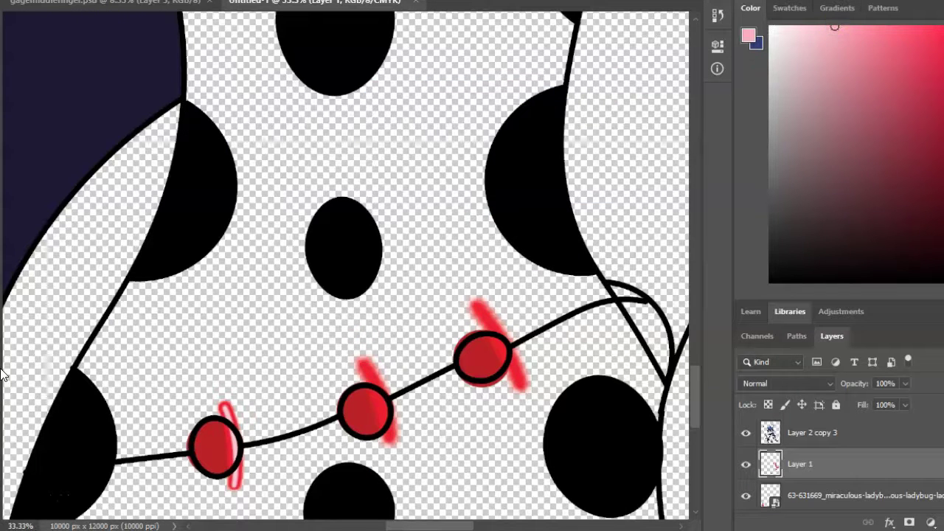
Step: Stroke thinner pink highlights over the bright red curves on the middle and rightmost beads, using a brush at 0% hardness
left_click(41, 1)
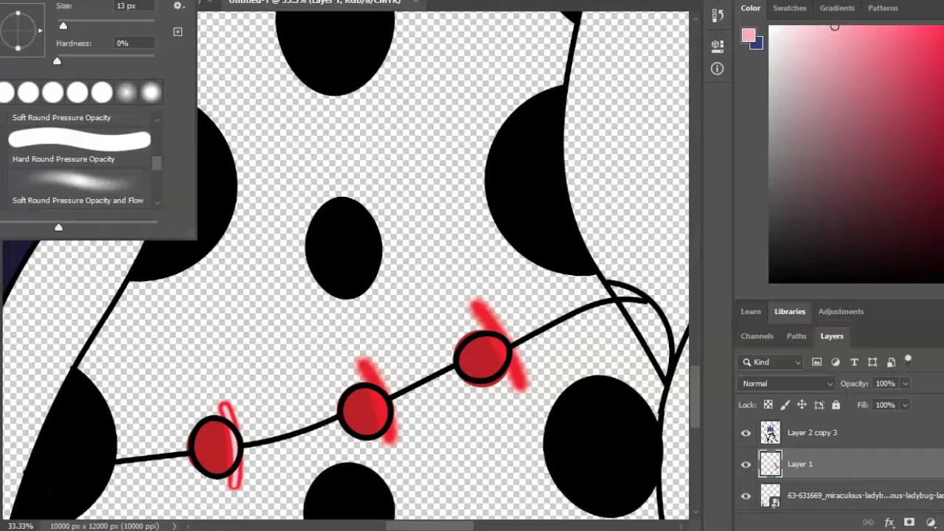
key("Return")
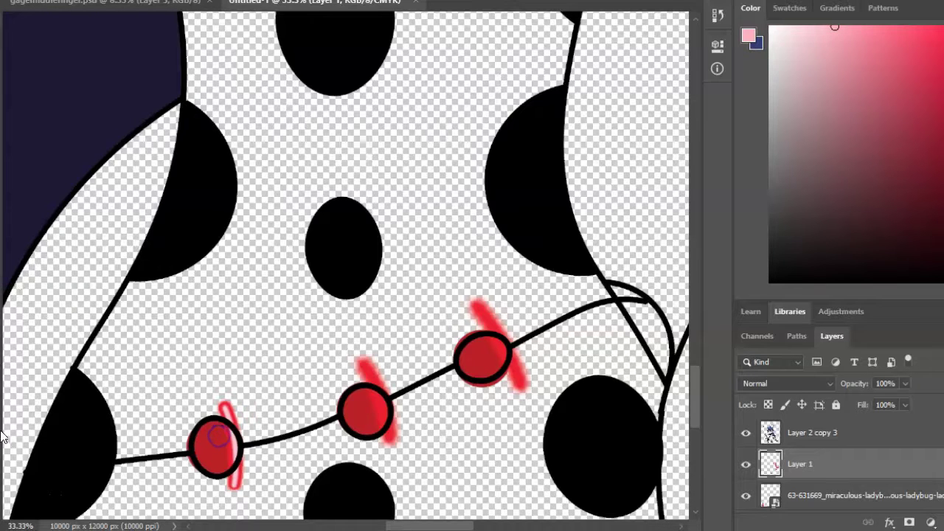
left_click(41, 1)
key("Return")
right_click(165, 228)
key("Return")
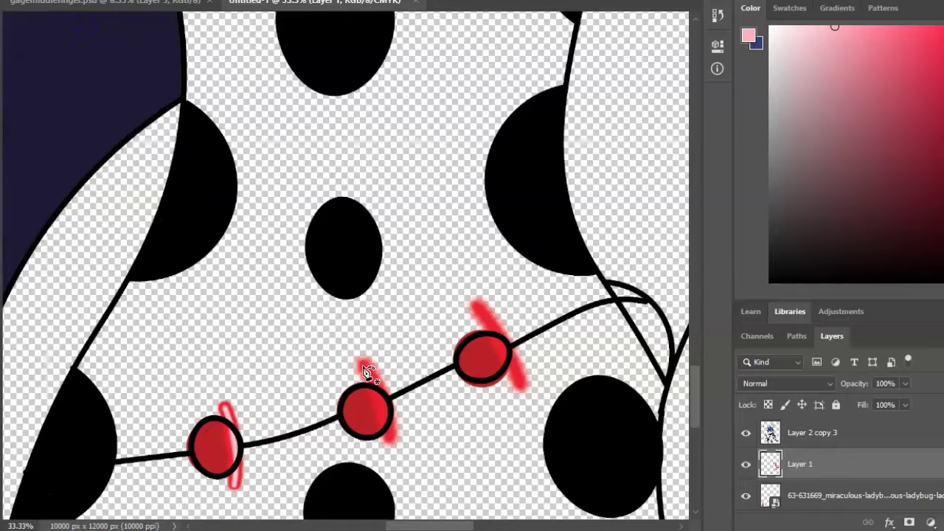
right_click(392, 438)
left_click(443, 169)
right_click(434, 317)
left_click(516, 84)
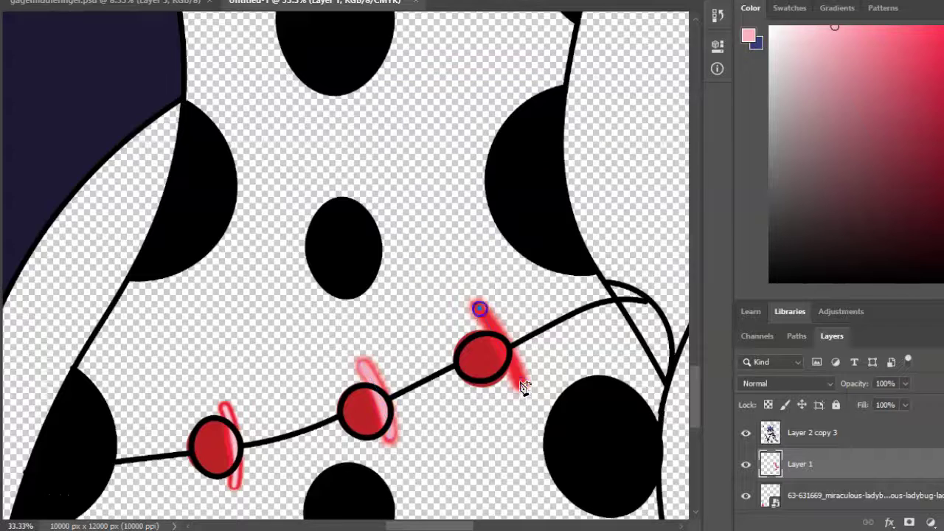
left_click(589, 118)
Step: Erase the red and pink overflow outside the outlines of all three belt beads
scroll(322, 364, "up", 2)
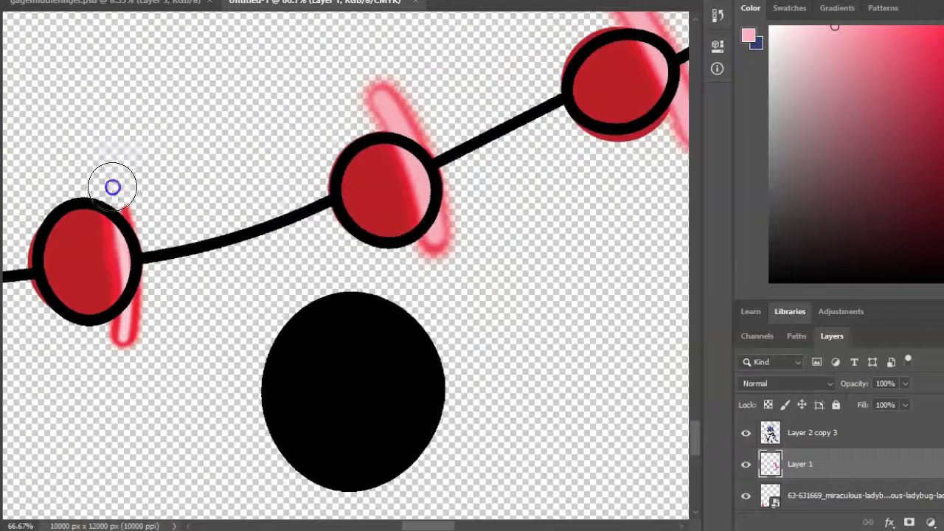
mouse_move(162, 286)
left_mouse_down()
mouse_move(385, 102)
mouse_move(438, 133)
mouse_move(452, 212)
mouse_move(459, 169)
mouse_move(424, 261)
left_mouse_up()
left_click_drag(23, 243, 31, 310)
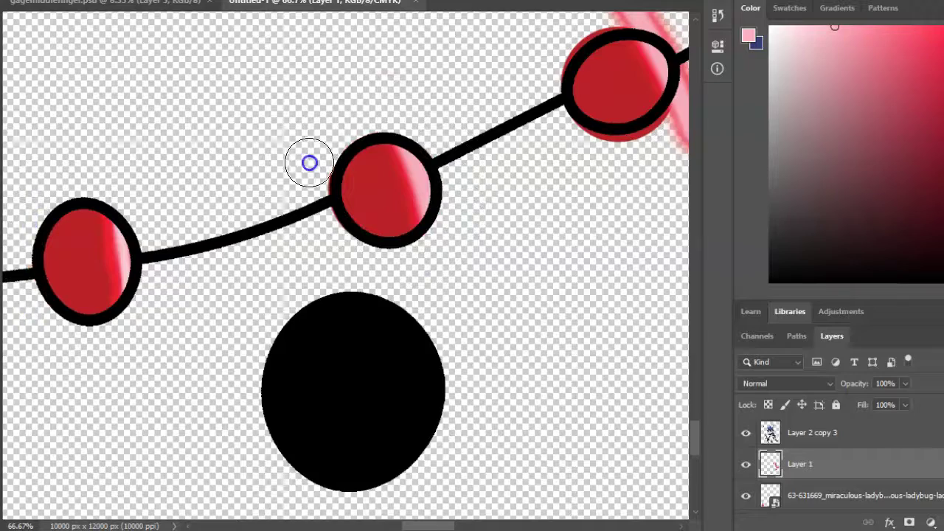
scroll(506, 427, "up", 1)
scroll(452, 511, "right", 3)
scroll(396, 246, "right", 3)
scroll(396, 246, "up", 2)
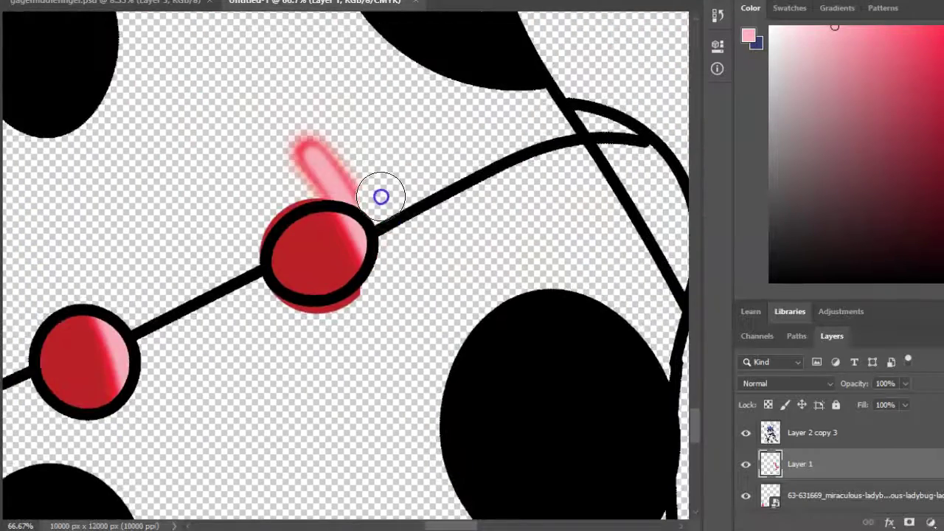
mouse_move(380, 196)
left_mouse_down()
mouse_move(344, 179)
mouse_move(312, 179)
left_mouse_up()
Step: Paint the crescent-shaped piece at the belt's end beside the wrist dark red on Layer 1
scroll(362, 310, "down", 6)
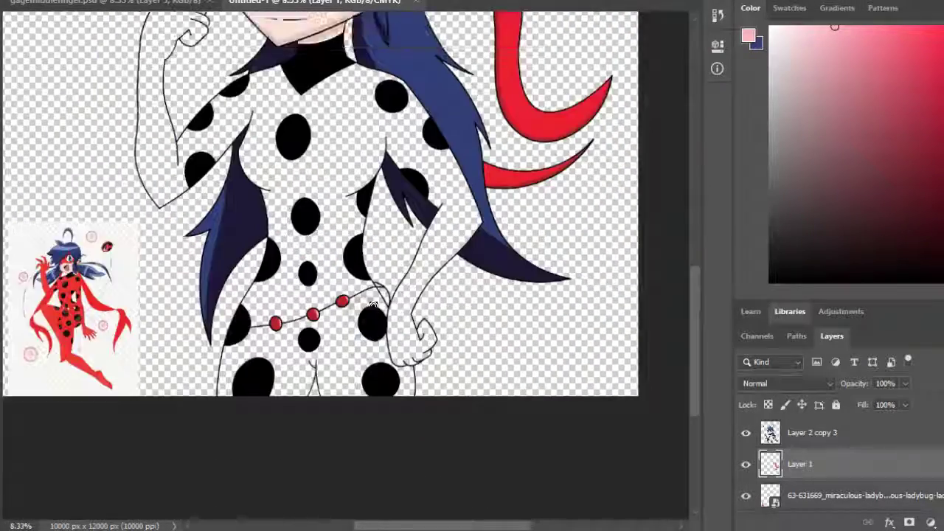
scroll(373, 304, "up", 2)
left_click(749, 37)
key("Return")
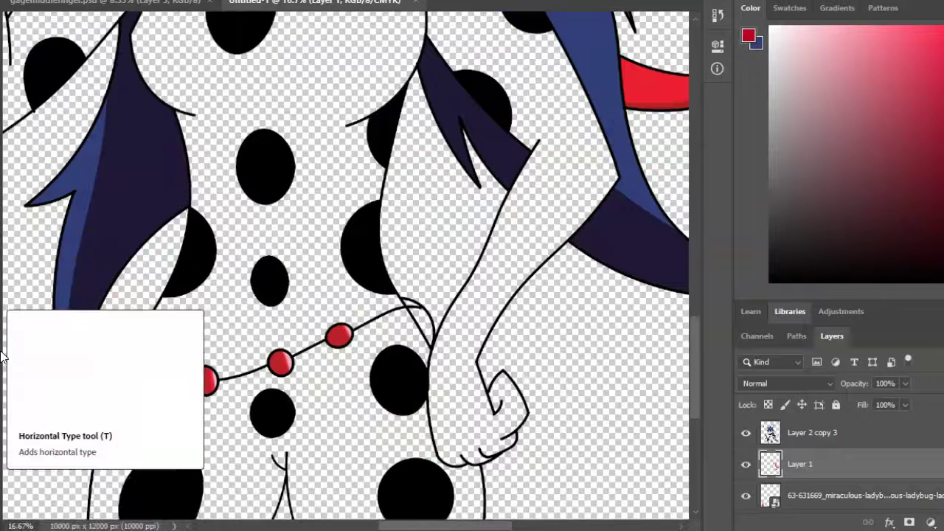
right_click(97, 27)
left_click(413, 304)
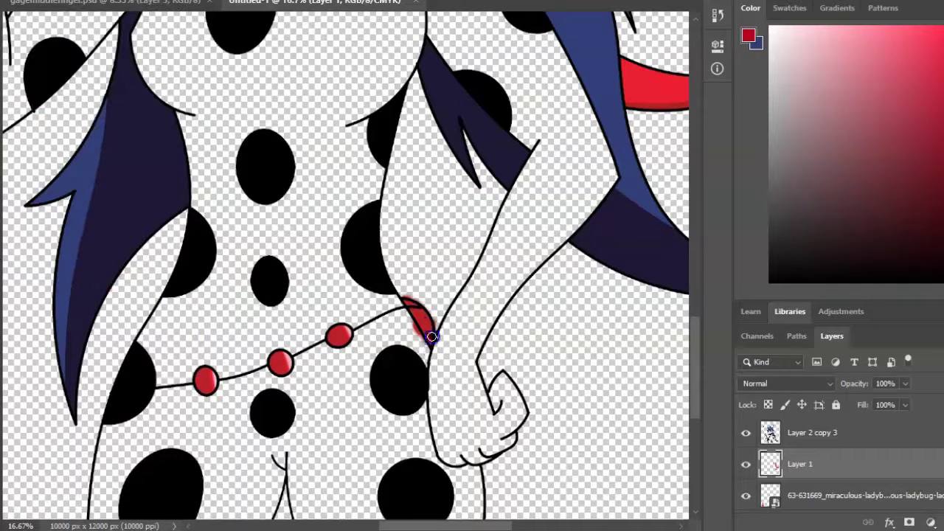
Step: Add bright red shading inside the belt's crescent-shaped end by stroking a curved path along its outer edge with the brush
scroll(457, 325, "down", 2)
key("ctrl+plus")
key("ctrl+plus")
key("ctrl+plus")
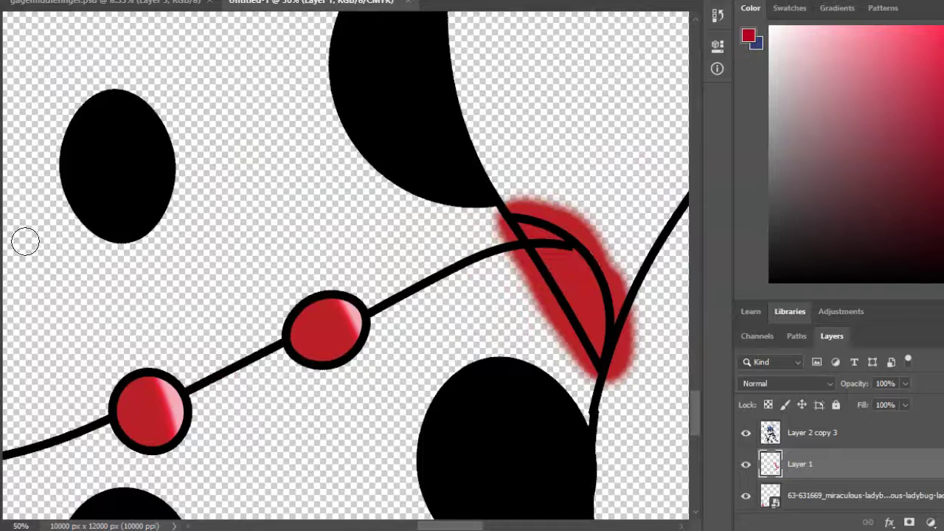
right_click(584, 271)
left_click(616, 297)
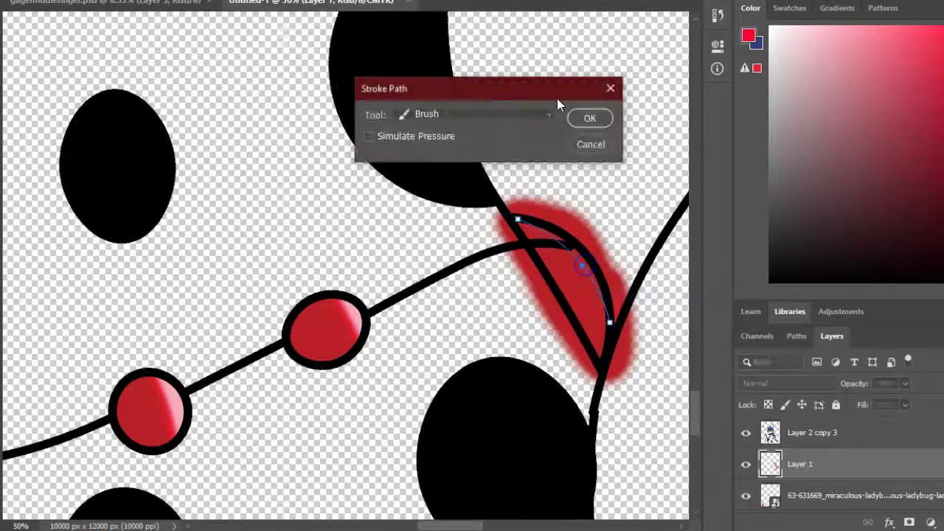
left_click(590, 115)
right_click(578, 243)
left_click(628, 213)
Step: Add a pink highlight over the bright red shading on the belt's crescent-shaped end with a stroked path
left_click(836, 33)
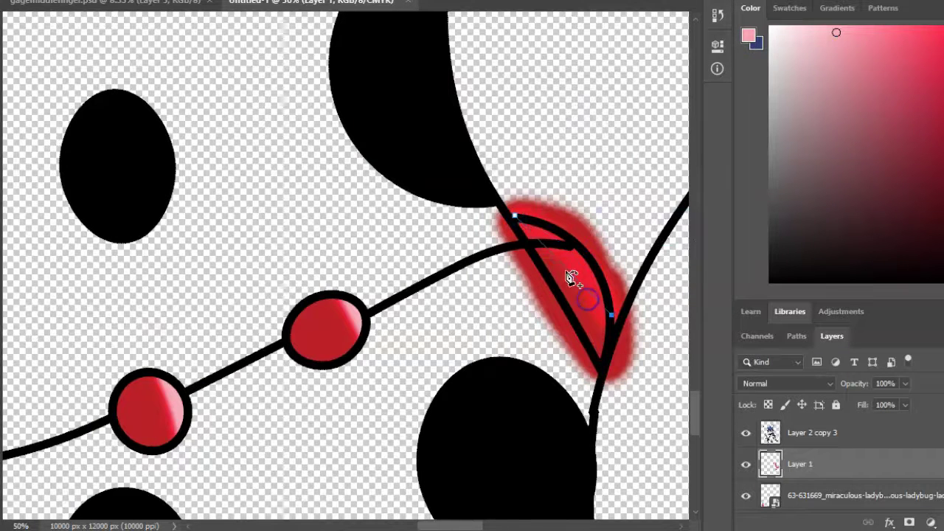
right_click(573, 280)
right_click(599, 193)
left_click(634, 214)
Step: Erase the red overflow around the outline of the belt's crescent-shaped end
mouse_move(490, 221)
left_mouse_down()
mouse_move(546, 311)
mouse_move(629, 378)
mouse_move(635, 349)
mouse_move(655, 354)
mouse_move(519, 258)
mouse_move(629, 380)
mouse_move(541, 265)
left_mouse_up()
scroll(627, 375, "up", 1)
scroll(541, 265, "down", 6)
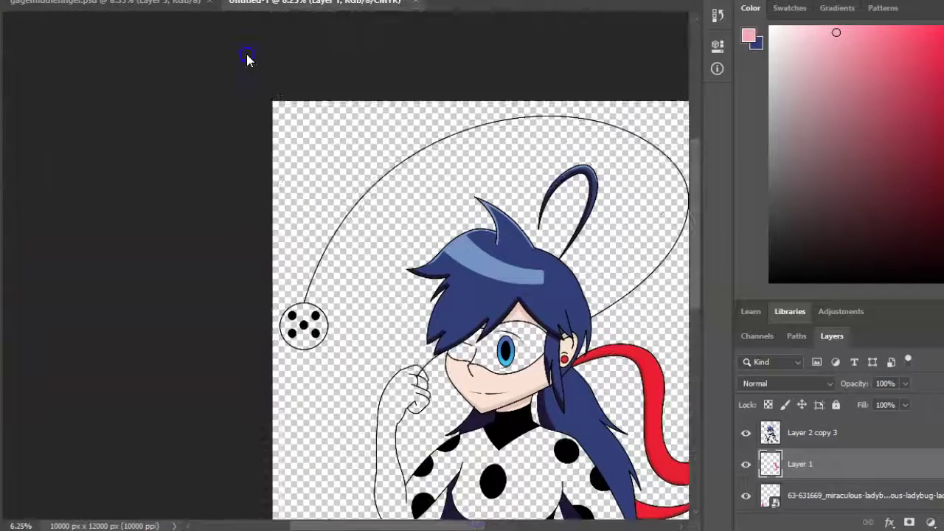
Step: Paint the yo-yo disc at the end of the string dark red on Layer 1
right_click(206, 85)
key("Return")
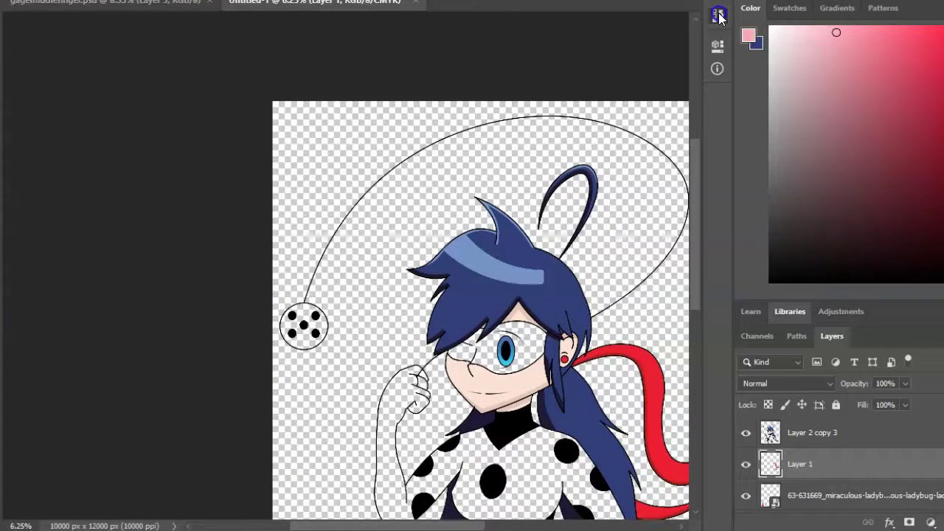
scroll(64, 341, "down", 3)
left_click(748, 35)
left_click(739, 192)
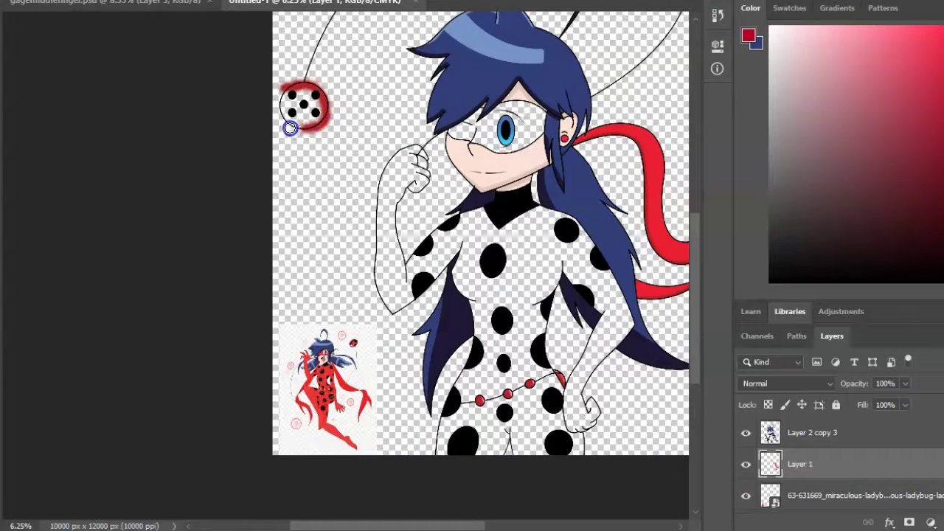
scroll(299, 128, "up", 1)
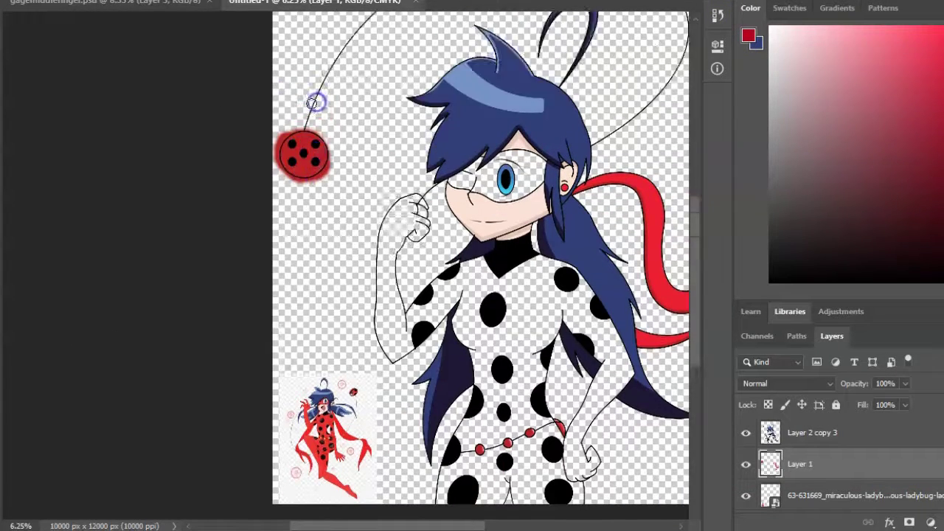
Step: Add bright red shading inside the yo-yo's upper-right edge by stroking a curved path with the soft brush
scroll(316, 101, "up", 4)
scroll(253, 99, "up", 3)
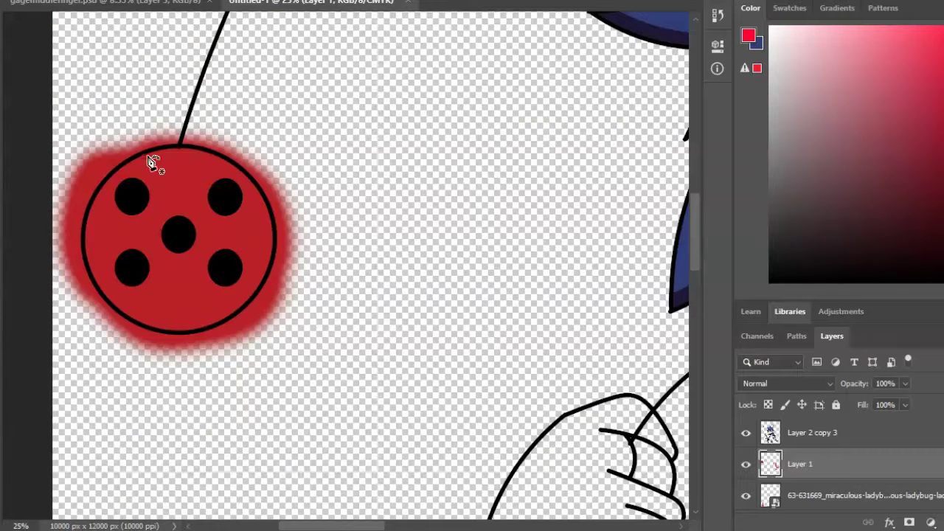
right_click(90, 26)
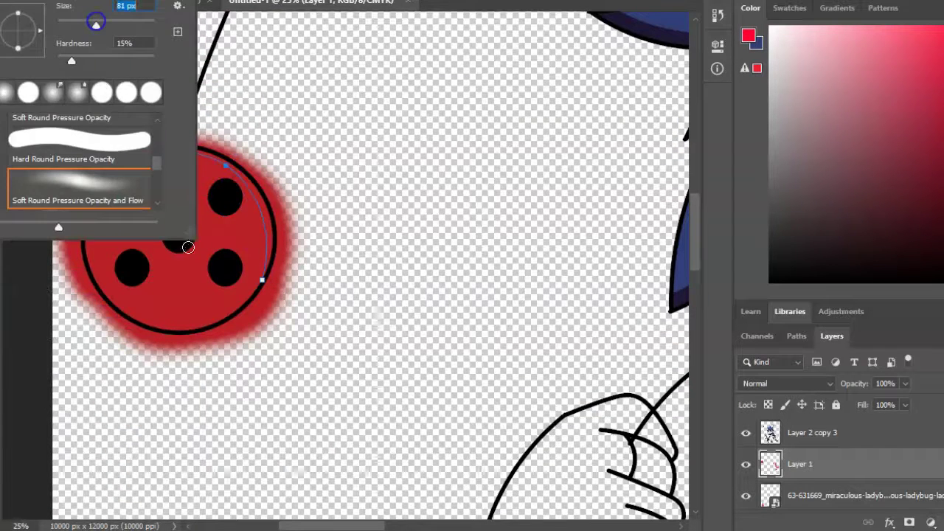
key("Return")
key("Return")
Step: Add a pink highlight over the bright red shading on the yo-yo's upper-right edge by stroking a curved path
left_click(82, 159, "alt")
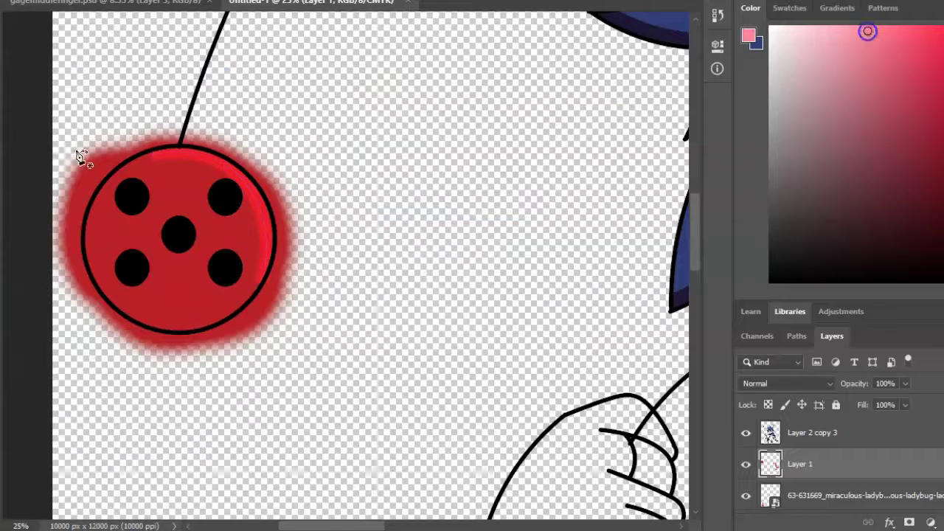
right_click(262, 188)
left_click(302, 291)
key("Return")
key("ctrl+z")
right_click(260, 184)
left_click(304, 291)
key("Return")
right_click(260, 186)
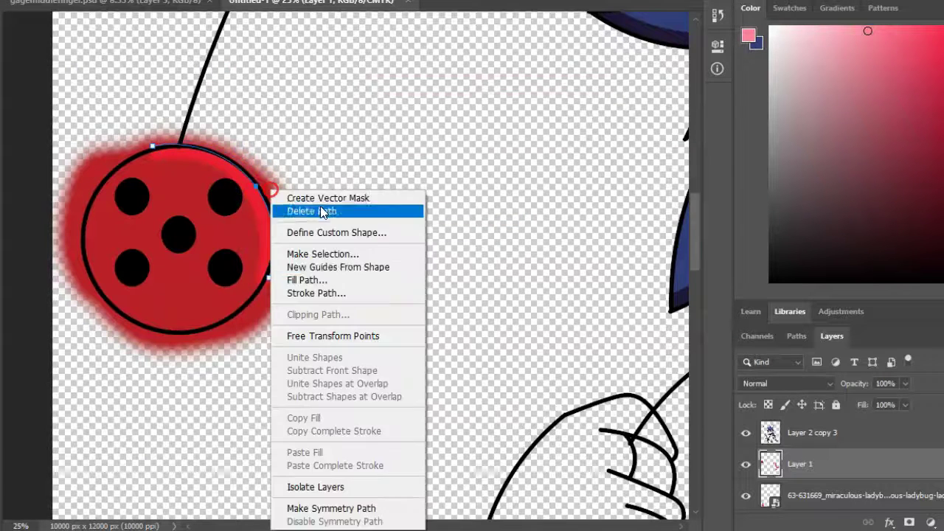
left_click(304, 292)
key("Return")
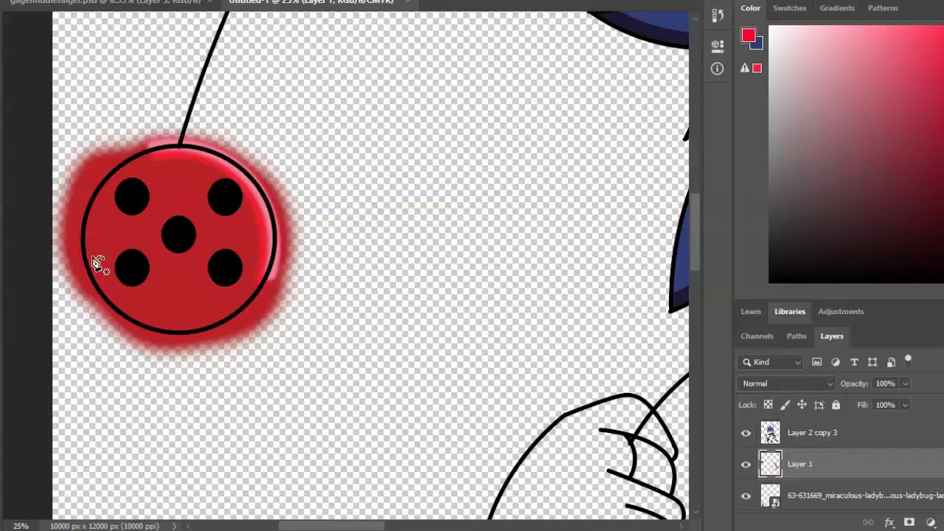
Step: Add bright red shading and a pink highlight along the yo-yo's lower-left edge with stroked paths
right_click(123, 308)
left_click(77, 230)
right_click(136, 302)
left_click(590, 117)
right_click(136, 253)
left_click(169, 300)
key("Return")
right_click(221, 255)
left_click(295, 257)
Step: Erase the red and pink overflow all around the yo-yo's circular outline
key("ctrl+plus")
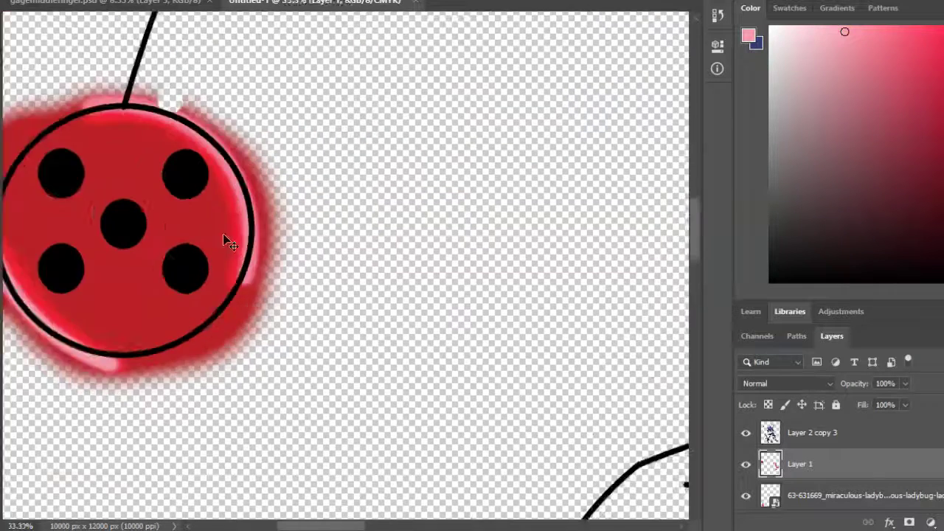
key("ctrl+plus")
mouse_move(347, 111)
left_mouse_down()
mouse_move(425, 164)
mouse_move(487, 419)
left_mouse_up()
scroll(368, 442, "down", 1)
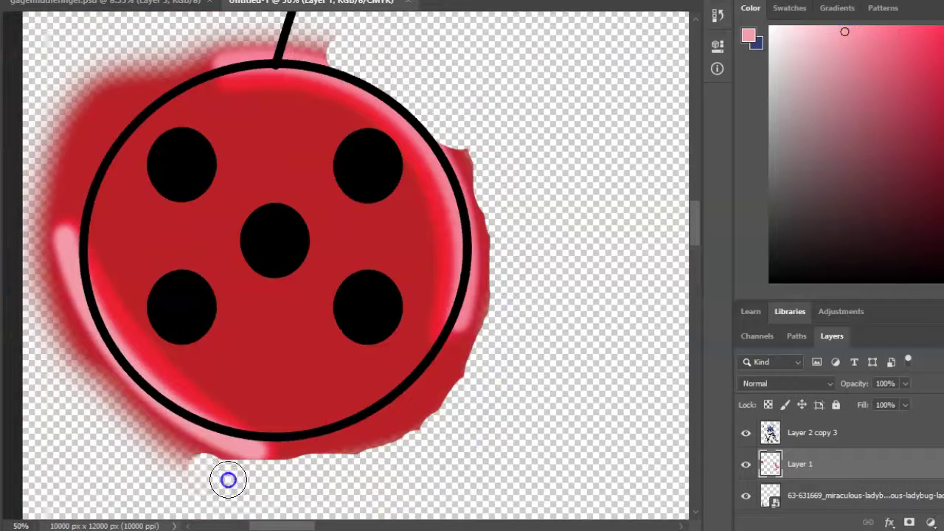
mouse_move(270, 34)
left_mouse_down()
mouse_move(37, 316)
mouse_move(150, 64)
mouse_move(354, 461)
mouse_move(502, 288)
left_mouse_up()
mouse_move(465, 161)
left_mouse_down()
mouse_move(487, 229)
mouse_move(458, 340)
mouse_move(463, 365)
mouse_move(486, 243)
mouse_move(461, 348)
mouse_move(413, 404)
mouse_move(237, 403)
mouse_move(383, 365)
left_mouse_up()
scroll(396, 419, "down", 1)
mouse_move(63, 198)
left_mouse_down()
mouse_move(71, 254)
mouse_move(101, 308)
mouse_move(164, 366)
left_mouse_up()
scroll(208, 387, "up", 3)
mouse_move(158, 165)
left_mouse_down()
mouse_move(239, 142)
mouse_move(144, 181)
mouse_move(89, 250)
mouse_move(67, 316)
left_mouse_up()
Step: Paint small black dots on the red earring on Layer 2 copy 3
scroll(67, 317, "down", 6)
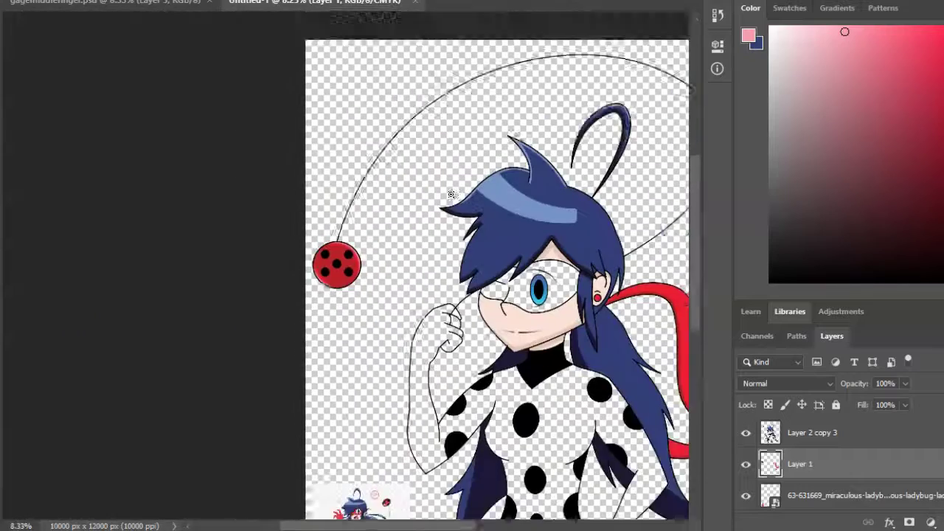
scroll(495, 518, "up", 8)
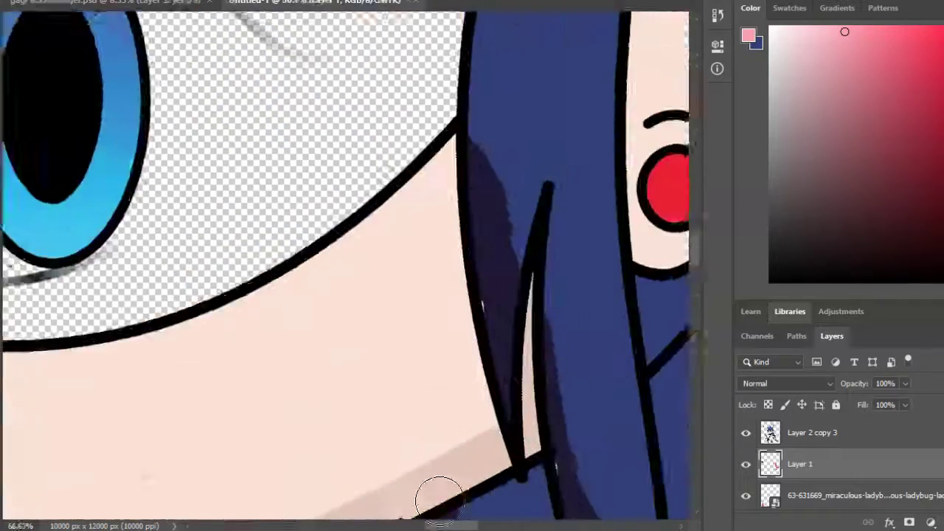
right_click(92, 23)
scroll(77, 170, "down", 2)
double_click(77, 184)
right_click(163, 64)
left_click(595, 285, "alt")
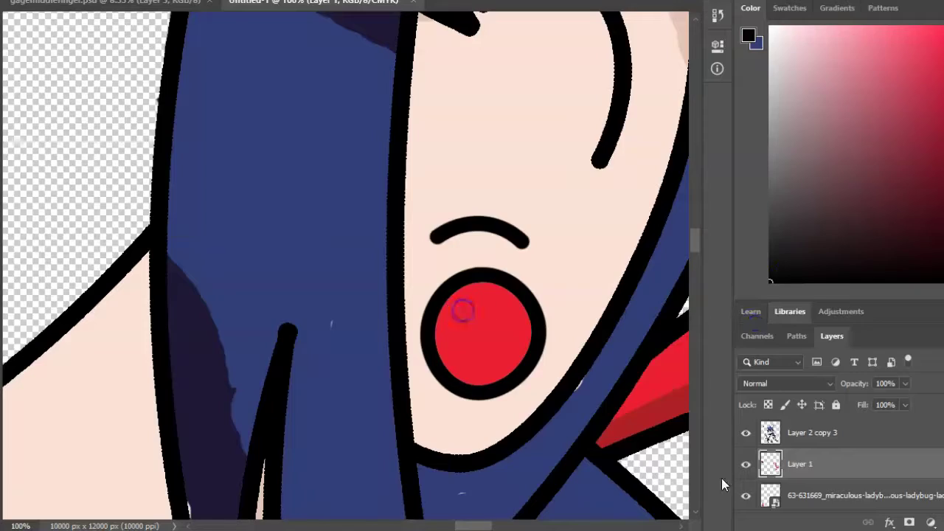
left_click(811, 432)
left_click(456, 310)
scroll(607, 276, "down", 5)
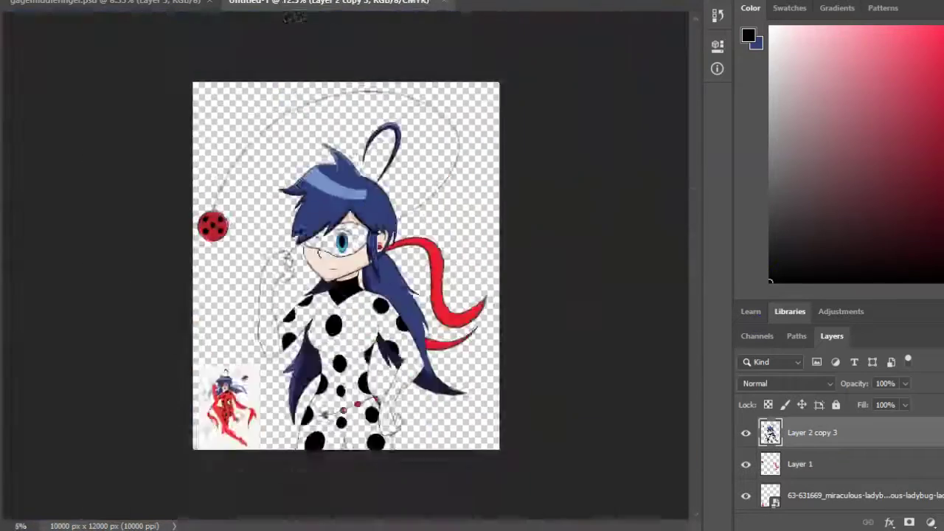
Step: Paint the eye white around the blue iris on Layer 2 copy 3, using curved paths for its side edges
scroll(513, 297, "up", 2)
scroll(514, 297, "up", 3)
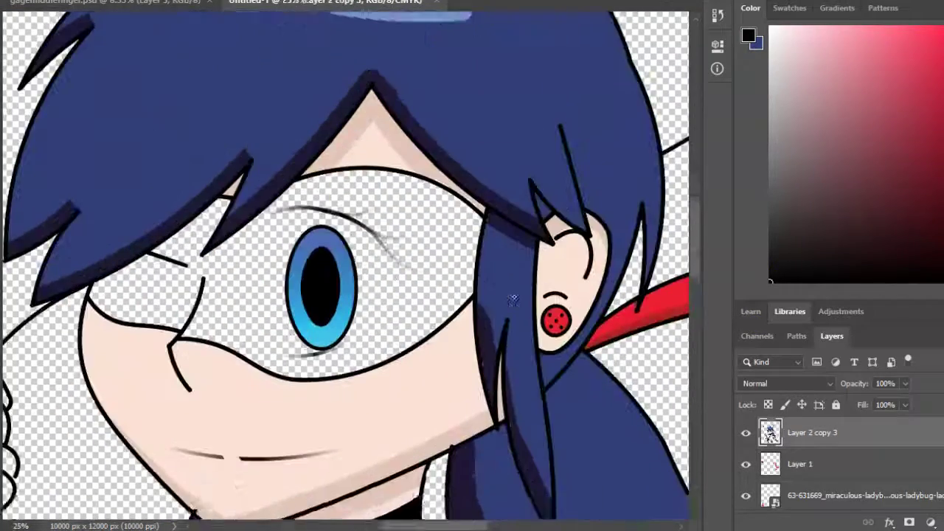
scroll(3, 345, "up", 1)
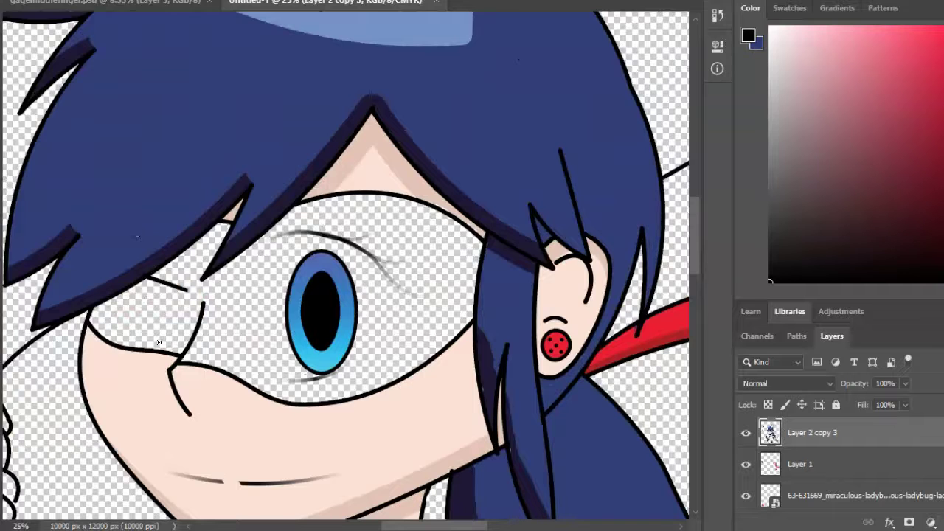
right_click(67, 35)
left_click(770, 28)
right_click(375, 330)
key("Escape")
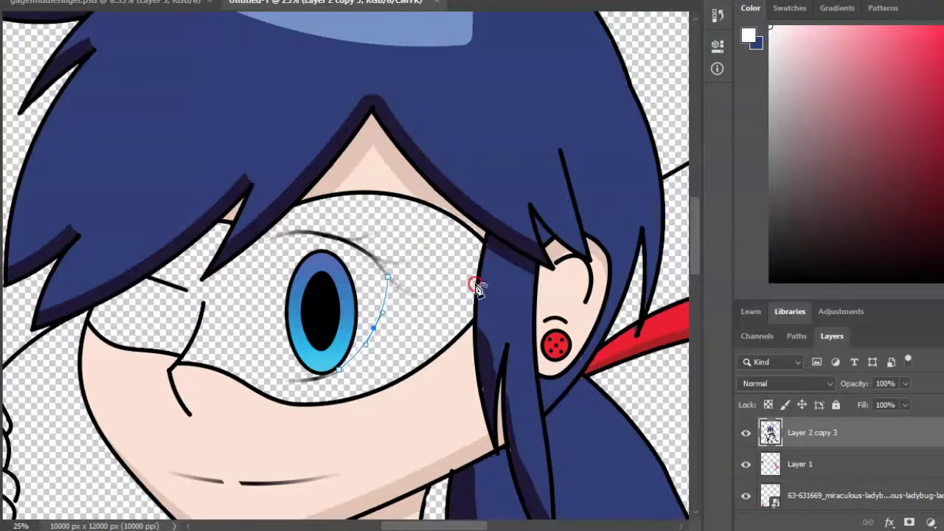
right_click(477, 280)
left_click(508, 214)
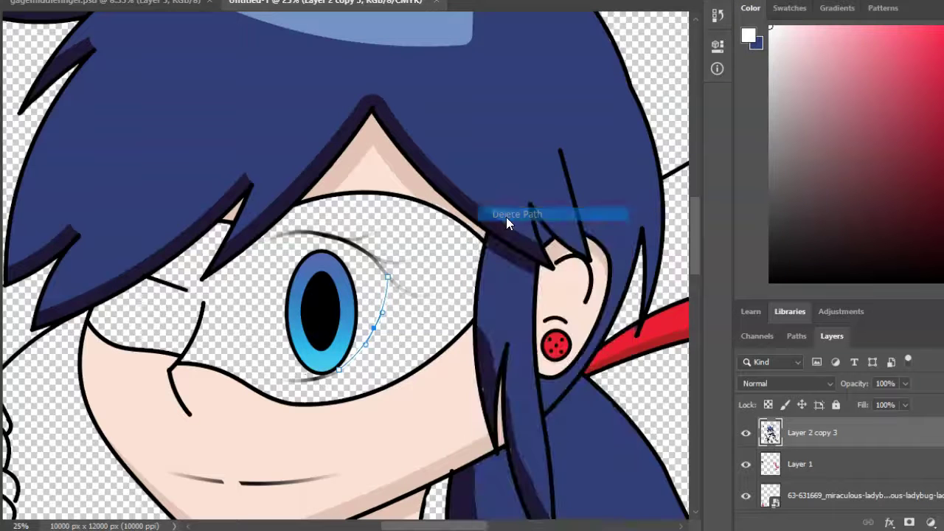
right_click(272, 312)
left_click(413, 121)
left_click(592, 117)
scroll(393, 253, "down", 2)
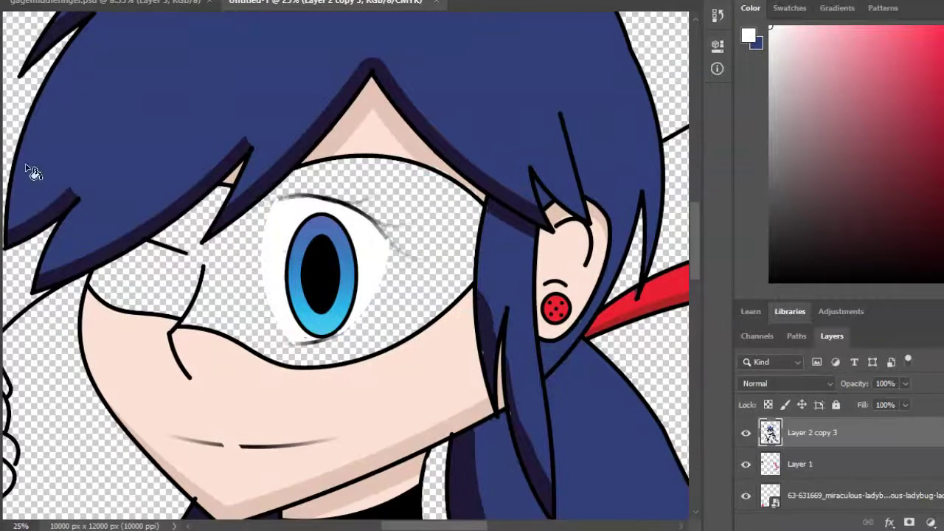
Step: Paint soft white glints across the sides of the blue iris with the brush
right_click(32, 173)
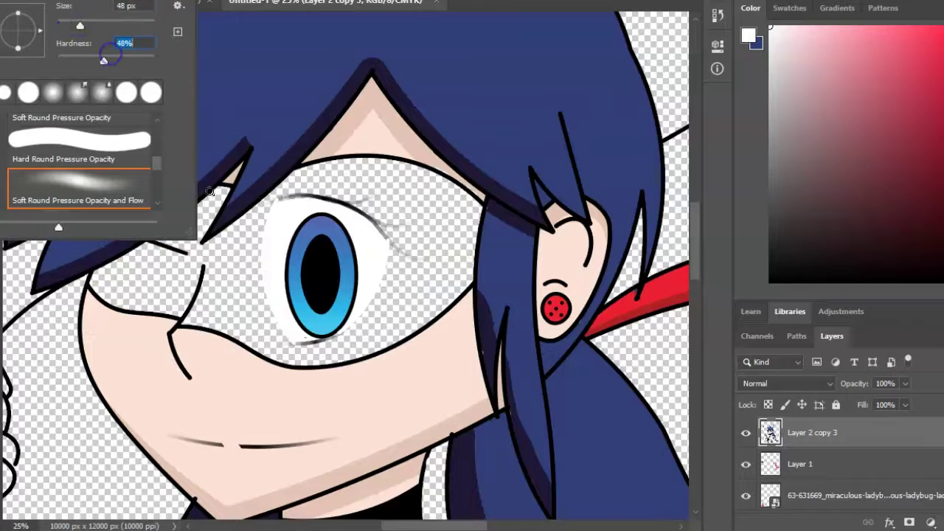
mouse_move(306, 277)
left_mouse_down()
mouse_move(284, 269)
mouse_move(307, 277)
left_mouse_up()
right_click(232, 273)
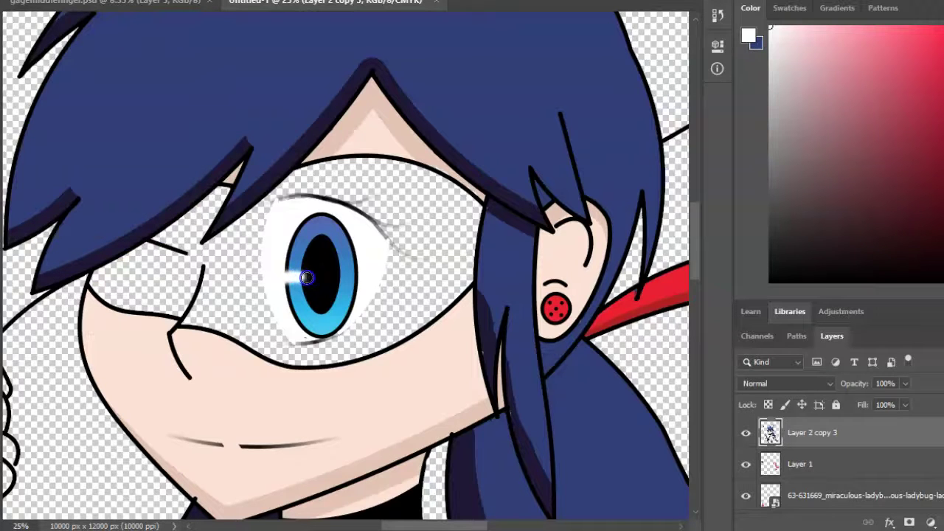
Step: Fill the background around the character with white on Layer 2 copy 3
key("ctrl+minus")
key("ctrl+minus")
key("ctrl+minus")
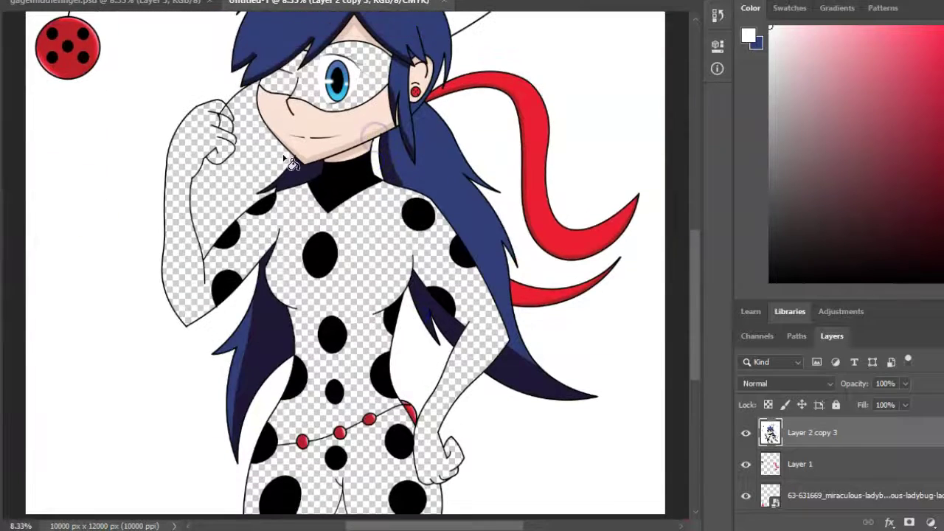
left_click(292, 163)
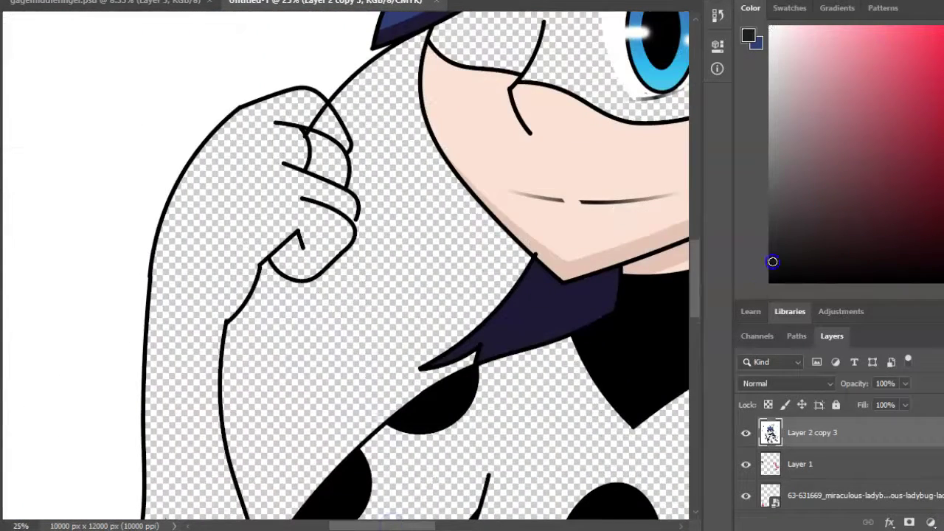
Step: Close the gap in the raised hand's outline with a 20 px black brush, and fill the area between arm and face white
left_click(62, 2)
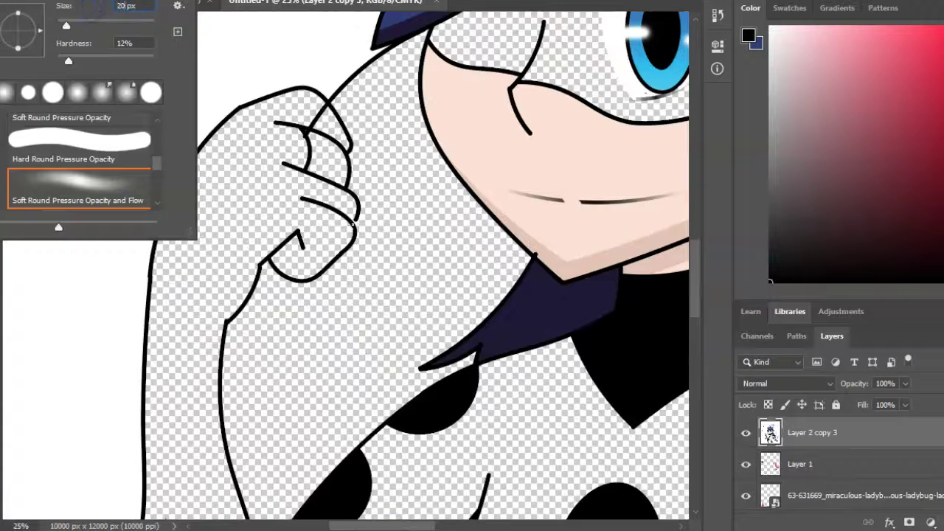
key("Return")
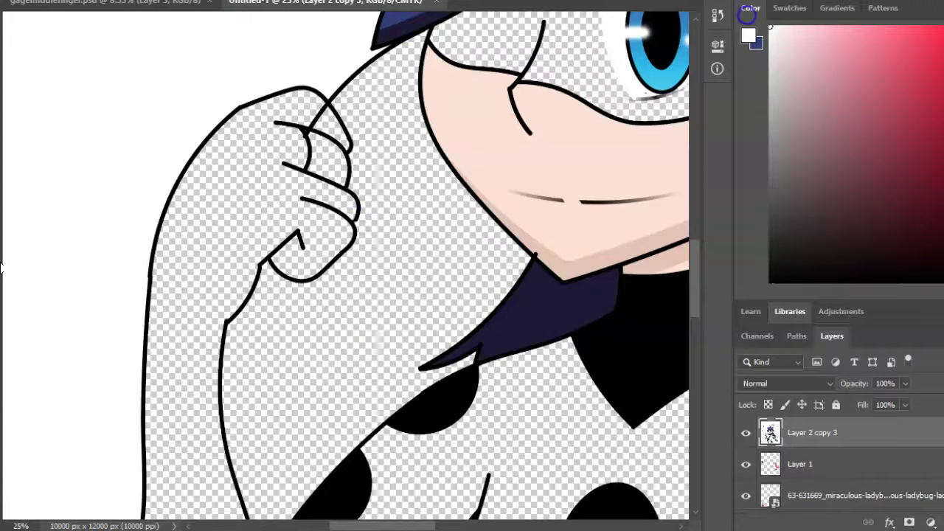
scroll(416, 321, "down", 4)
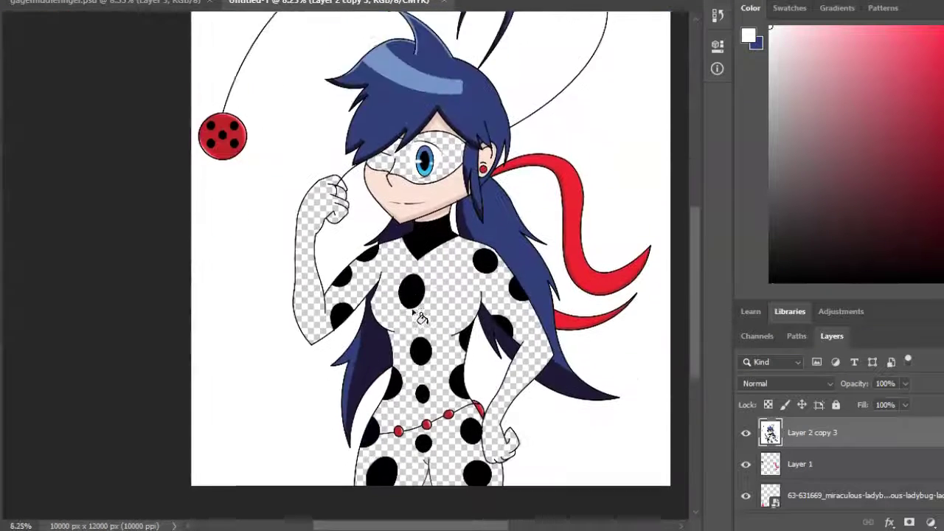
scroll(417, 317, "down", 3)
key("ctrl+minus")
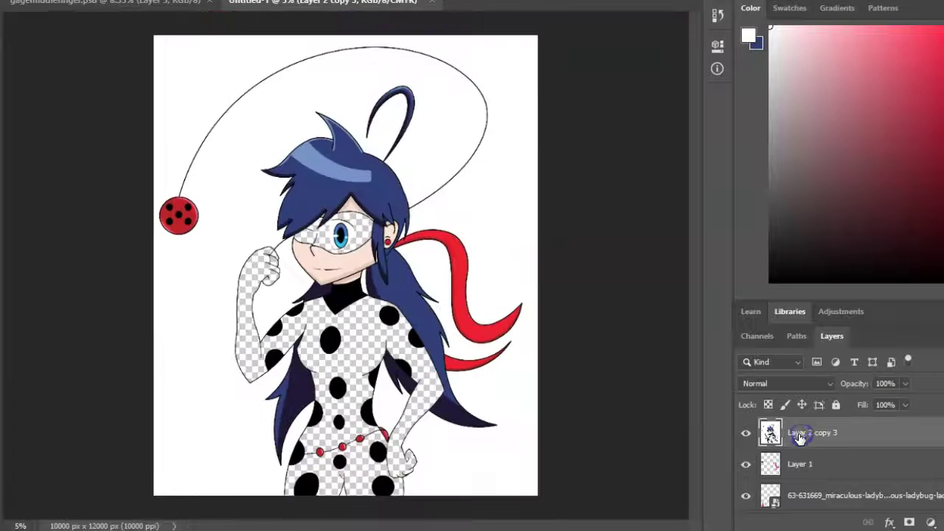
Step: Merge Layer 2 copy 3 and Layer 1 into one layer
left_click(807, 464, "shift")
right_click(810, 452)
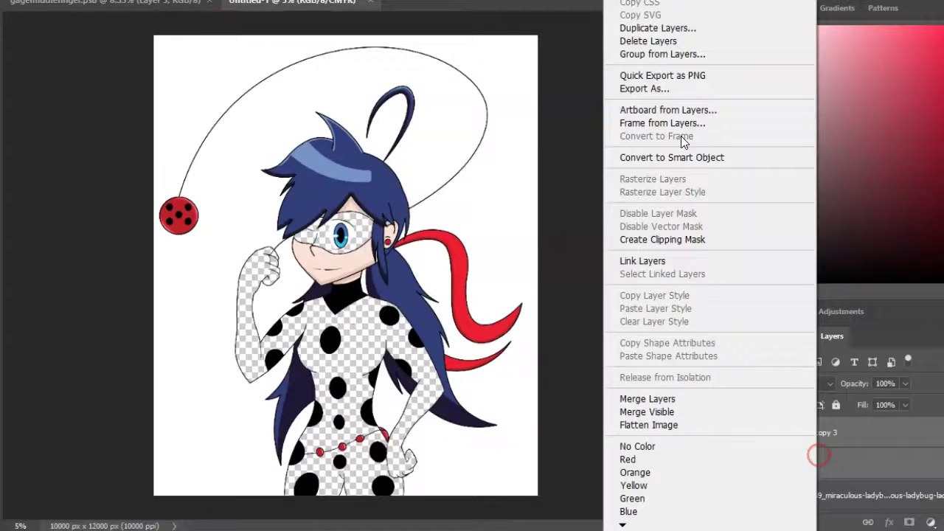
left_click(671, 400)
Step: Apply the red pattern as a fill layer beneath Layer 2 copy 3 to colour the suit and mask
key("ctrl+z")
left_click(883, 9)
left_click_drag(759, 255, 680, 288)
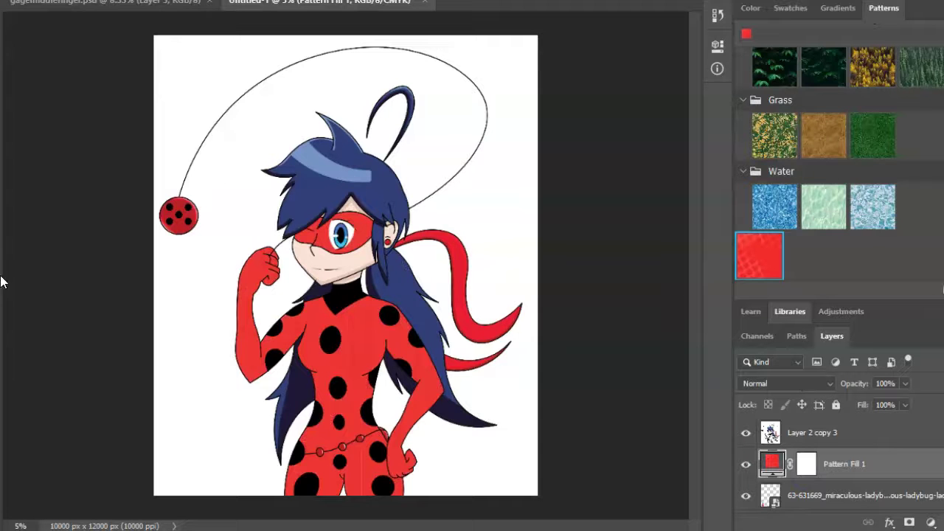
Step: Add a new empty layer between Layer 2 copy 3 and Pattern Fill 1
key("ctrl+plus")
key("ctrl+plus")
key("ctrl+plus")
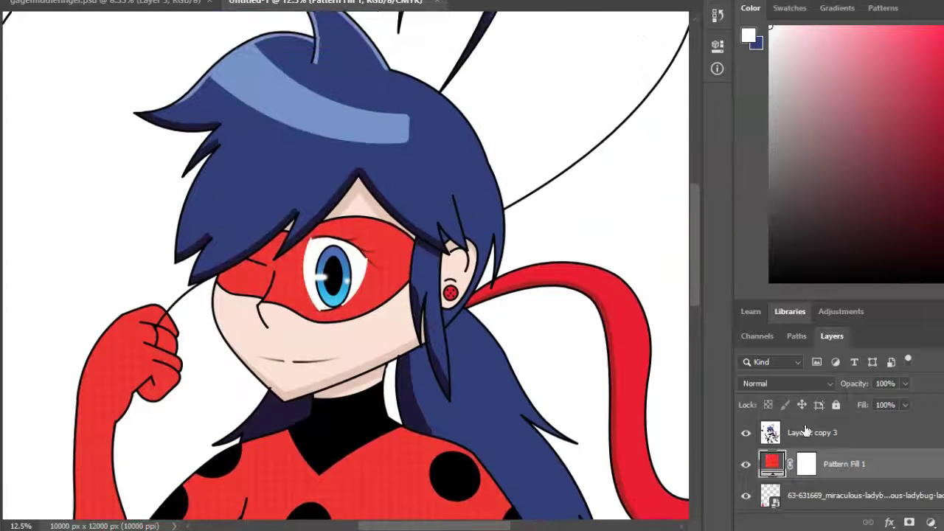
left_click(803, 433)
key("alt+l")
key("l")
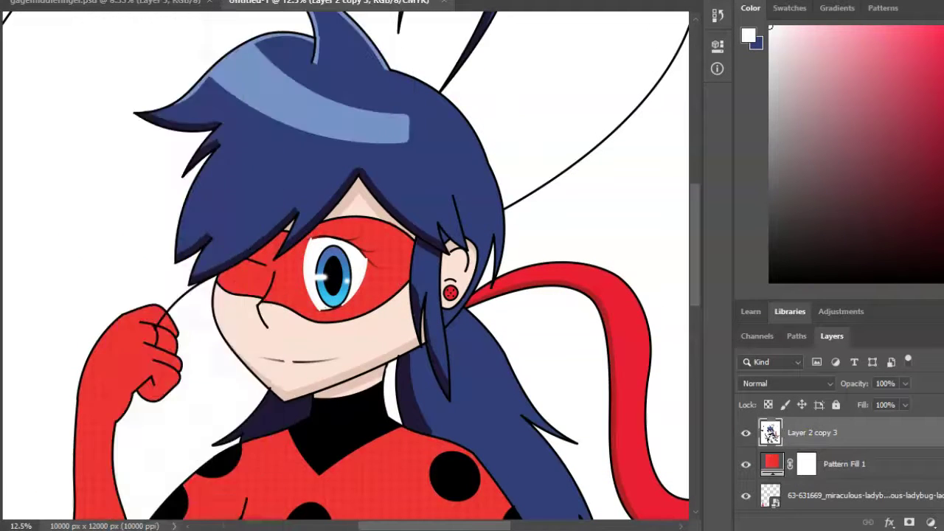
key("Return")
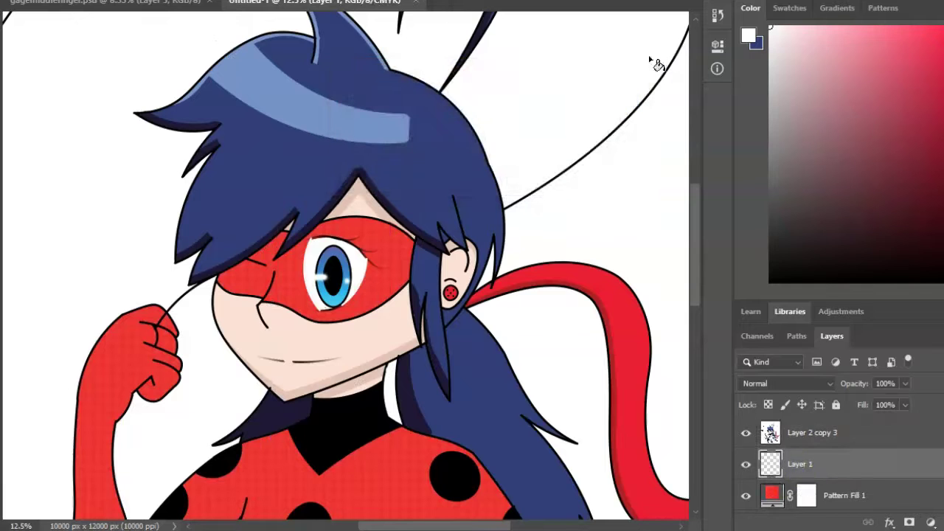
Step: Add dark red shading along the mask's upper edge beneath the bangs by stroking a curved path on Layer 1
left_click(748, 35)
key("Return")
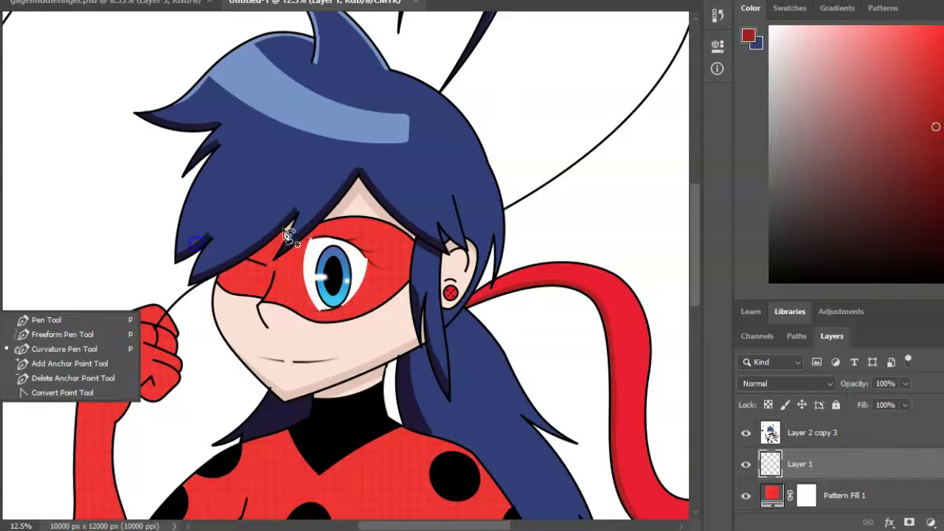
right_click(88, 26)
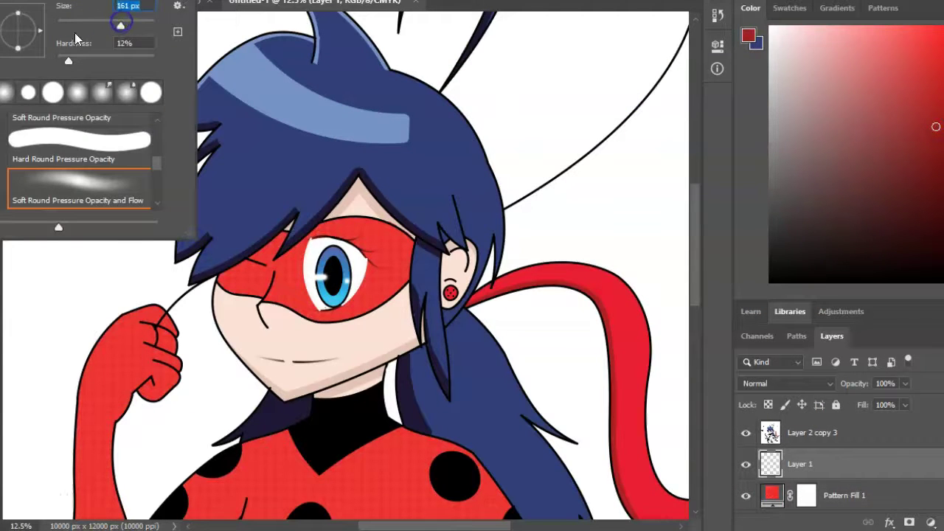
key("Return")
right_click(269, 271)
left_click(332, 297)
left_click(586, 119)
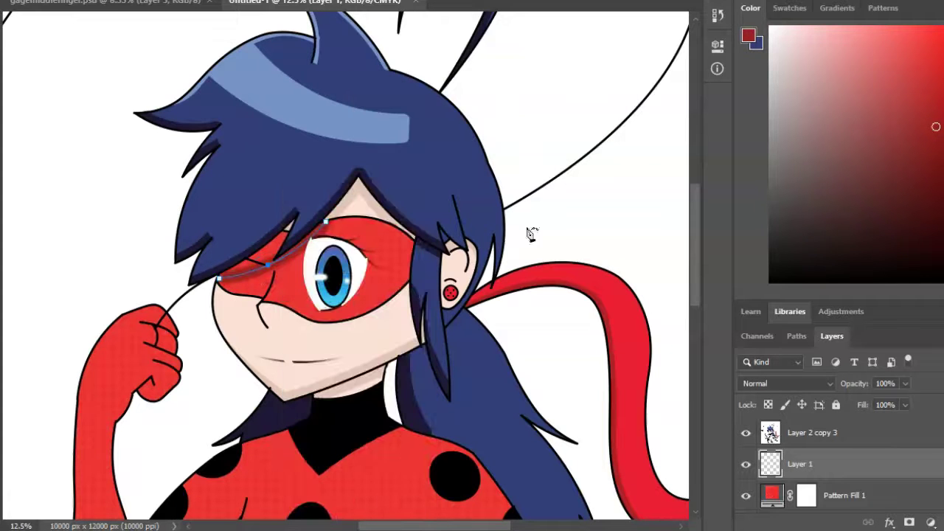
Step: Set the opacity of the shading layer, Layer 1, to 48%
scroll(531, 234, "down", 1)
left_click(796, 464)
mouse_move(861, 406)
left_mouse_down()
mouse_move(843, 401)
mouse_move(868, 401)
left_mouse_up()
right_click(382, 298)
left_click(548, 154)
right_click(347, 291)
left_click(587, 136)
Step: Add dark red shading to the short crease between the thighs by stroking a path with the Brush on Layer 1
scroll(588, 136, "down", 6)
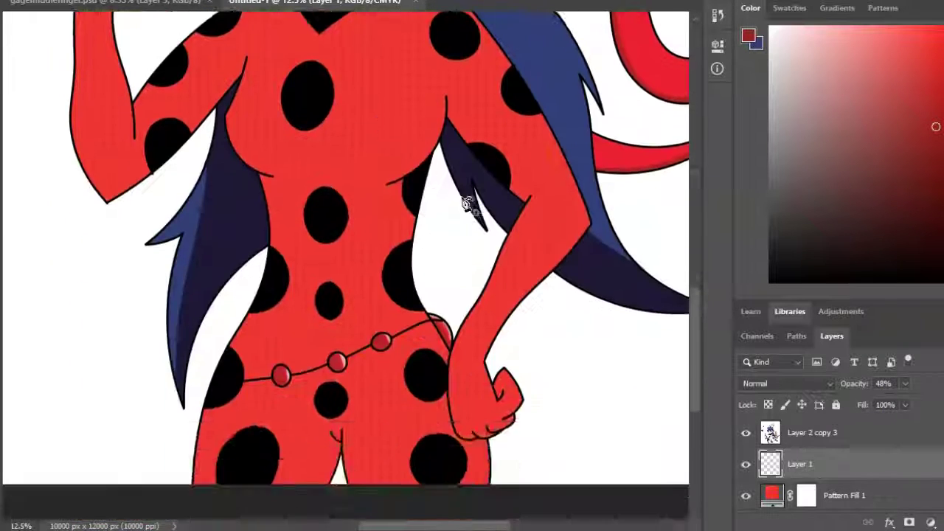
scroll(467, 200, "up", 3)
scroll(480, 204, "down", 5)
right_click(338, 368)
left_click(491, 185)
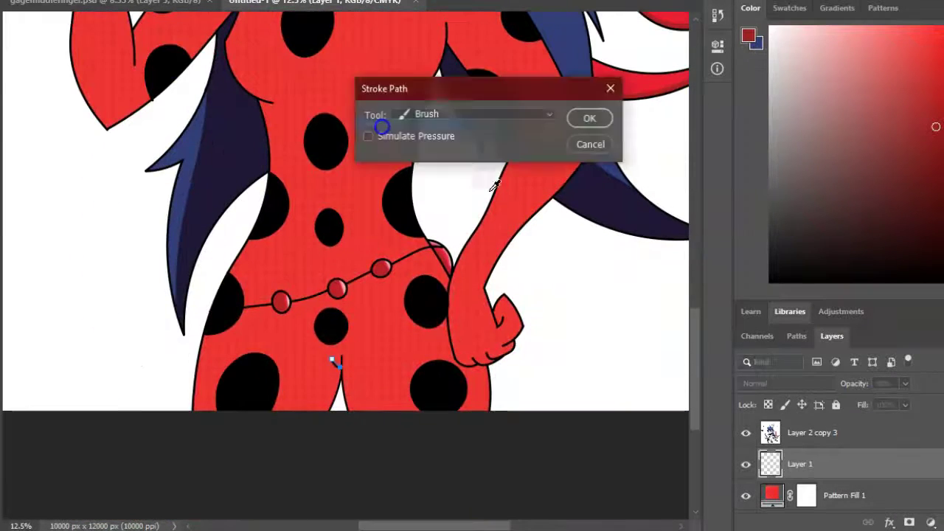
key("Return")
Step: Shade the lower edge of the forearm resting on the hip by stroking a curved path with the Brush
scroll(506, 305, "up", 3)
right_click(555, 328)
left_click(600, 97)
key("Return")
right_click(565, 332)
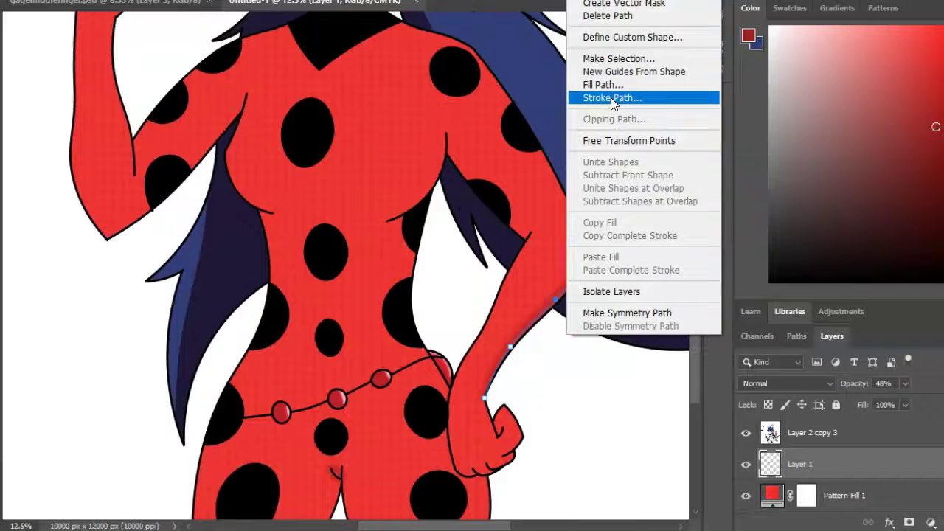
key("Escape")
Step: Try to erase the white background on Layer 2 copy 3 with the Magic Eraser
scroll(415, 259, "up", 6)
left_click(93, 163)
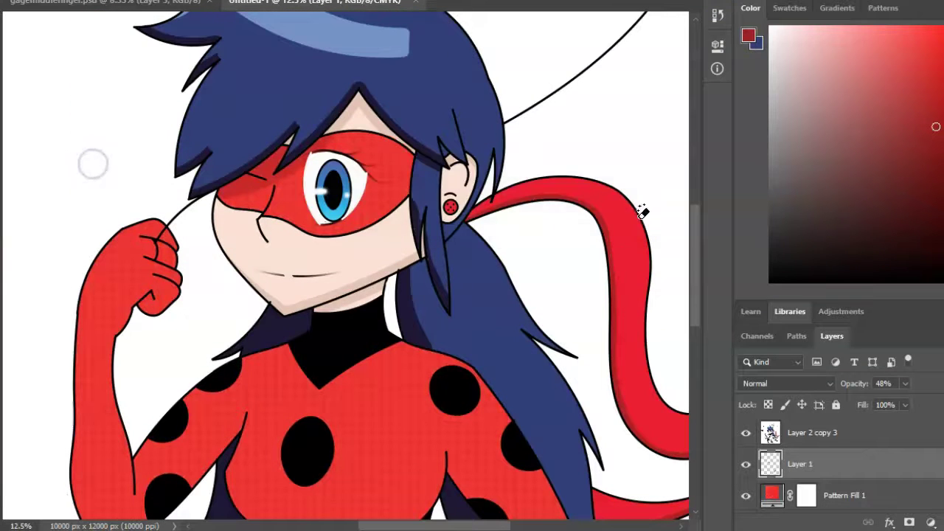
key("alt+bracketright")
left_click(644, 153)
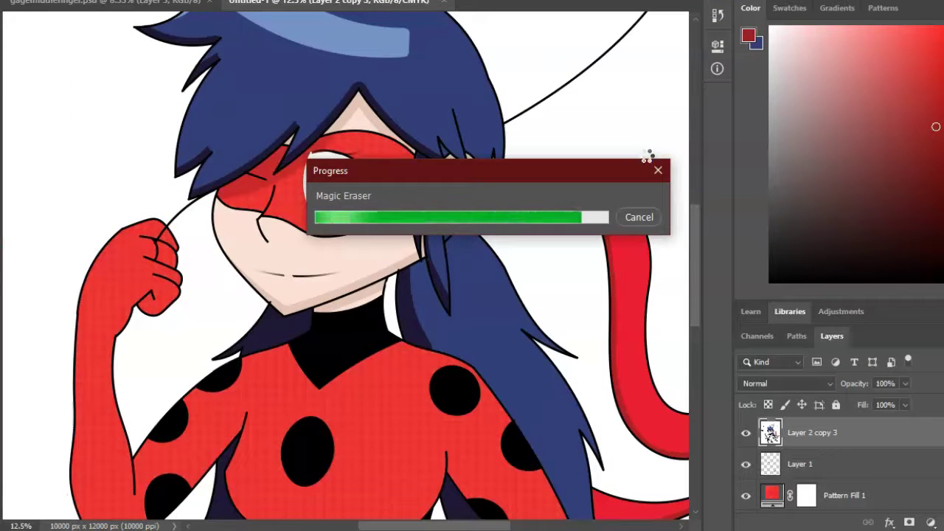
scroll(463, 432, "down", 6)
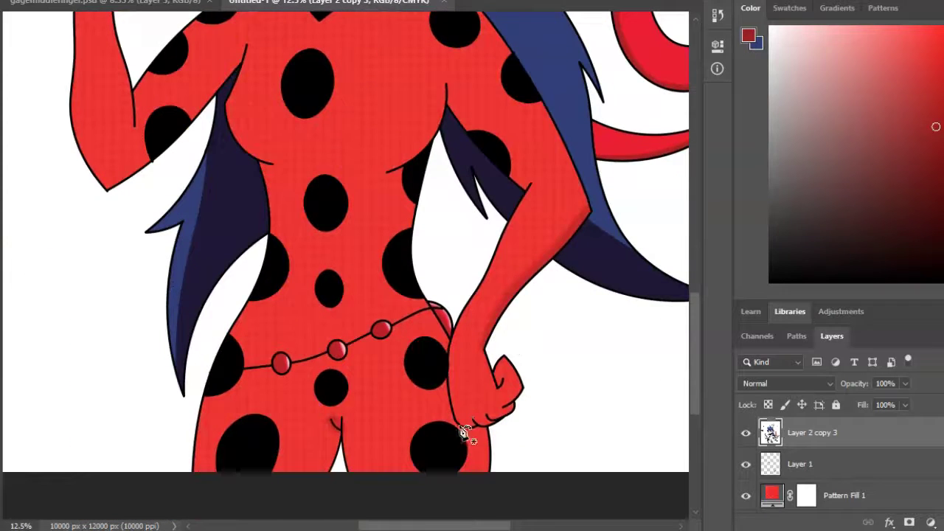
right_click(493, 419)
left_click(598, 144)
left_click(591, 144)
Step: Shade the underside of the fist on the hip by stroking a path on Layer 1
key("alt+bracketleft")
right_click(486, 420)
left_click(535, 157)
key("Return")
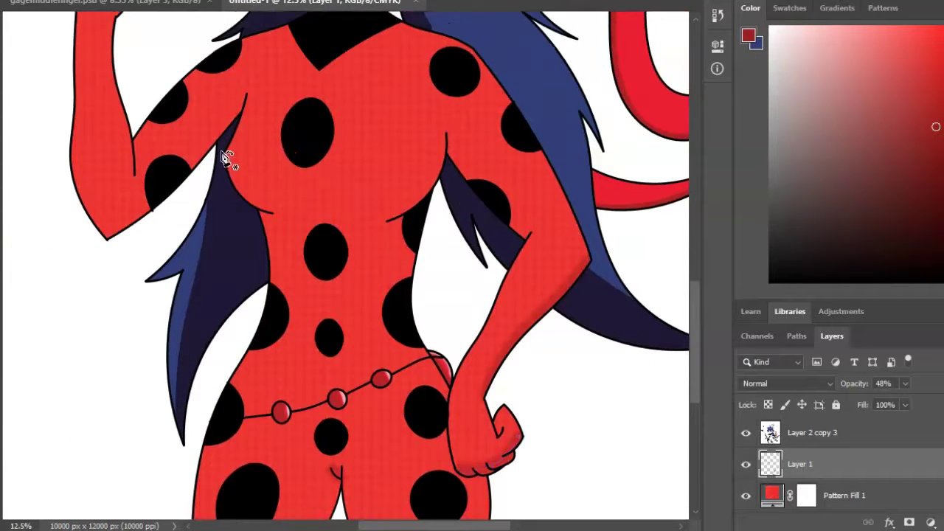
Step: Add dark red shading along both chest contour lines by stroking a curved path on each side
right_click(247, 197)
left_click(284, 258)
key("Return")
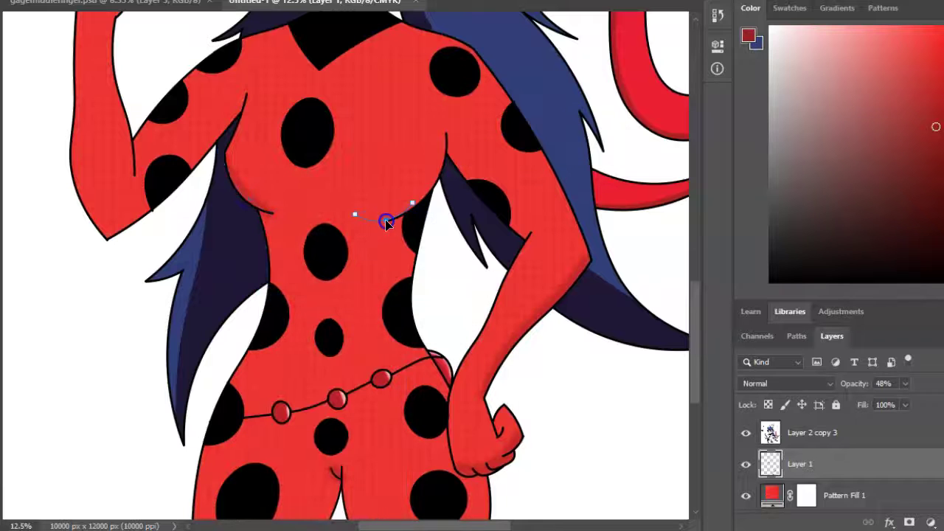
right_click(417, 206)
left_click(454, 267)
key("Return")
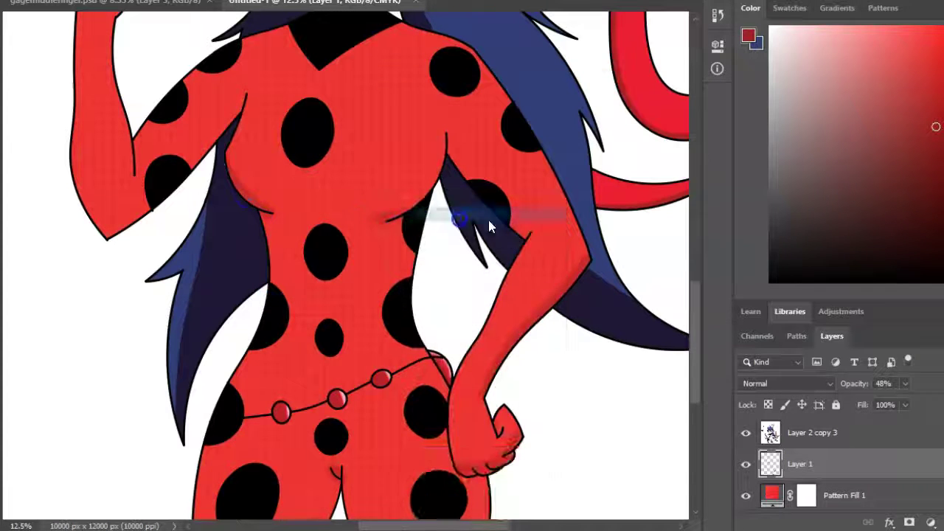
Step: Shade the inner edge of the lowered upper arm from armpit to elbow with a stroked path, and delete the path
scroll(488, 220, "up", 2)
right_click(510, 303)
left_click(592, 120)
key("Return")
right_click(517, 297)
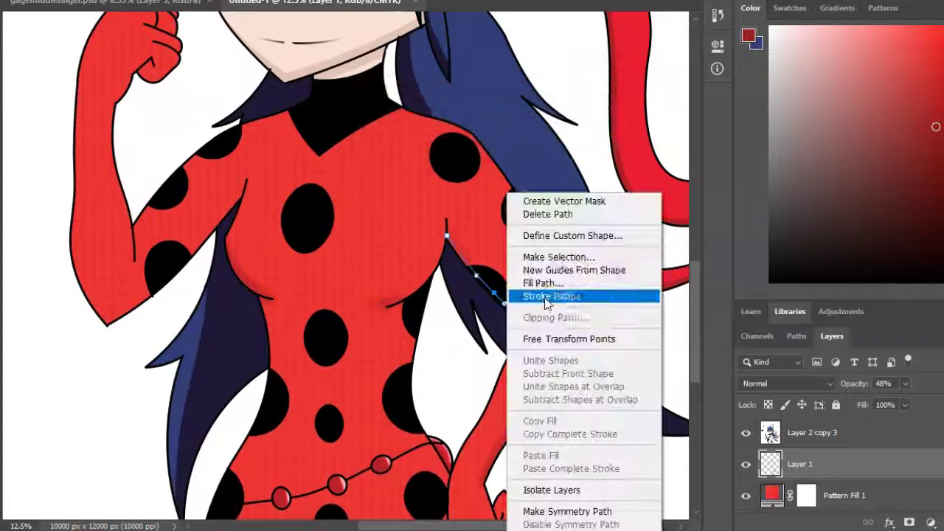
left_click(560, 214)
Step: Shade the underside of the raised arm's upper part from the armpit to the elbow with a stroked path
scroll(446, 279, "down", 3)
scroll(243, 148, "up", 2)
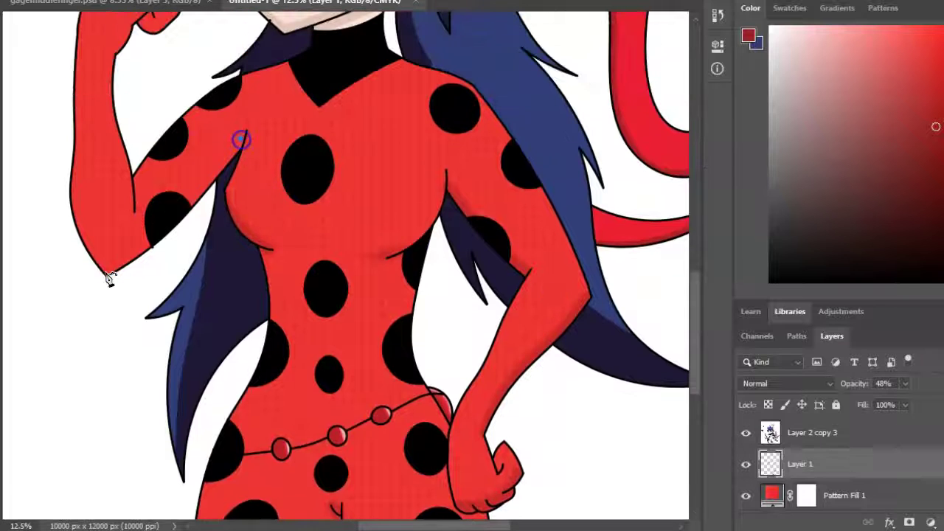
right_click(166, 231)
left_click(195, 297)
left_click(596, 123)
right_click(215, 221)
left_click(236, 208)
Step: Shade the lower edge of the raised fist by stroking a path on Layer 1
scroll(185, 217, "up", 3)
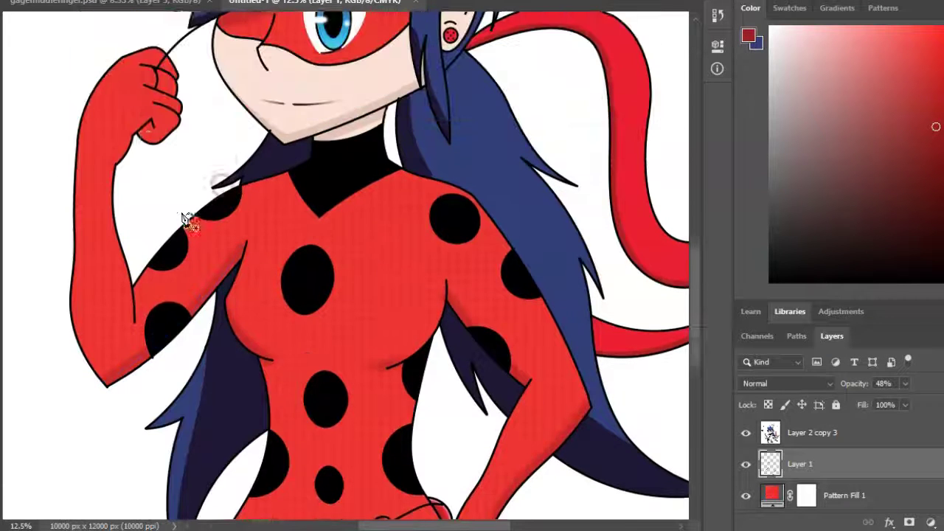
left_click(136, 157)
right_click(171, 160)
left_click(204, 285)
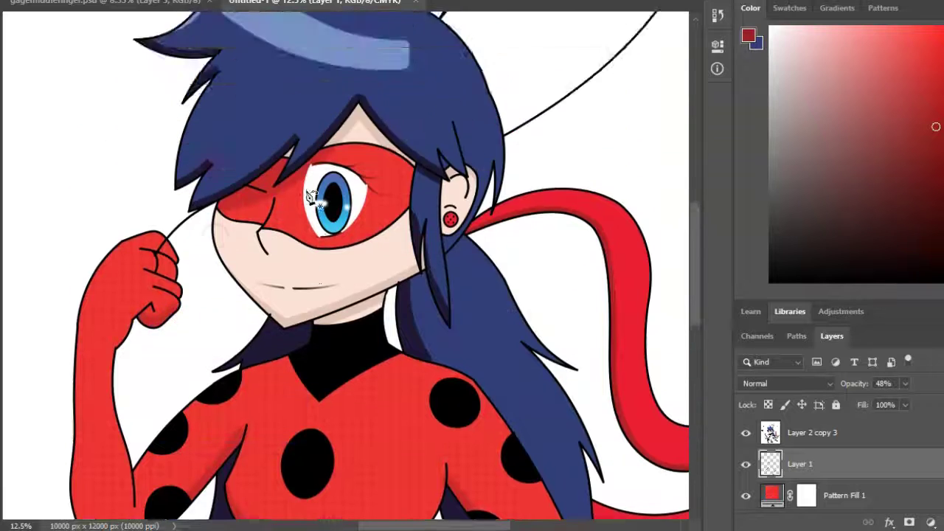
Step: Add dark red shading on the suit beneath the three round belt beads by stroking a path under each
scroll(284, 363, "down", 5)
right_click(283, 351)
left_click(492, 298)
right_click(288, 350)
left_click(421, 301)
right_click(347, 336)
left_click(384, 102)
left_click(571, 123)
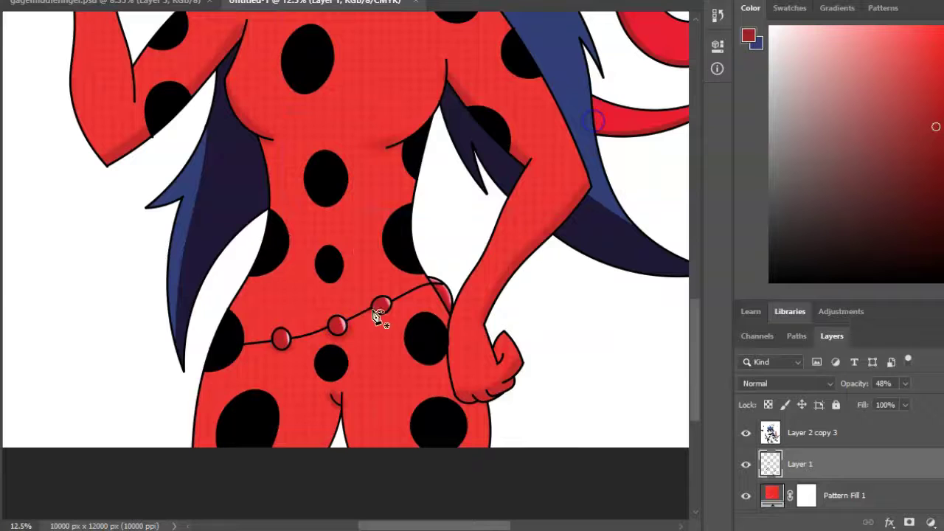
right_click(382, 307)
right_click(457, 195)
left_click(450, 320)
Step: Shade the suit along the hip and inner thigh lines below the belt with stroked paths
scroll(451, 317, "down", 2)
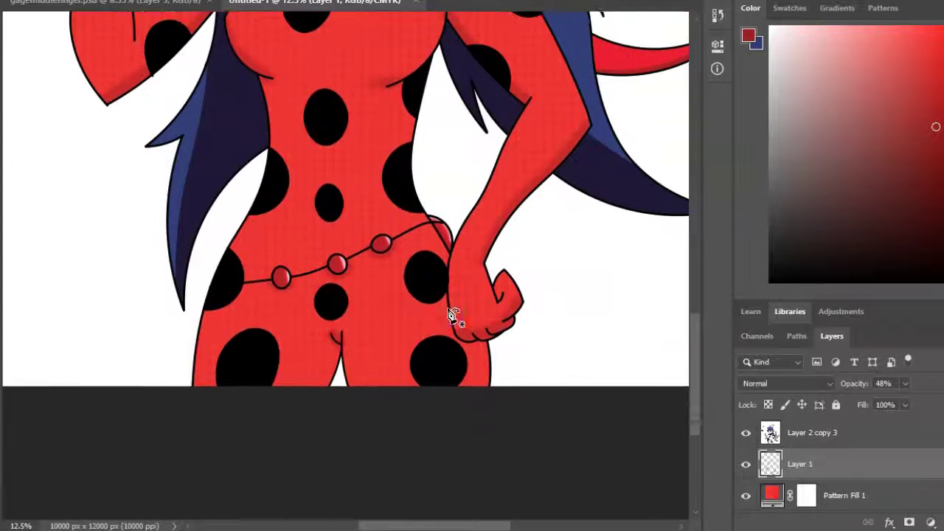
scroll(406, 369, "up", 1)
right_click(413, 327)
left_click(450, 94)
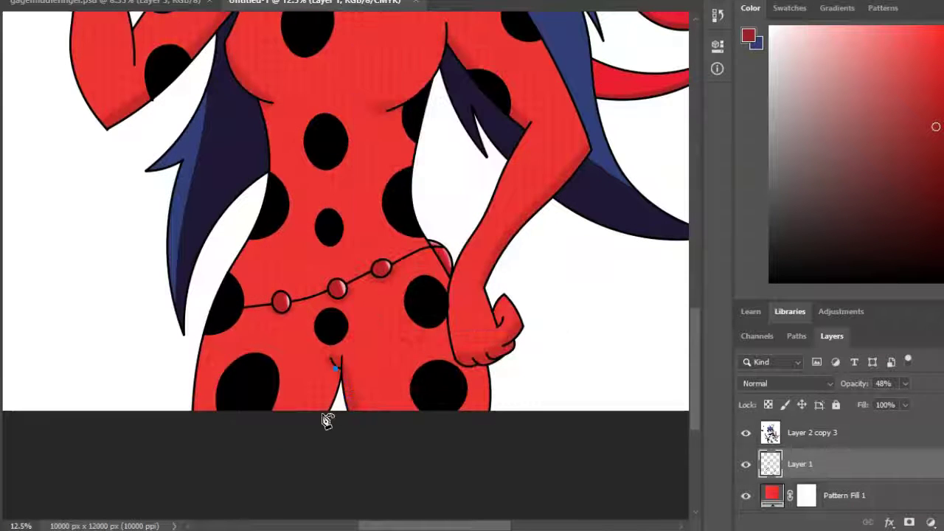
key("Return")
right_click(383, 333)
left_click(447, 16)
Step: Shade the mask where it meets the side hair near the ear by stroking a path with the Brush
scroll(408, 175, "up", 6)
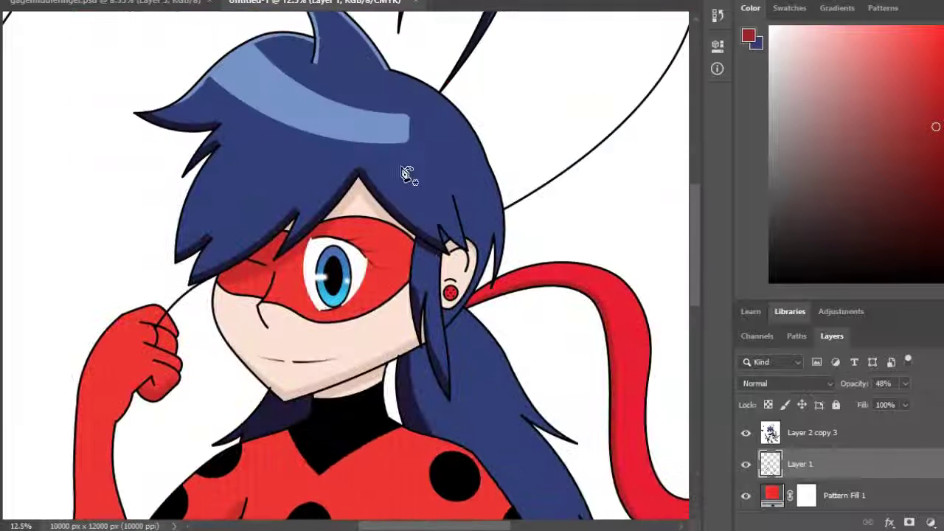
right_click(440, 254)
left_click(413, 255)
left_click(598, 119)
Step: Merge Layer 2 copy 3, the shading on Layer 1 and Pattern Fill 1 into one layer
scroll(531, 243, "down", 6)
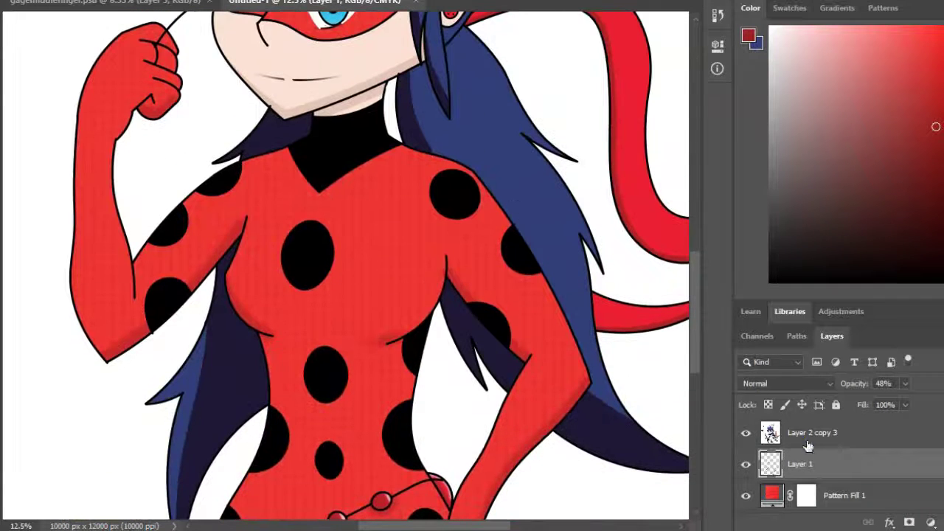
left_click_drag(808, 445, 829, 475)
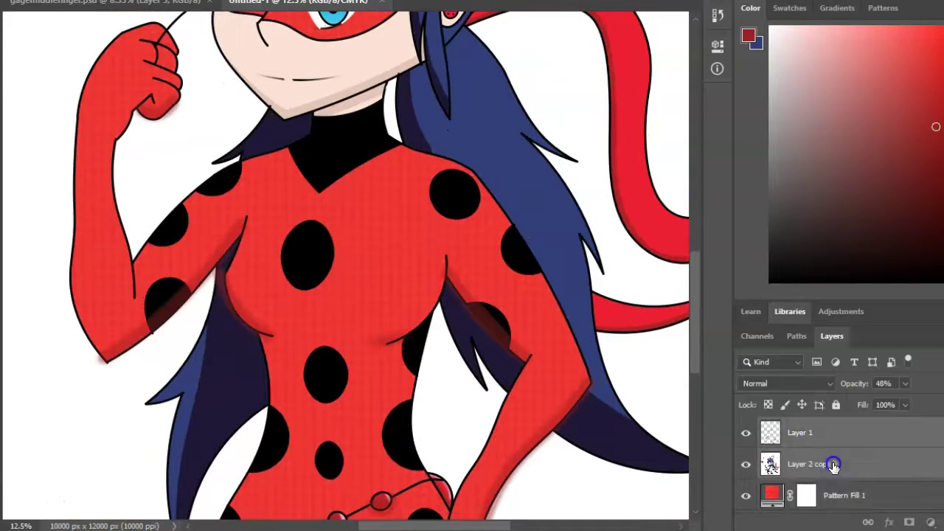
right_click(855, 463)
left_click(682, 402)
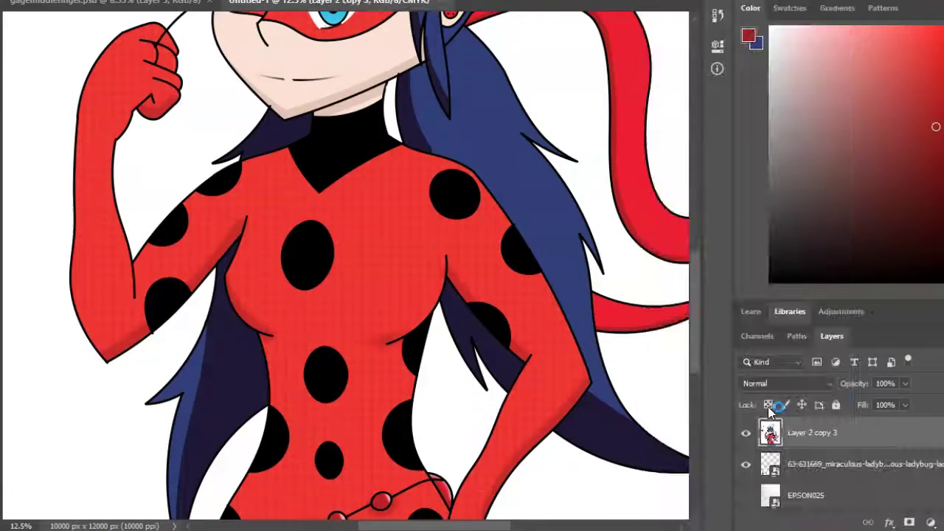
Step: Erase the white background around the character and in the gap beside the neck with the Magic Eraser
scroll(558, 323, "up", 3)
key("ctrl+0")
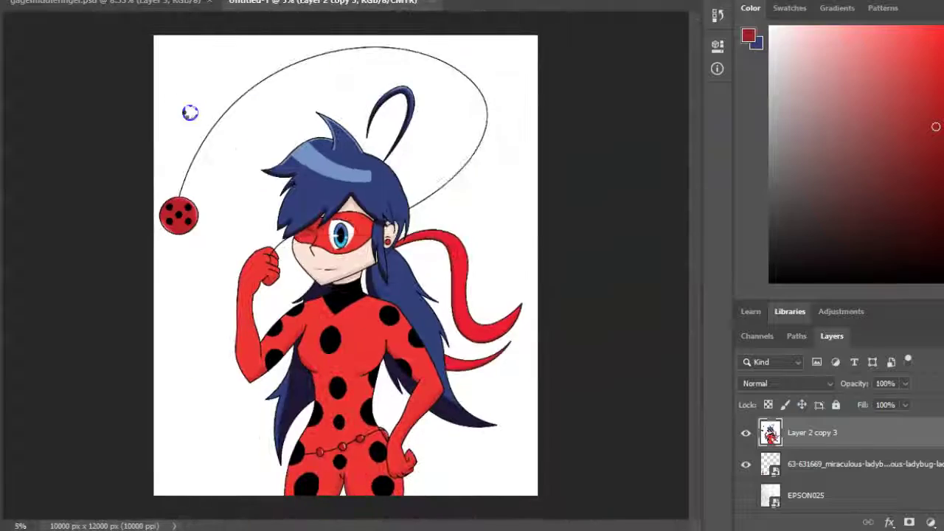
scroll(398, 286, "up", 5)
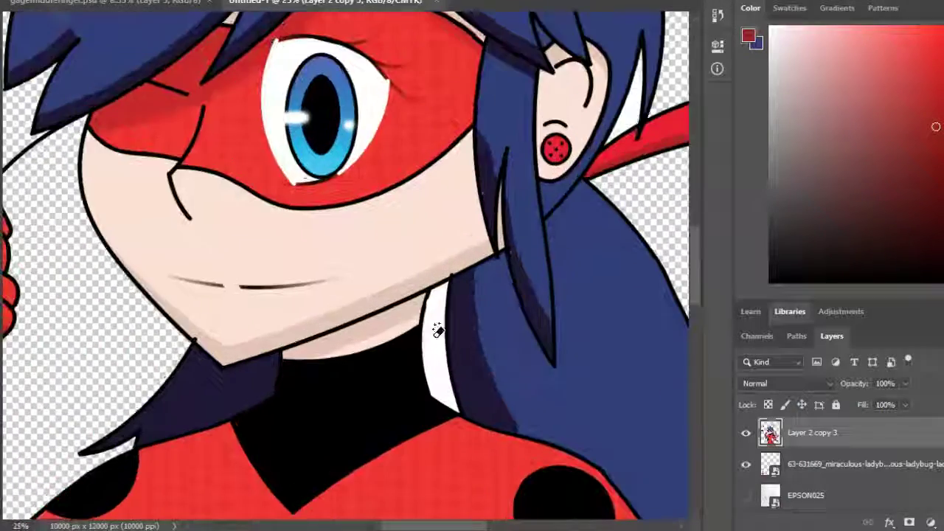
scroll(632, 125, "down", 5)
scroll(369, 349, "down", 4)
scroll(368, 350, "down", 2)
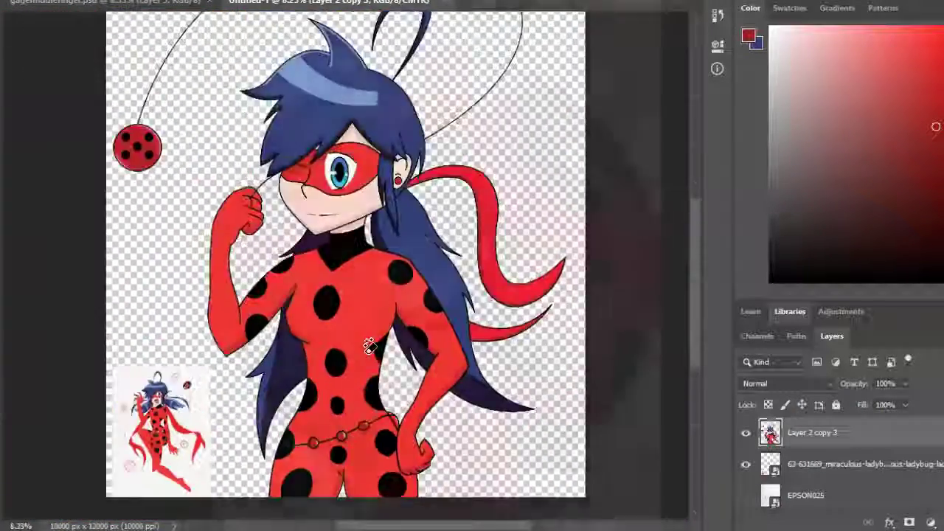